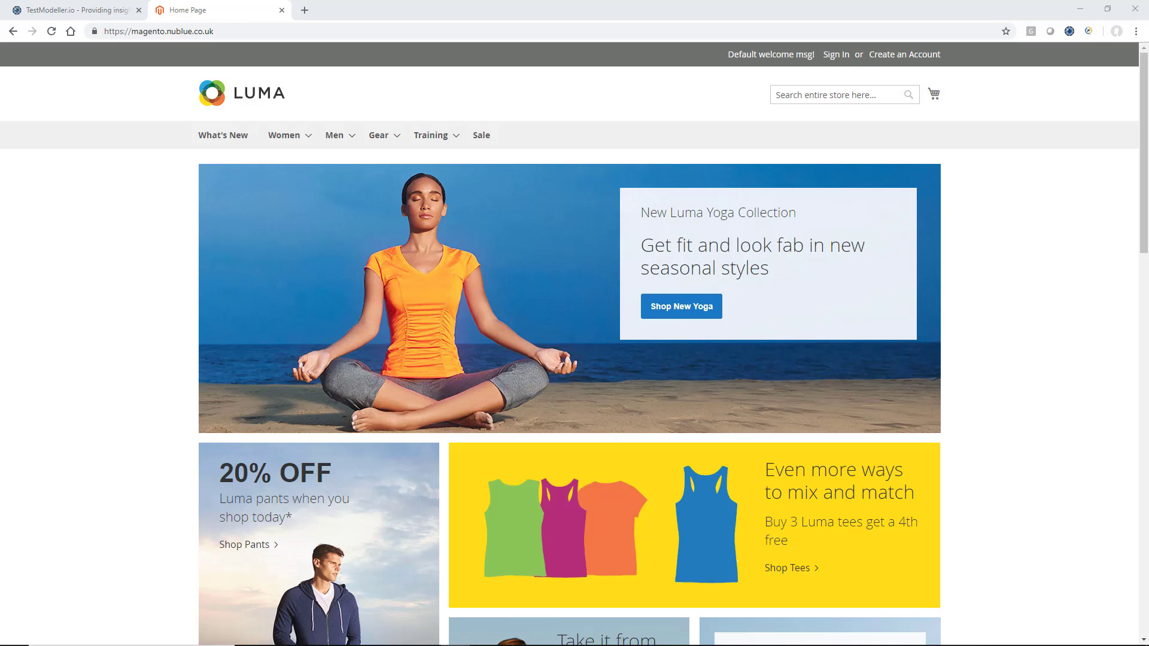
Open the Create New Customer Account form in the Luma demo store
{"action": "left_click", "coordinate": [904, 56]}
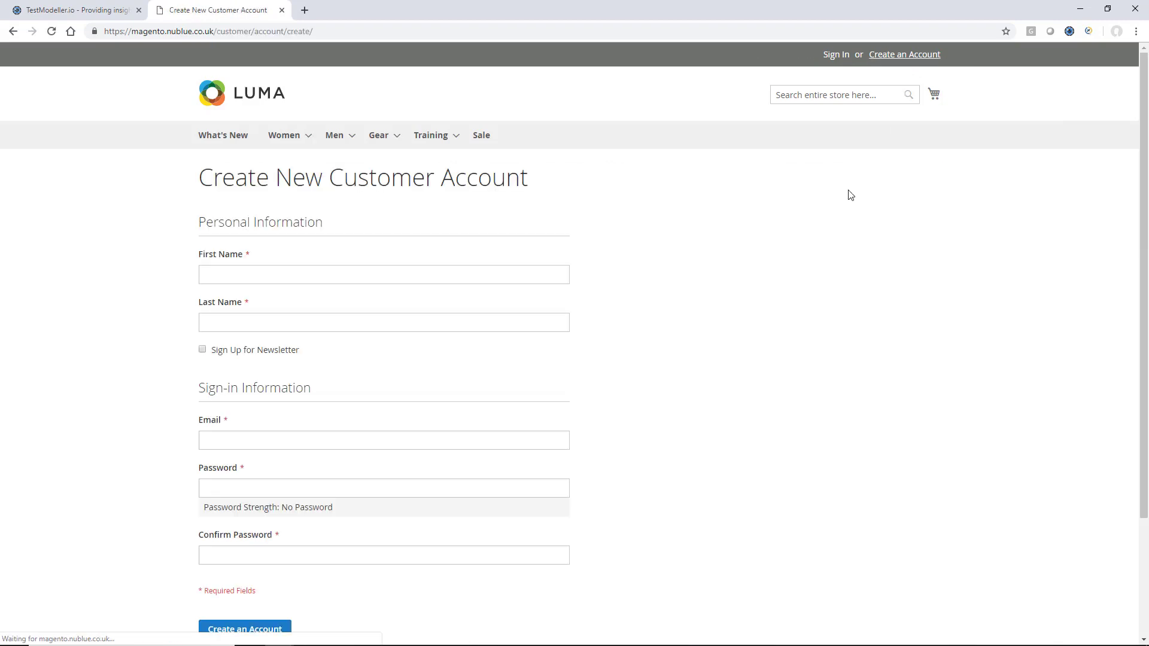
{"action": "scroll", "coordinate": [749, 431], "scroll_direction": "down", "scroll_amount": 1}
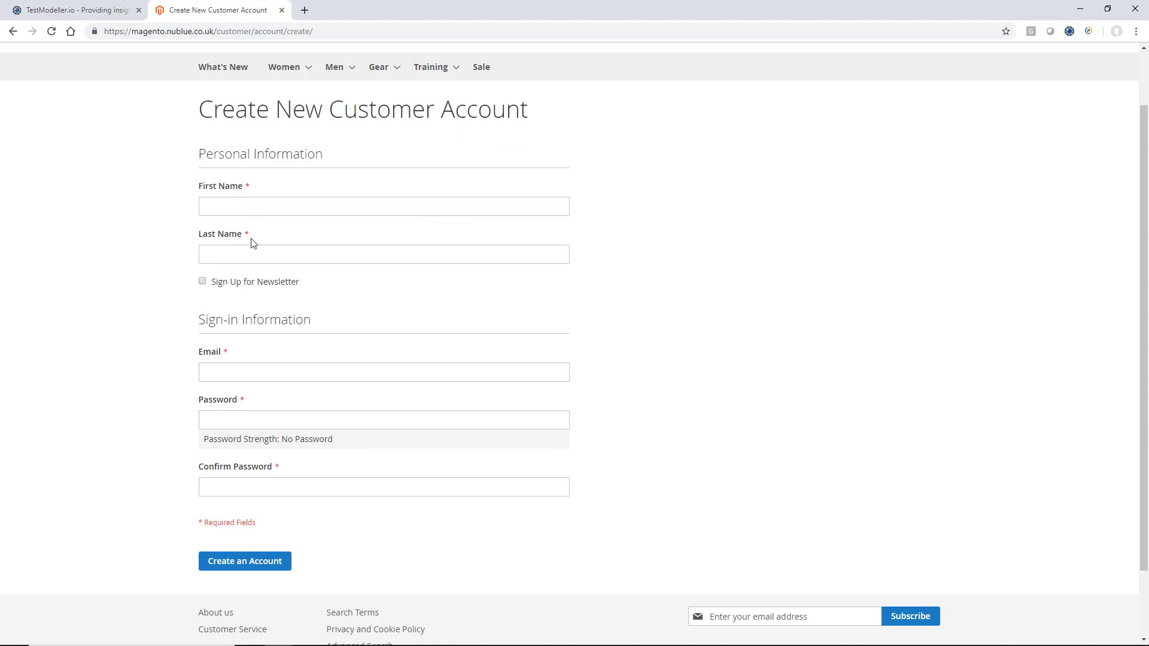
{"action": "scroll", "coordinate": [260, 277], "scroll_direction": "down", "scroll_amount": 1}
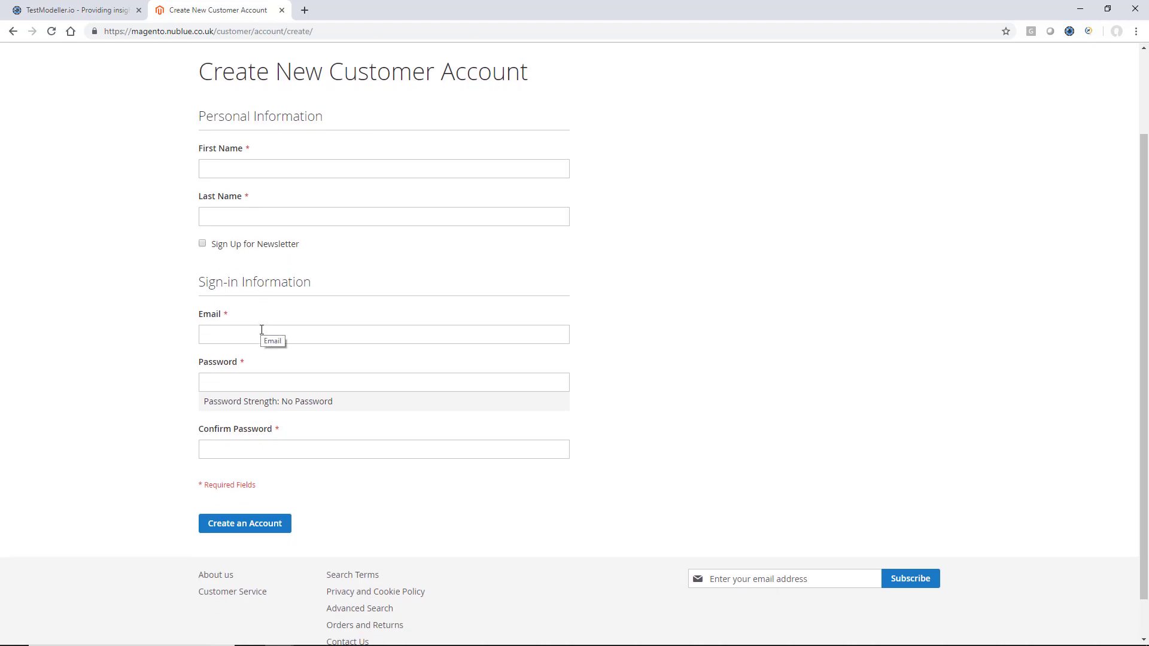
Enter a 3-character password to trigger the Weak strength and minimum-8-symbols warning
{"action": "left_click", "coordinate": [278, 388]}
{"action": "type", "text": "••"}
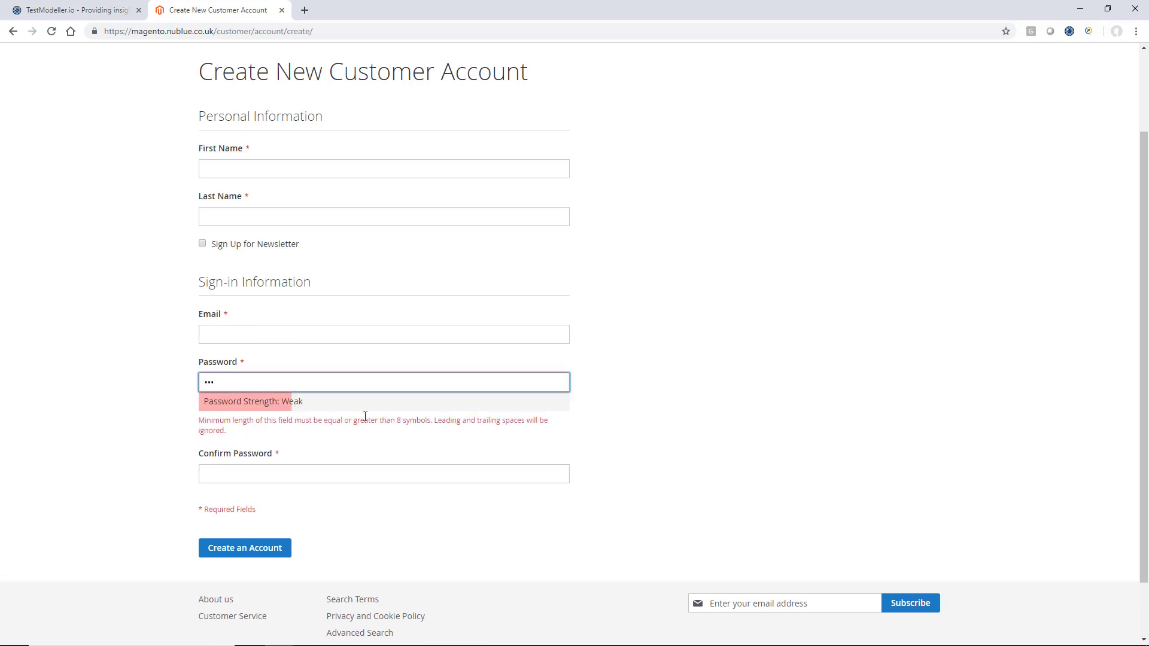
{"action": "scroll", "coordinate": [401, 491], "scroll_direction": "down", "scroll_amount": 1}
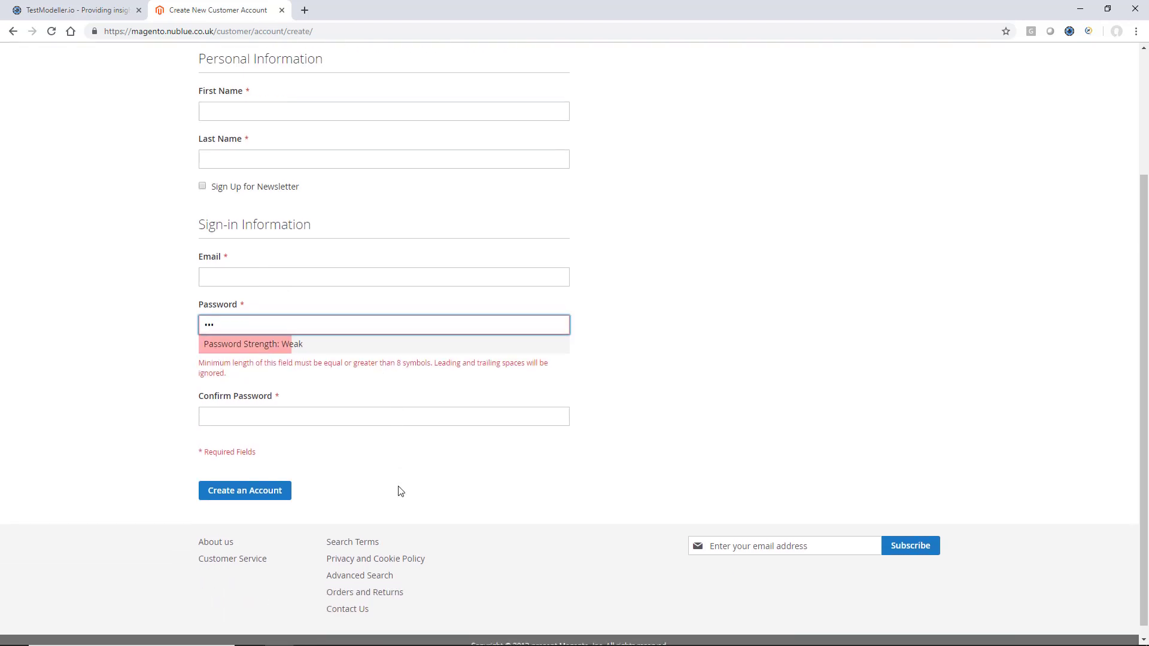
{"action": "scroll", "coordinate": [403, 234], "scroll_direction": "up", "scroll_amount": 2}
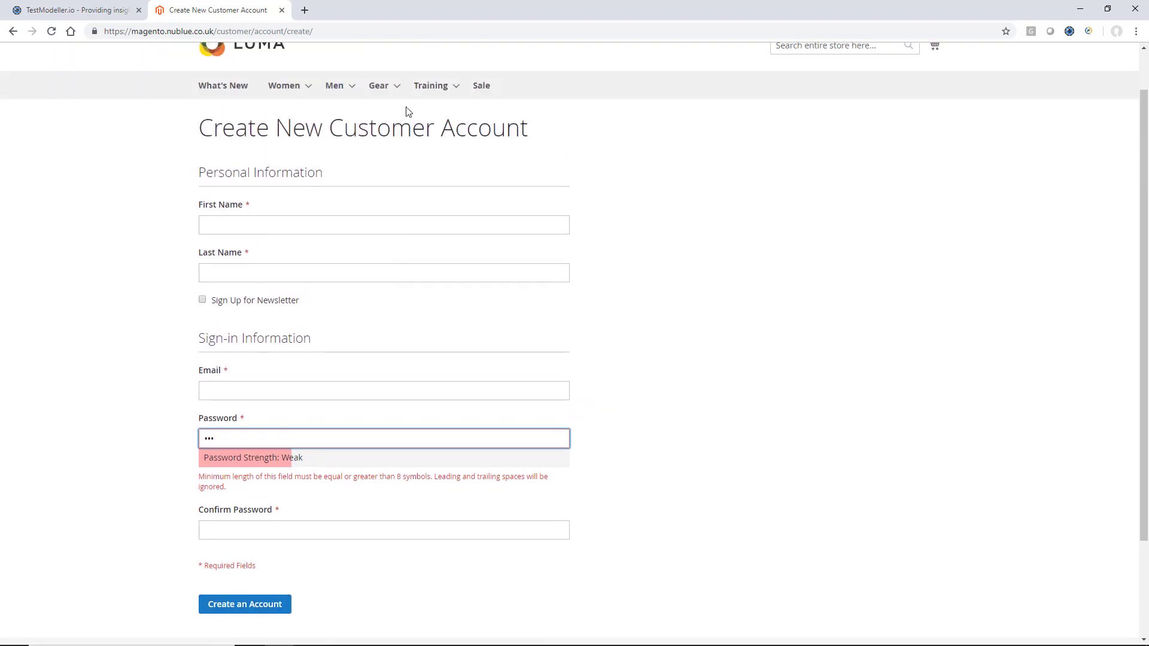
{"action": "scroll", "coordinate": [392, 224], "scroll_direction": "down", "scroll_amount": 1}
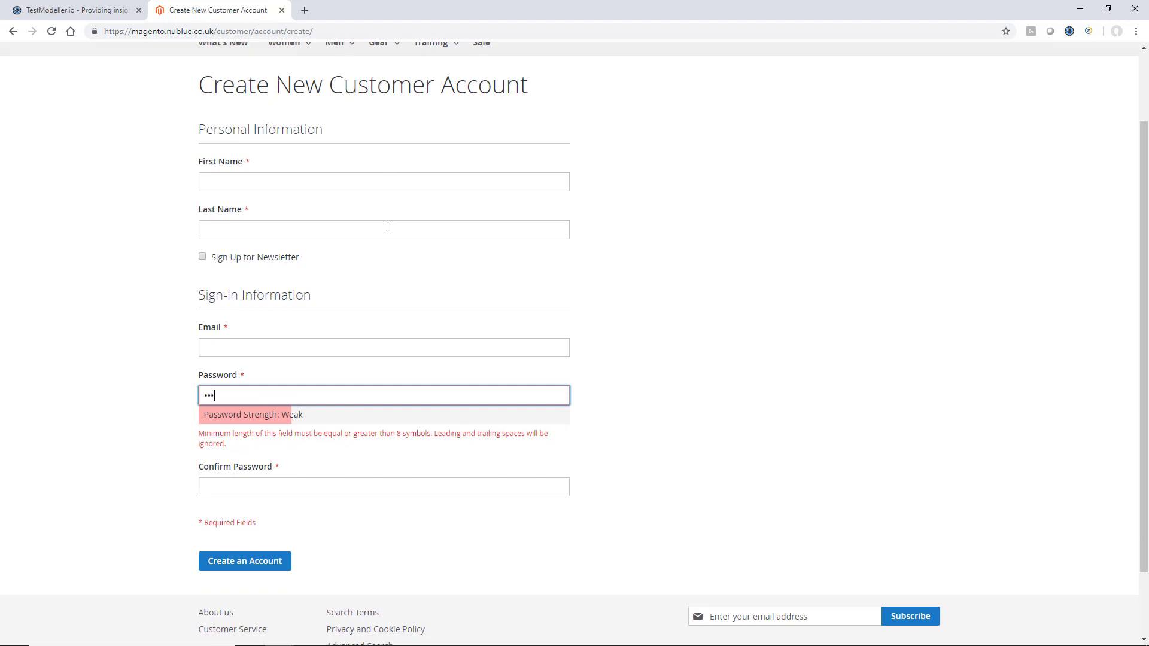
Create a new model named 'Registration' and open it in the model editor
{"action": "left_click", "coordinate": [120, 11]}
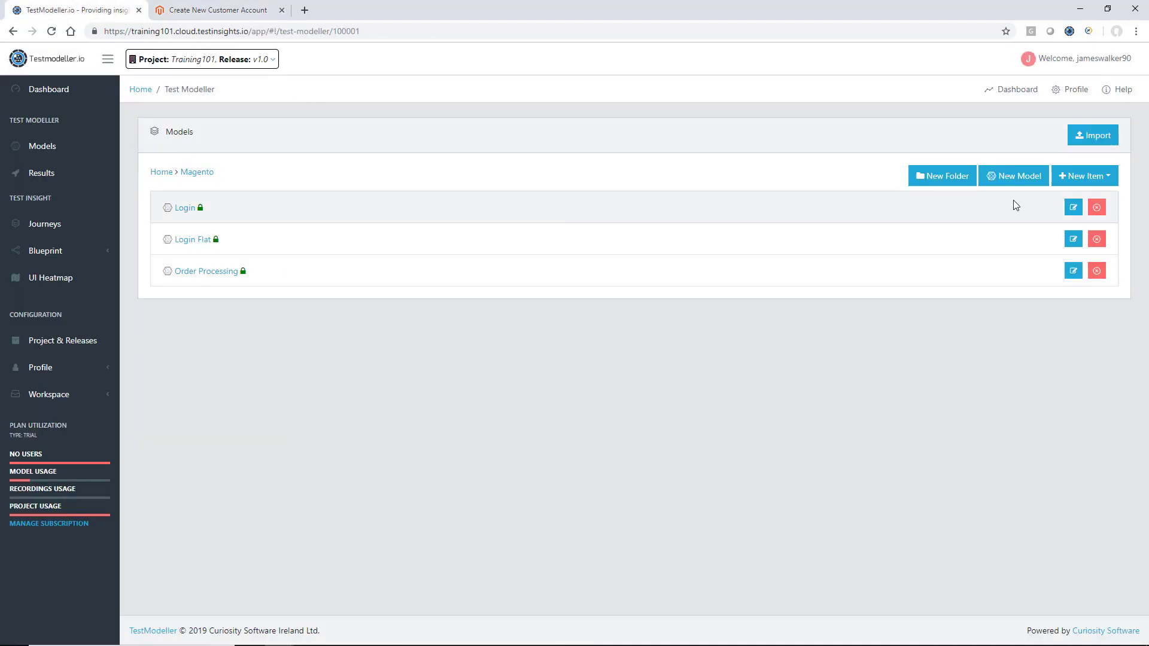
{"action": "left_click", "coordinate": [1021, 178]}
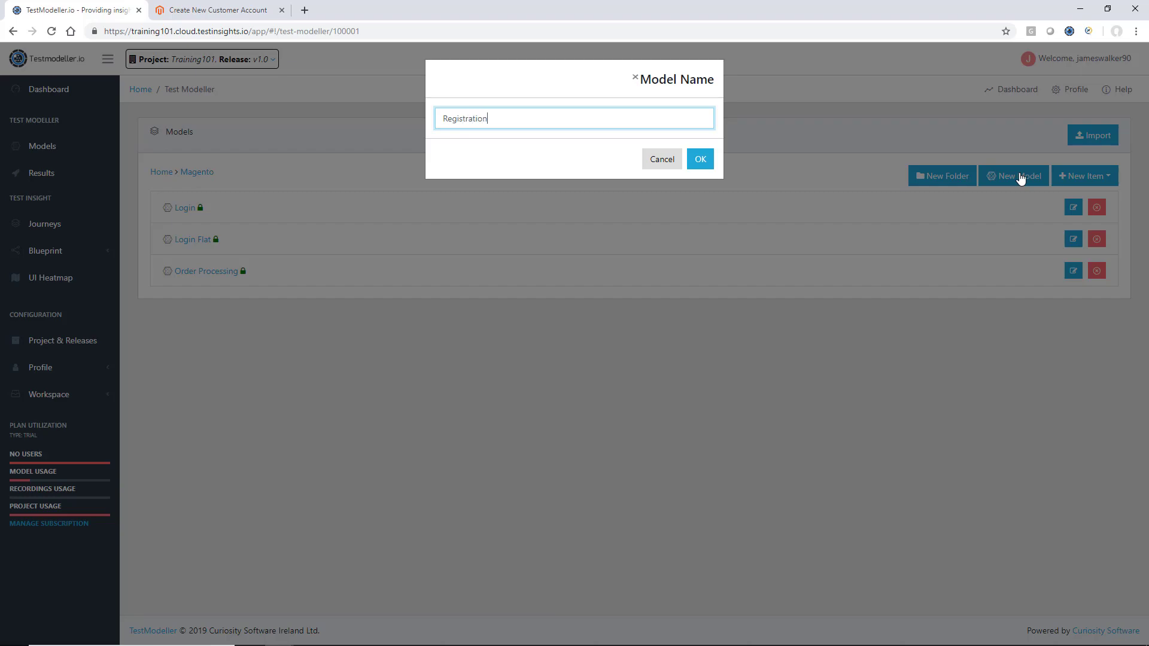
{"action": "left_click", "coordinate": [700, 159]}
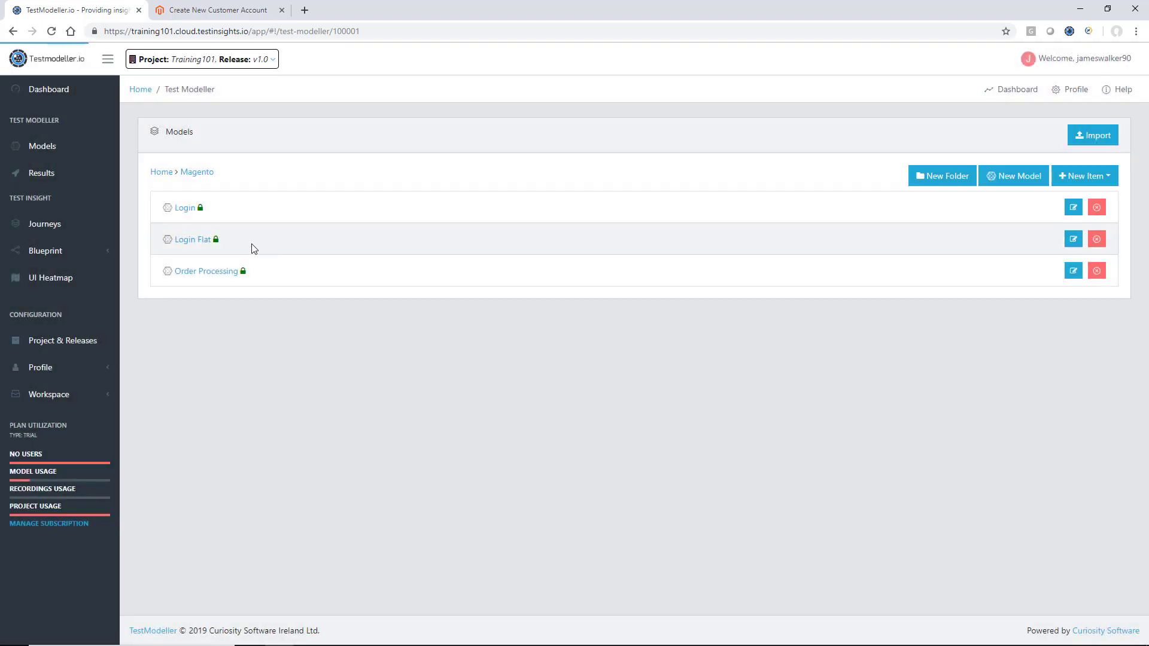
{"action": "left_click", "coordinate": [202, 303]}
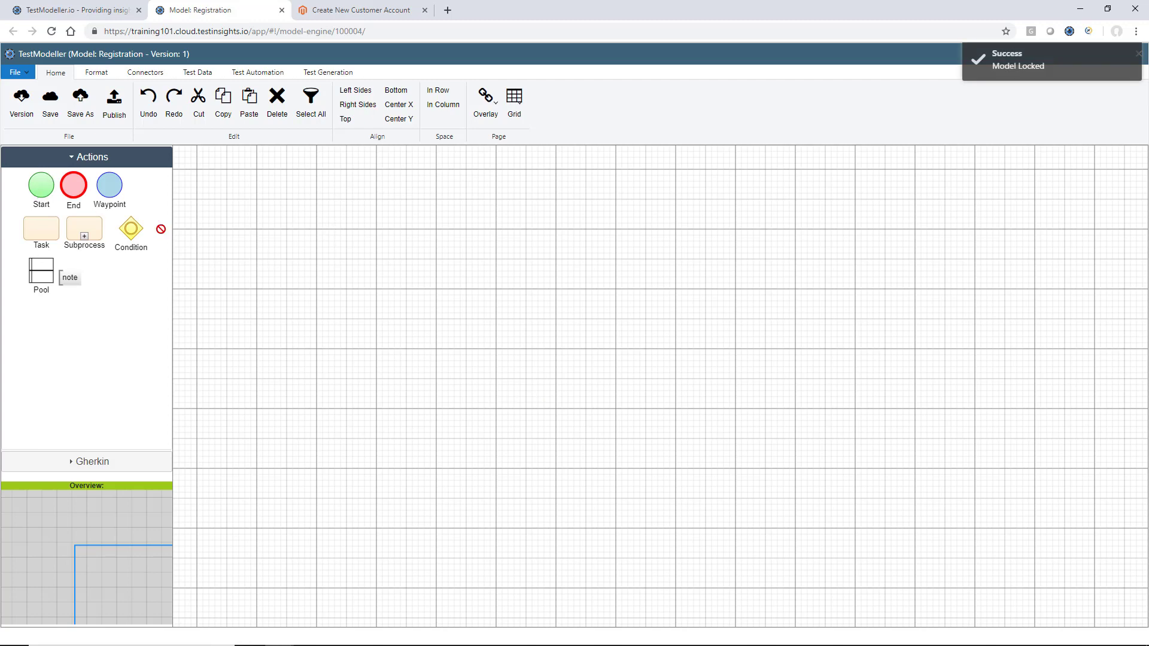
Add a start node labelled 'Registration' to the canvas
{"action": "left_click_drag", "start_coordinate": [41, 191], "coordinate": [265, 296]}
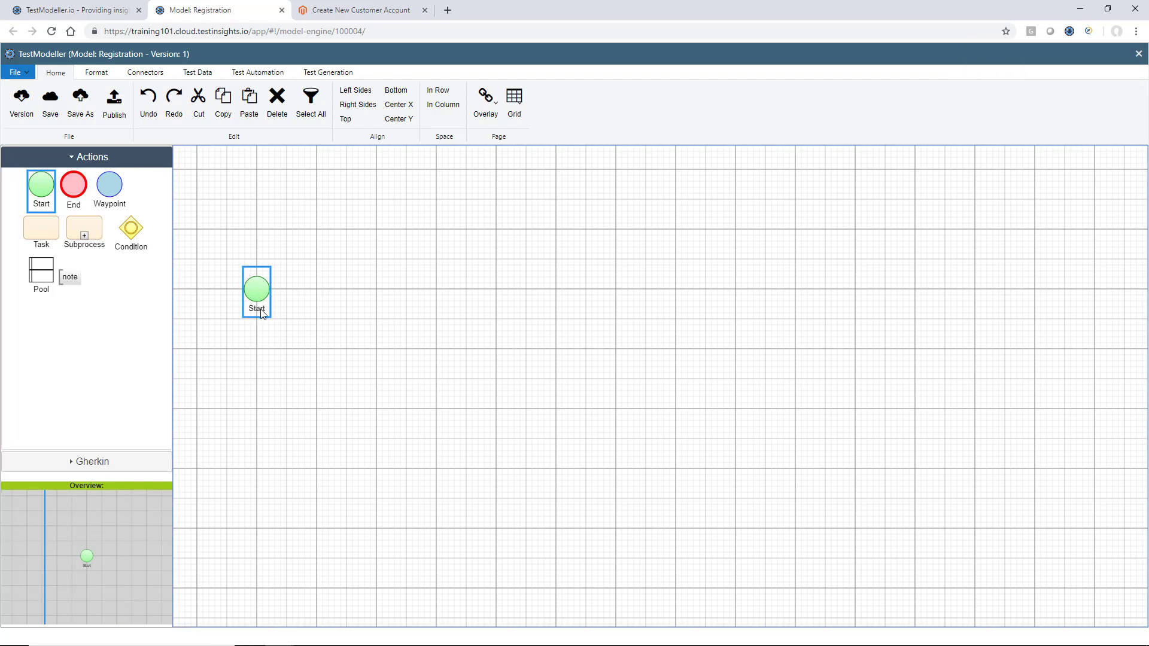
{"action": "double_click", "coordinate": [260, 309]}
{"action": "type", "text": "Regis"}
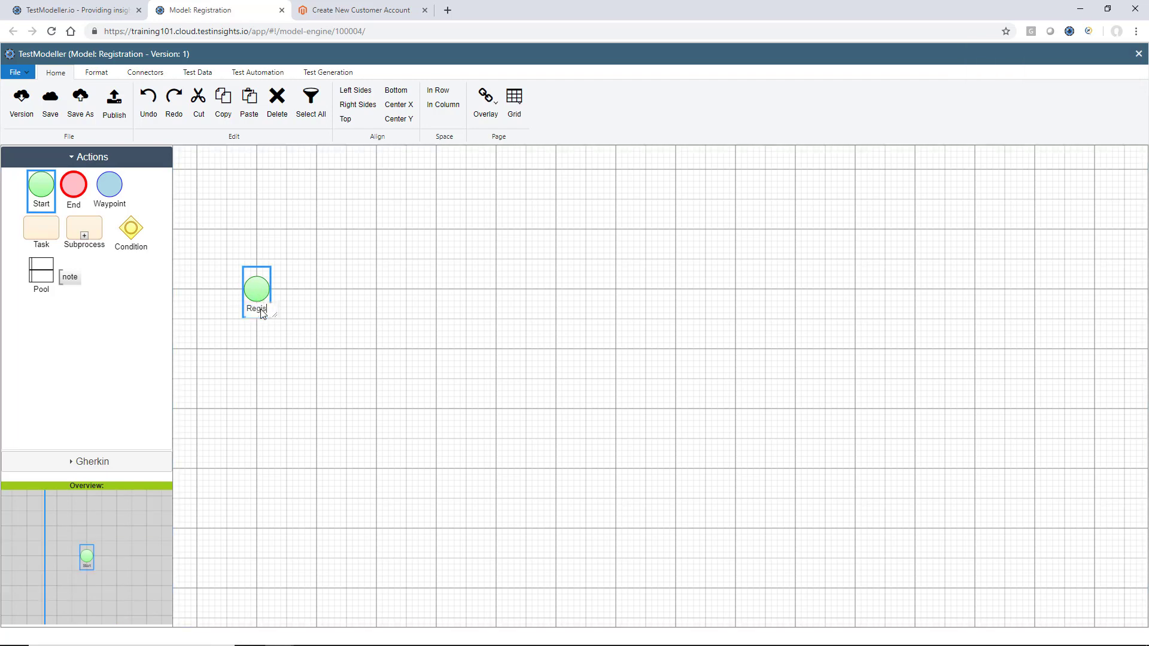
{"action": "type", "text": "tration"}
{"action": "left_click", "coordinate": [364, 285]}
Add two end nodes on the right labelled 'Registered' and 'Not Registered'
{"action": "left_click", "coordinate": [74, 186]}
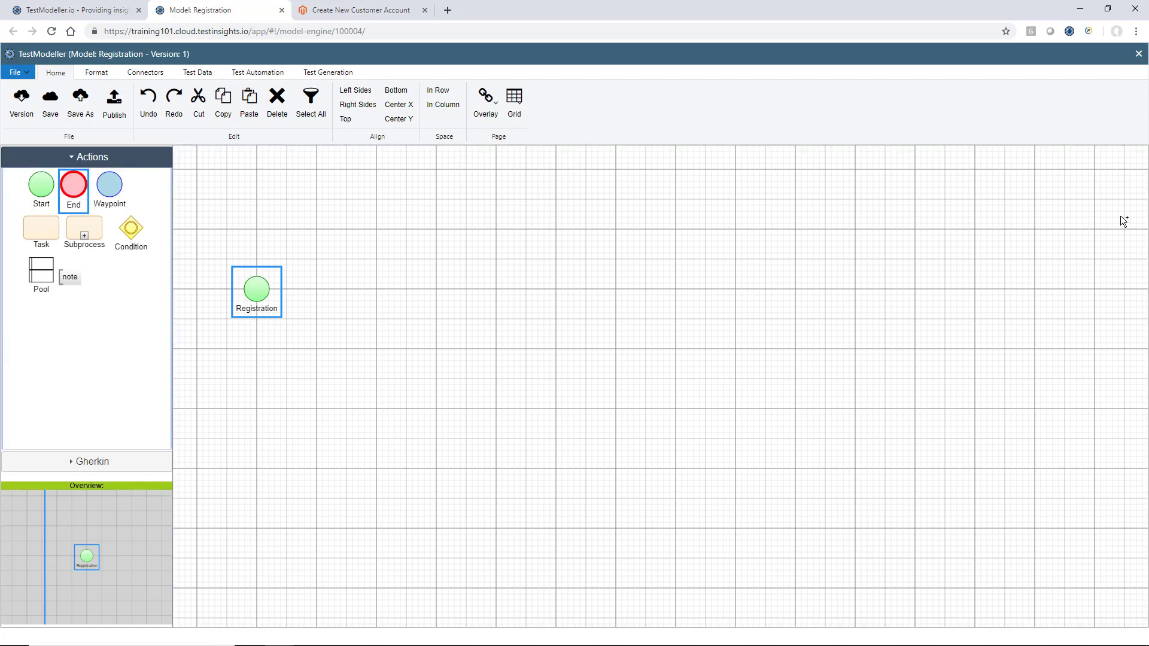
{"action": "left_click", "coordinate": [1036, 180]}
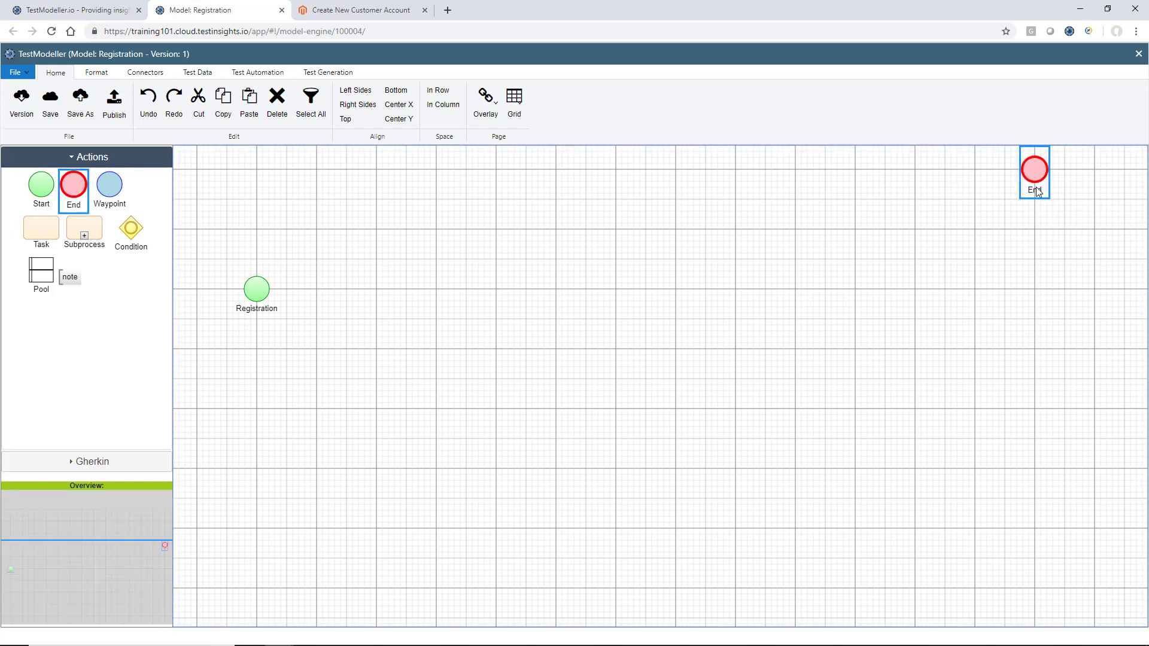
{"action": "double_click", "coordinate": [1038, 191]}
{"action": "type", "text": "Registered"}
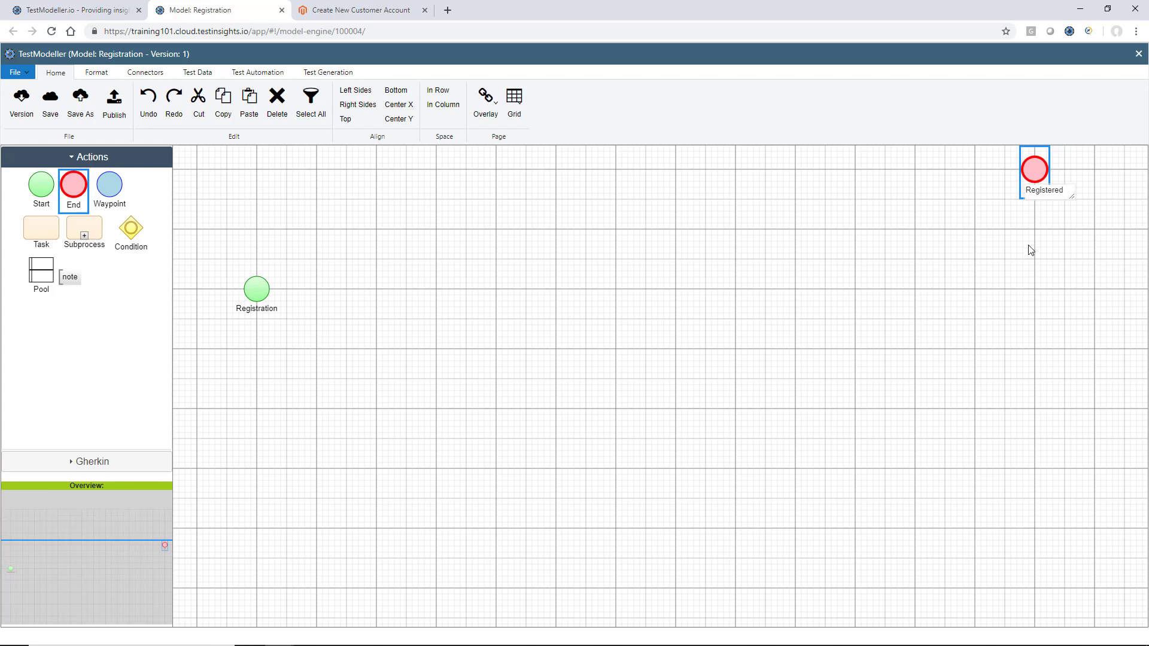
{"action": "left_click", "coordinate": [1031, 250]}
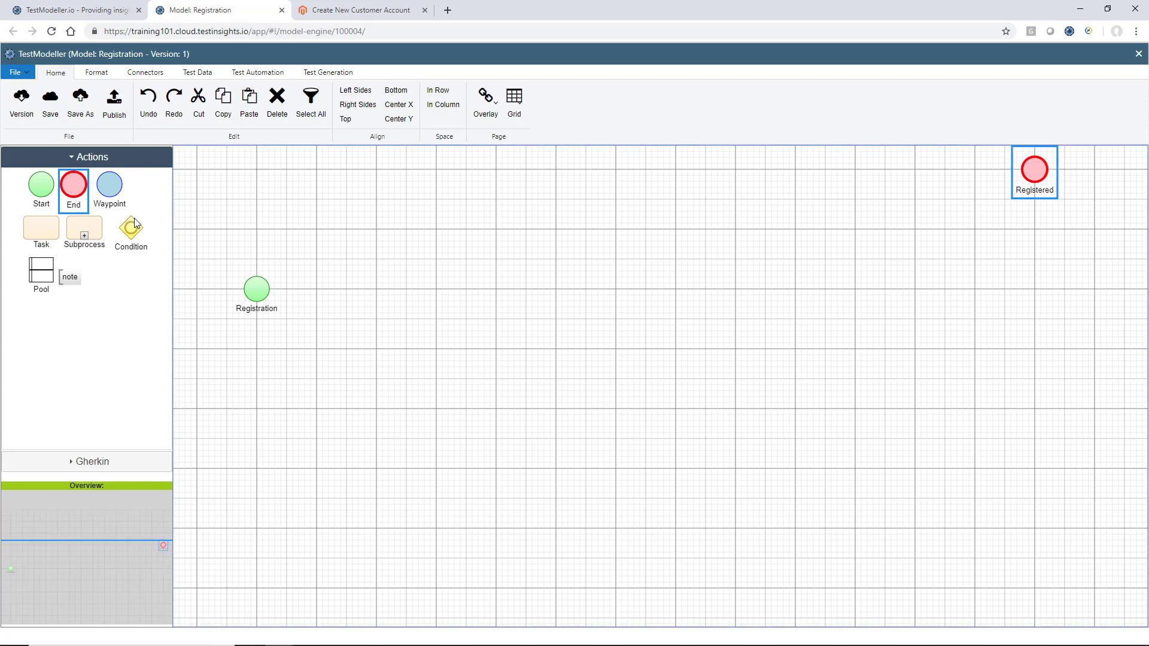
{"action": "left_click_drag", "start_coordinate": [76, 192], "coordinate": [1037, 415]}
{"action": "double_click", "coordinate": [1035, 429]}
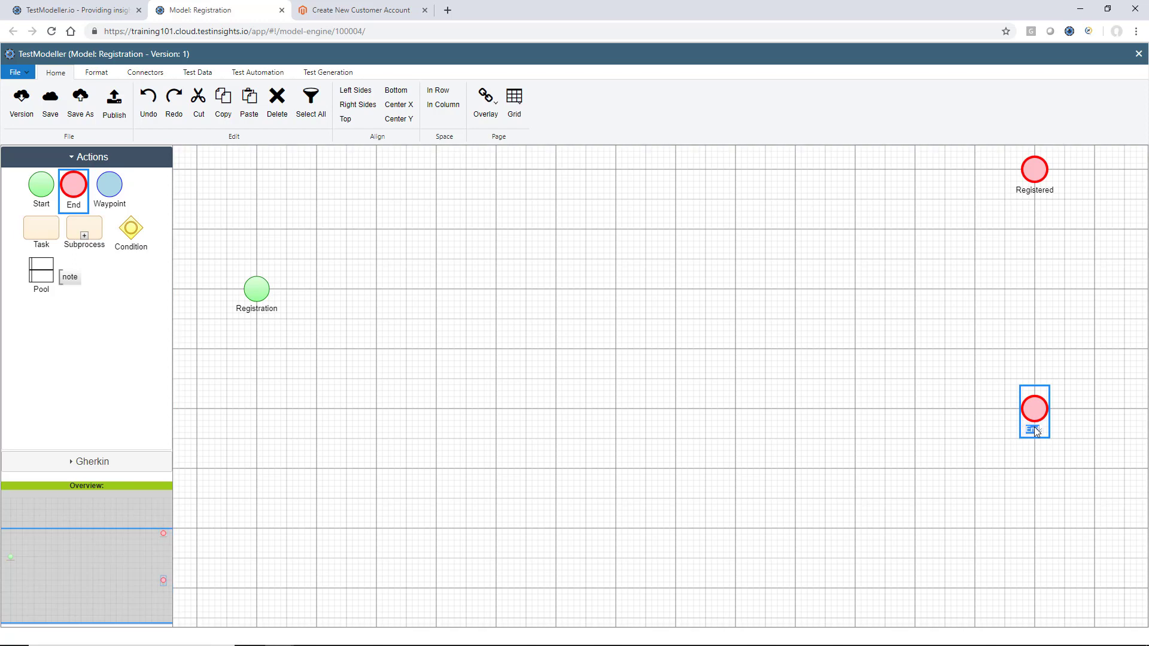
{"action": "type", "text": "Not Registered"}
{"action": "key", "text": "Return"}
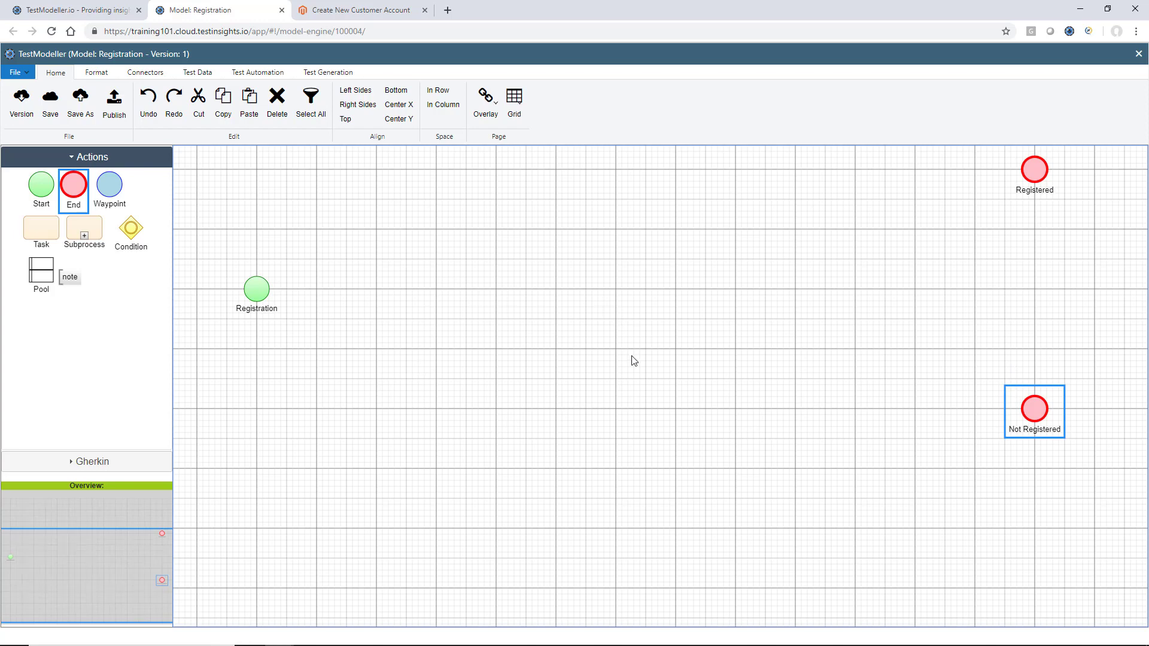
{"action": "left_click", "coordinate": [703, 201]}
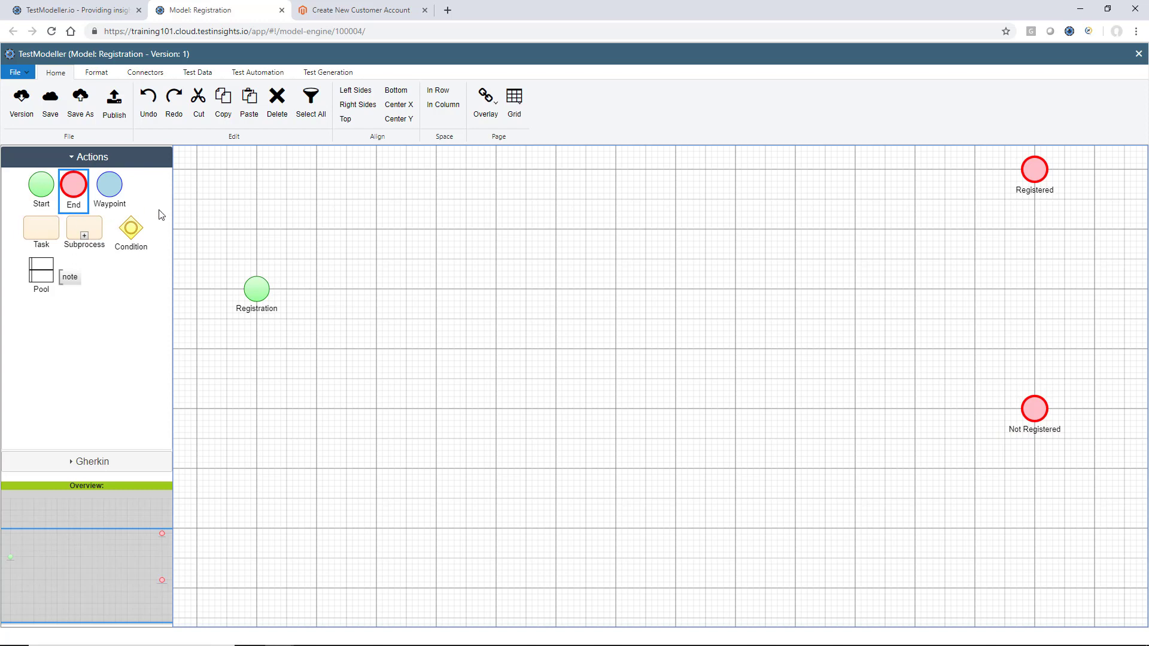
Add a condition node named 'First Name Valid?' beside the start node
{"action": "left_click_drag", "start_coordinate": [135, 228], "coordinate": [341, 290]}
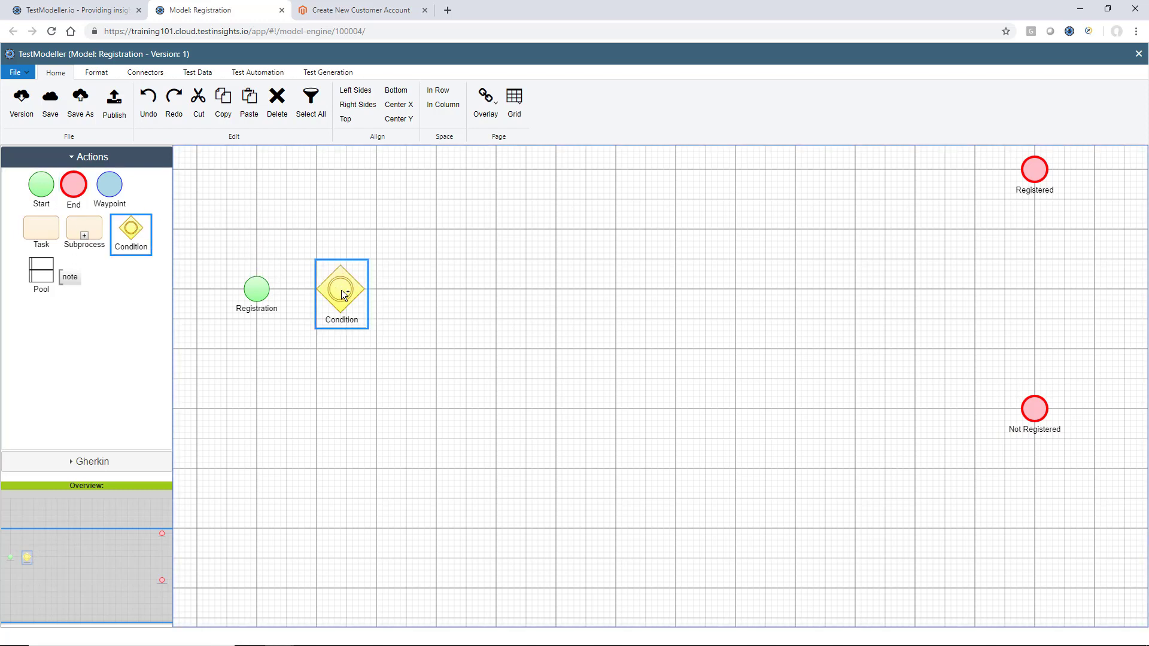
{"action": "double_click", "coordinate": [342, 322]}
{"action": "type", "text": "First Name"}
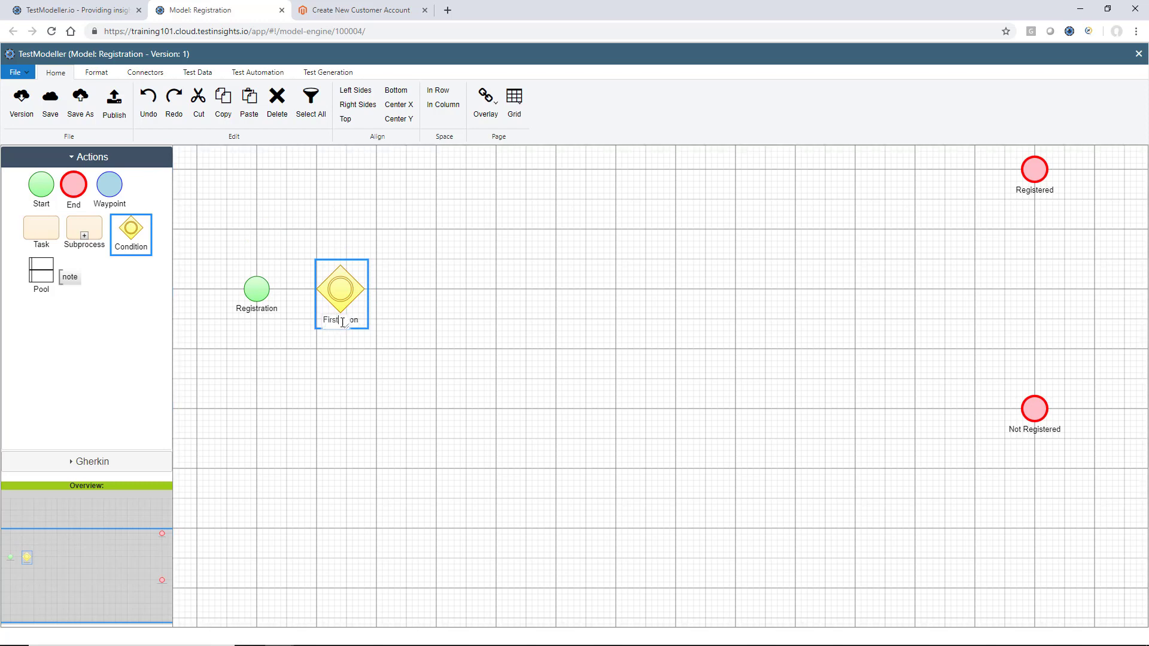
{"action": "type", "text": " Valid?"}
{"action": "left_click", "coordinate": [435, 318]}
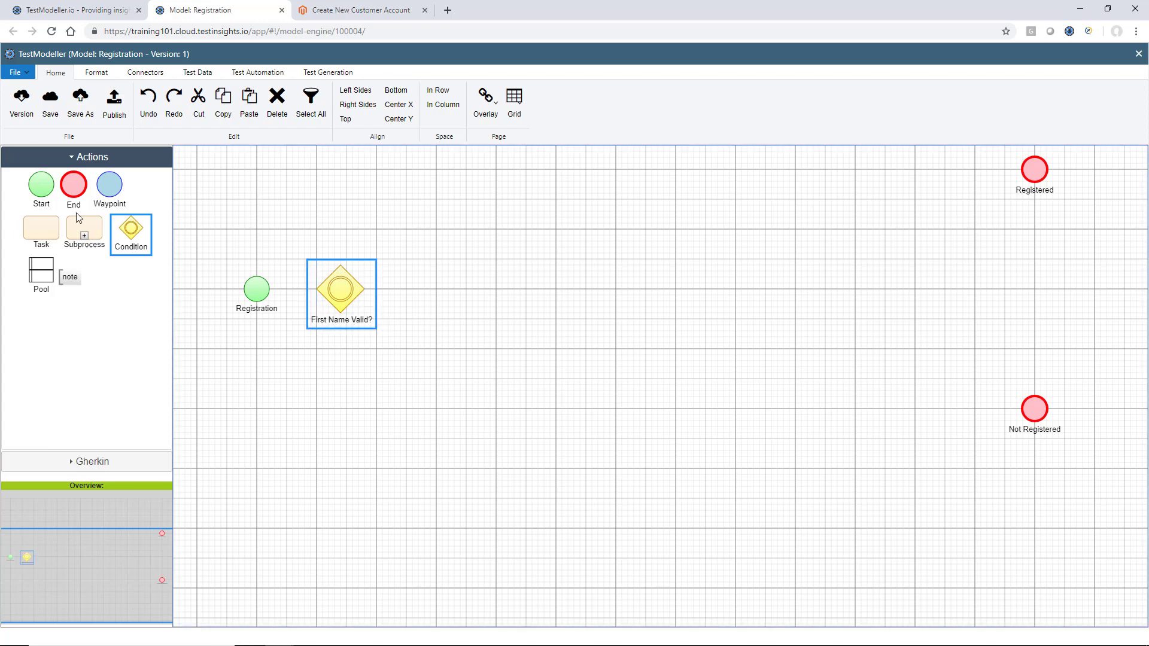
Connect a True branch from the condition to a task named 'Input Valid First Name'
{"action": "left_click_drag", "start_coordinate": [47, 234], "coordinate": [439, 207]}
{"action": "left_click_drag", "start_coordinate": [347, 290], "coordinate": [383, 226]}
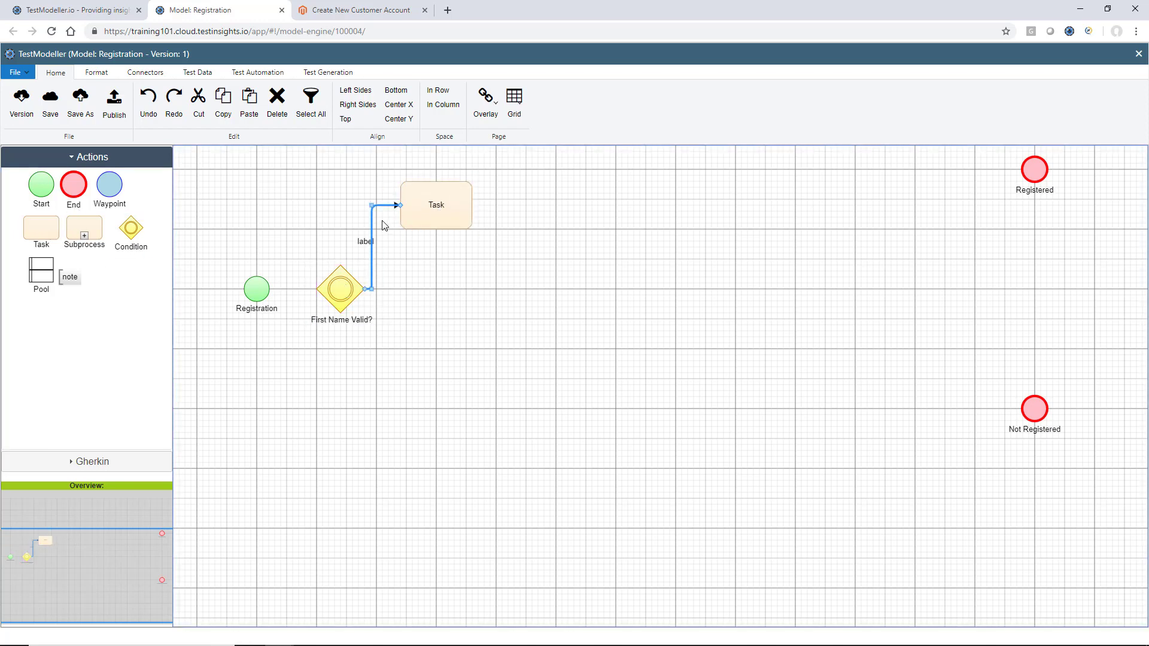
{"action": "double_click", "coordinate": [366, 242]}
{"action": "type", "text": "True"}
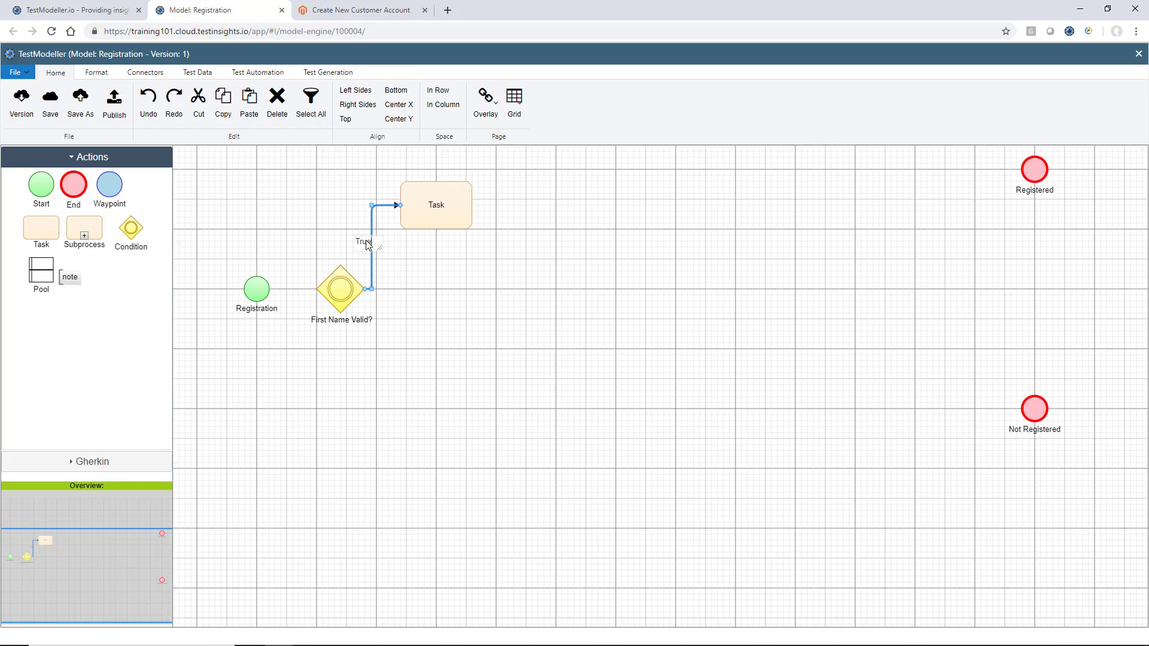
{"action": "double_click", "coordinate": [436, 210]}
{"action": "type", "text": "Input Val"}
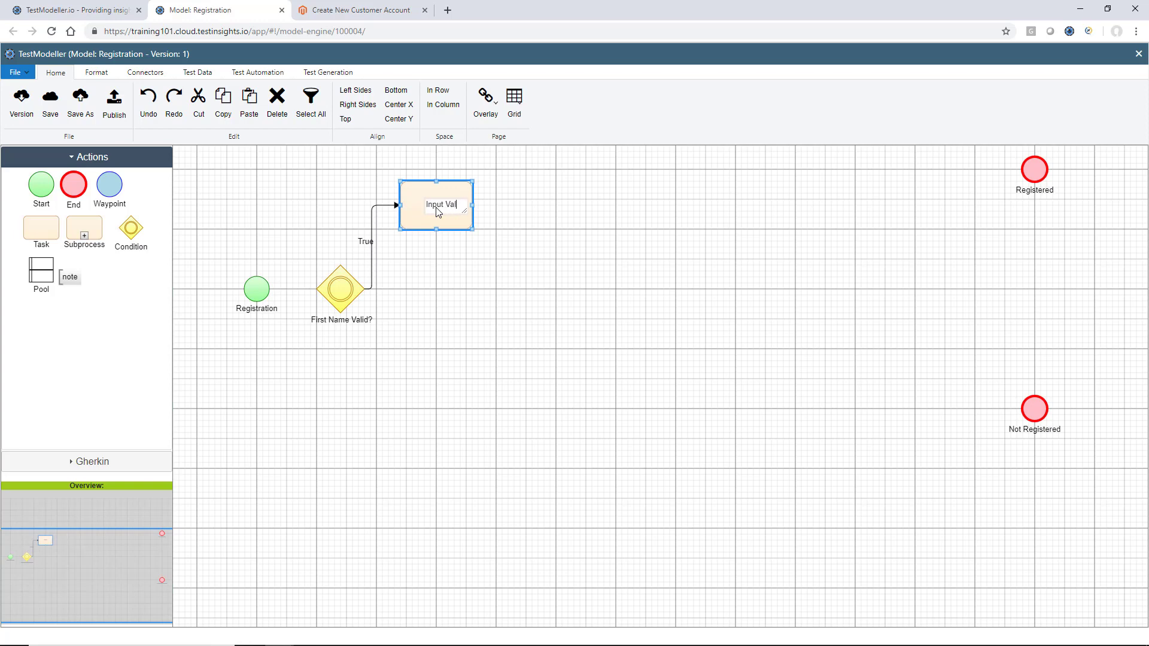
{"action": "type", "text": "id First Name"}
{"action": "left_click", "coordinate": [443, 327]}
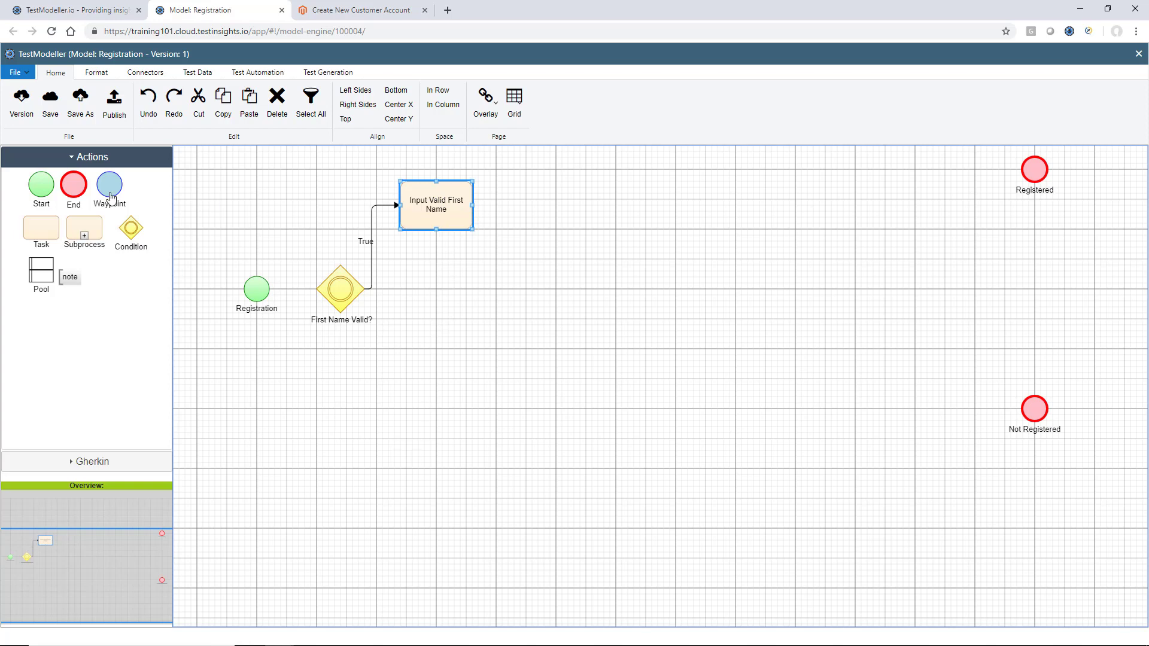
Add an 'Invalid First Name' task on the condition's branch labelled 'False'
{"action": "left_click_drag", "start_coordinate": [50, 230], "coordinate": [438, 373]}
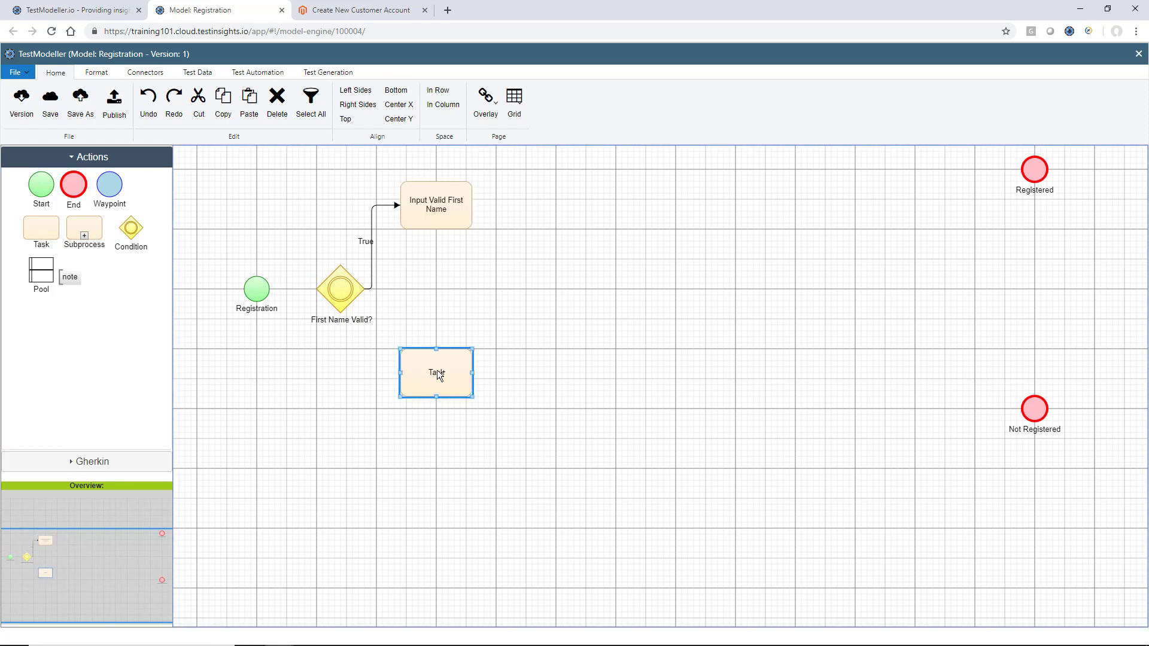
{"action": "left_click_drag", "start_coordinate": [336, 290], "coordinate": [423, 396]}
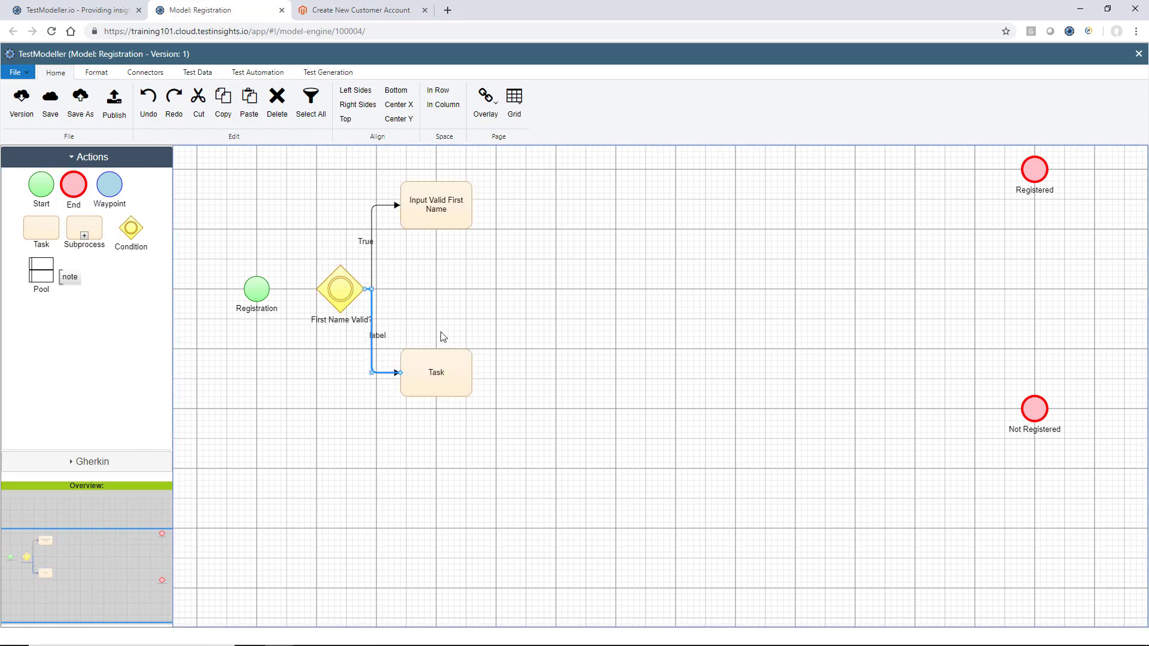
{"action": "double_click", "coordinate": [437, 375]}
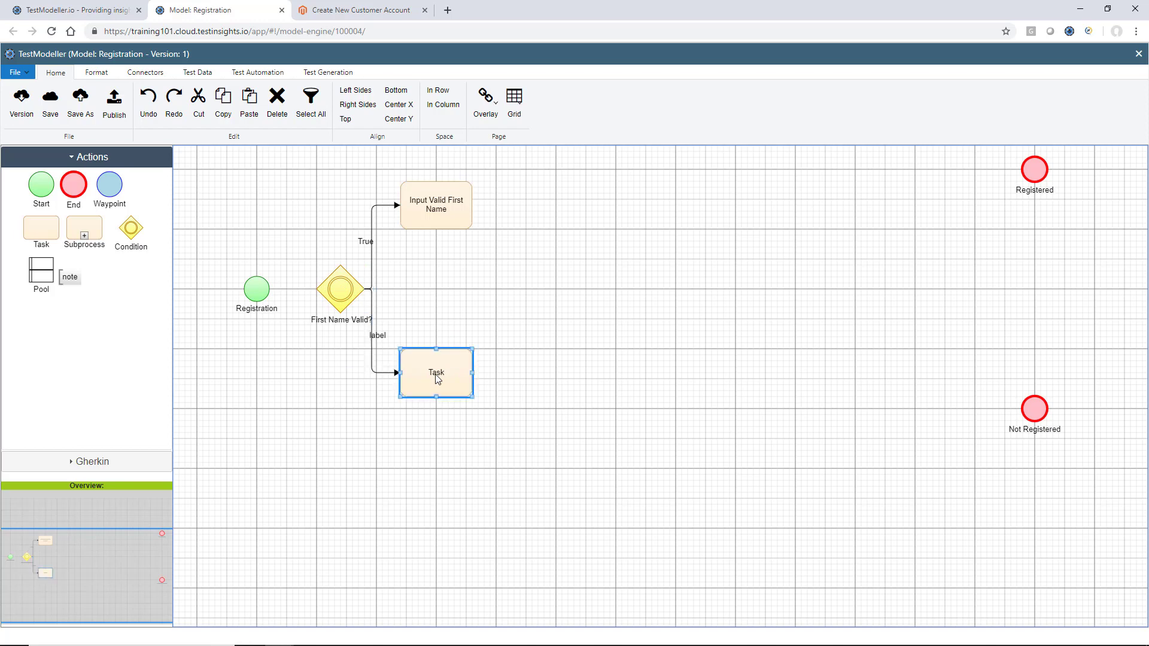
{"action": "key", "text": "BackSpace"}
{"action": "type", "text": "Invalid"}
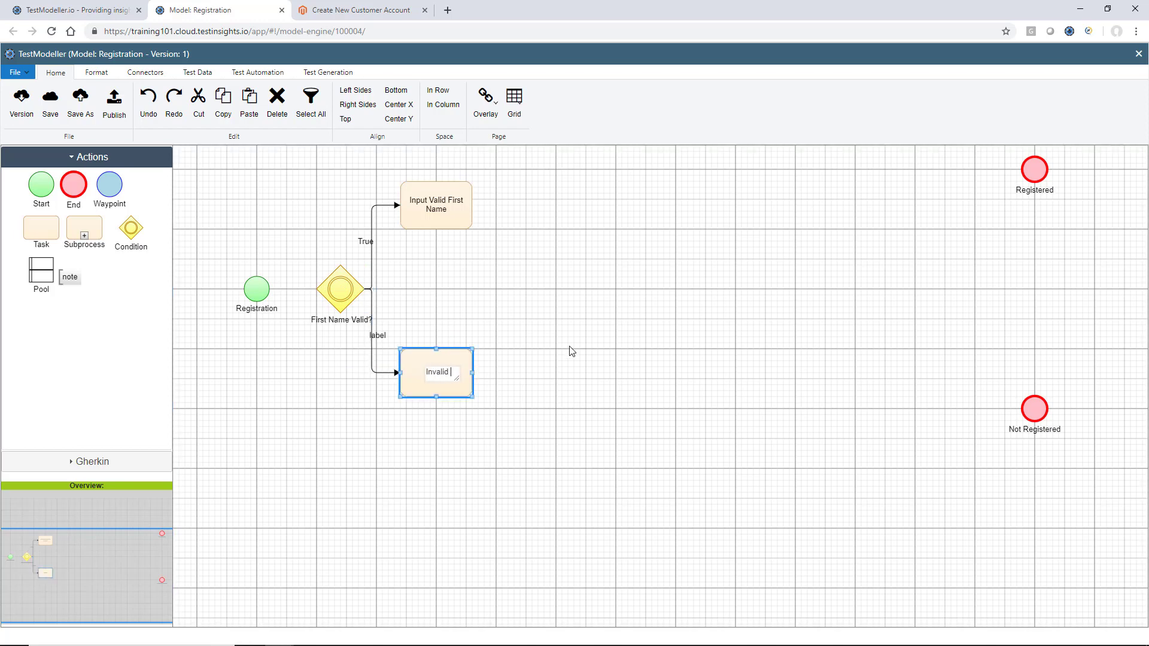
{"action": "type", "text": " First Name"}
{"action": "left_click", "coordinate": [422, 337]}
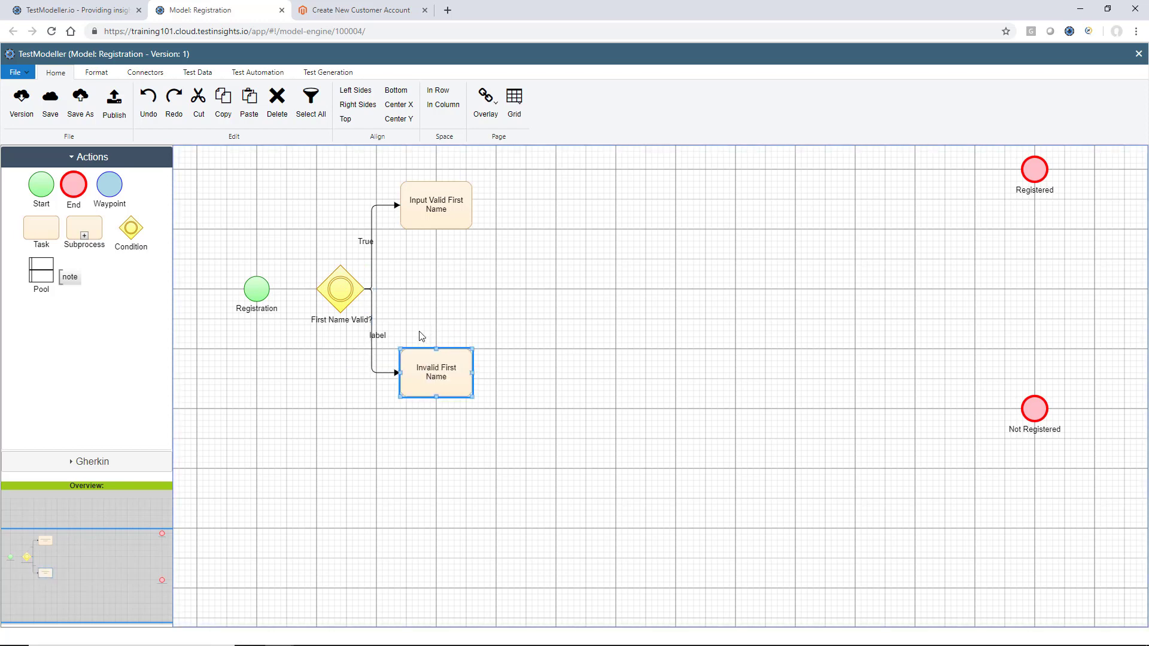
{"action": "double_click", "coordinate": [383, 337]}
{"action": "key", "text": "BackSpace"}
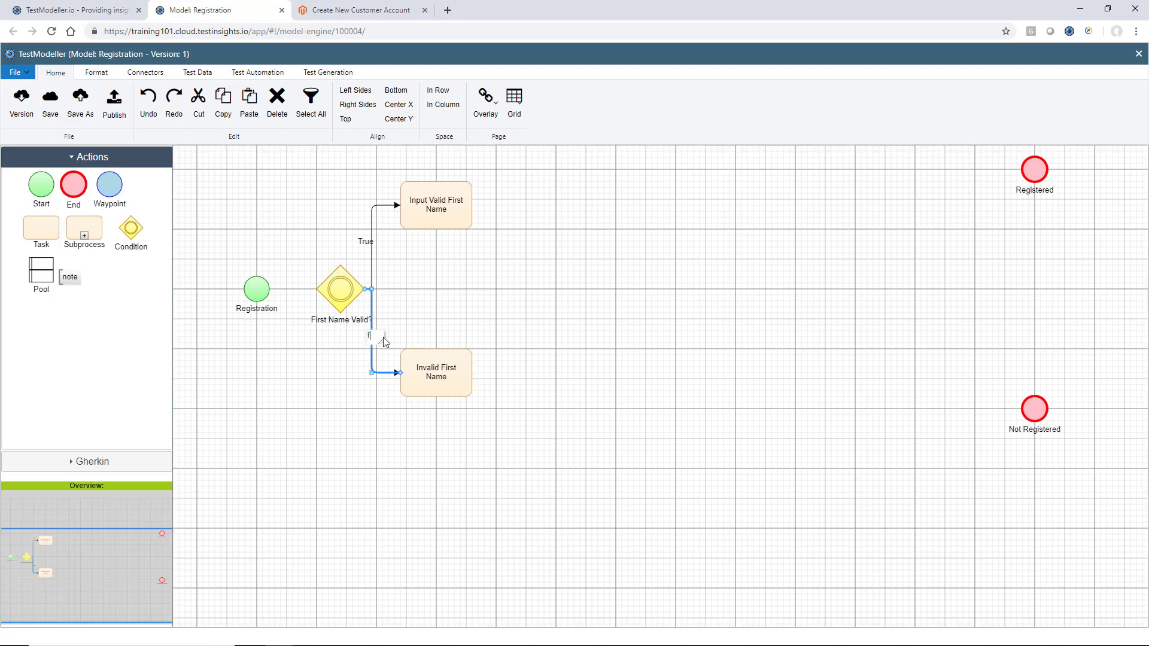
{"action": "type", "text": "False"}
{"action": "left_click", "coordinate": [432, 277]}
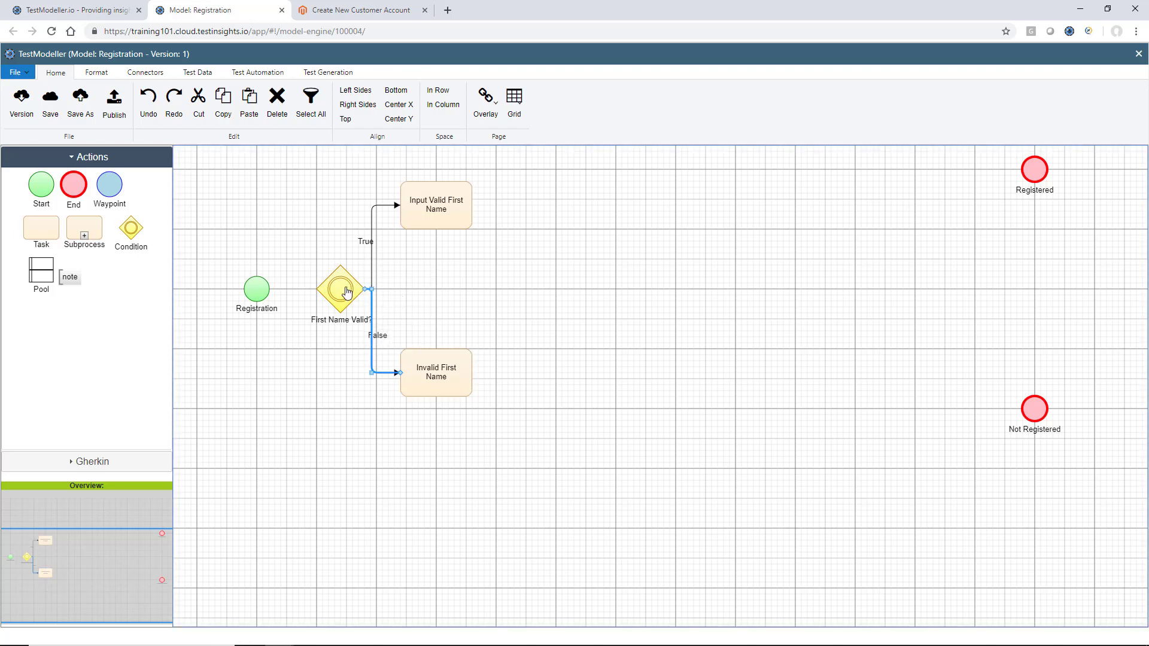
Connect Registration to First Name Valid?, and add a 'First name Error' task linked to Not Registered
{"action": "left_click_drag", "start_coordinate": [353, 292], "coordinate": [348, 292]}
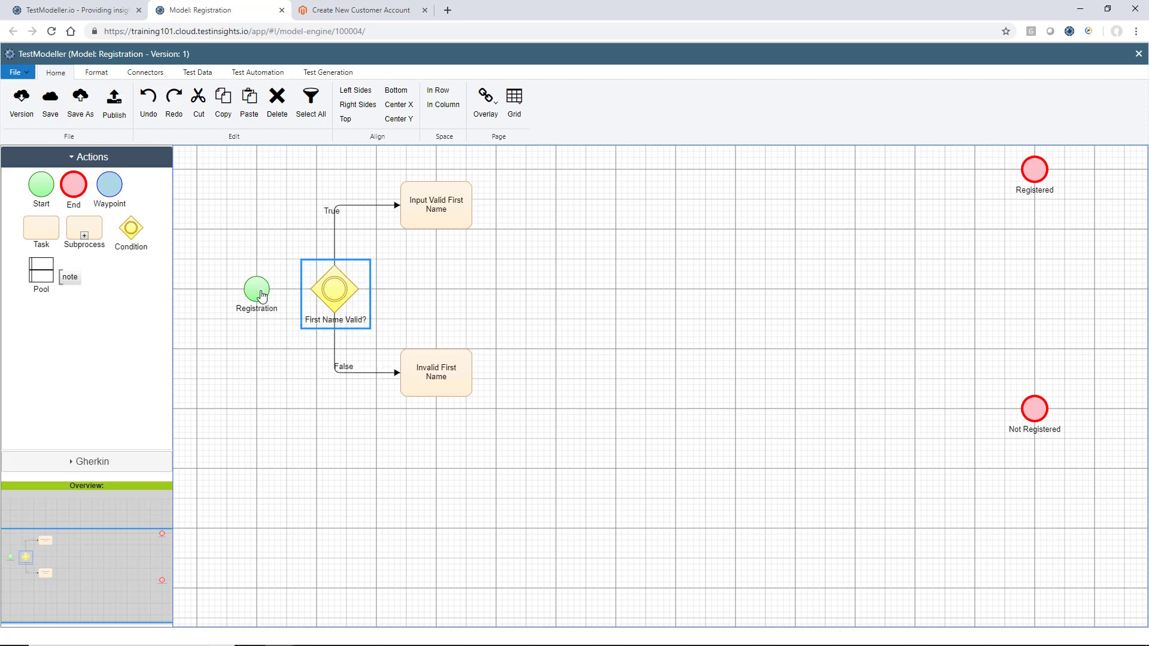
{"action": "left_click_drag", "start_coordinate": [261, 289], "coordinate": [333, 291]}
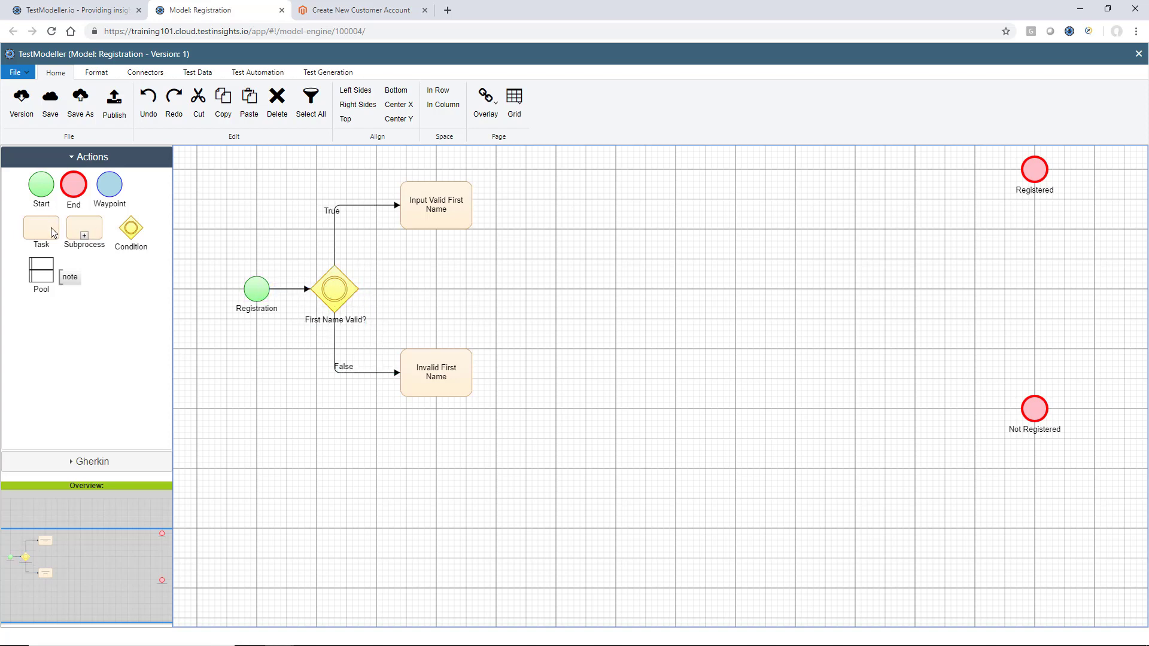
{"action": "left_click_drag", "start_coordinate": [53, 232], "coordinate": [555, 377]}
{"action": "double_click", "coordinate": [556, 377]}
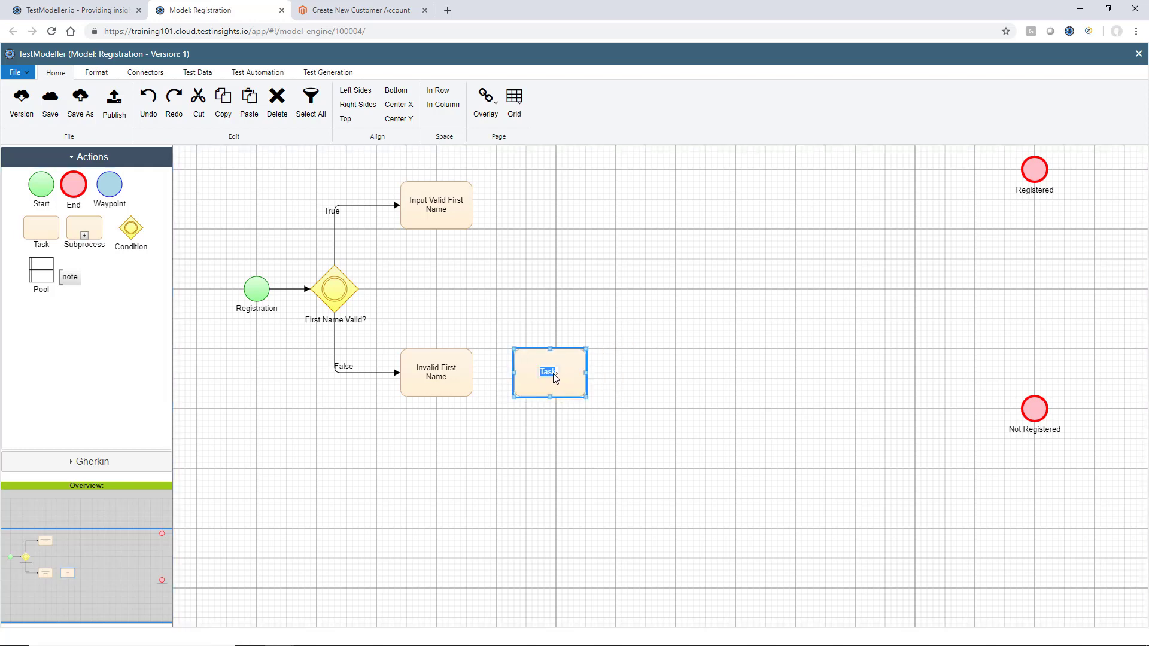
{"action": "type", "text": "E"}
{"action": "type", "text": "irst name Erro"}
{"action": "left_click", "coordinate": [644, 361]}
{"action": "left_click_drag", "start_coordinate": [471, 371], "coordinate": [1019, 431]}
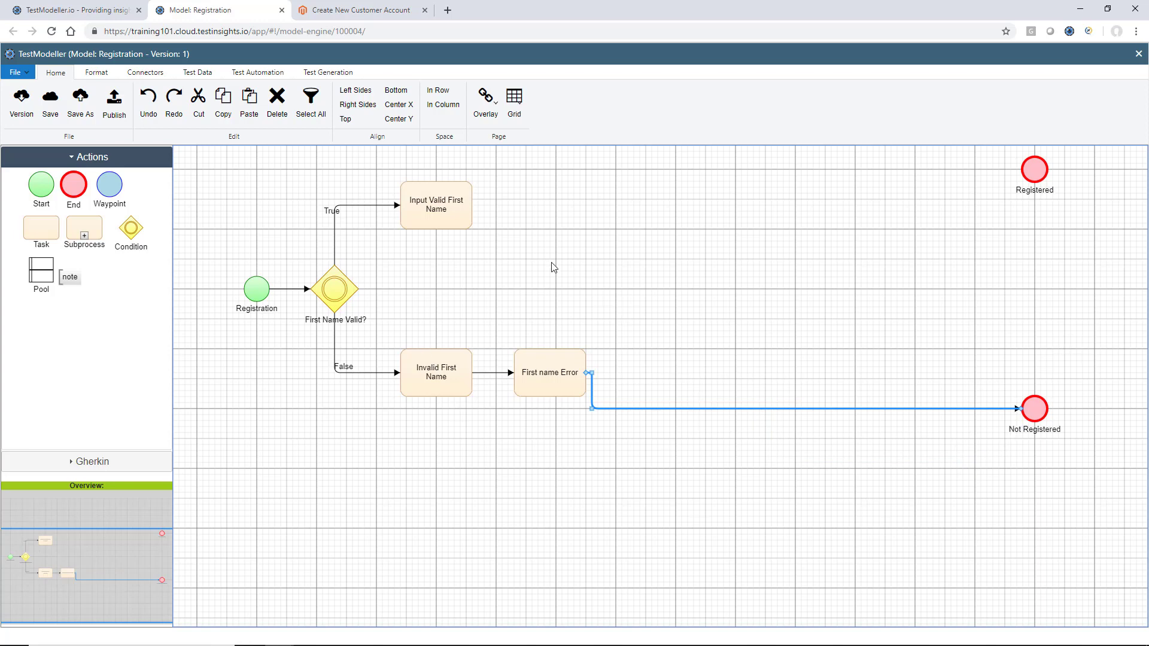
Shift both end nodes further right and raise Input Valid First Name
{"action": "scroll", "coordinate": [685, 331], "scroll_direction": "up", "scroll_amount": 1}
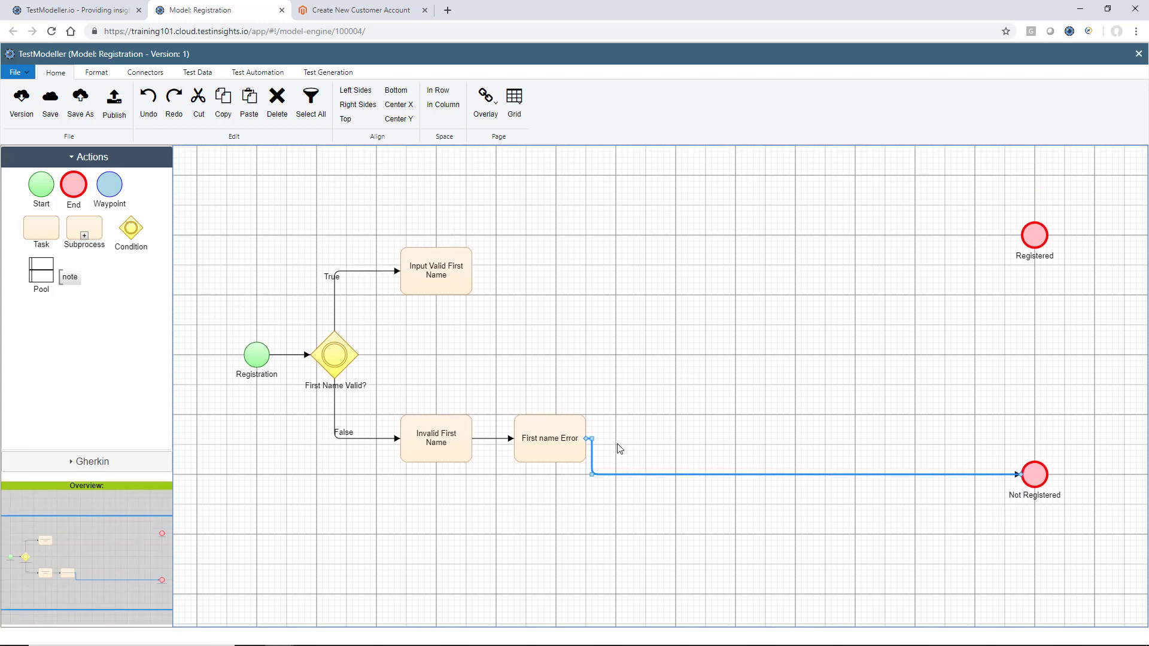
{"action": "left_click", "coordinate": [418, 296]}
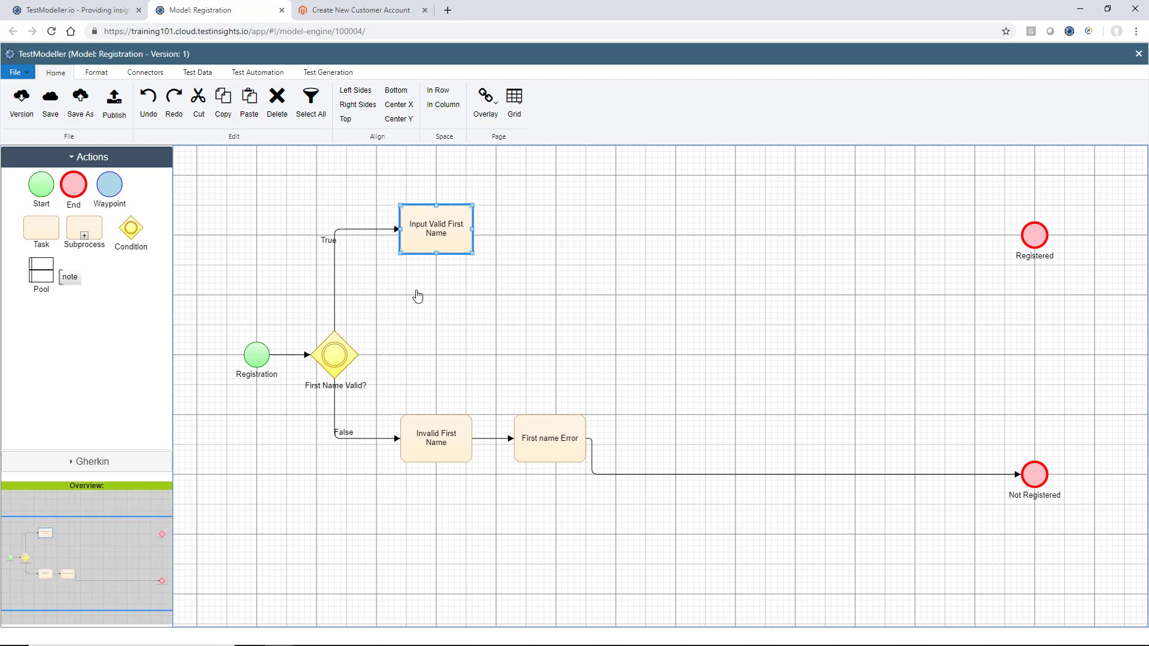
{"action": "scroll", "coordinate": [416, 290], "scroll_direction": "up", "scroll_amount": 2}
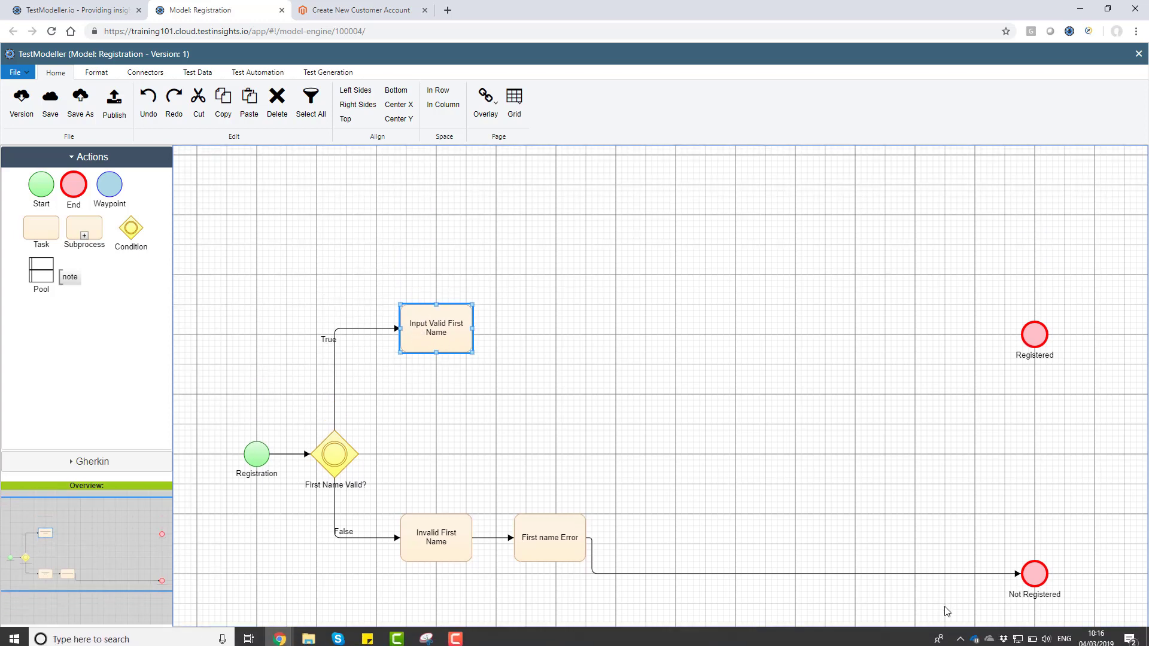
{"action": "left_click_drag", "start_coordinate": [944, 607], "coordinate": [1127, 291]}
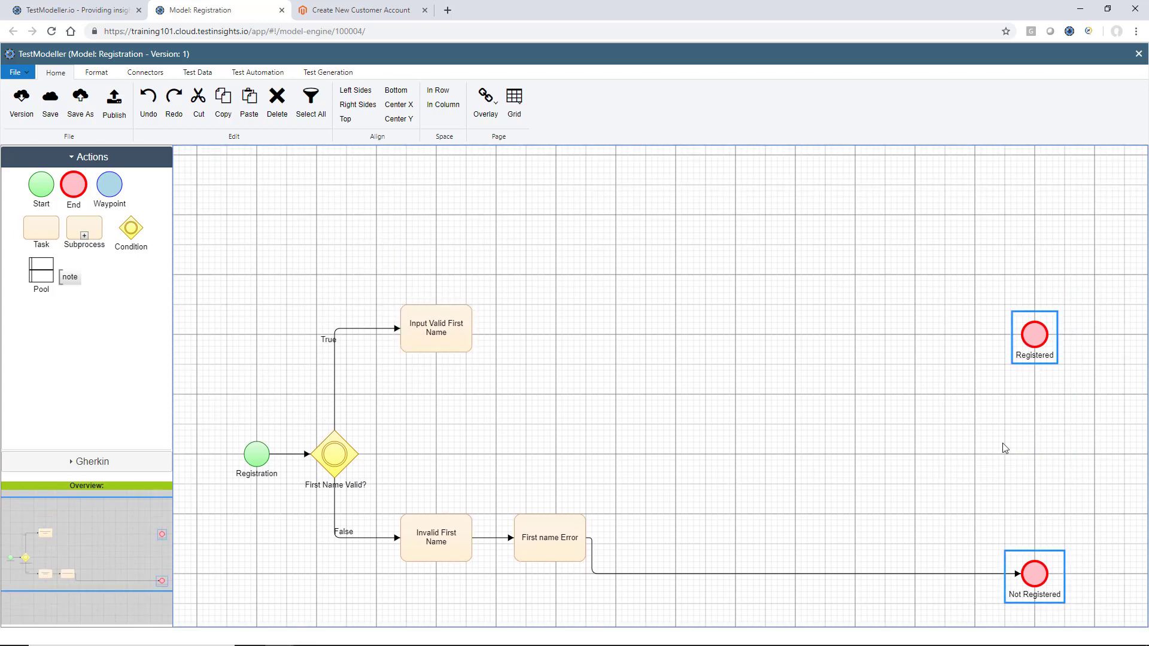
{"action": "key", "text": "Right"}
{"action": "key", "text": "Right"}
{"action": "key", "text": "Right"}
{"action": "key", "text": "Right"}
{"action": "key", "text": "Right"}
{"action": "key", "text": "Right"}
{"action": "key", "text": "Right"}
{"action": "key", "text": "Right"}
{"action": "key", "text": "Right"}
{"action": "key", "text": "Right"}
{"action": "key", "text": "Right"}
{"action": "key", "text": "Right"}
{"action": "key", "text": "Right"}
{"action": "key", "text": "Right"}
{"action": "key", "text": "Right"}
{"action": "key", "text": "Right"}
{"action": "key", "text": "Right"}
{"action": "key", "text": "Right"}
{"action": "key", "text": "Right"}
{"action": "key", "text": "Right"}
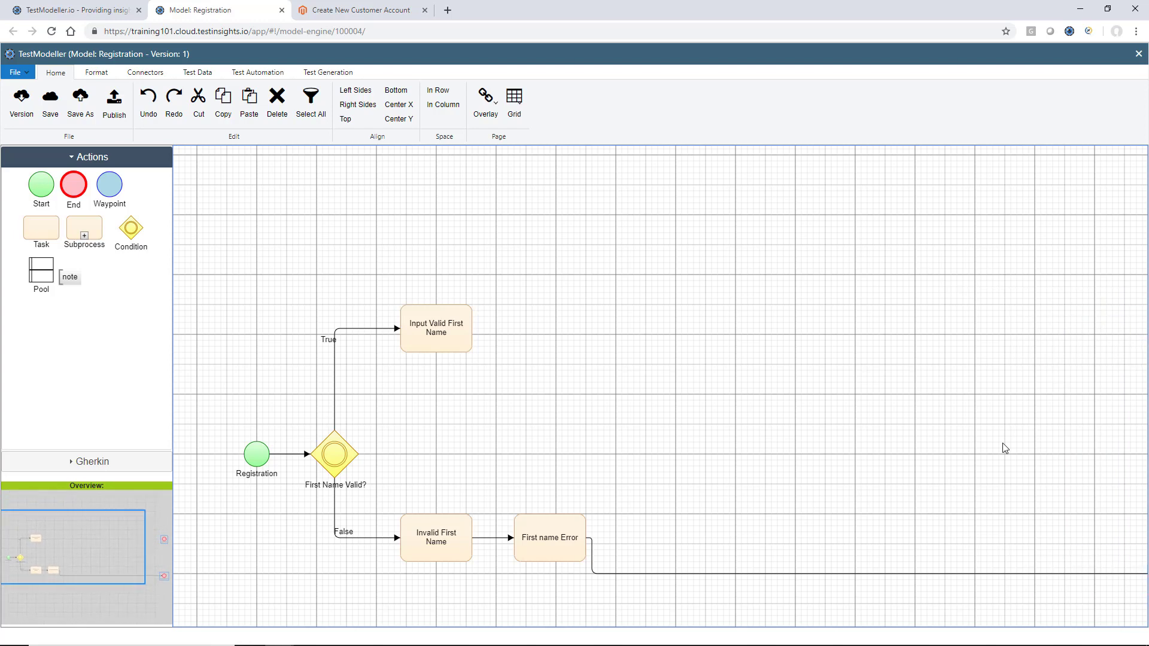
{"action": "left_click", "coordinate": [443, 333]}
{"action": "key", "text": "Up"}
{"action": "key", "text": "Up"}
{"action": "key", "text": "Up"}
{"action": "key", "text": "Up"}
{"action": "key", "text": "Up"}
{"action": "key", "text": "Up"}
{"action": "key", "text": "Up"}
{"action": "key", "text": "Up"}
{"action": "key", "text": "Up"}
{"action": "key", "text": "Up"}
{"action": "key", "text": "Up"}
{"action": "key", "text": "Up"}
{"action": "key", "text": "Up"}
{"action": "key", "text": "Up"}
{"action": "key", "text": "Up"}
{"action": "key", "text": "Up"}
{"action": "key", "text": "Up"}
{"action": "key", "text": "Up"}
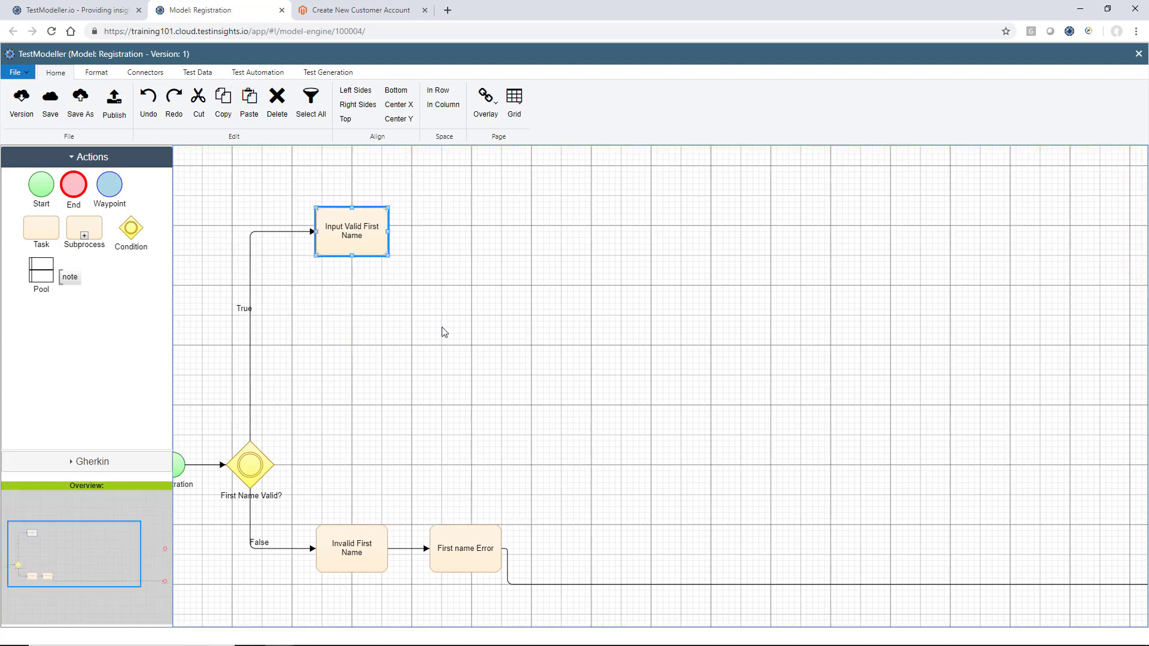
Add a 'Last Name Valid?' condition connected after Input Valid First Name
{"action": "left_click_drag", "start_coordinate": [138, 232], "coordinate": [440, 237]}
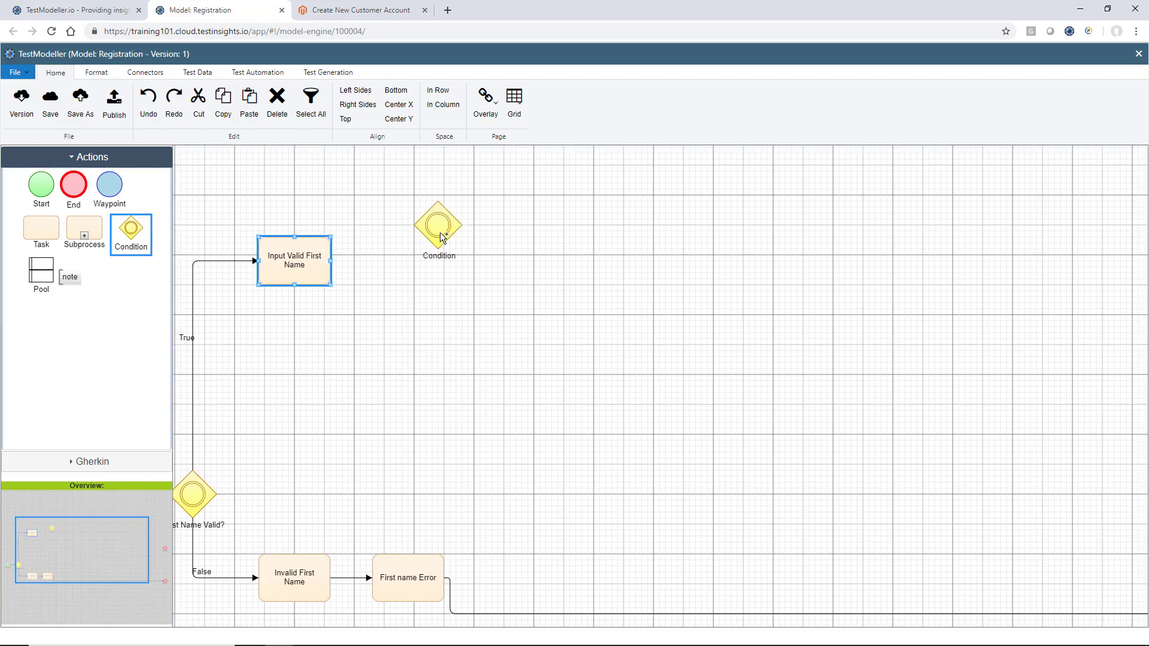
{"action": "left_click", "coordinate": [429, 255]}
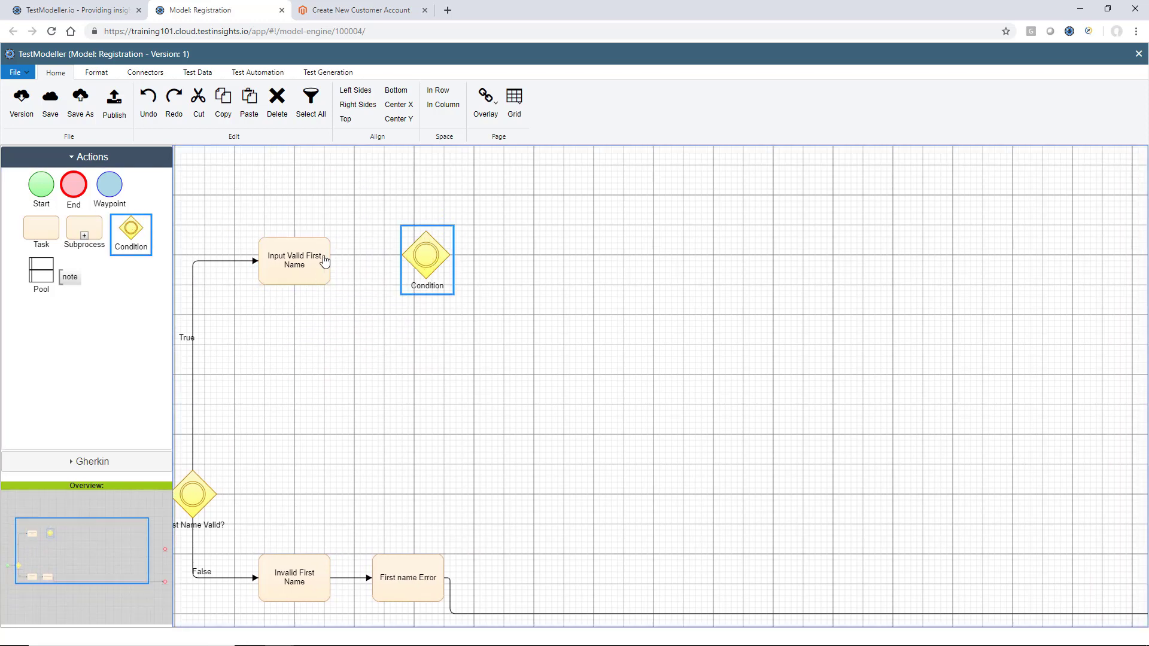
{"action": "left_click_drag", "start_coordinate": [325, 261], "coordinate": [413, 256]}
{"action": "double_click", "coordinate": [433, 288]}
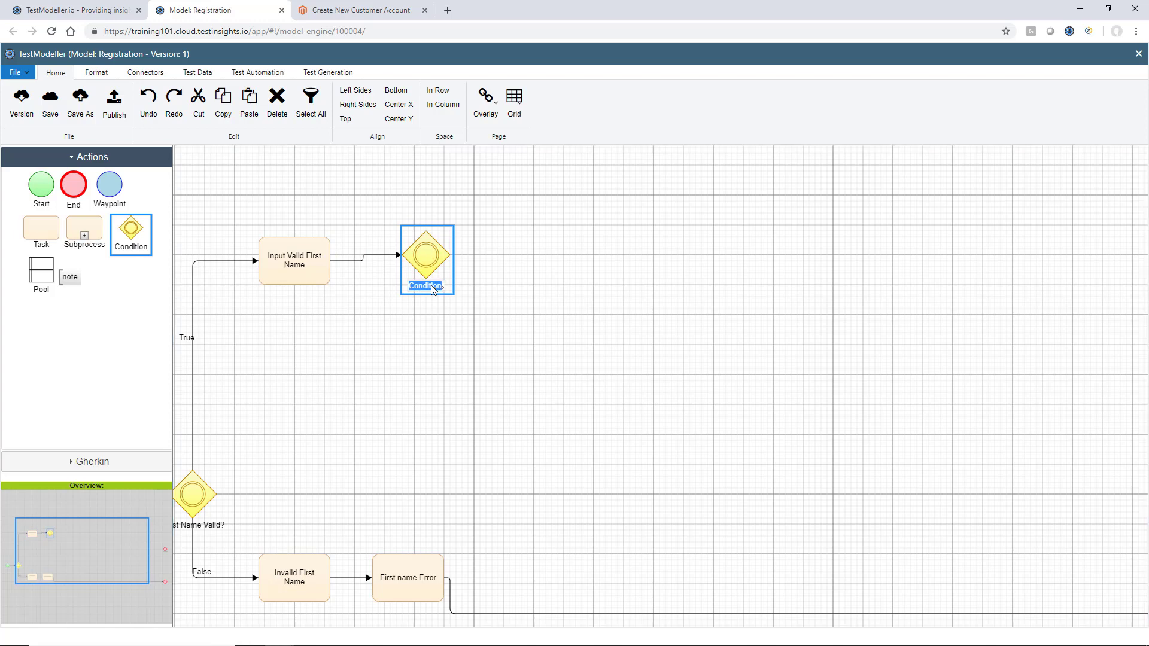
{"action": "type", "text": "Last Name Valid?"}
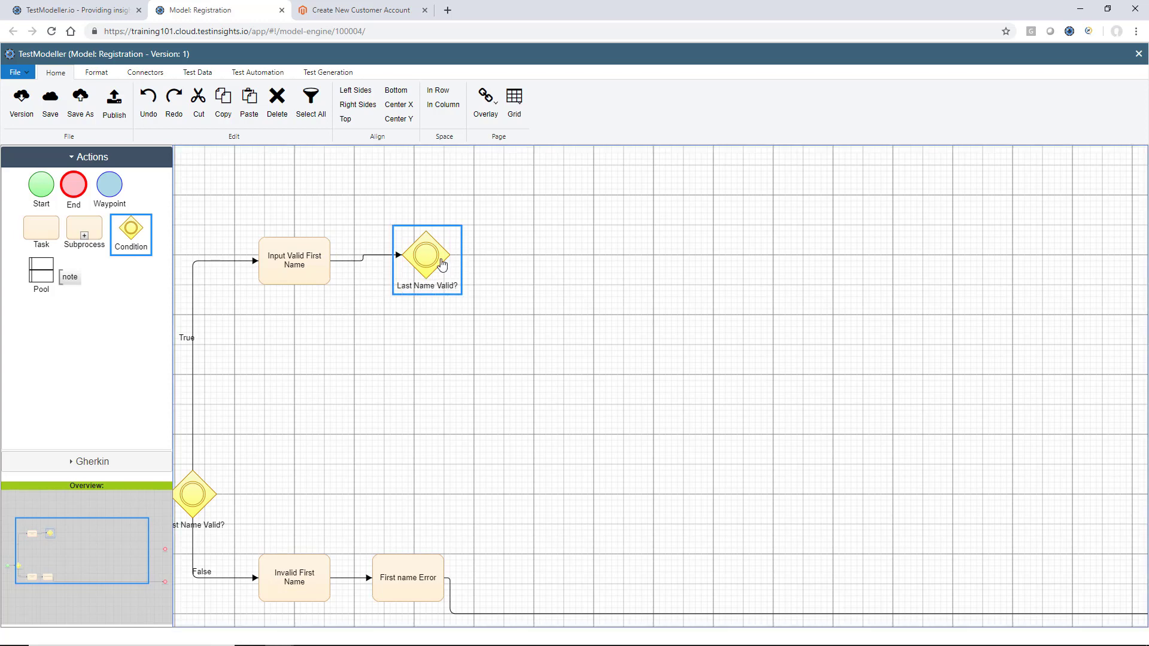
{"action": "left_click_drag", "start_coordinate": [441, 257], "coordinate": [441, 263]}
Add an 'Input Valid Last Name' task linked from Last Name Valid?
{"action": "left_click_drag", "start_coordinate": [43, 228], "coordinate": [566, 181]}
{"action": "left_click", "coordinate": [566, 181]}
{"action": "double_click", "coordinate": [565, 181]}
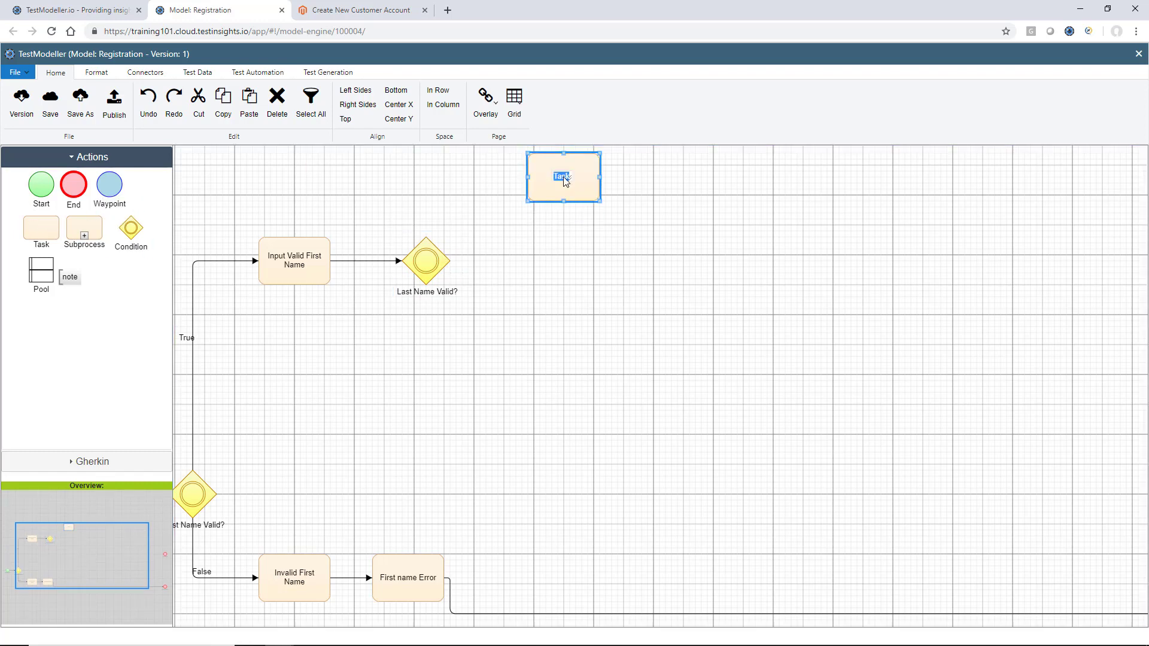
{"action": "type", "text": "Input Valid La"}
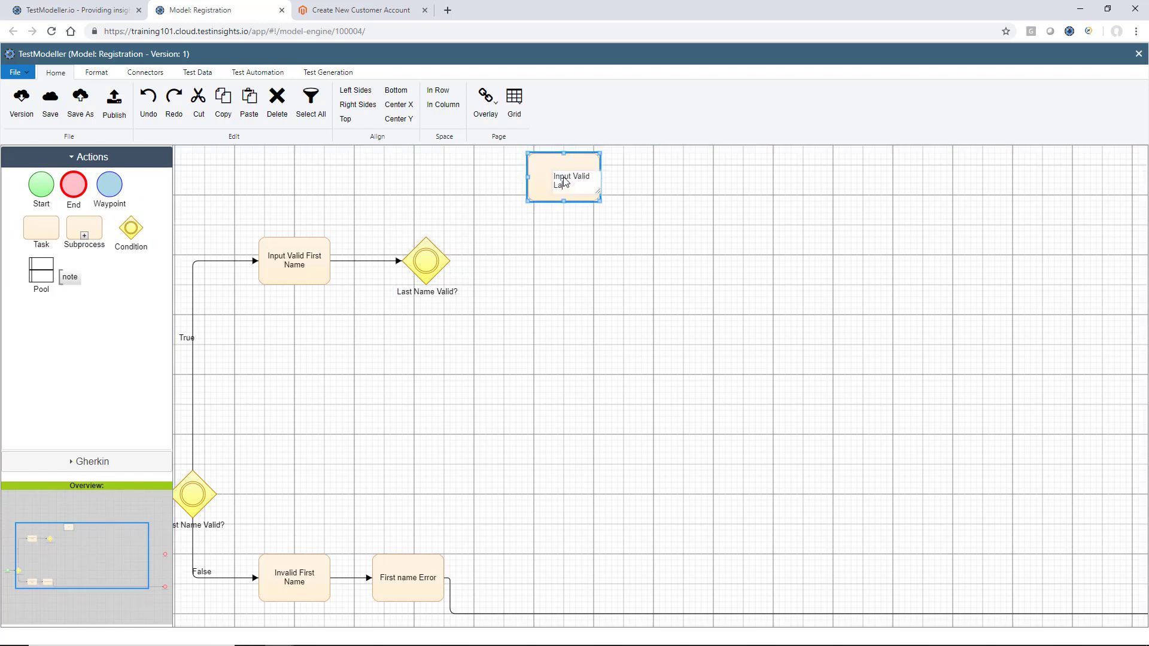
{"action": "type", "text": "st Name"}
{"action": "left_click", "coordinate": [542, 277]}
{"action": "left_click_drag", "start_coordinate": [431, 264], "coordinate": [529, 195]}
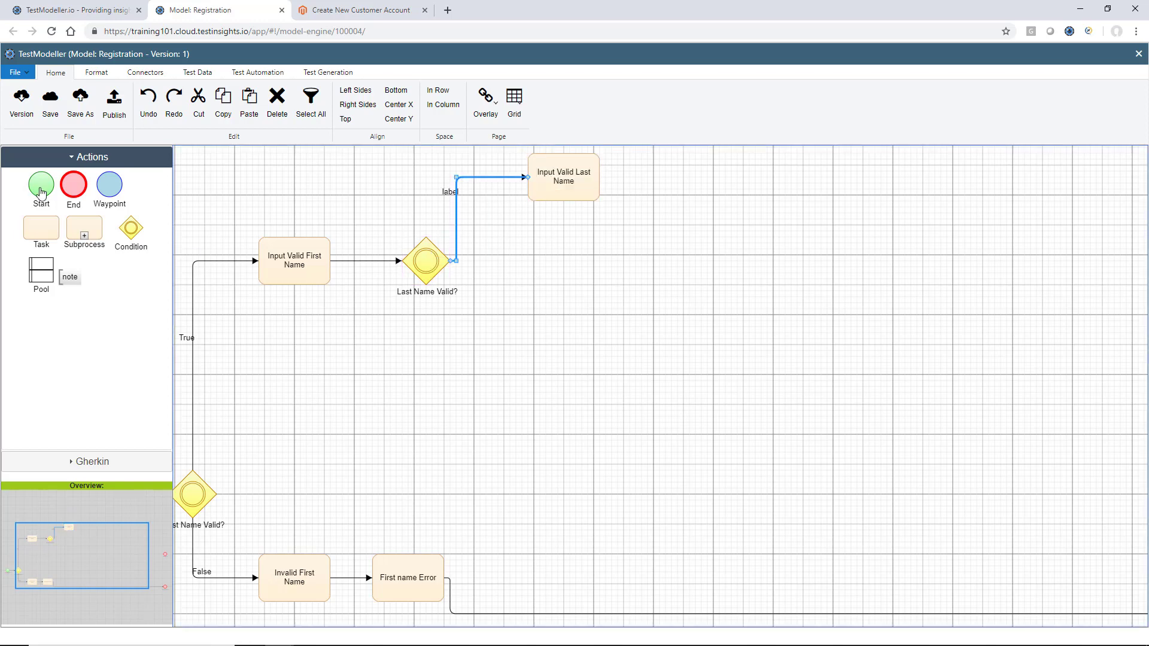
Add an 'Input Invalid Last Name' task below Input Valid Last Name
{"action": "left_click_drag", "start_coordinate": [57, 228], "coordinate": [564, 298]}
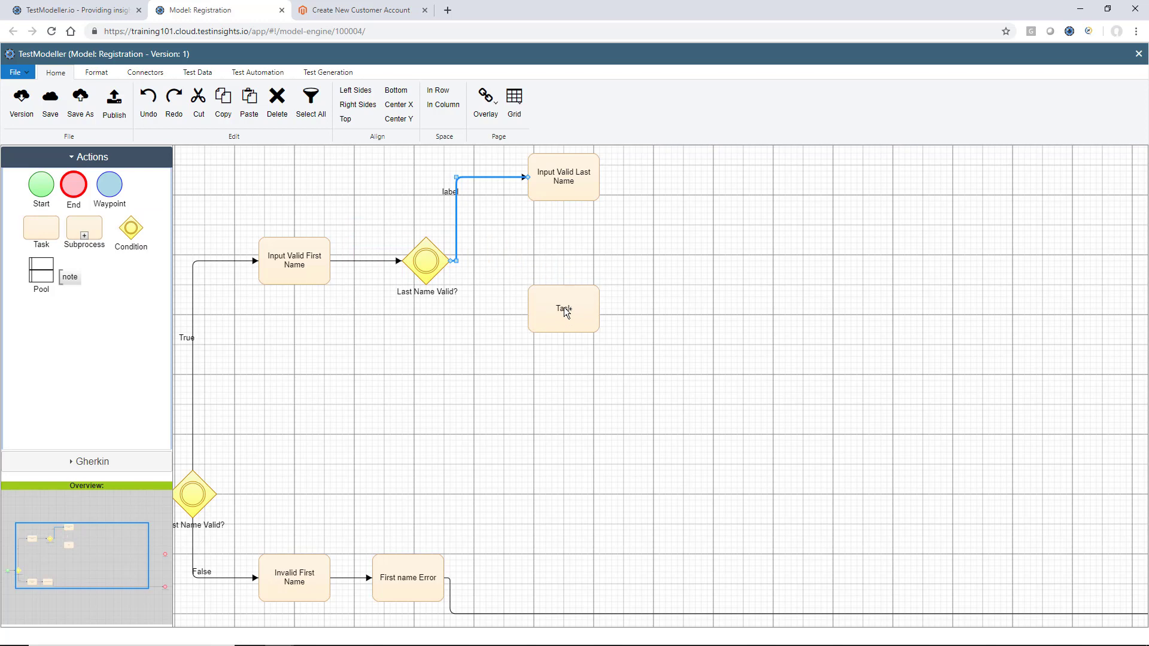
{"action": "double_click", "coordinate": [562, 307]}
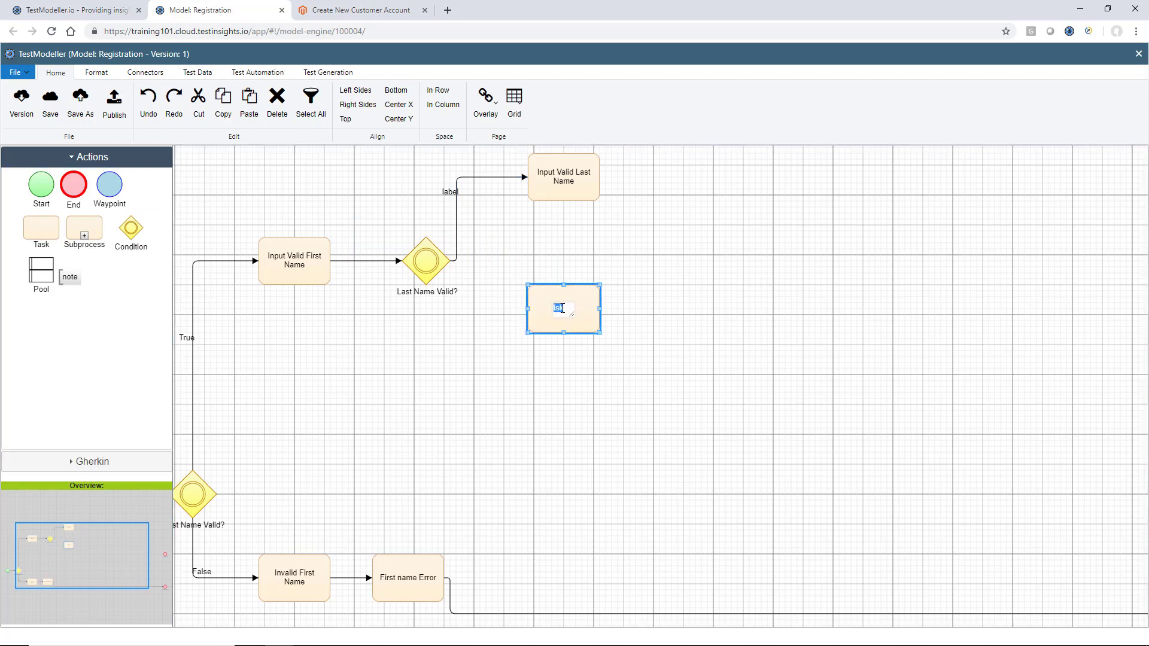
{"action": "type", "text": "Input Invalid Last Name"}
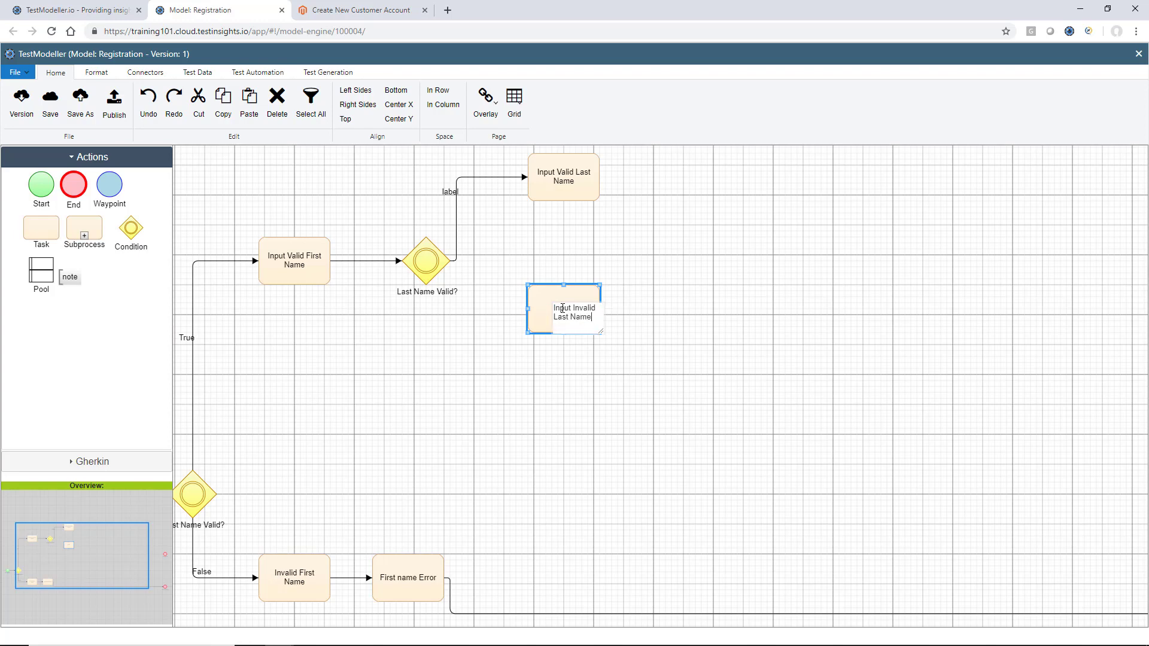
{"action": "left_click", "coordinate": [551, 251]}
Connect Last Name Valid? to Input Invalid Last Name and label the branches 'False' and 'True'
{"action": "left_click_drag", "start_coordinate": [427, 263], "coordinate": [525, 310]}
{"action": "scroll", "coordinate": [754, 293], "scroll_direction": "right", "scroll_amount": 5}
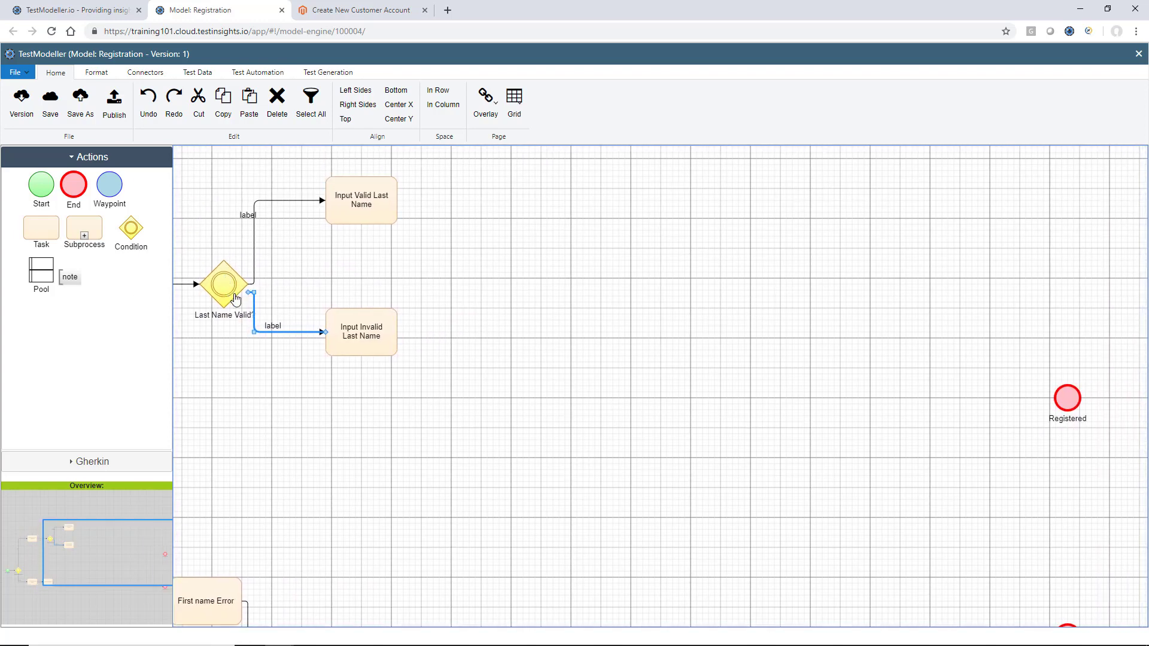
{"action": "double_click", "coordinate": [280, 331]}
{"action": "type", "text": "False"}
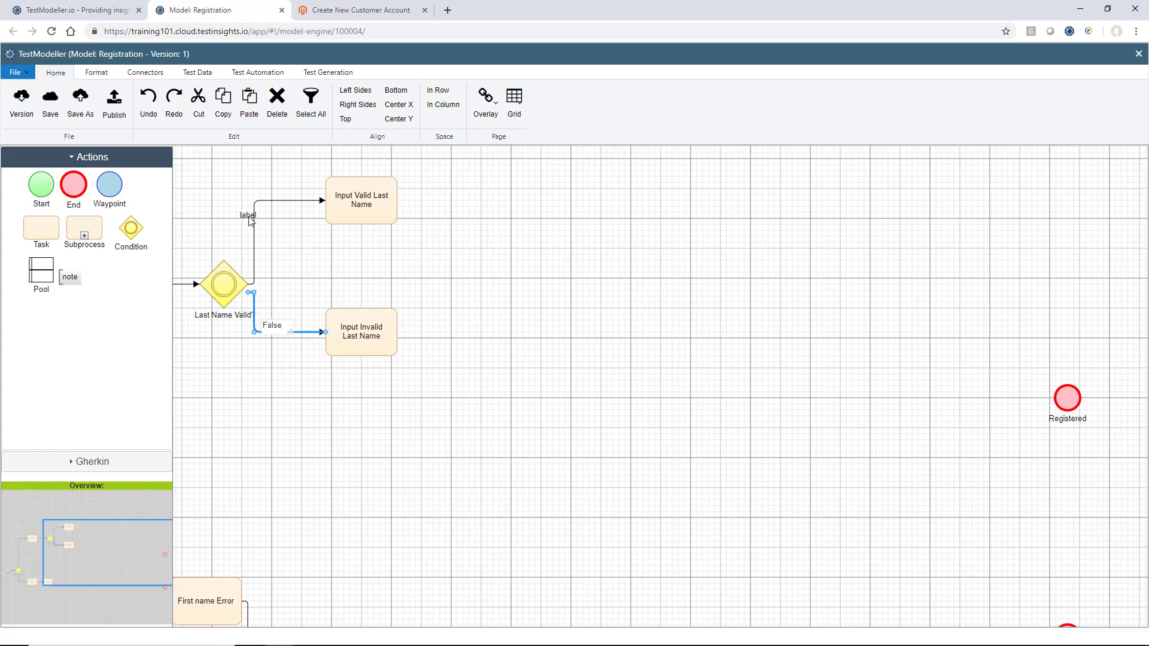
{"action": "double_click", "coordinate": [248, 216]}
{"action": "type", "text": "True"}
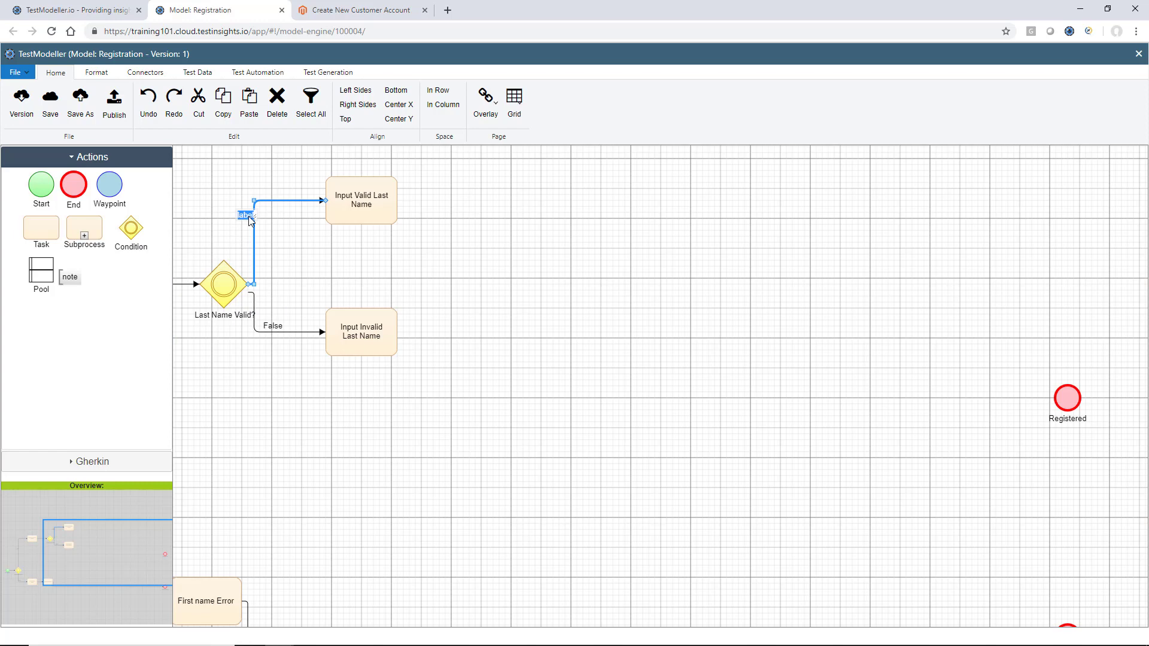
Route Input Invalid Last Name into a new 'Last Name Error' task linked to Not Registered
{"action": "left_click_drag", "start_coordinate": [41, 228], "coordinate": [478, 335]}
{"action": "left_click_drag", "start_coordinate": [394, 342], "coordinate": [515, 335]}
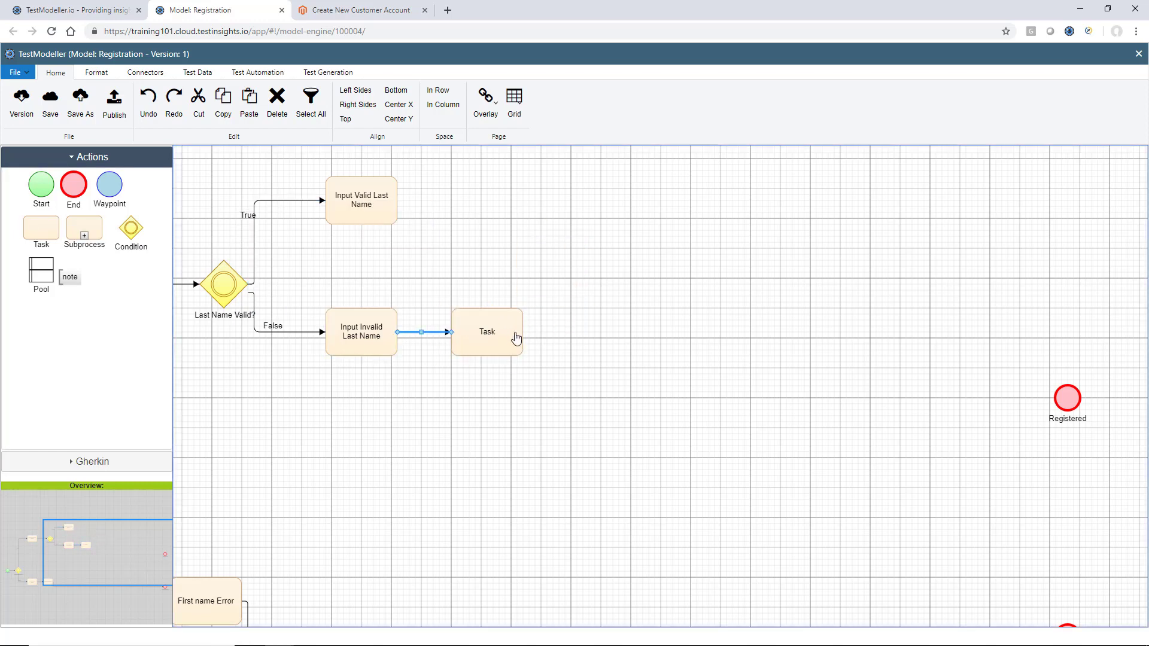
{"action": "double_click", "coordinate": [487, 333]}
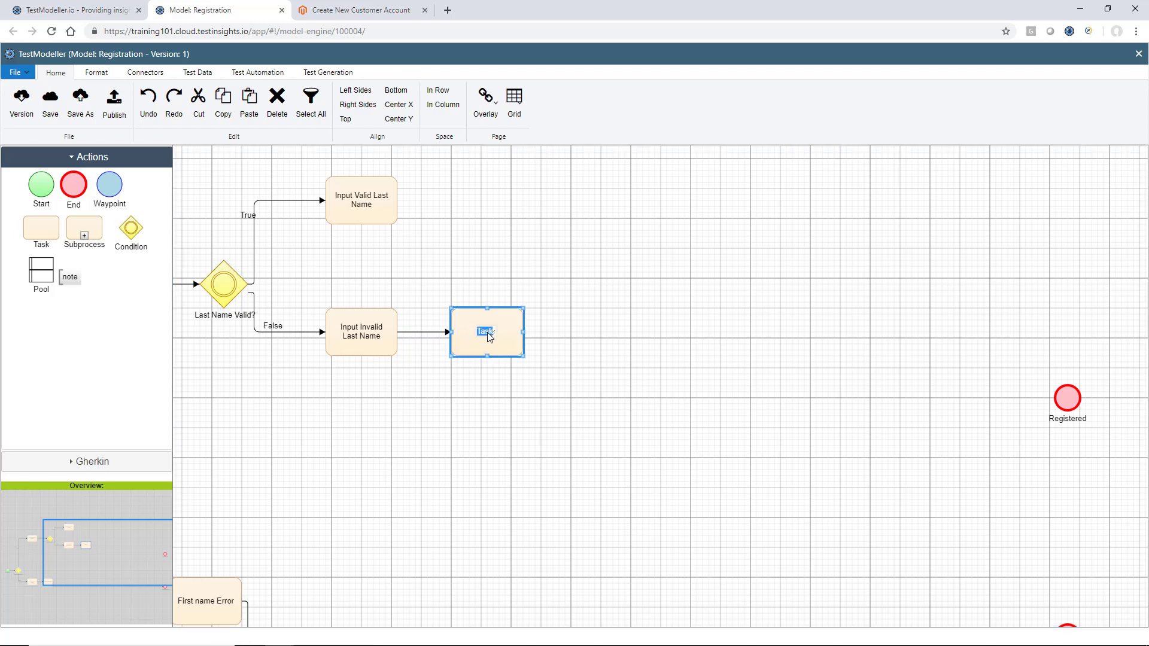
{"action": "type", "text": "Last"}
{"action": "type", "text": "Name Error"}
{"action": "scroll", "coordinate": [609, 370], "scroll_direction": "down", "scroll_amount": 3}
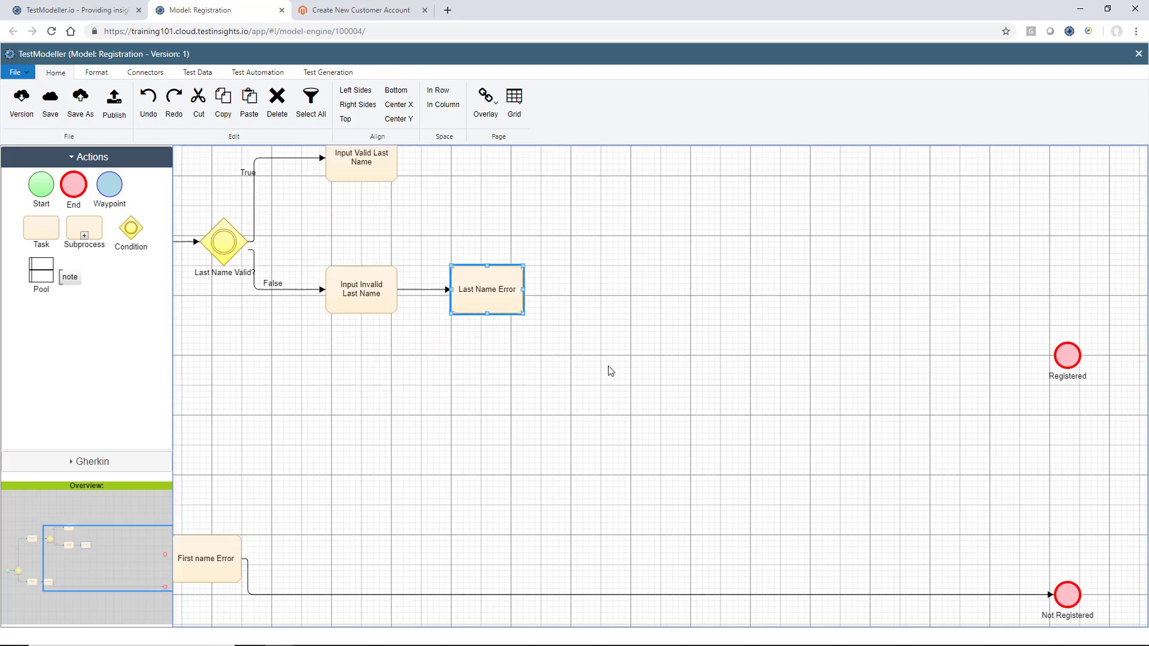
{"action": "left_click_drag", "start_coordinate": [512, 262], "coordinate": [1066, 546]}
{"action": "scroll", "coordinate": [651, 339], "scroll_direction": "up", "scroll_amount": 4}
{"action": "scroll", "coordinate": [652, 339], "scroll_direction": "up", "scroll_amount": 3}
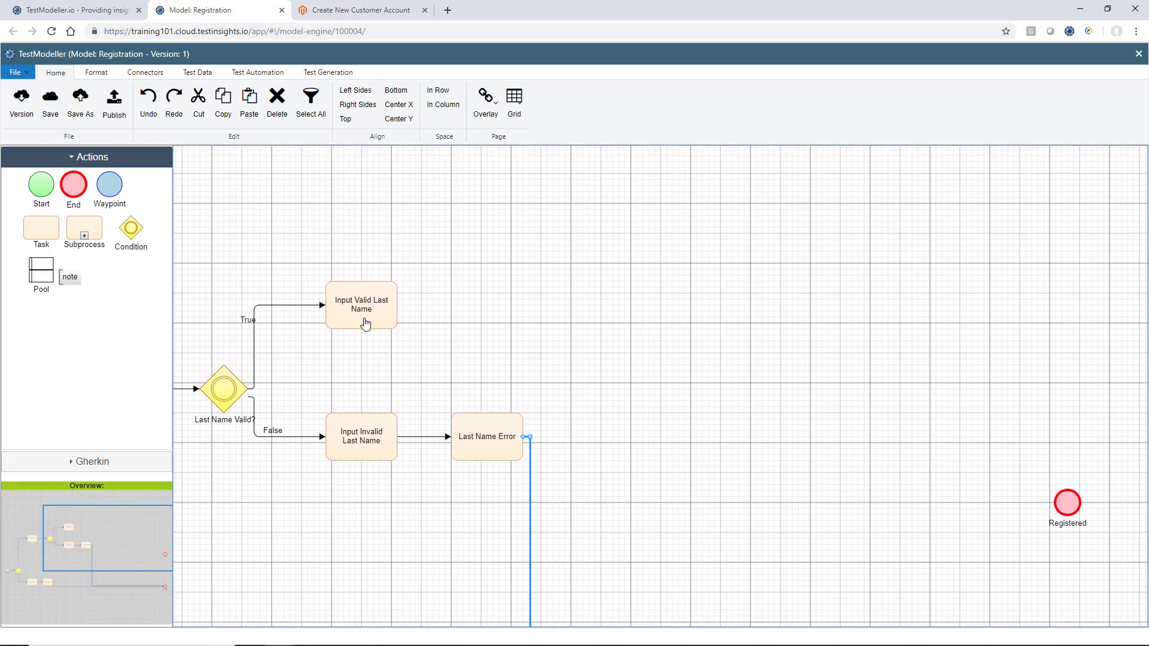
{"action": "left_click", "coordinate": [366, 322]}
{"action": "scroll", "coordinate": [483, 367], "scroll_direction": "down", "scroll_amount": 3}
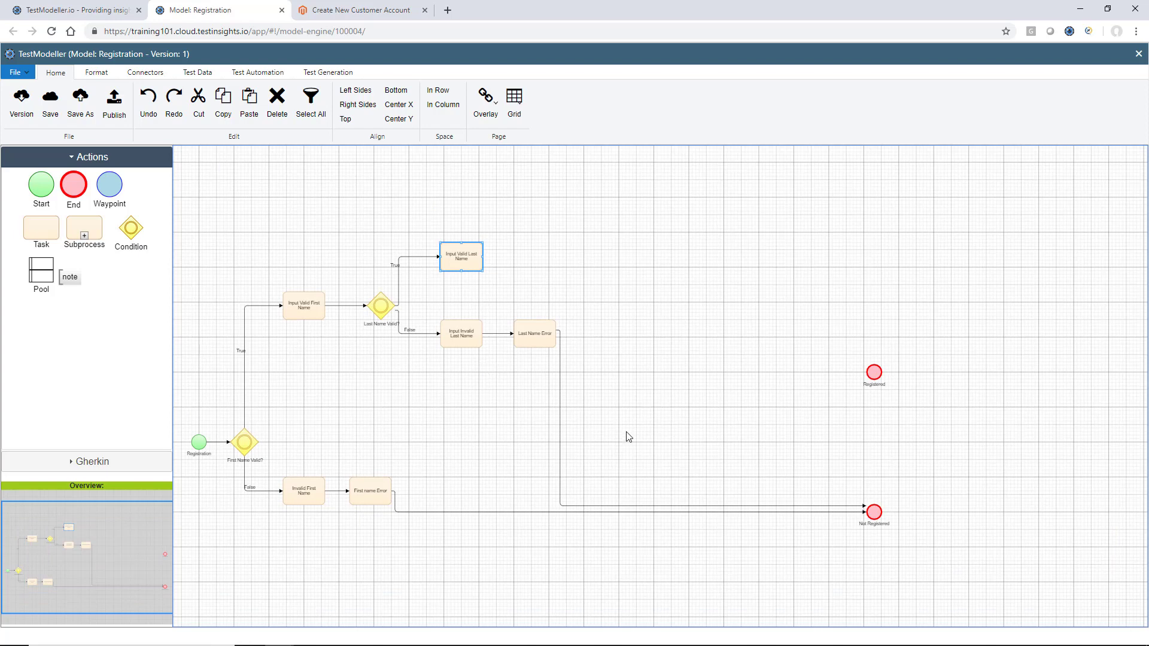
Move the last-name branch down and raise Input Valid Last Name above the False path
{"action": "left_click_drag", "start_coordinate": [634, 453], "coordinate": [277, 205]}
{"action": "key", "text": "Down"}
{"action": "key", "text": "Down"}
{"action": "key", "text": "Down"}
{"action": "key", "text": "Down"}
{"action": "key", "text": "Down"}
{"action": "key", "text": "Down"}
{"action": "key", "text": "Down"}
{"action": "key", "text": "Down"}
{"action": "key", "text": "Down"}
{"action": "key", "text": "Down"}
{"action": "key", "text": "Down"}
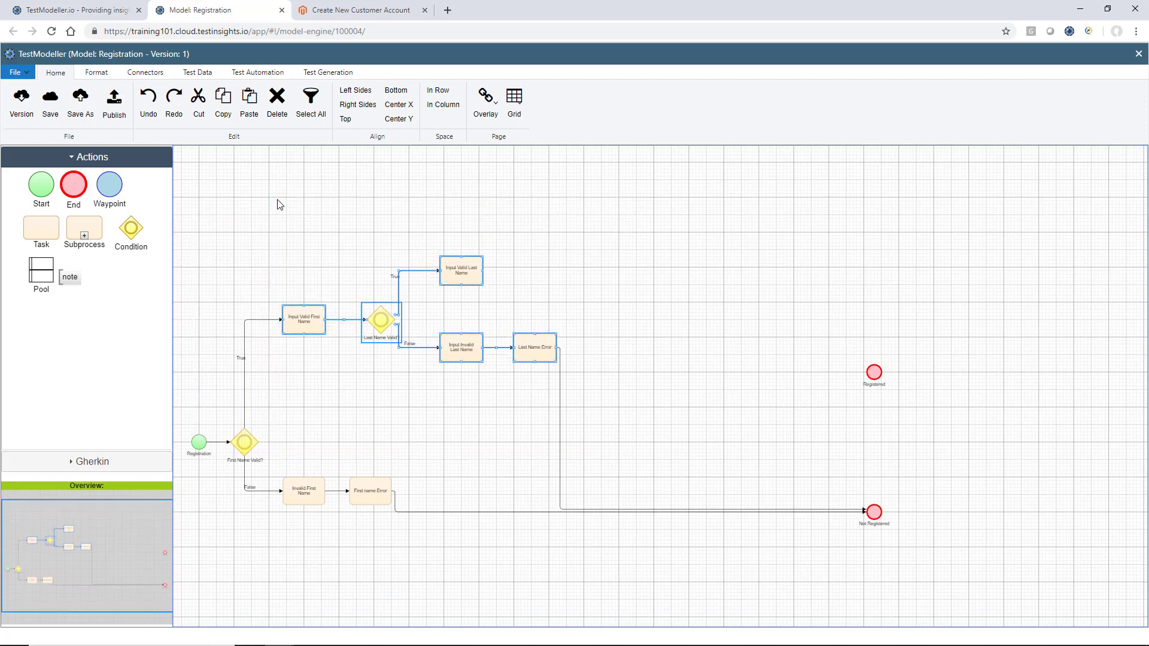
{"action": "key", "text": "Down"}
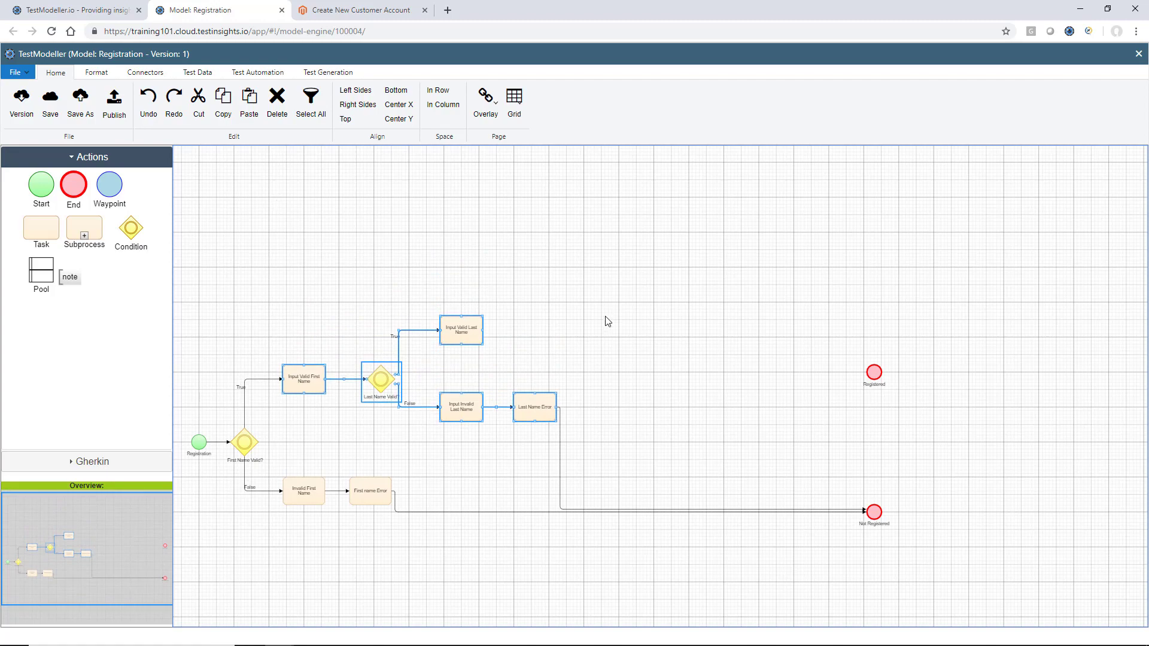
{"action": "left_click", "coordinate": [460, 334]}
{"action": "left_click_drag", "start_coordinate": [460, 334], "coordinate": [459, 310]}
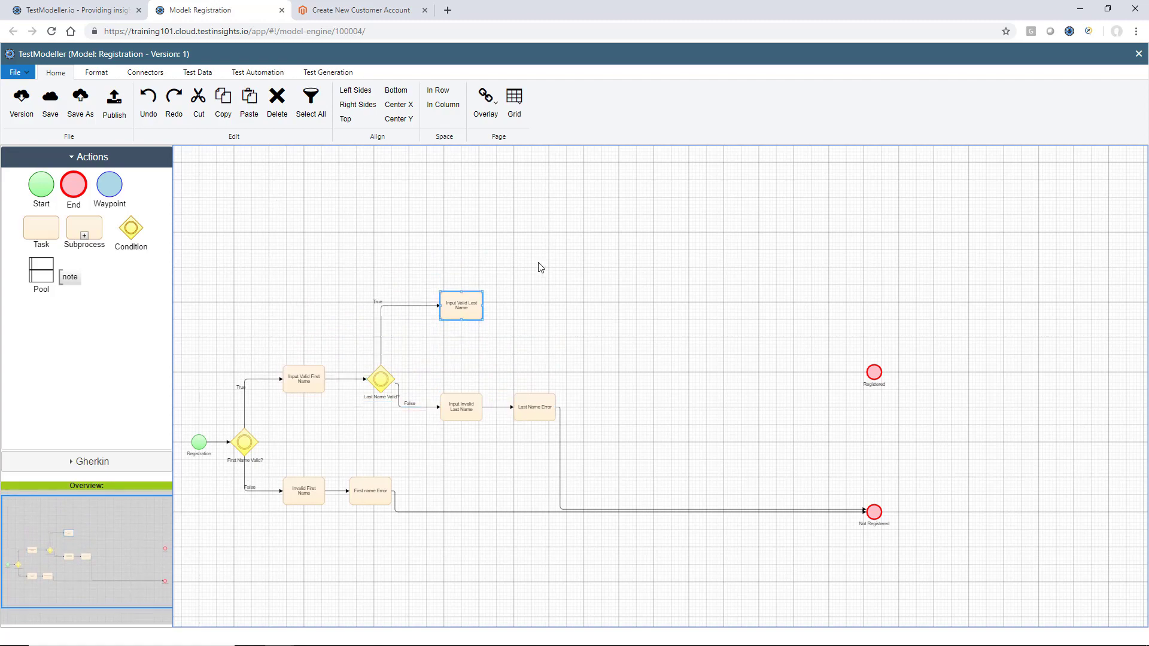
{"action": "scroll", "coordinate": [541, 267], "scroll_direction": "up", "scroll_amount": 2}
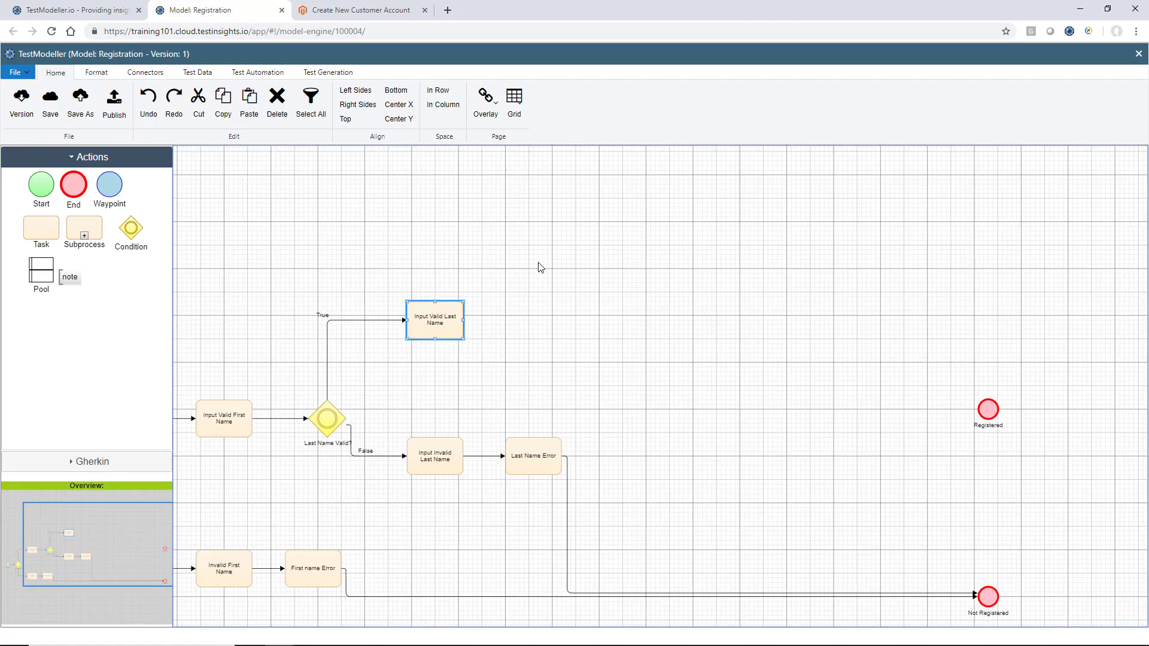
Check the Magento registration form, then return to the Registration model
{"action": "left_click", "coordinate": [368, 6]}
{"action": "left_click", "coordinate": [297, 335]}
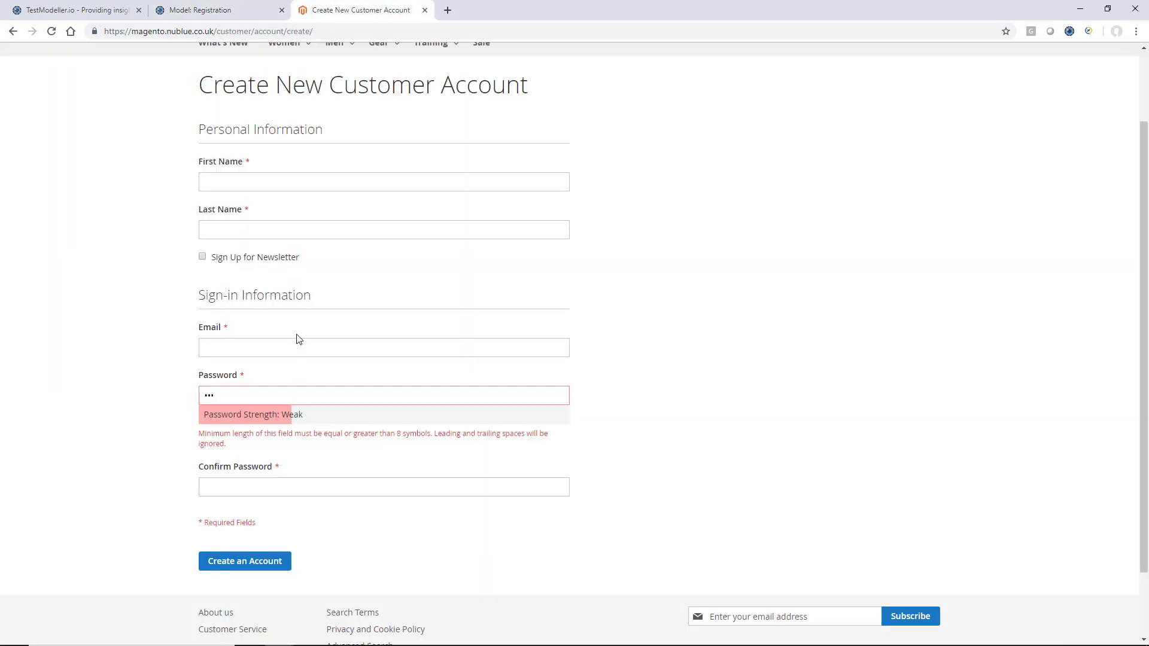
{"action": "left_click", "coordinate": [201, 9]}
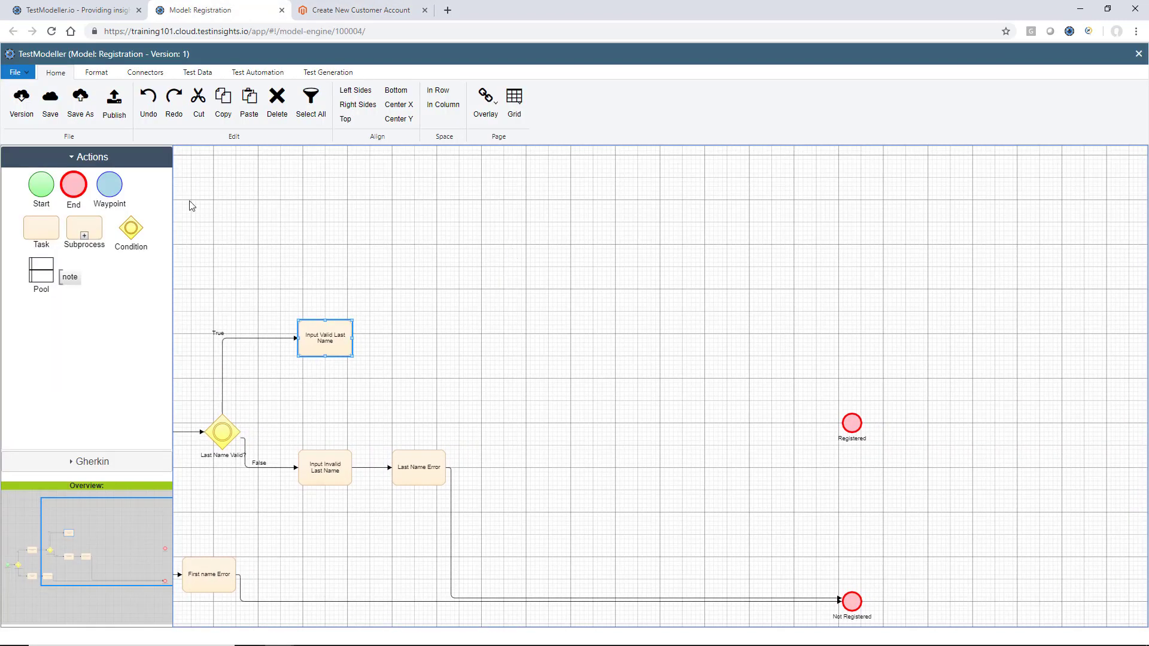
Add an 'Email Valid?' condition connected after Input Valid Last Name
{"action": "left_click_drag", "start_coordinate": [133, 234], "coordinate": [418, 361]}
{"action": "left_click", "coordinate": [346, 347]}
{"action": "left_click", "coordinate": [403, 360]}
{"action": "double_click", "coordinate": [403, 360]}
{"action": "type", "text": "Email Valid?"}
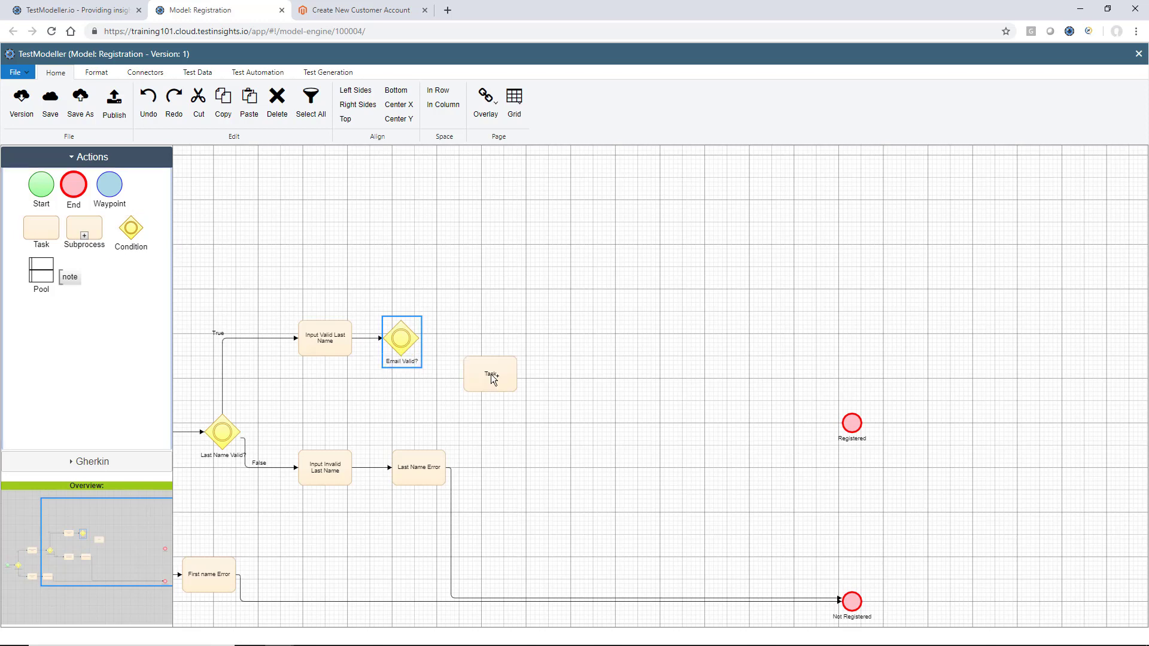
Add tasks labelled 'Input Valid Email' and 'Email without @ symbol'
{"action": "left_click_drag", "start_coordinate": [491, 375], "coordinate": [501, 305]}
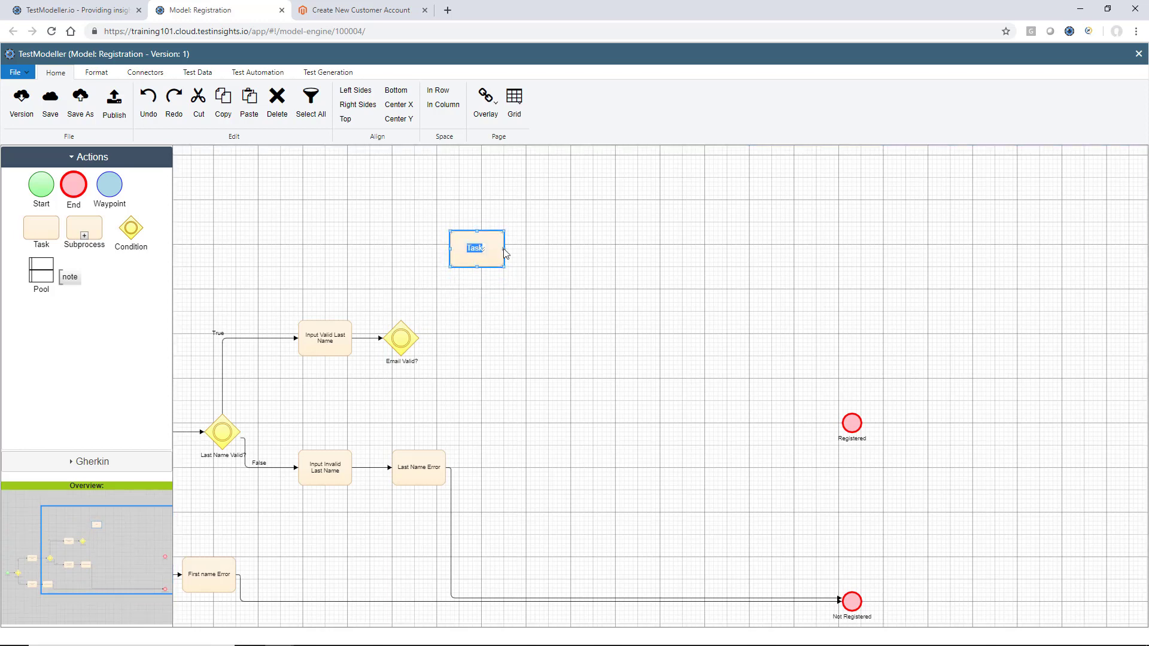
{"action": "type", "text": "Valid Email"}
{"action": "type", "text": "In"}
{"action": "type", "text": "put"}
{"action": "key", "text": "Return"}
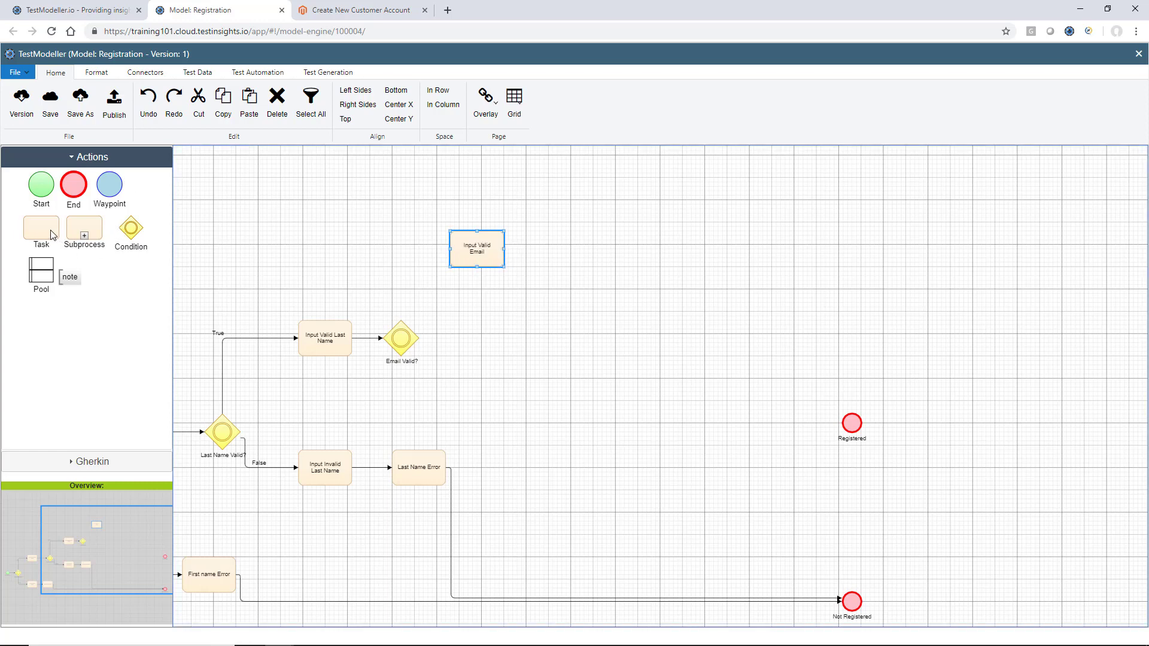
{"action": "left_click_drag", "start_coordinate": [55, 236], "coordinate": [474, 317]}
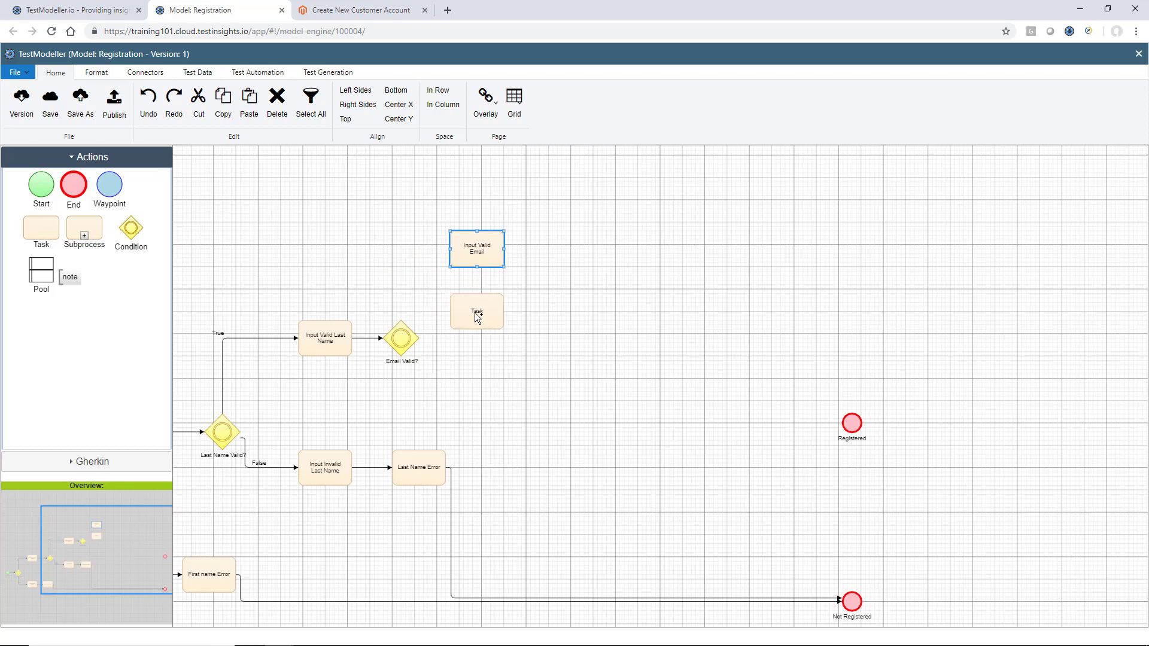
{"action": "double_click", "coordinate": [474, 318]}
{"action": "type", "text": "Email "}
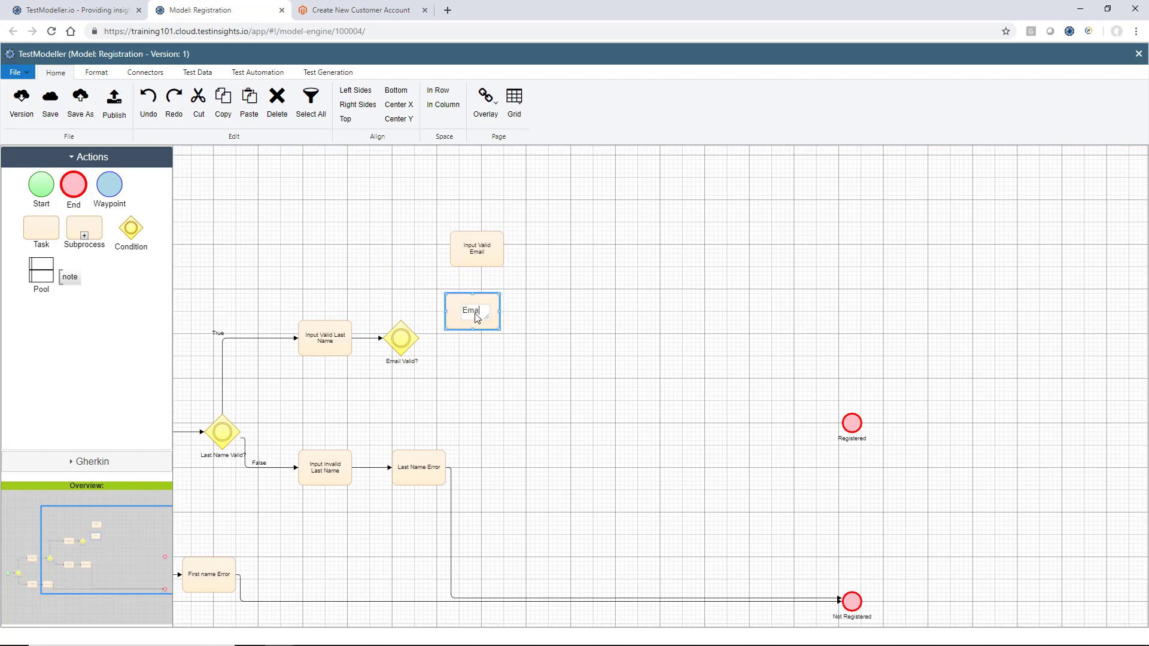
{"action": "type", "text": "without @ symbol"}
{"action": "left_click", "coordinate": [577, 302]}
{"action": "left_click", "coordinate": [496, 328]}
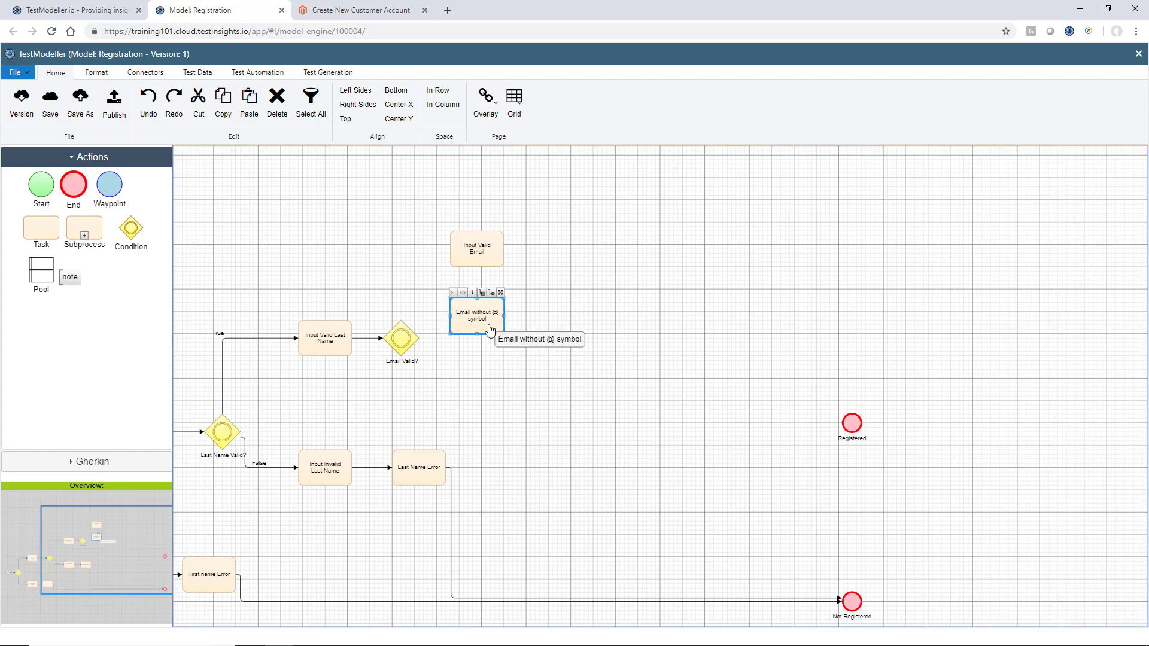
Add an 'Email without a qualified name' task and connect Email Valid? to Input Valid Email
{"action": "left_click_drag", "start_coordinate": [55, 238], "coordinate": [475, 375]}
{"action": "double_click", "coordinate": [475, 376]}
{"action": "type", "text": "Em"}
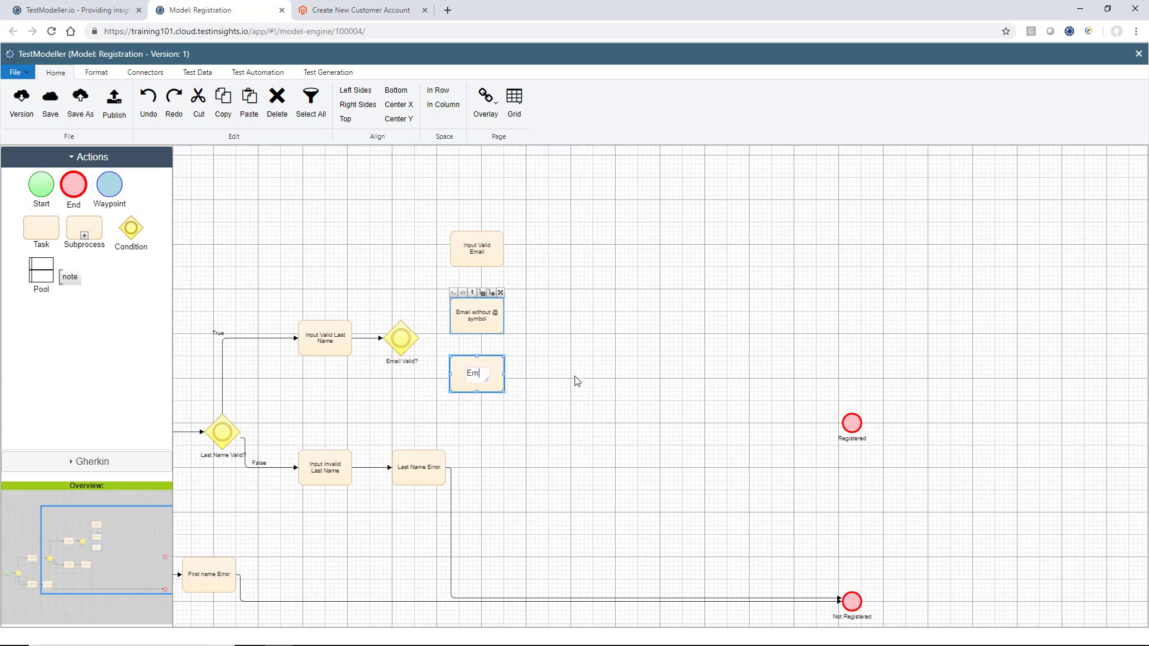
{"action": "type", "text": "ail without a qual"}
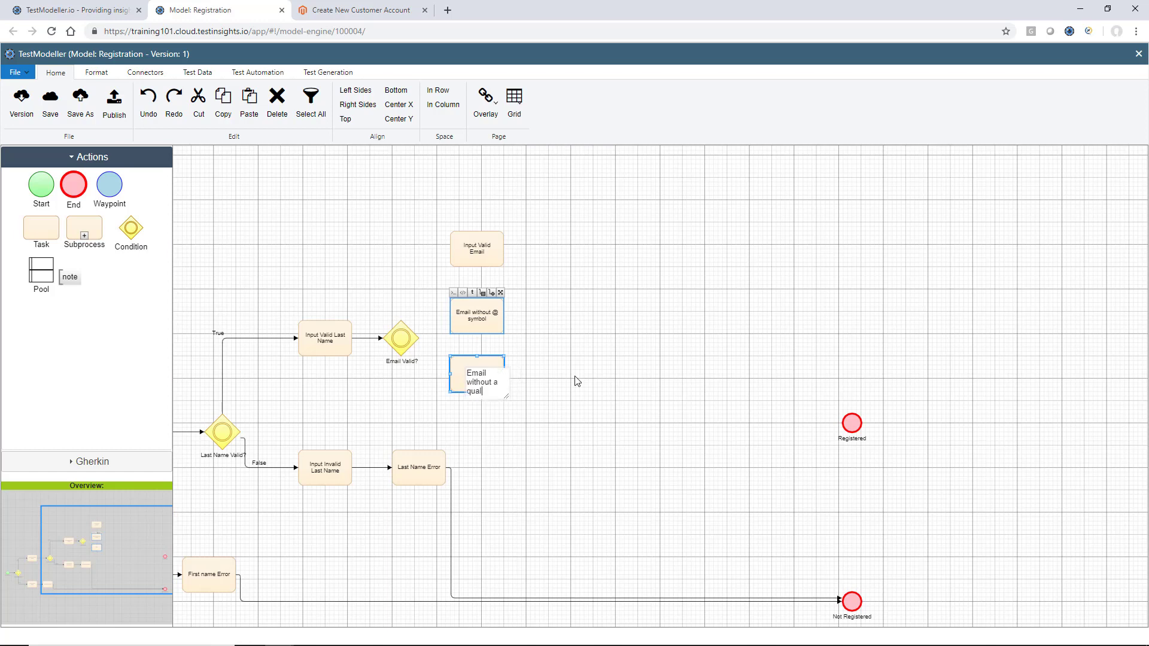
{"action": "type", "text": "ifed name"}
{"action": "left_click", "coordinate": [526, 397]}
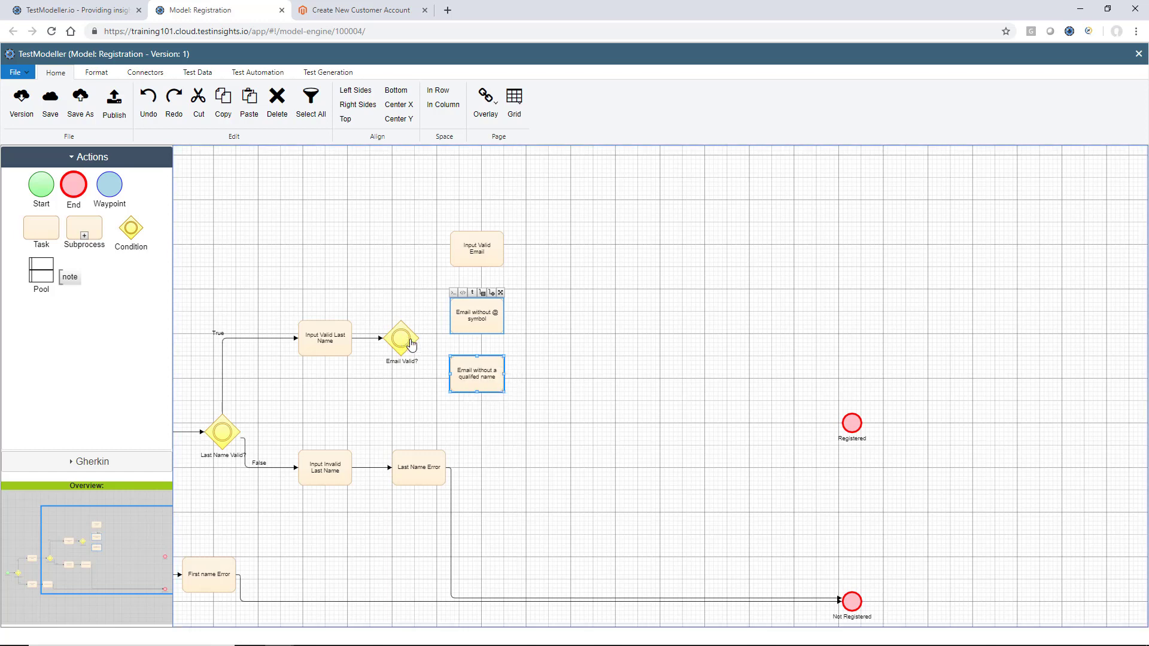
{"action": "left_click_drag", "start_coordinate": [411, 346], "coordinate": [473, 249]}
Connect Email Valid? to both invalid-email tasks and label the branches False, False and True
{"action": "left_click_drag", "start_coordinate": [405, 340], "coordinate": [476, 314]}
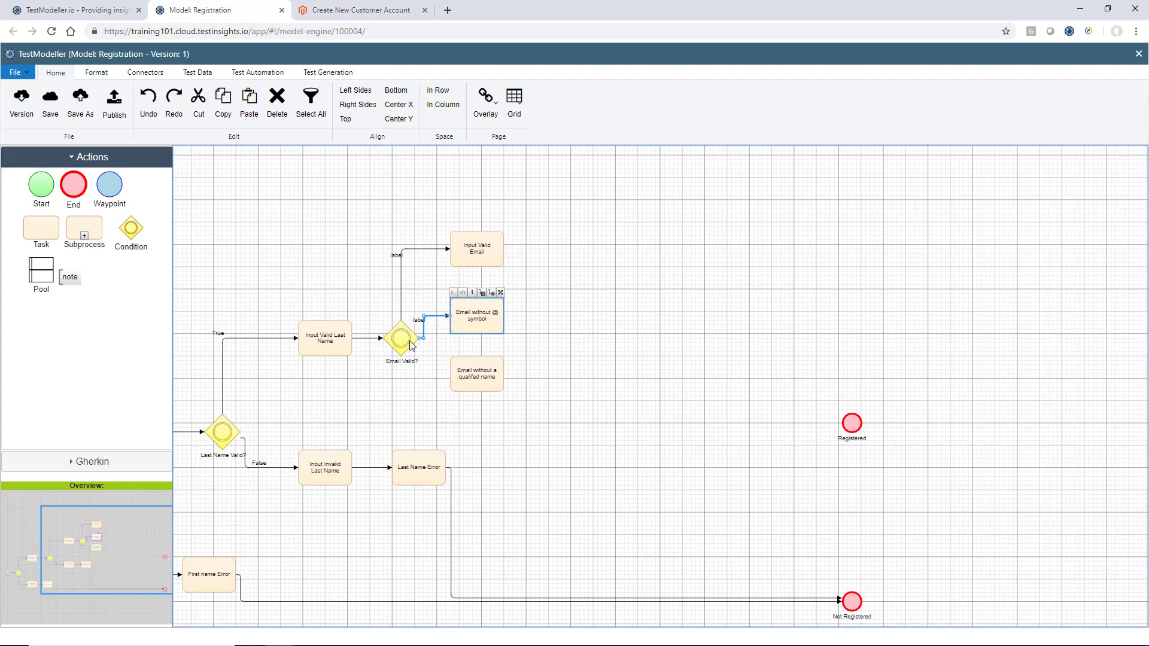
{"action": "left_click_drag", "start_coordinate": [405, 351], "coordinate": [476, 377]}
{"action": "left_click", "coordinate": [441, 410]}
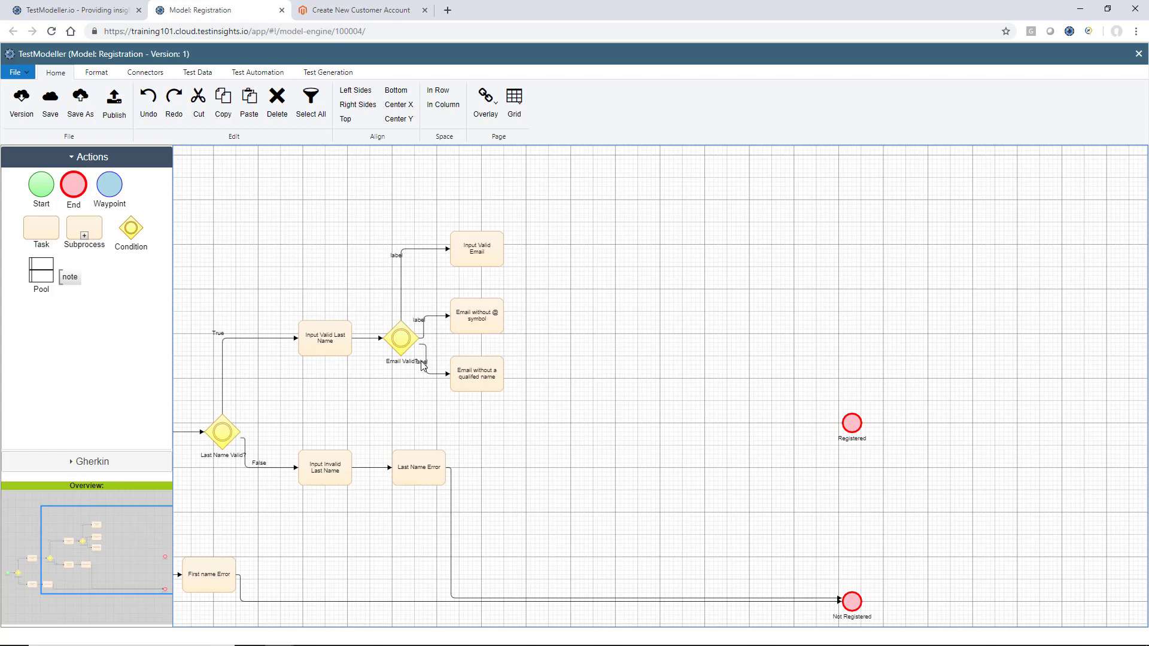
{"action": "double_click", "coordinate": [423, 365]}
{"action": "type", "text": "False"}
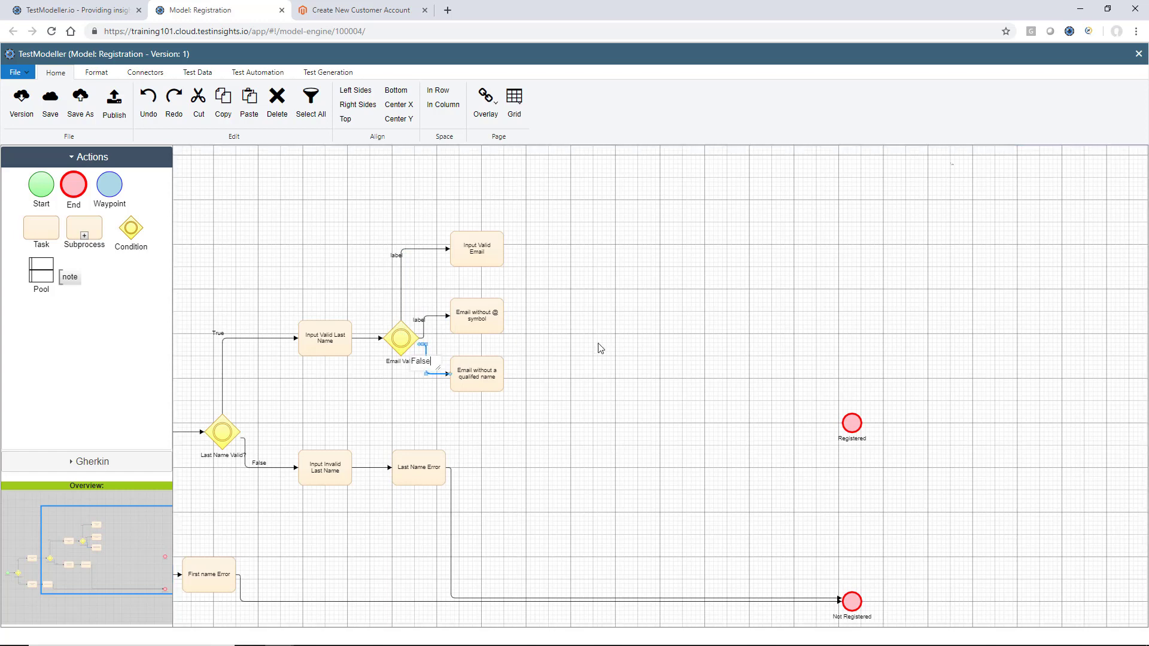
{"action": "double_click", "coordinate": [417, 321]}
{"action": "type", "text": "False"}
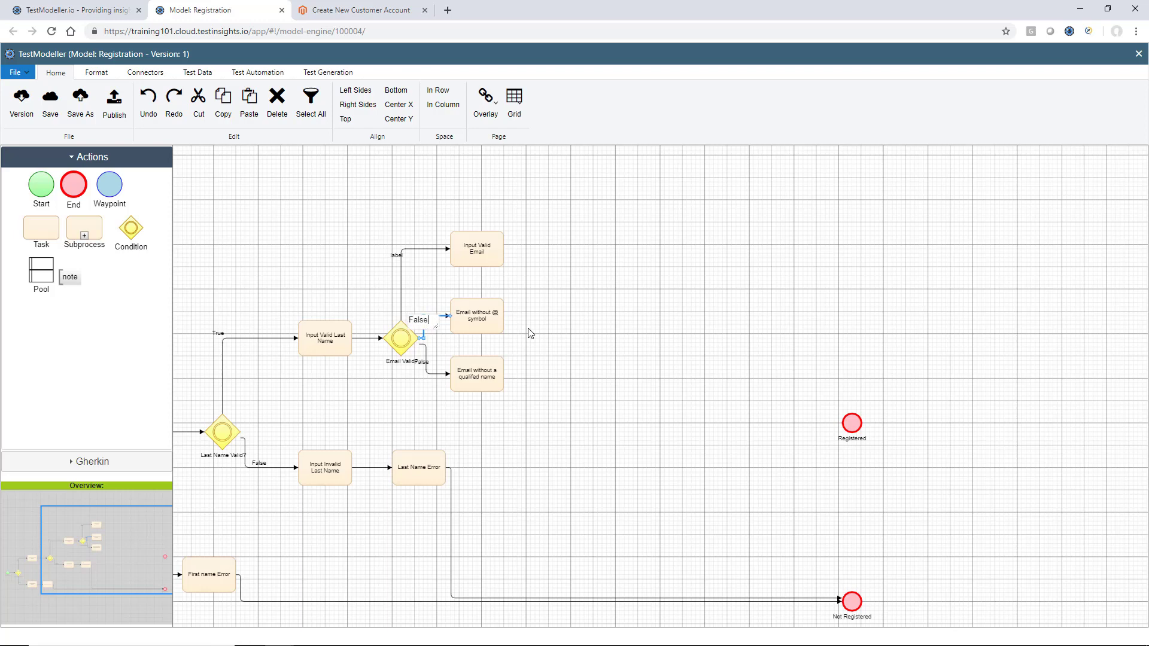
{"action": "double_click", "coordinate": [396, 258]}
{"action": "type", "text": "True"}
{"action": "left_click", "coordinate": [566, 282]}
Add an 'Email Error' task fed by the invalid-email tasks and linked to Not Registered
{"action": "left_click_drag", "start_coordinate": [44, 232], "coordinate": [573, 349]}
{"action": "double_click", "coordinate": [574, 349]}
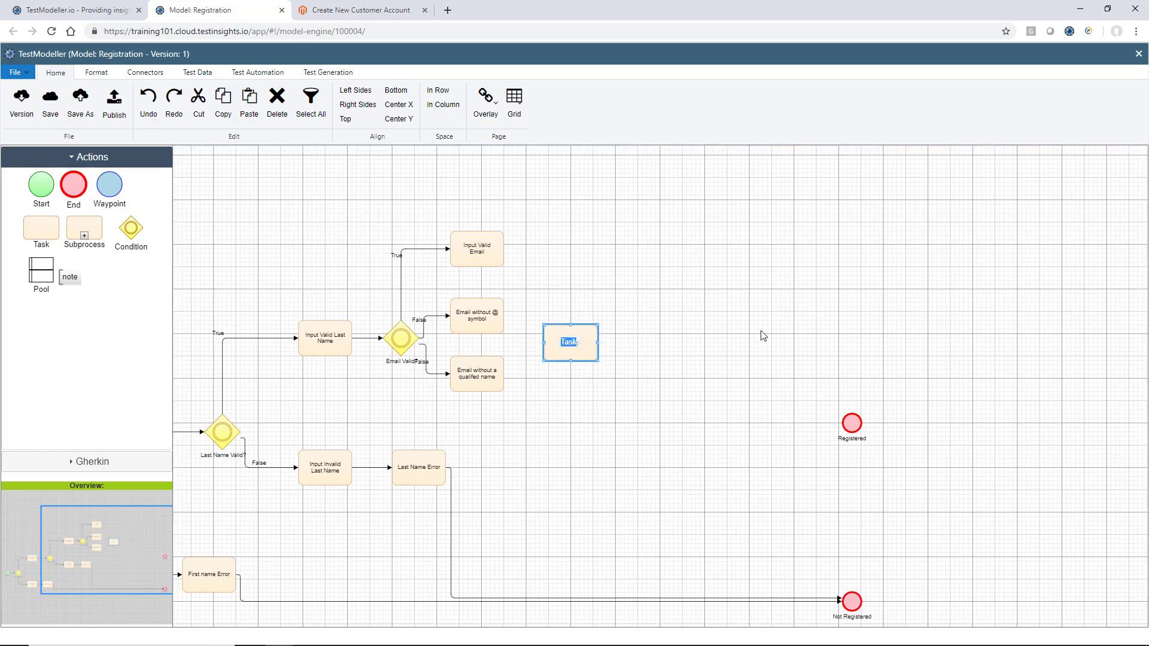
{"action": "type", "text": "Email Error"}
{"action": "key", "text": "Return"}
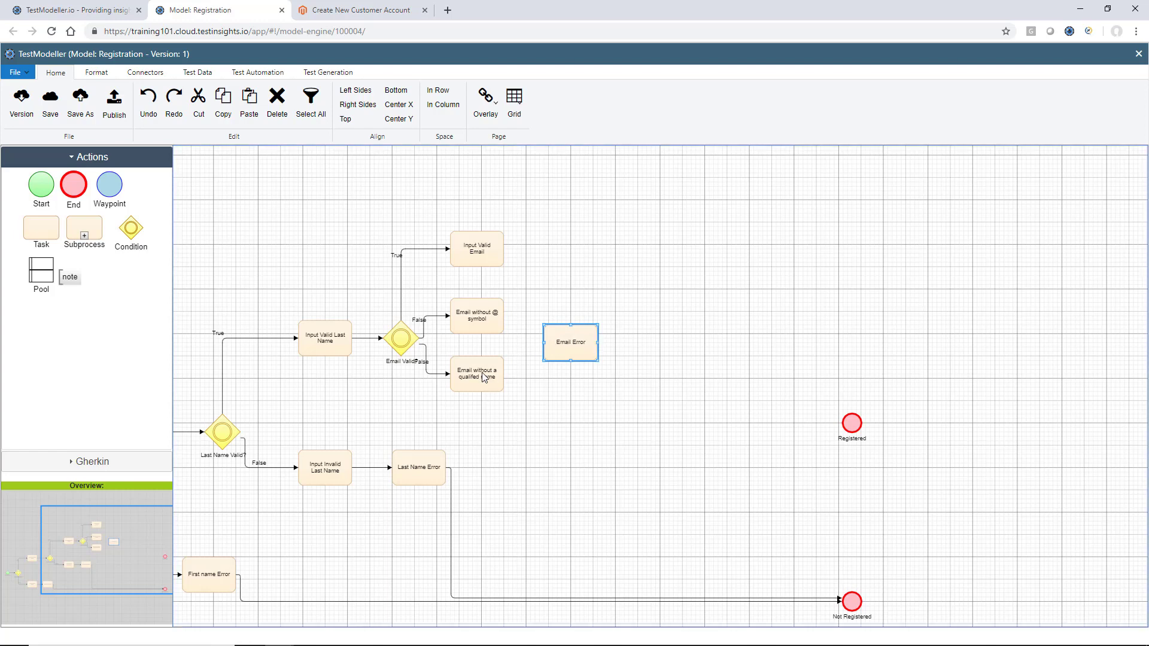
{"action": "left_click_drag", "start_coordinate": [501, 382], "coordinate": [852, 601]}
{"action": "left_click", "coordinate": [600, 268]}
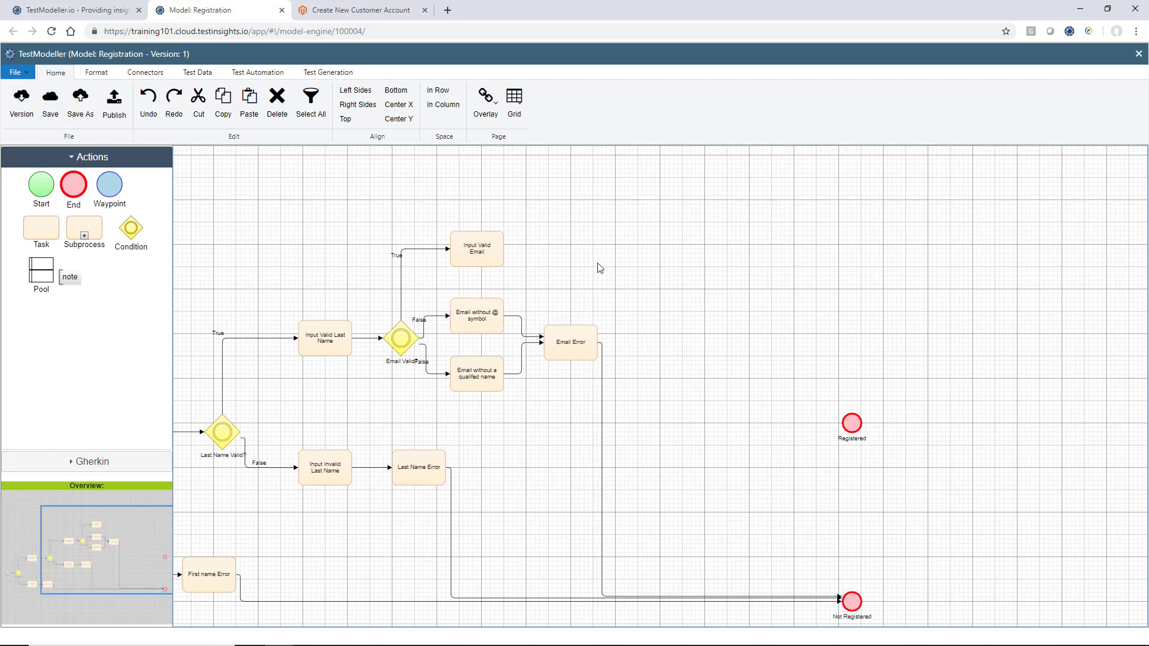
Add a Password Valid? condition after Input Valid Email, with a new task beside it
{"action": "left_click_drag", "start_coordinate": [137, 232], "coordinate": [628, 246]}
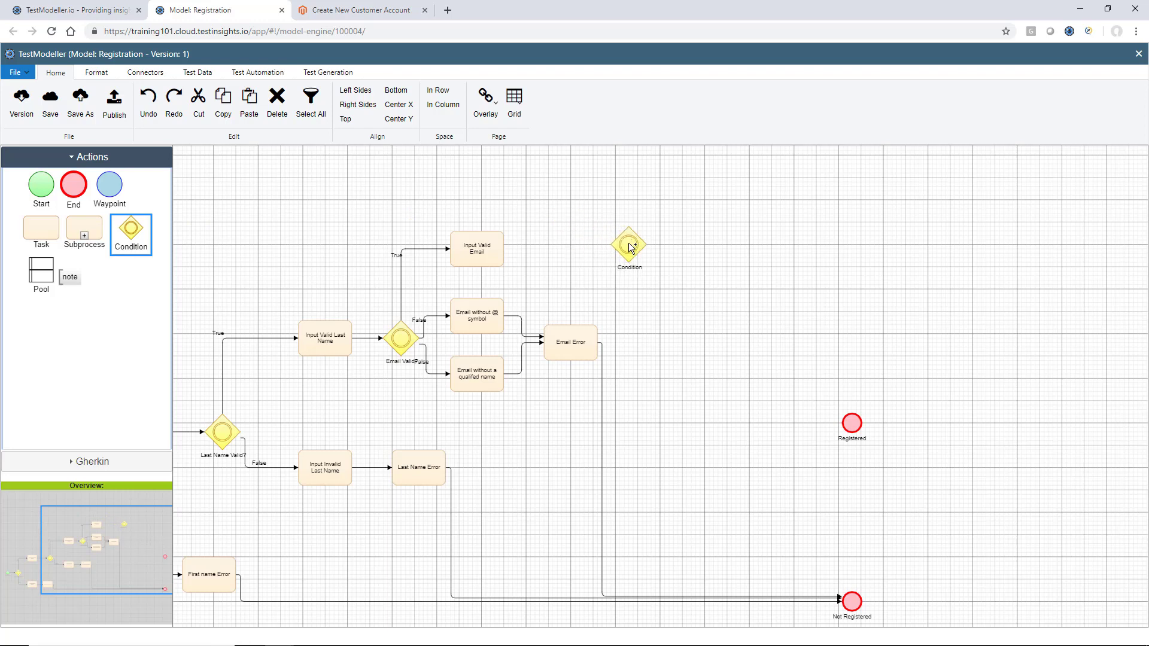
{"action": "left_click_drag", "start_coordinate": [501, 258], "coordinate": [621, 245]}
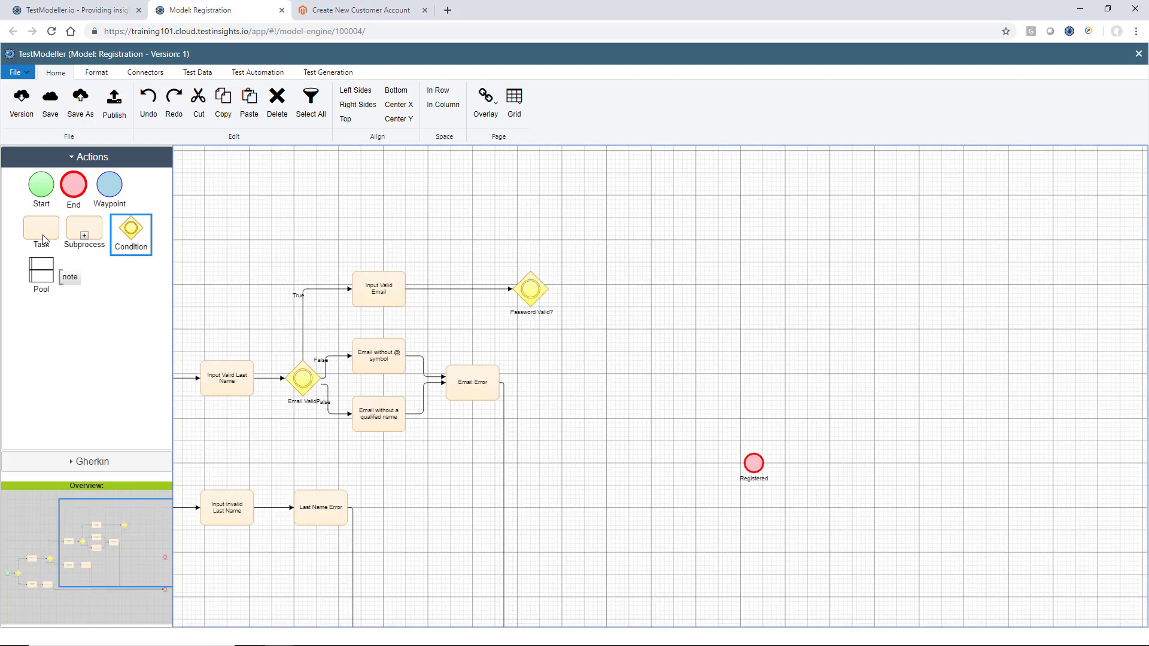
{"action": "left_click_drag", "start_coordinate": [42, 230], "coordinate": [616, 247]}
Label the new task Input Valid Password
{"action": "double_click", "coordinate": [615, 246]}
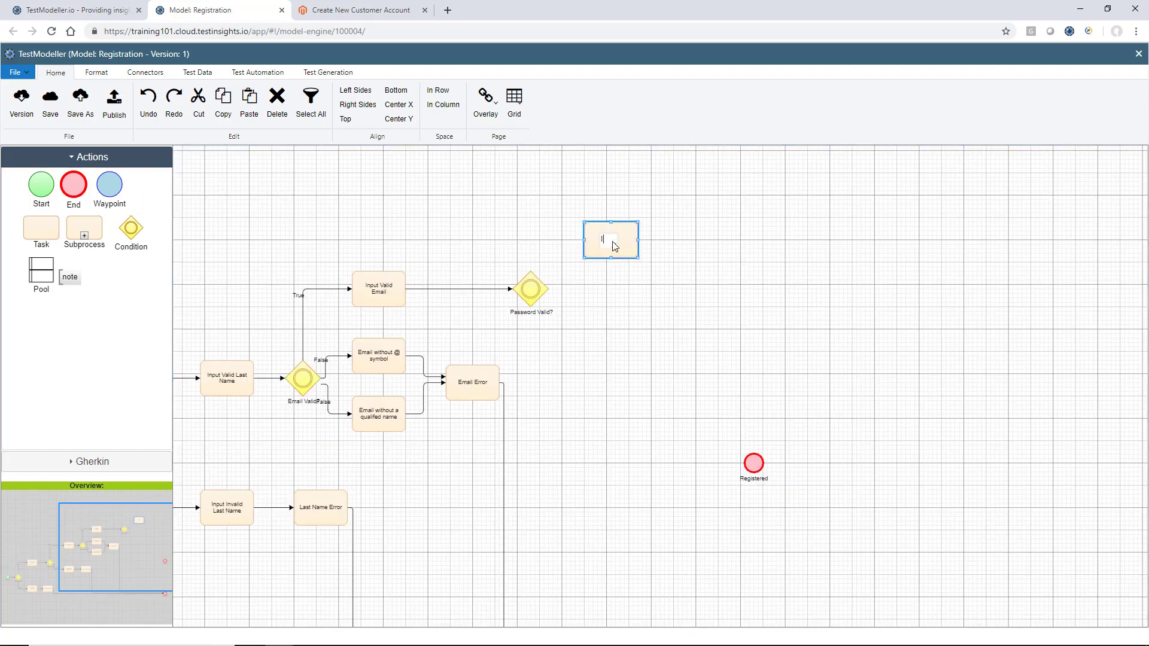
{"action": "type", "text": "Input Valid Passwor"}
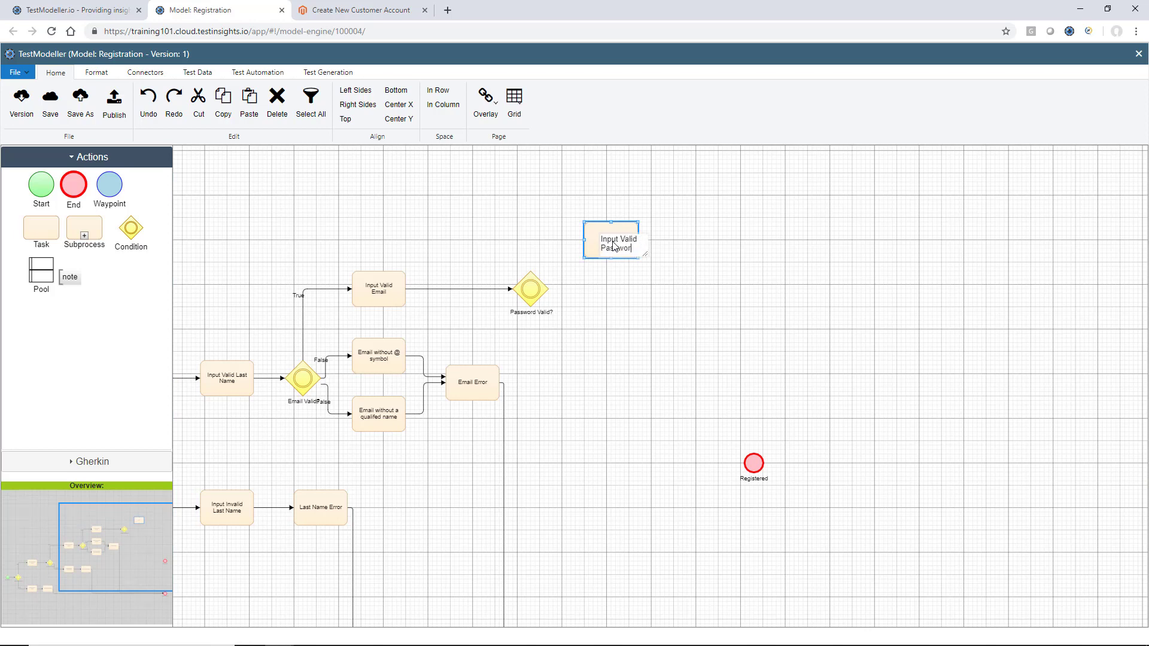
{"action": "type", "text": "d"}
{"action": "left_click", "coordinate": [614, 294]}
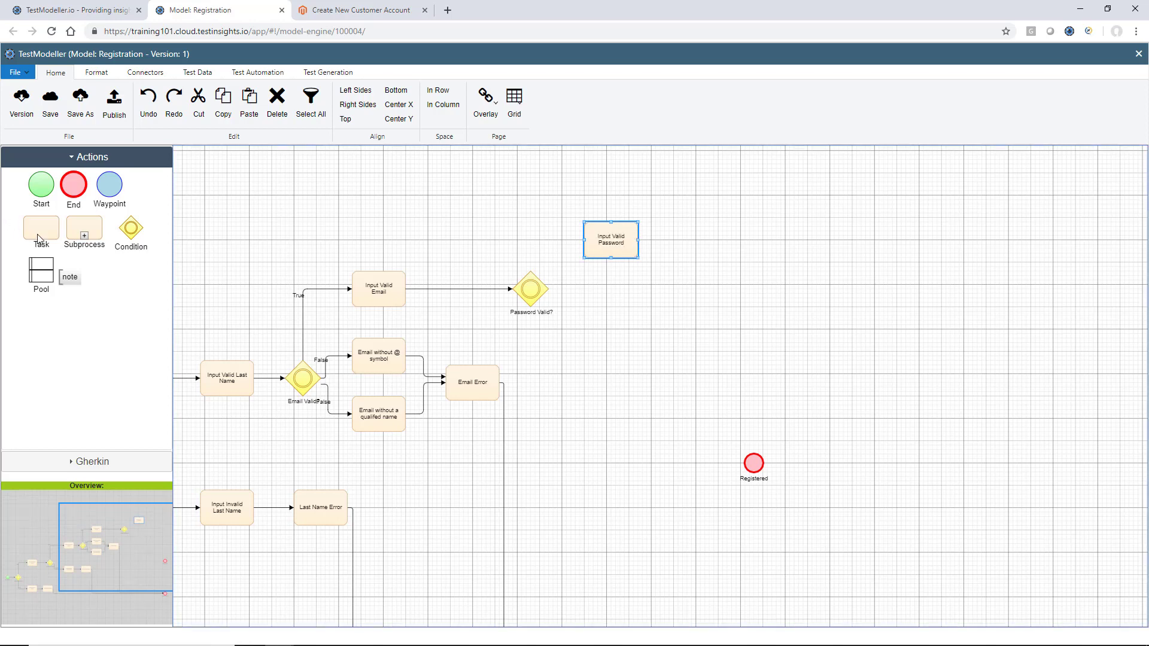
Add a second task below it named Input Invalid Password
{"action": "left_click_drag", "start_coordinate": [38, 234], "coordinate": [450, 274]}
{"action": "left_click_drag", "start_coordinate": [520, 297], "coordinate": [613, 334]}
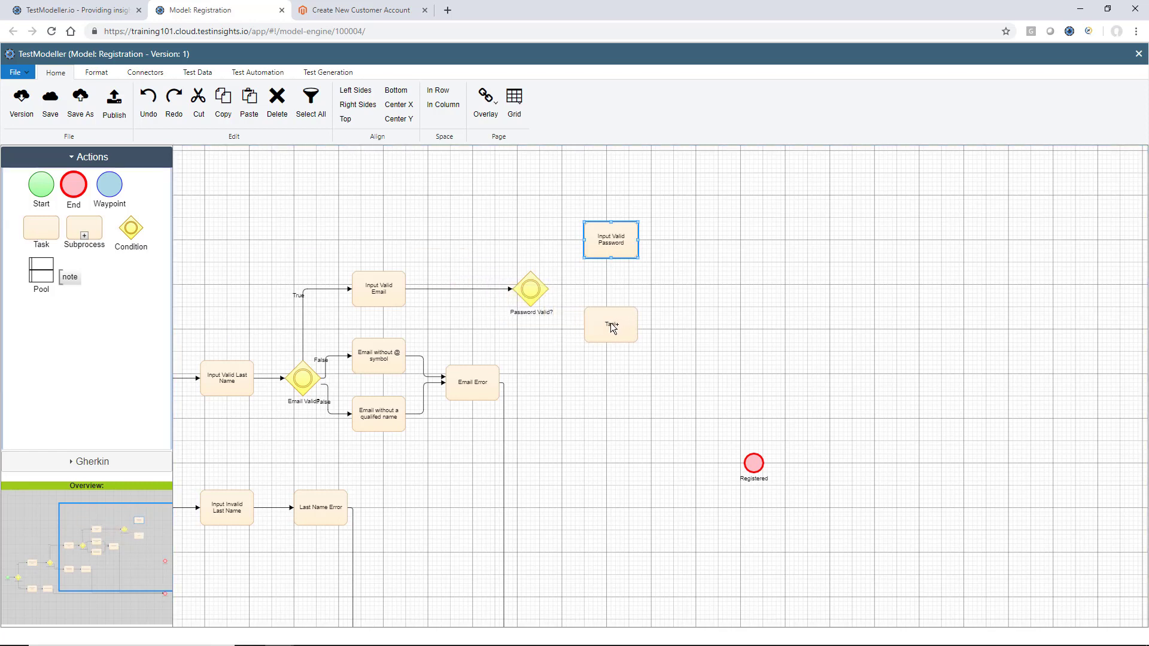
{"action": "double_click", "coordinate": [614, 334]}
{"action": "type", "text": "In"}
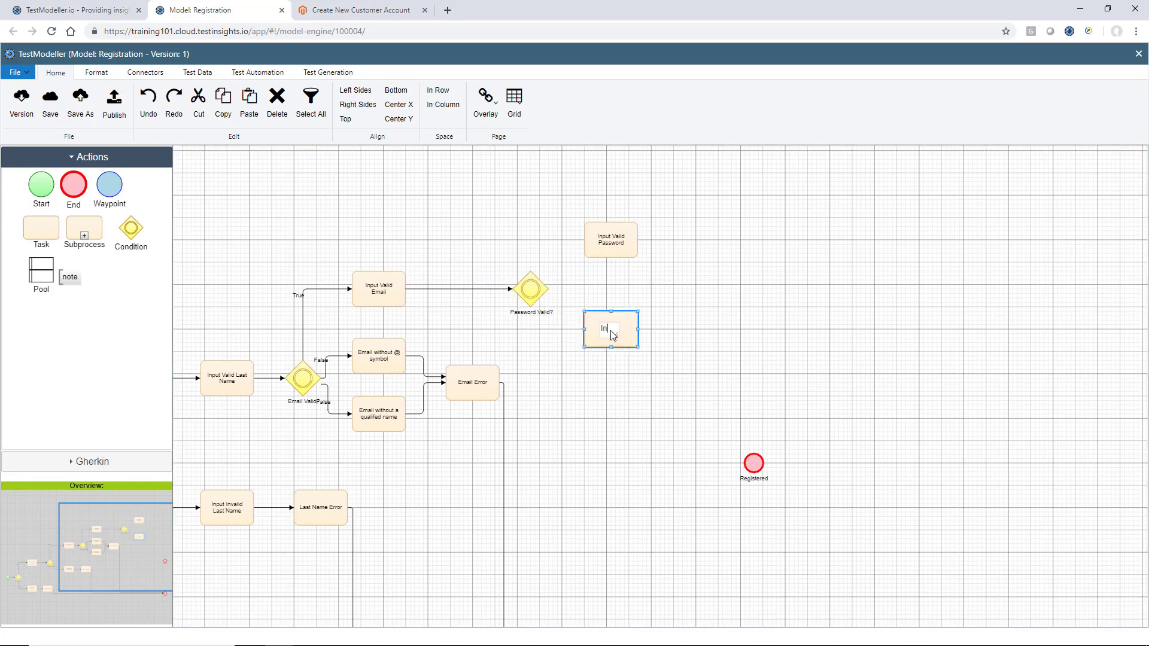
{"action": "type", "text": "put Invalid Password"}
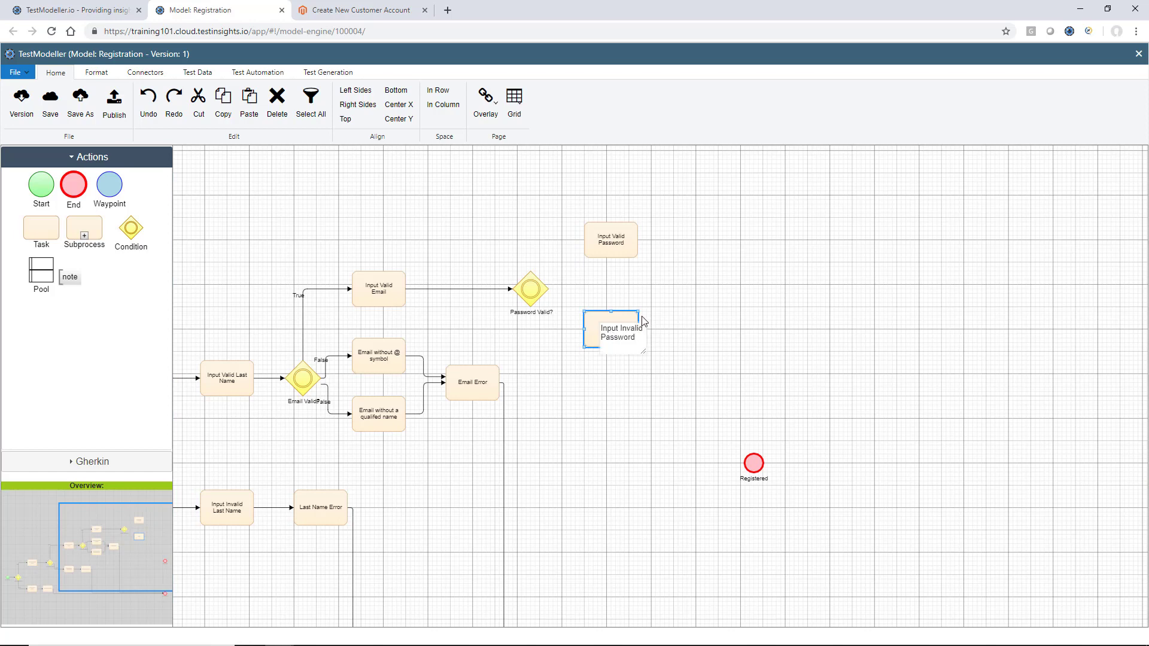
{"action": "left_click", "coordinate": [695, 277]}
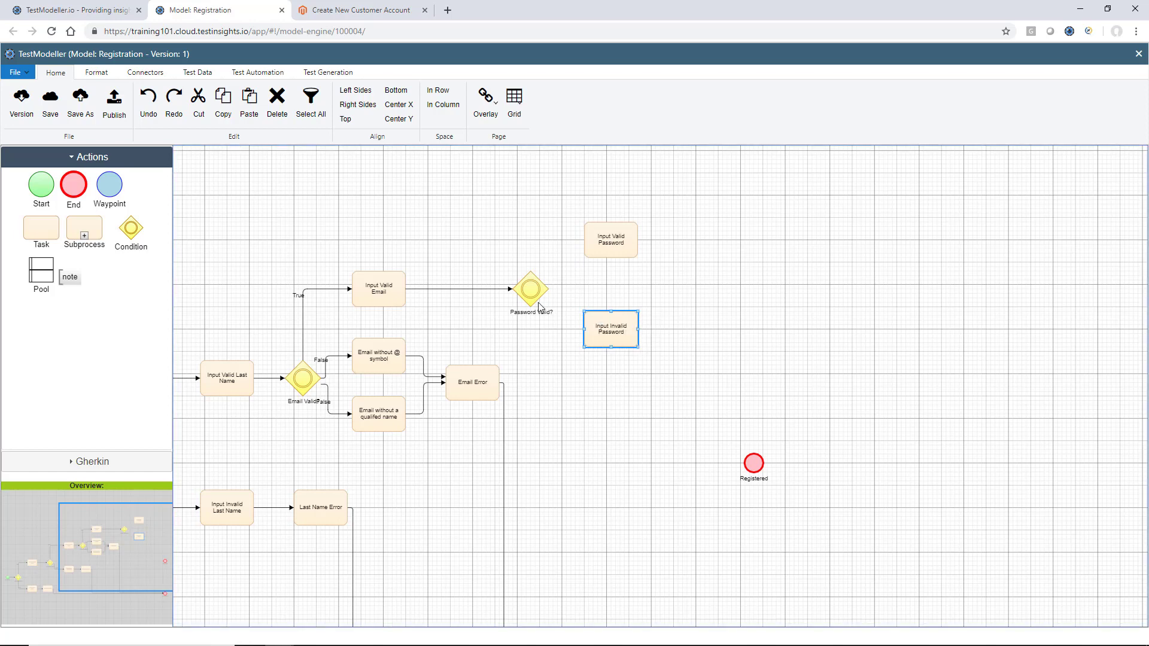
Connect Password Valid? to Input Valid Password as True and Input Invalid Password as False
{"action": "left_click_drag", "start_coordinate": [535, 299], "coordinate": [593, 254]}
{"action": "left_click_drag", "start_coordinate": [531, 290], "coordinate": [609, 335]}
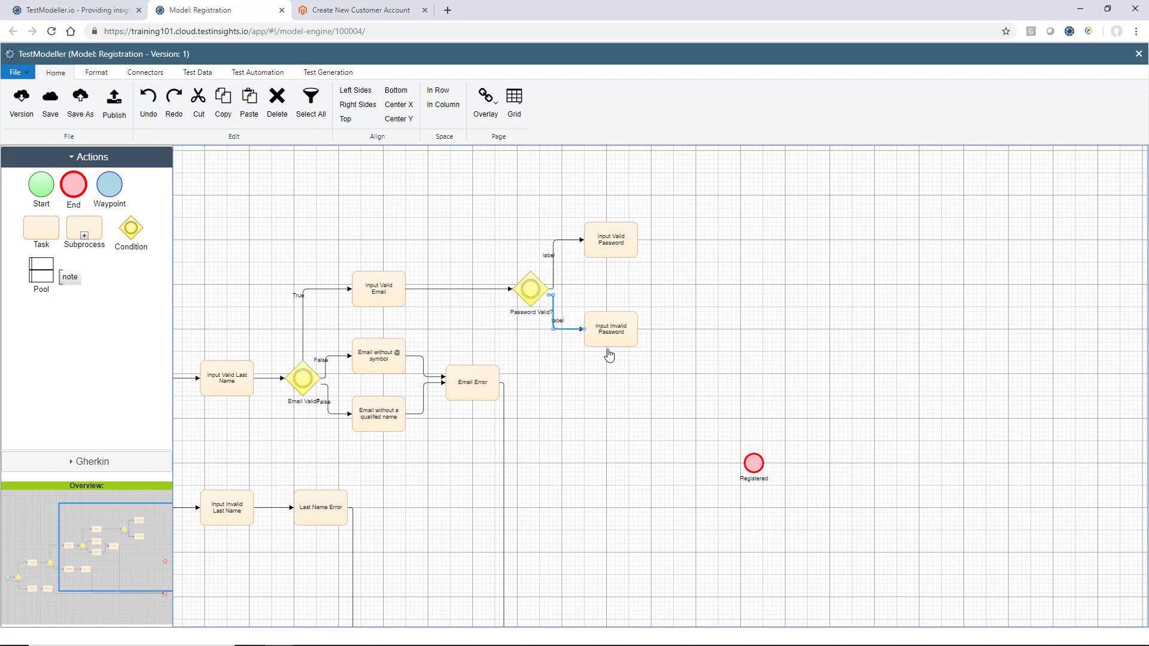
{"action": "left_click", "coordinate": [548, 258]}
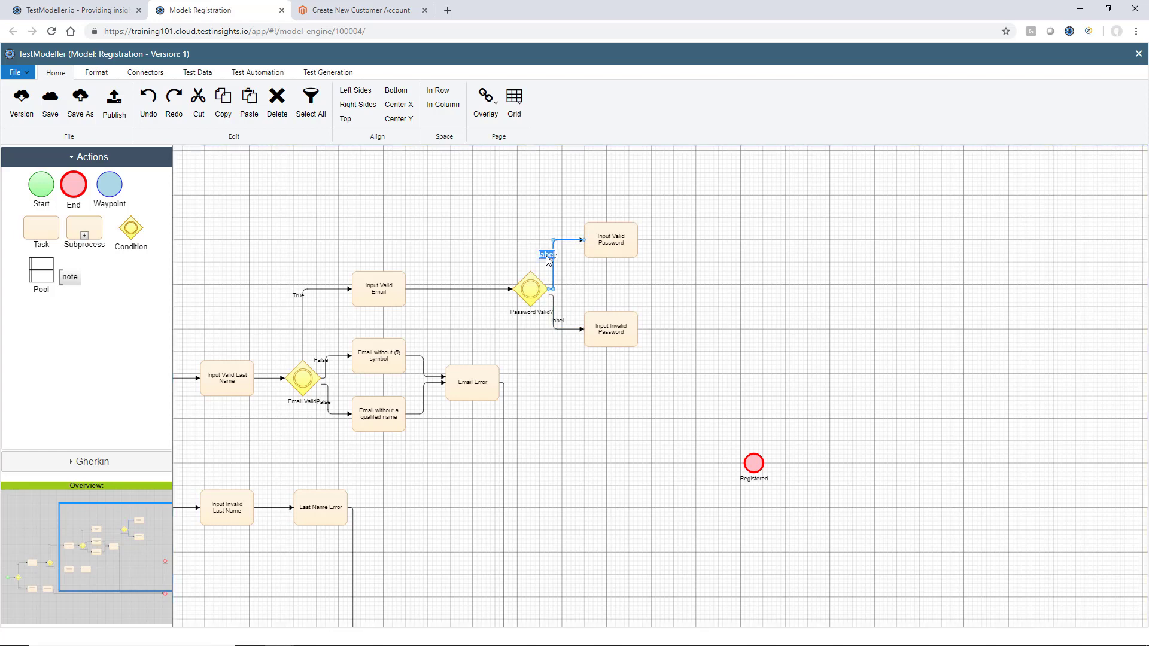
{"action": "type", "text": "True"}
{"action": "left_click", "coordinate": [563, 325]}
{"action": "type", "text": "False"}
{"action": "key", "text": "Return"}
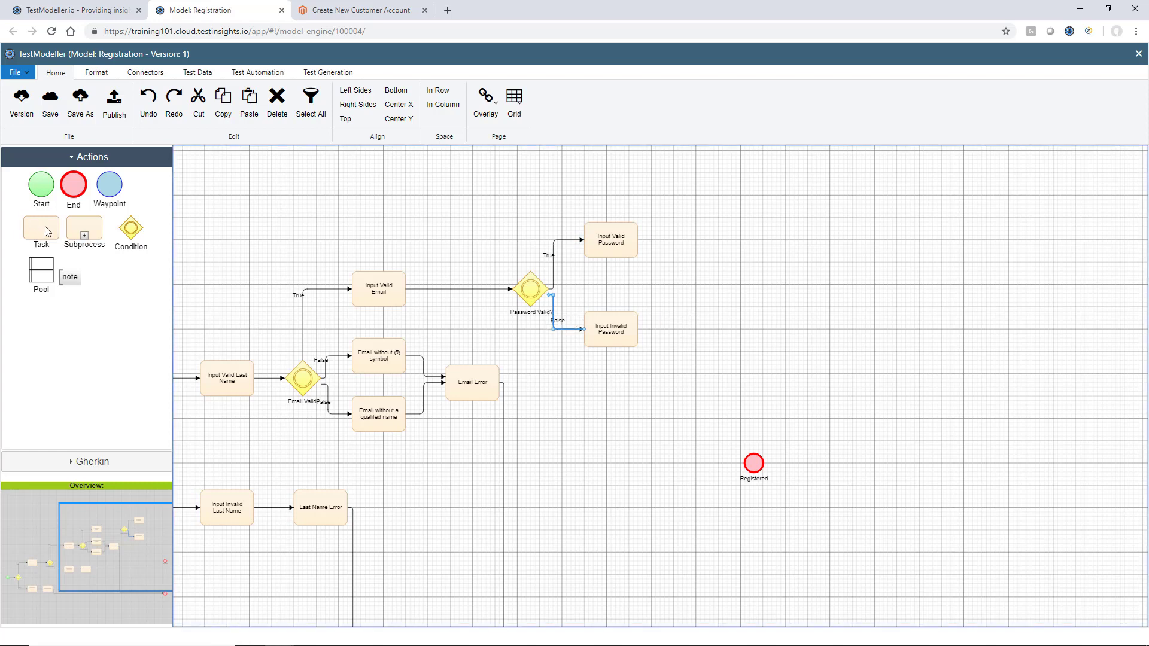
{"action": "left_click_drag", "start_coordinate": [47, 232], "coordinate": [691, 334]}
Rename the new task after Input Invalid Password to Password Error
{"action": "double_click", "coordinate": [692, 333]}
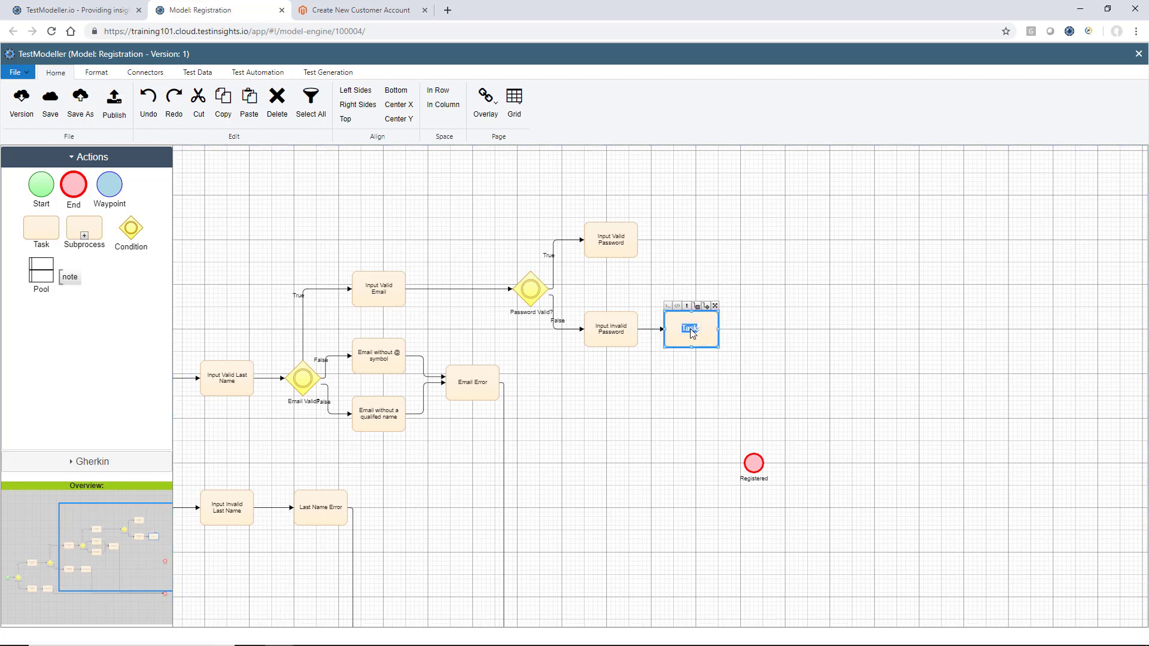
{"action": "key", "text": "BackSpace"}
{"action": "type", "text": "Password Error"}
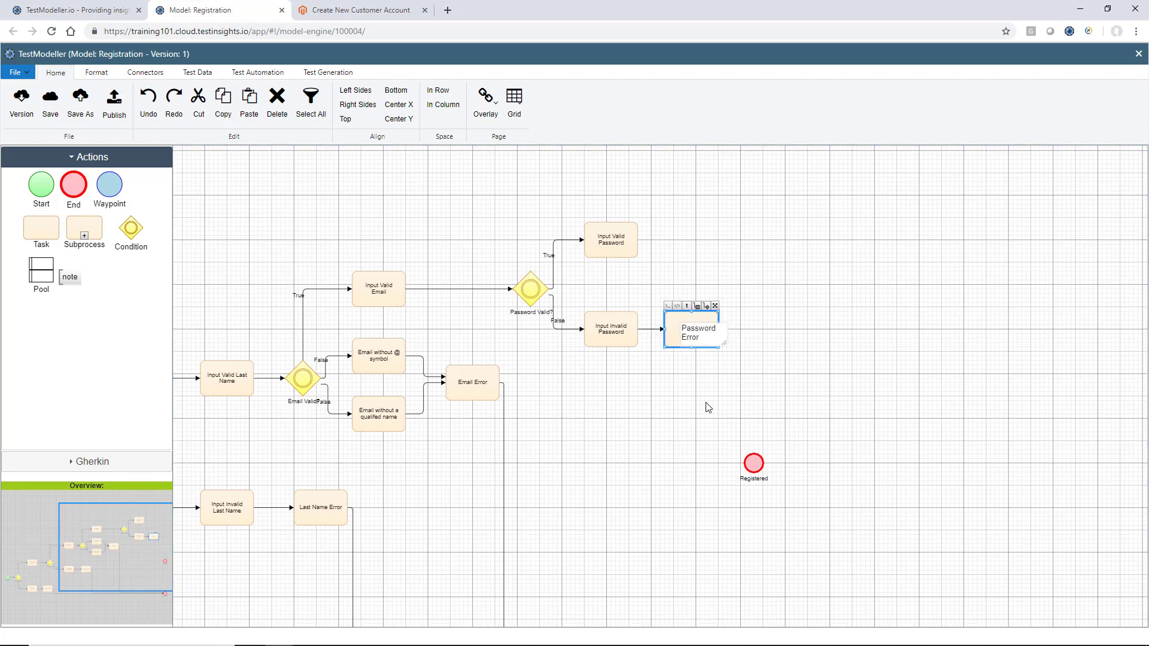
{"action": "left_click", "coordinate": [710, 436]}
Move Registered up-right, link Password Error to Not Registered, and shift Not Registered right
{"action": "left_click_drag", "start_coordinate": [756, 485], "coordinate": [1032, 364]}
{"action": "left_click", "coordinate": [841, 415]}
{"action": "scroll", "coordinate": [841, 415], "scroll_direction": "down", "scroll_amount": 3}
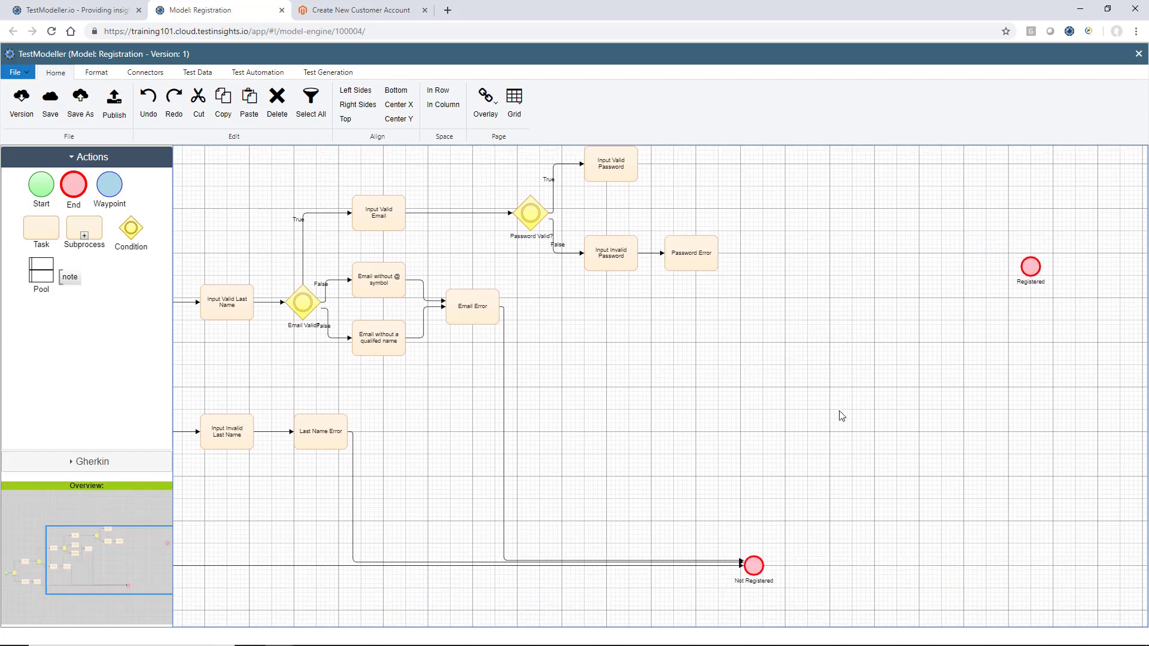
{"action": "left_click_drag", "start_coordinate": [708, 271], "coordinate": [762, 591]}
{"action": "left_click", "coordinate": [754, 568]}
{"action": "key", "text": "Right"}
{"action": "key", "text": "Right"}
{"action": "key", "text": "Right"}
{"action": "key", "text": "Right"}
{"action": "key", "text": "Right"}
{"action": "key", "text": "Right"}
{"action": "key", "text": "Right"}
{"action": "key", "text": "Right"}
{"action": "key", "text": "Right"}
{"action": "key", "text": "Right"}
{"action": "key", "text": "Right"}
{"action": "key", "text": "Right"}
{"action": "key", "text": "Right"}
{"action": "key", "text": "Right"}
{"action": "key", "text": "Right"}
{"action": "key", "text": "Right"}
{"action": "key", "text": "Right"}
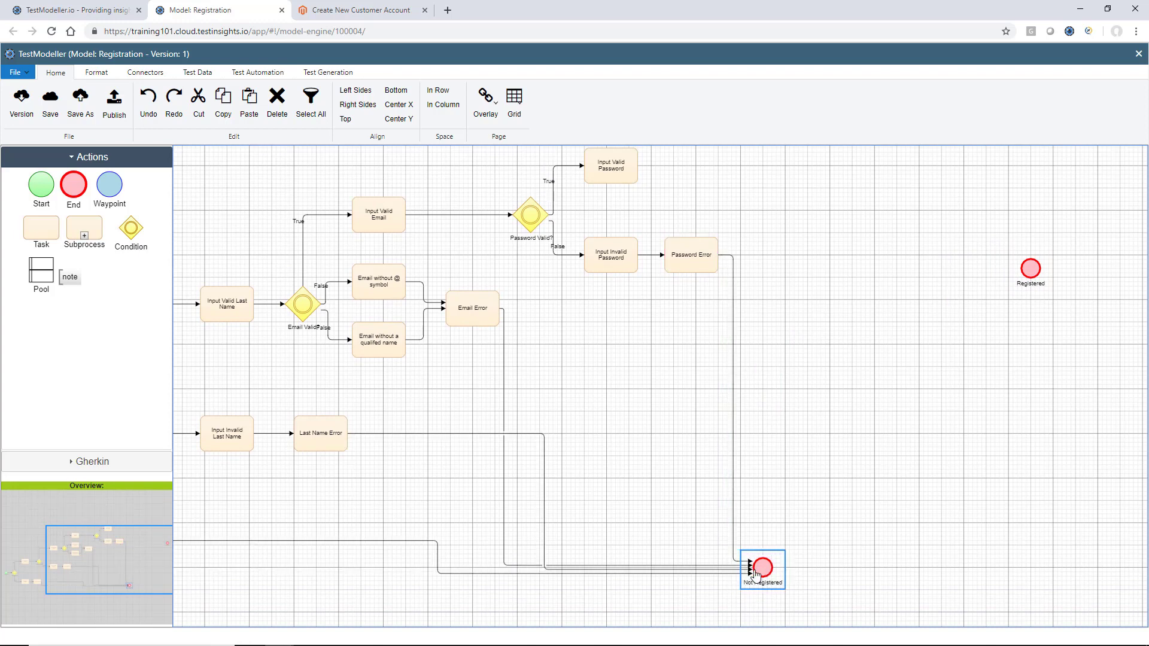
{"action": "key", "text": "Right"}
{"action": "key", "text": "Right"}
{"action": "key", "text": "Right"}
{"action": "key", "text": "Right"}
{"action": "key", "text": "Right"}
{"action": "key", "text": "Right"}
{"action": "key", "text": "Right"}
{"action": "key", "text": "Right"}
{"action": "key", "text": "Right"}
{"action": "key", "text": "Right"}
{"action": "key", "text": "Right"}
{"action": "key", "text": "Right"}
{"action": "key", "text": "Right"}
{"action": "key", "text": "Right"}
{"action": "key", "text": "Right"}
{"action": "key", "text": "Right"}
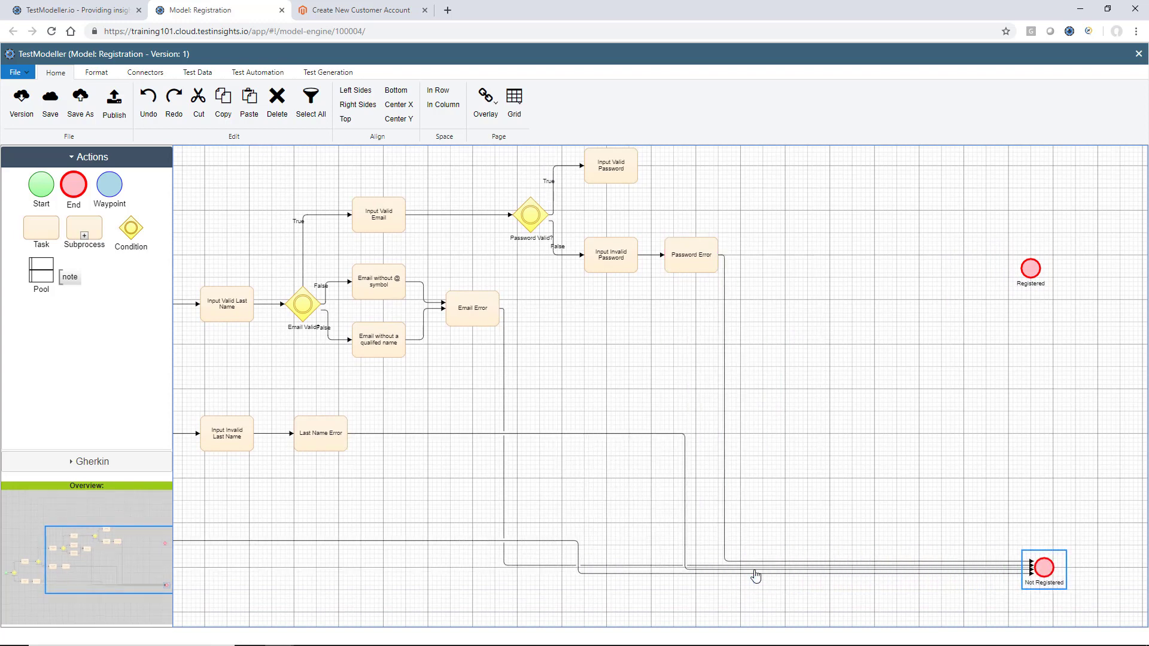
{"action": "key", "text": "Right"}
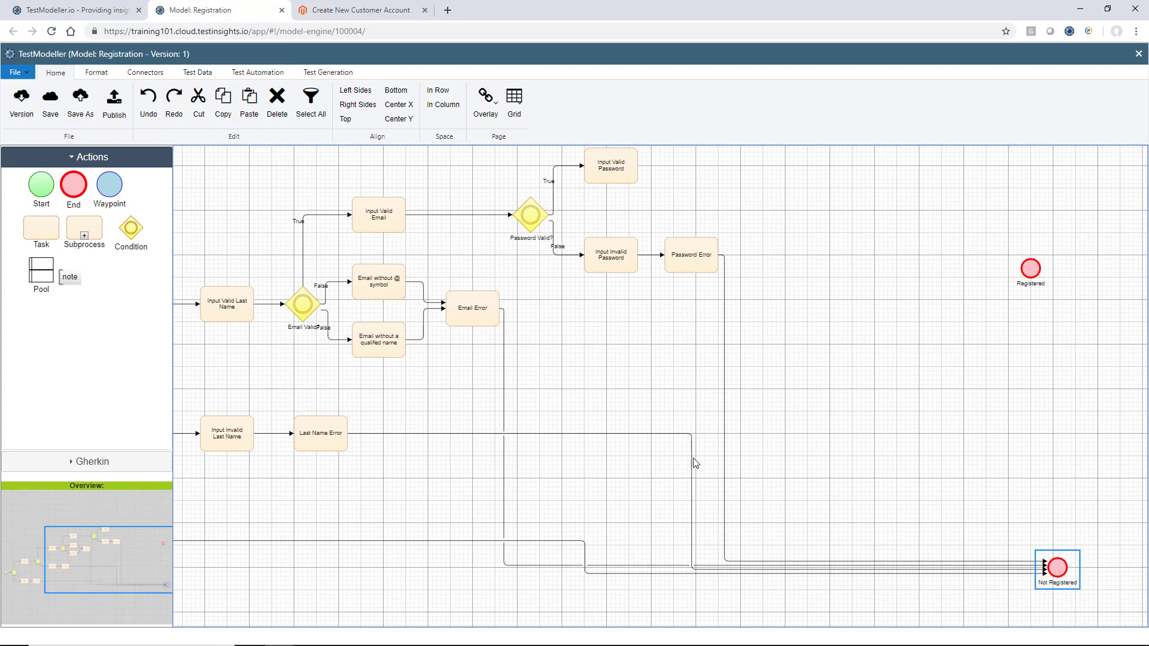
{"action": "left_click", "coordinate": [692, 458]}
{"action": "scroll", "coordinate": [692, 458], "scroll_direction": "up", "scroll_amount": 3}
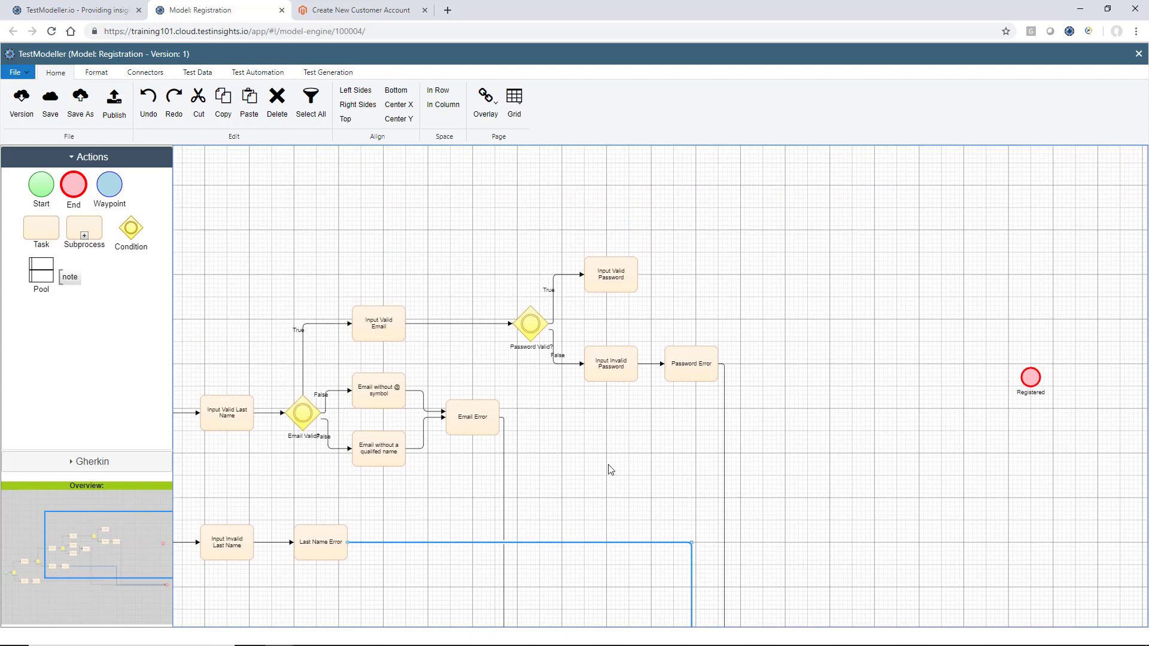
Add a Password Confirmed? condition connected from Input Valid Password
{"action": "left_click_drag", "start_coordinate": [118, 233], "coordinate": [827, 286]}
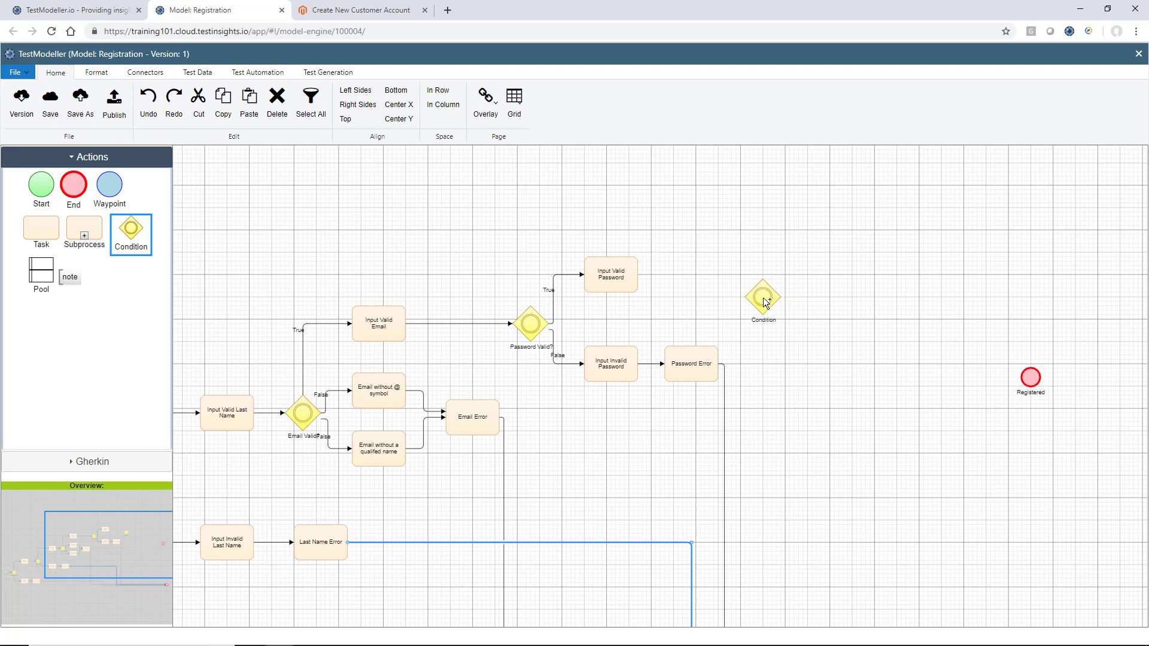
{"action": "left_click", "coordinate": [760, 276]}
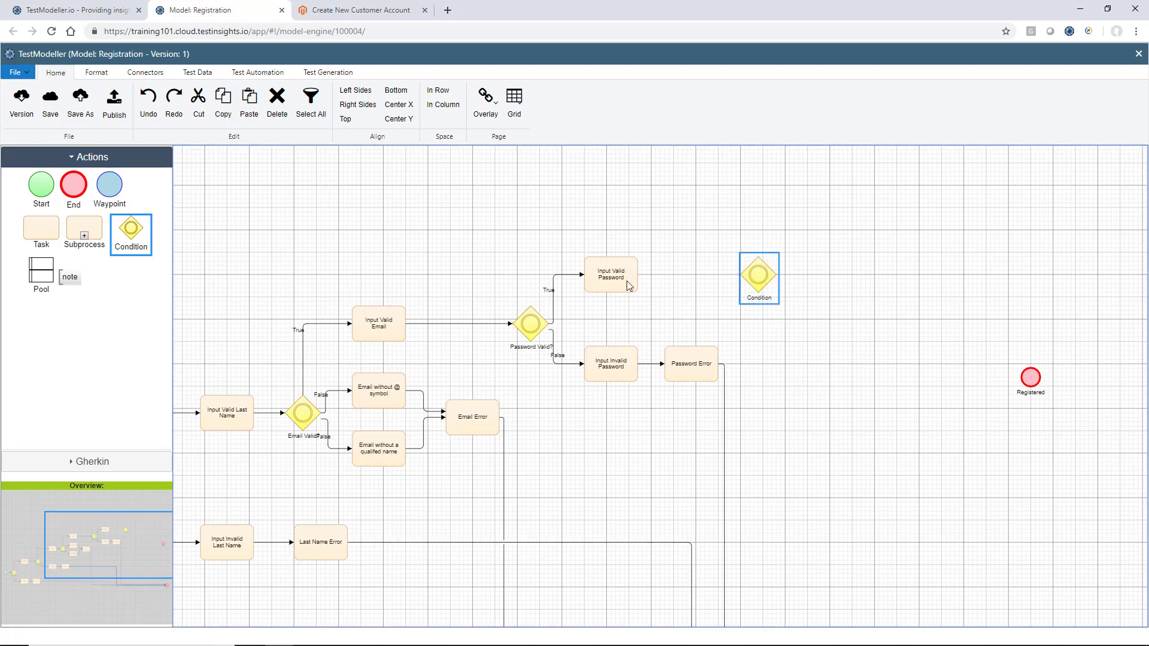
{"action": "left_click_drag", "start_coordinate": [633, 282], "coordinate": [758, 284]}
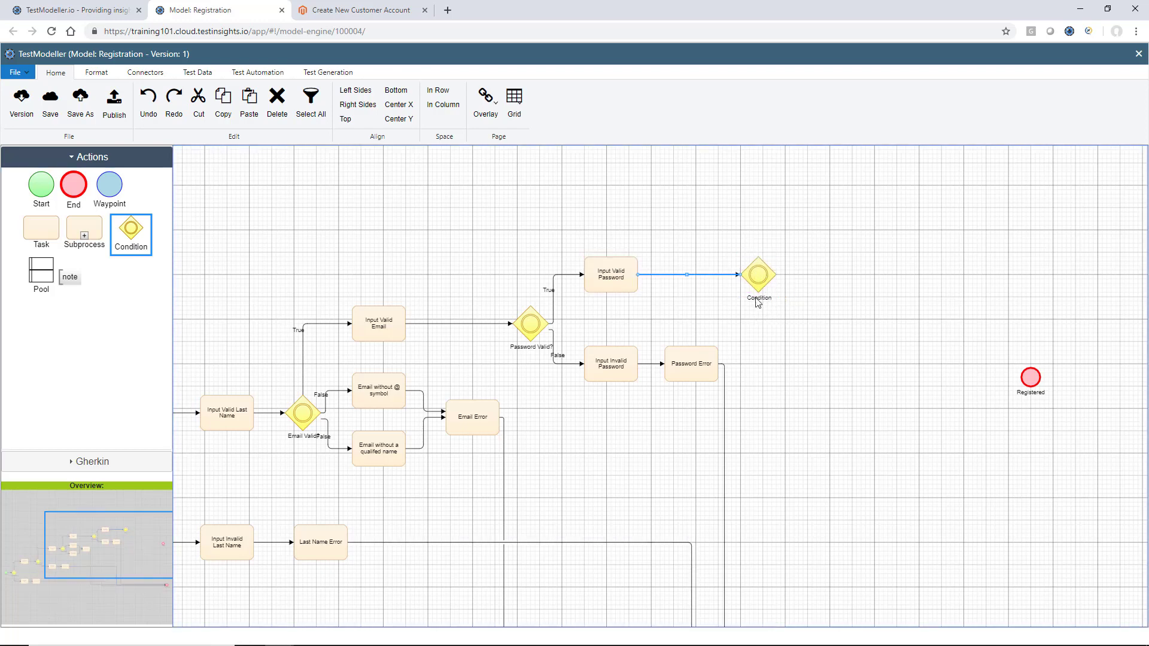
{"action": "double_click", "coordinate": [758, 299]}
{"action": "type", "text": "Passwor"}
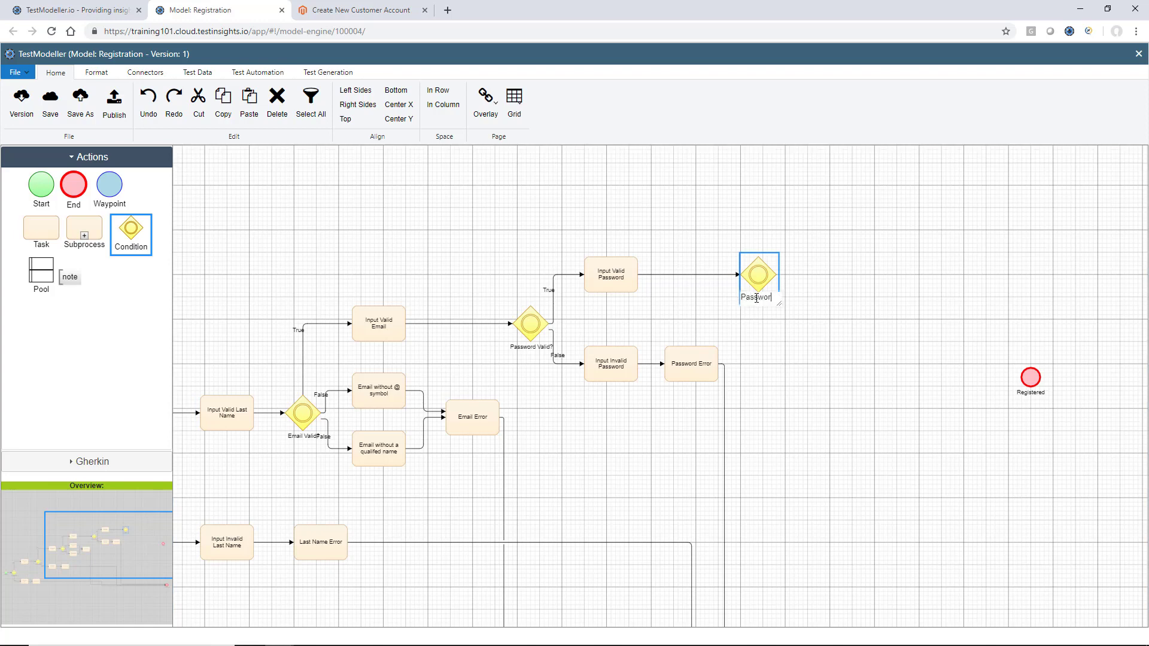
{"action": "type", "text": "d Confirmed?"}
Add an Enter non-matching password task below-right of Password Confirmed?
{"action": "left_click_drag", "start_coordinate": [41, 227], "coordinate": [856, 322]}
{"action": "double_click", "coordinate": [856, 322]}
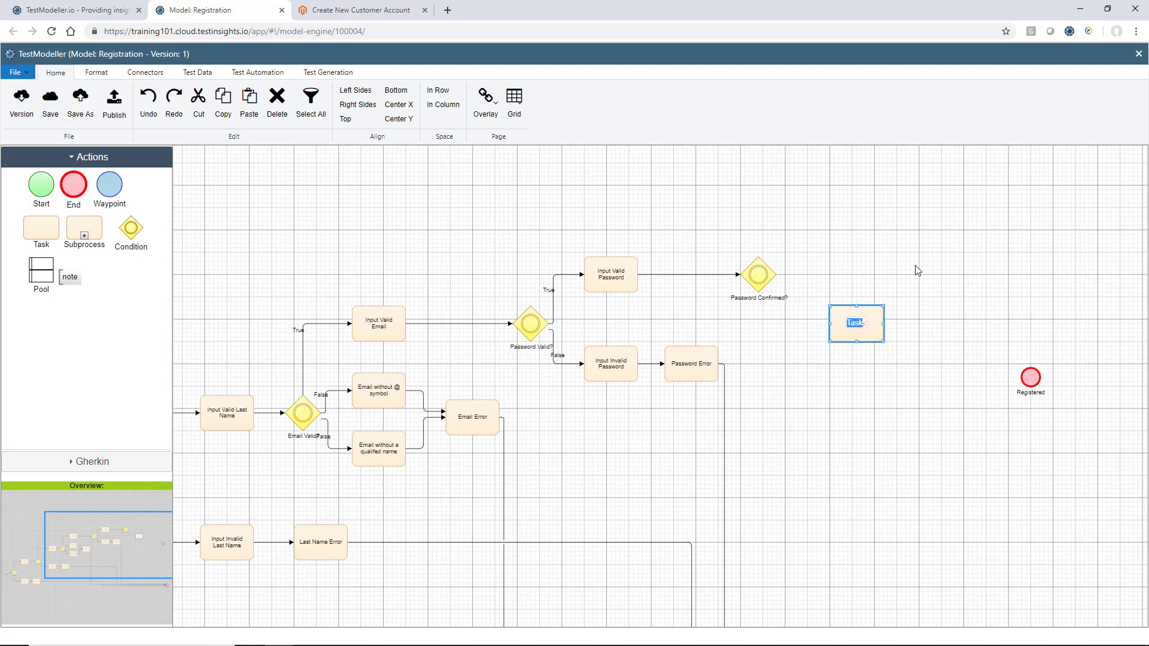
{"action": "type", "text": "Enter non-mat"}
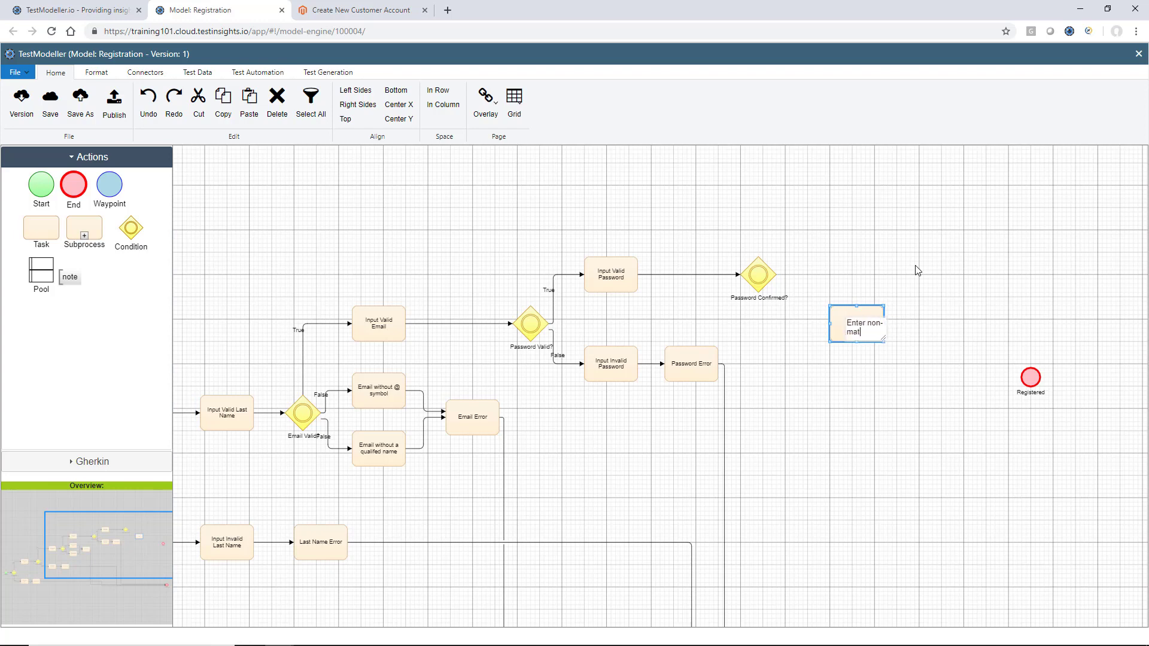
{"action": "type", "text": "ching password"}
{"action": "key", "text": "Return"}
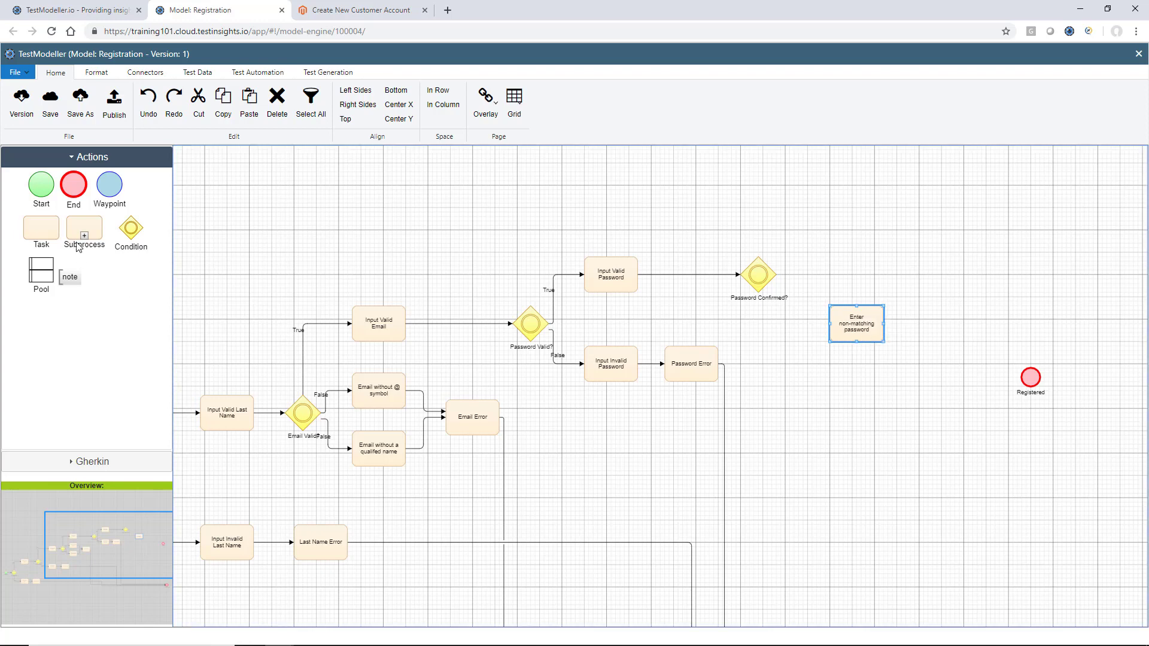
{"action": "left_click_drag", "start_coordinate": [48, 227], "coordinate": [857, 235]}
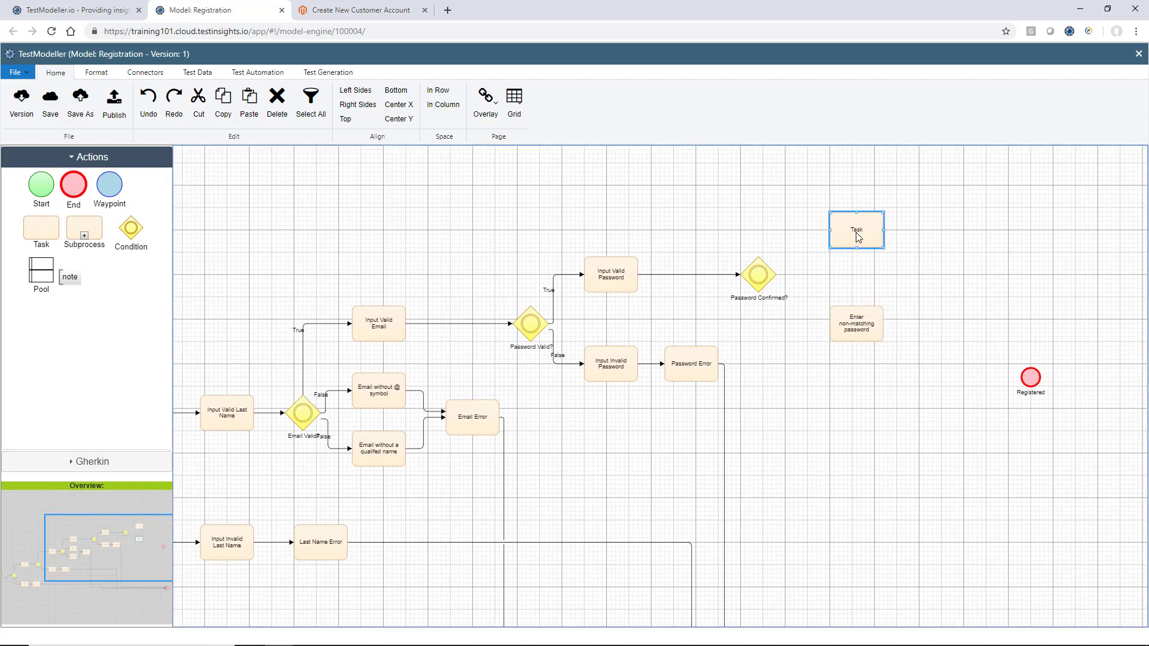
Name the new task Input Matching Password
{"action": "double_click", "coordinate": [858, 235]}
{"action": "type", "text": "Matching P"}
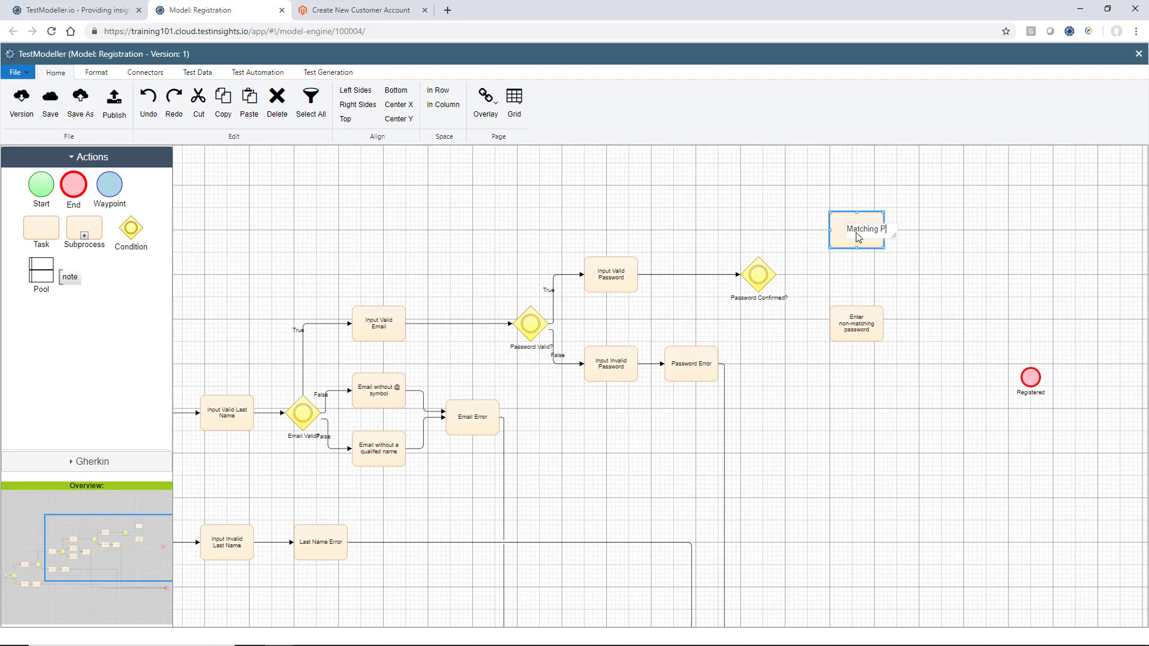
{"action": "type", "text": "assword"}
{"action": "key", "text": "Home"}
{"action": "type", "text": "Input"}
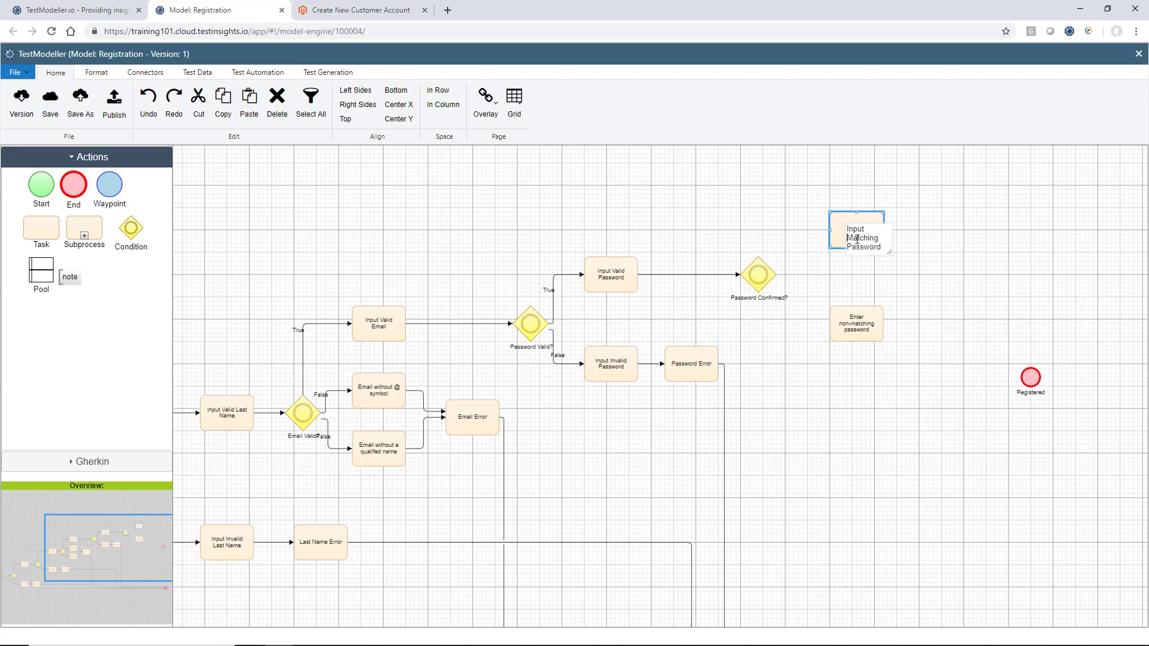
{"action": "left_click", "coordinate": [860, 295]}
Branch Password Confirmed? True to Input Matching Password and False to Enter non-matching password
{"action": "left_click_drag", "start_coordinate": [759, 277], "coordinate": [830, 235]}
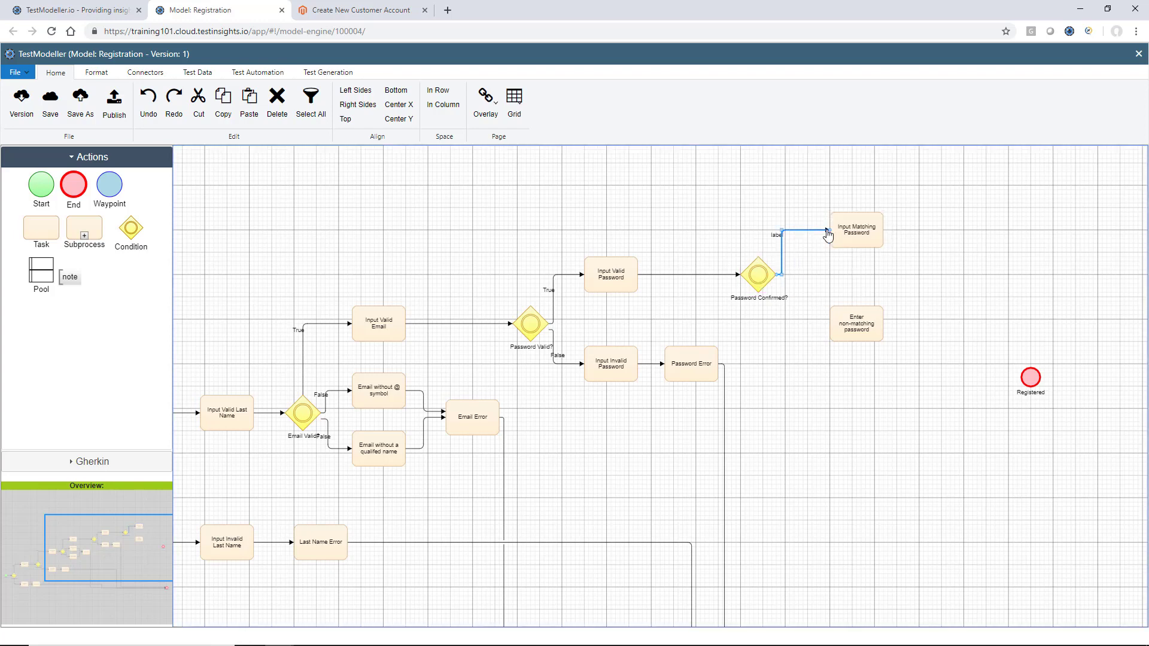
{"action": "left_click_drag", "start_coordinate": [759, 277], "coordinate": [845, 351]}
{"action": "double_click", "coordinate": [789, 321]}
{"action": "type", "text": "False"}
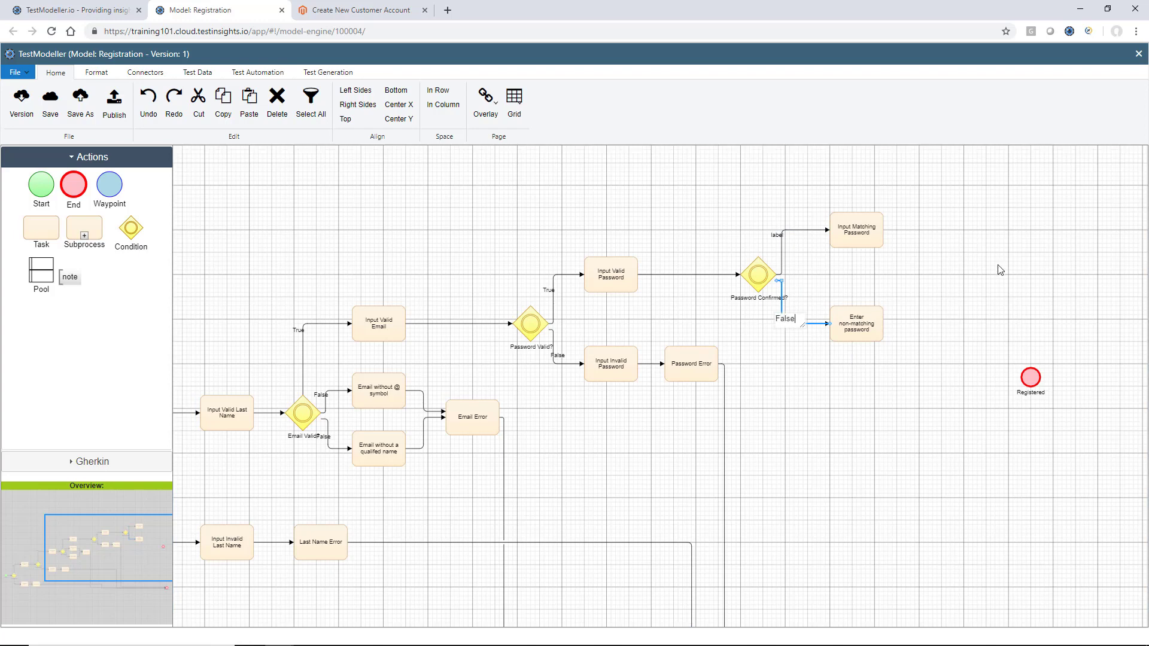
{"action": "left_click", "coordinate": [779, 237]}
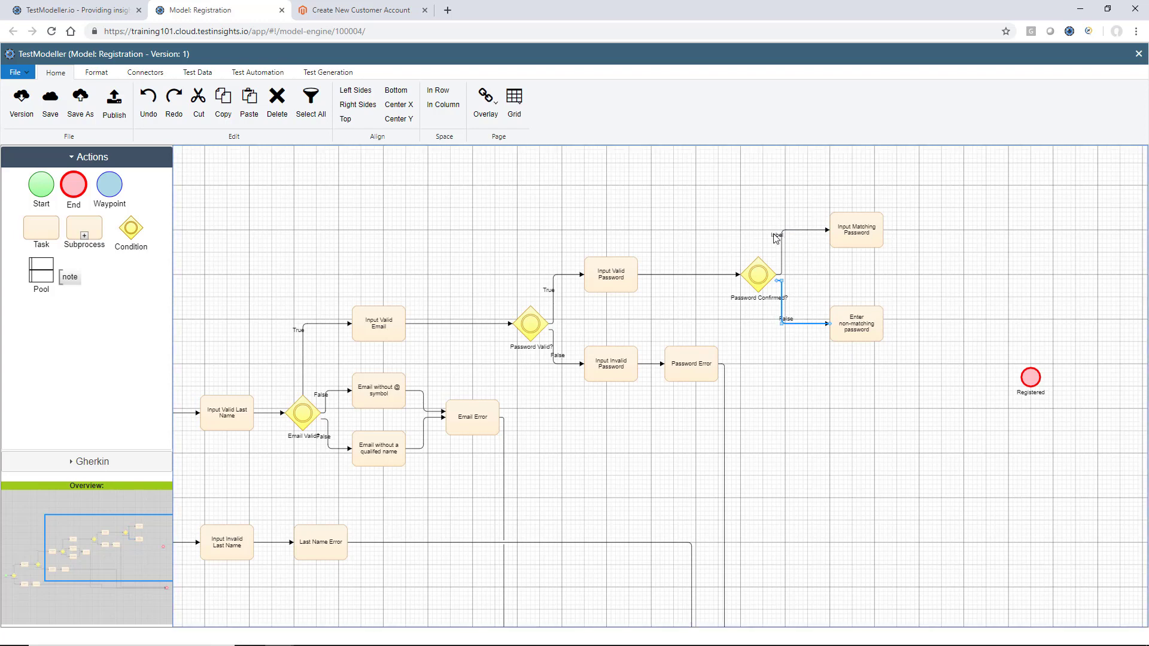
{"action": "double_click", "coordinate": [778, 236]}
{"action": "type", "text": "True"}
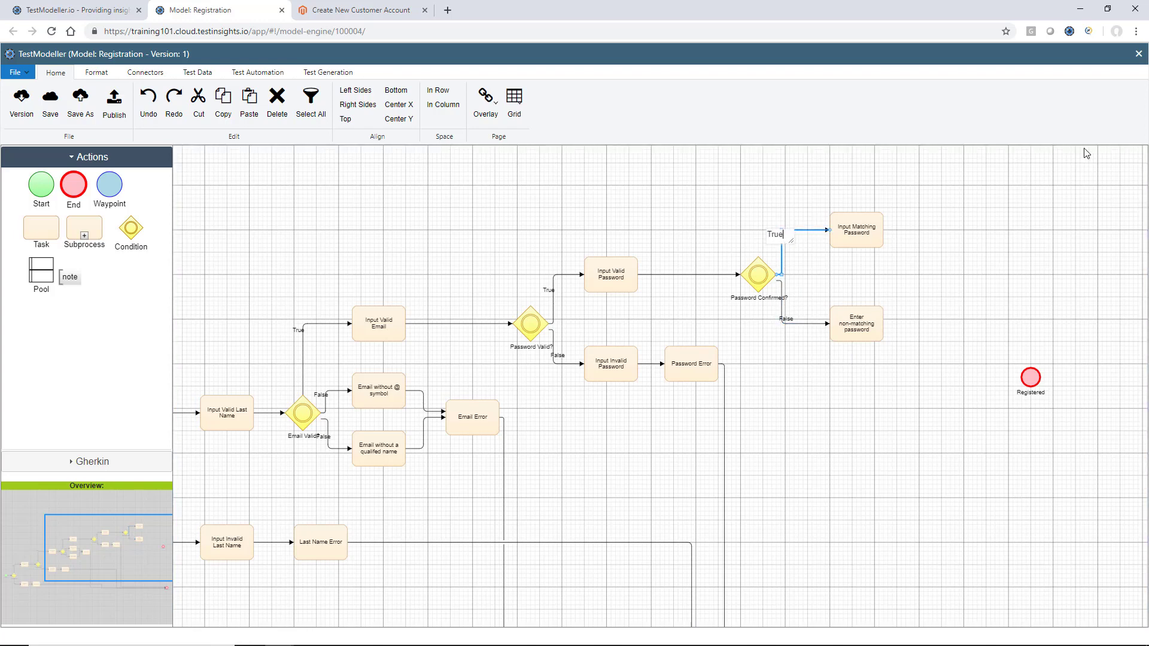
{"action": "left_click", "coordinate": [1062, 247]}
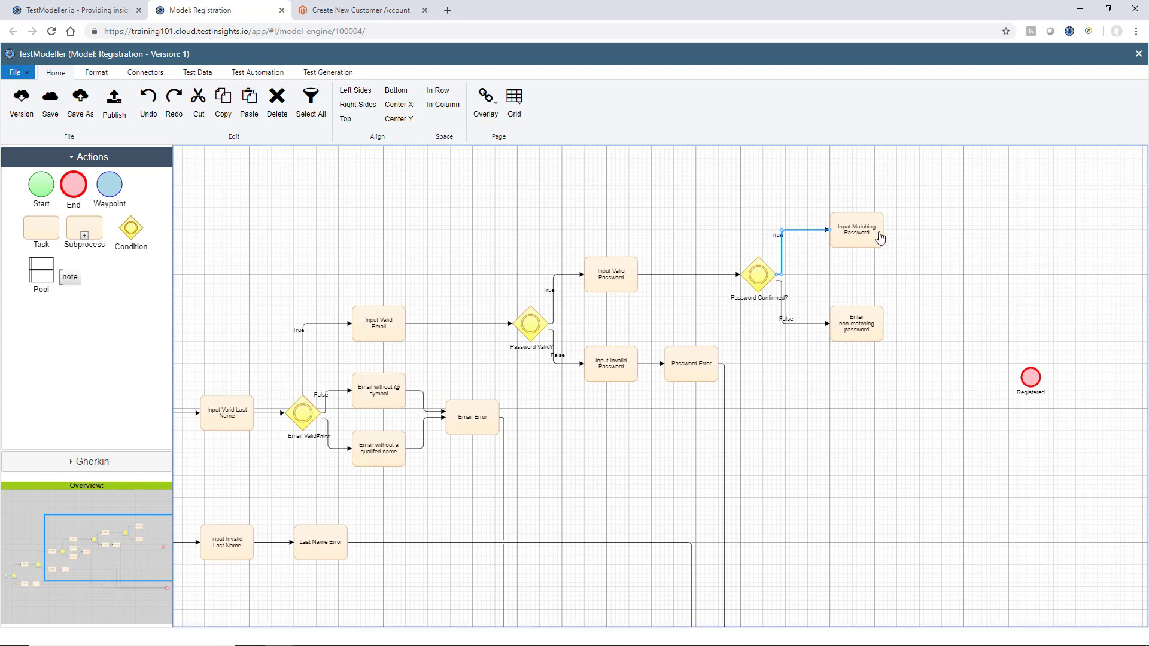
Connect Input Matching Password to Registered and Enter non-matching password to Not Registered
{"action": "left_click_drag", "start_coordinate": [880, 238], "coordinate": [1020, 372]}
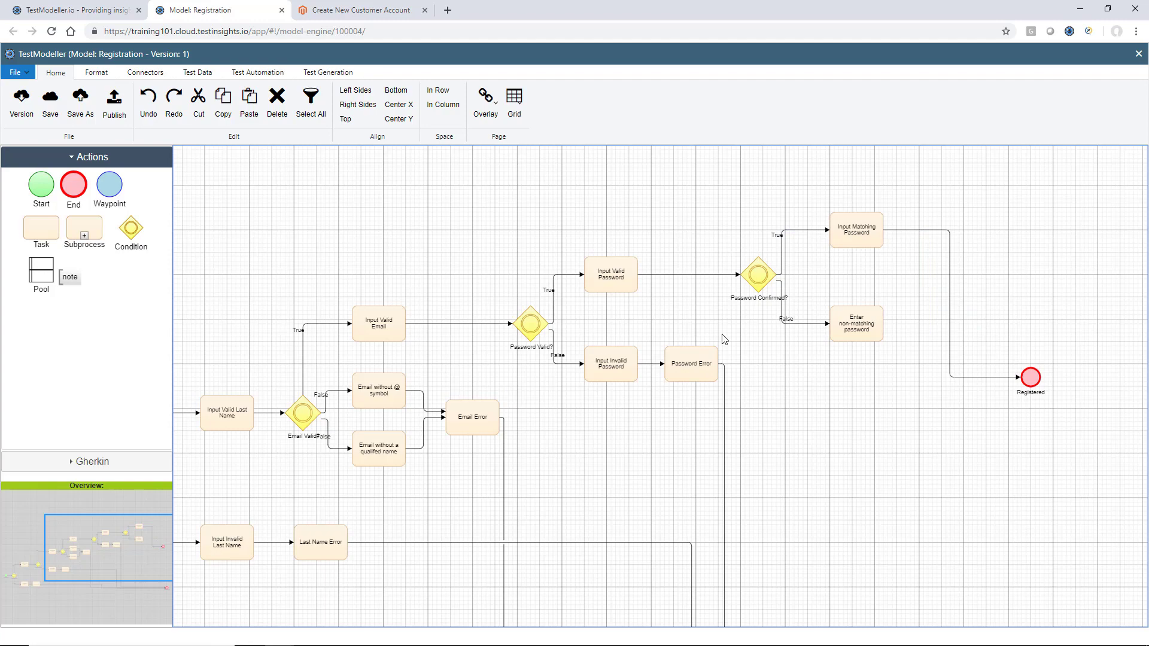
{"action": "scroll", "coordinate": [837, 348], "scroll_direction": "down", "scroll_amount": 3}
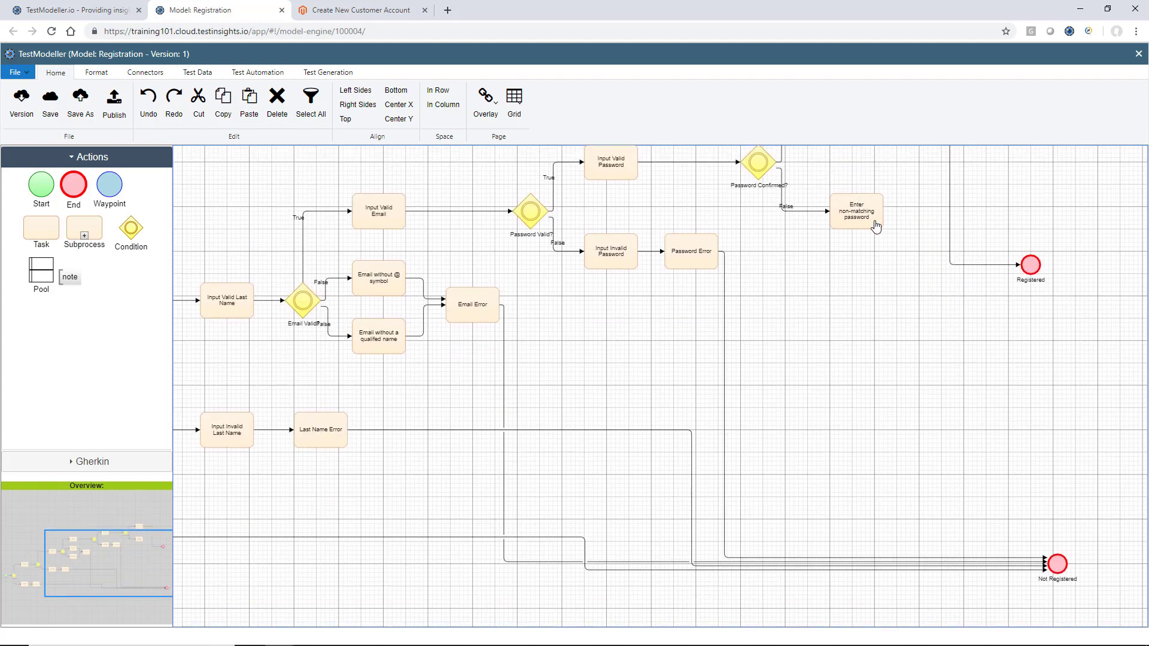
{"action": "left_click_drag", "start_coordinate": [875, 226], "coordinate": [1054, 562]}
{"action": "scroll", "coordinate": [898, 337], "scroll_direction": "up", "scroll_amount": 2}
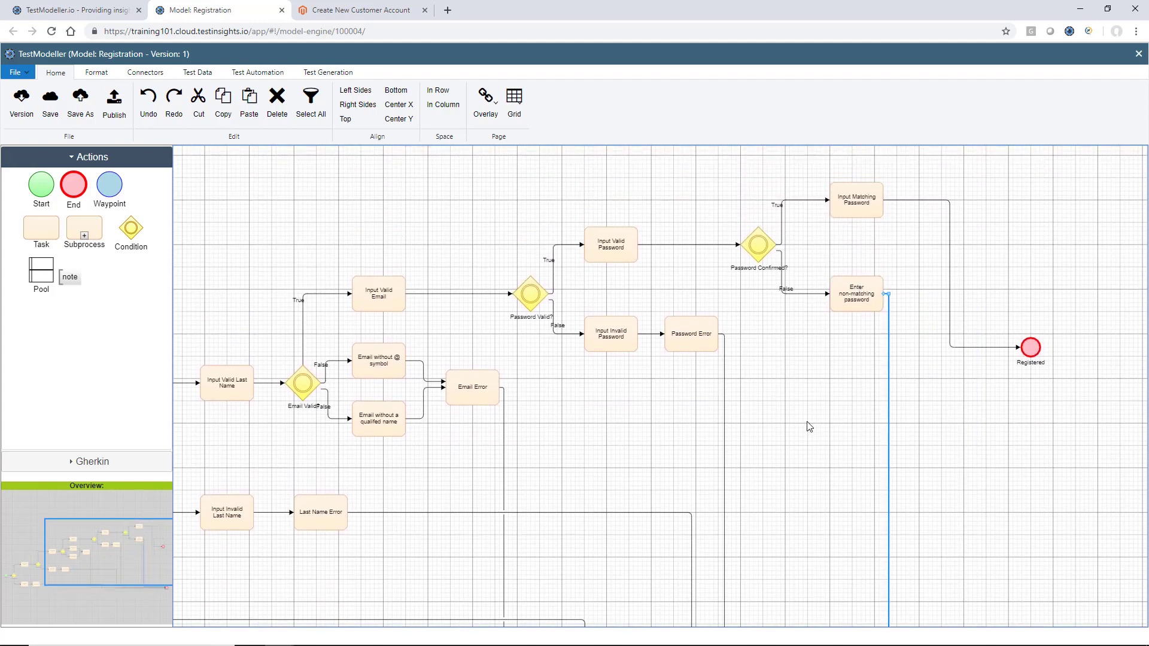
{"action": "scroll", "coordinate": [808, 429], "scroll_direction": "down", "scroll_amount": 3}
{"action": "scroll", "coordinate": [808, 429], "scroll_direction": "up", "scroll_amount": 2}
{"action": "scroll", "coordinate": [809, 427], "scroll_direction": "left", "scroll_amount": 2}
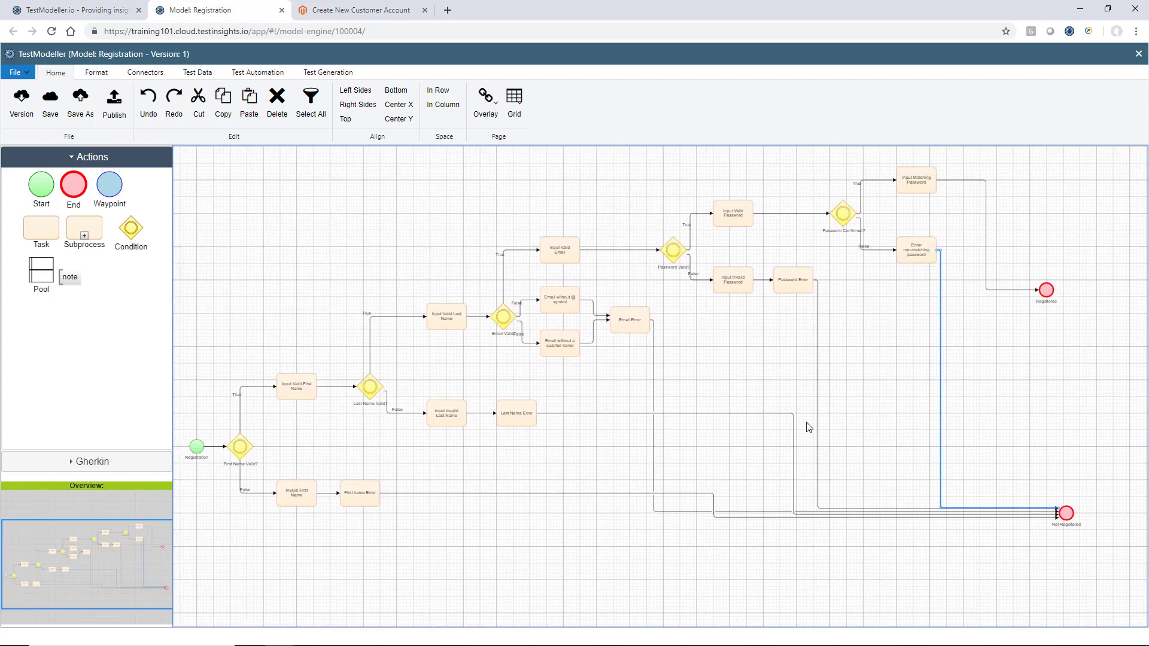
{"action": "scroll", "coordinate": [809, 427], "scroll_direction": "up", "scroll_amount": 1}
{"action": "left_click", "coordinate": [808, 427]}
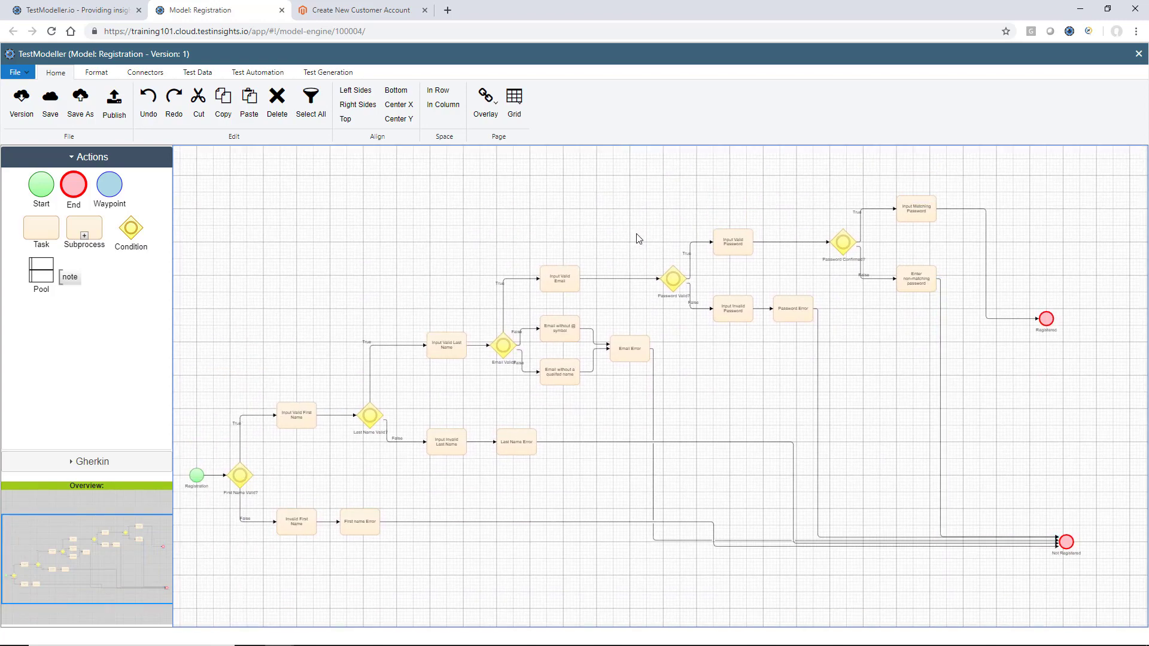
Save the Registration model and generate test cases from the flowchart
{"action": "left_click", "coordinate": [50, 100]}
{"action": "left_click", "coordinate": [436, 367]}
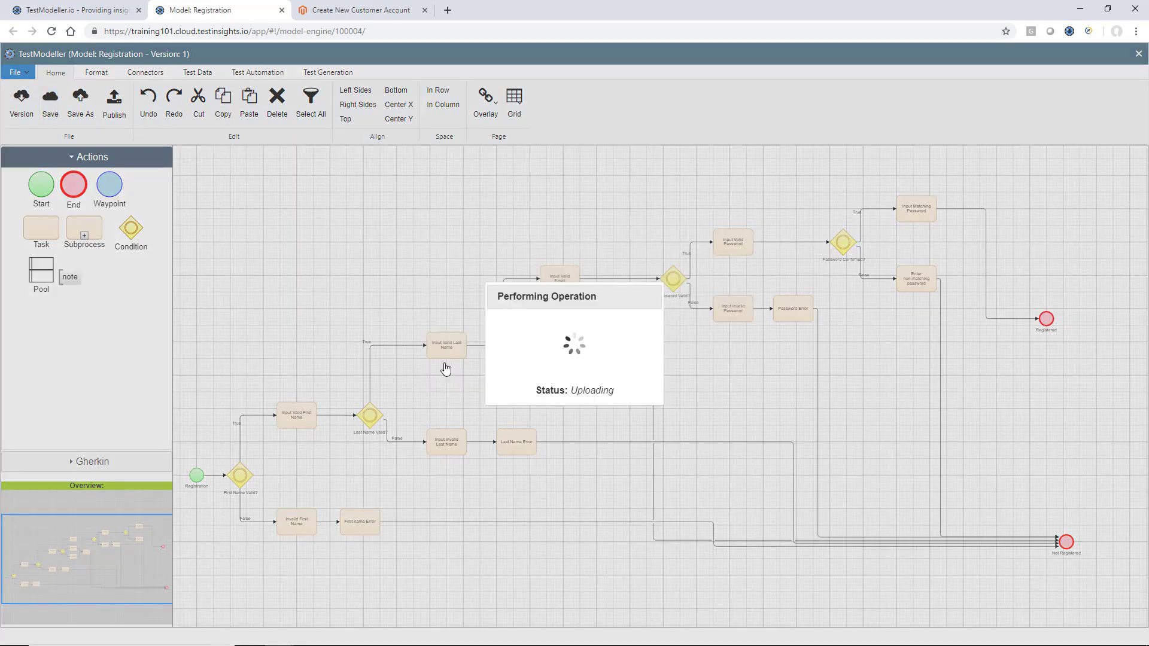
{"action": "left_click", "coordinate": [331, 71]}
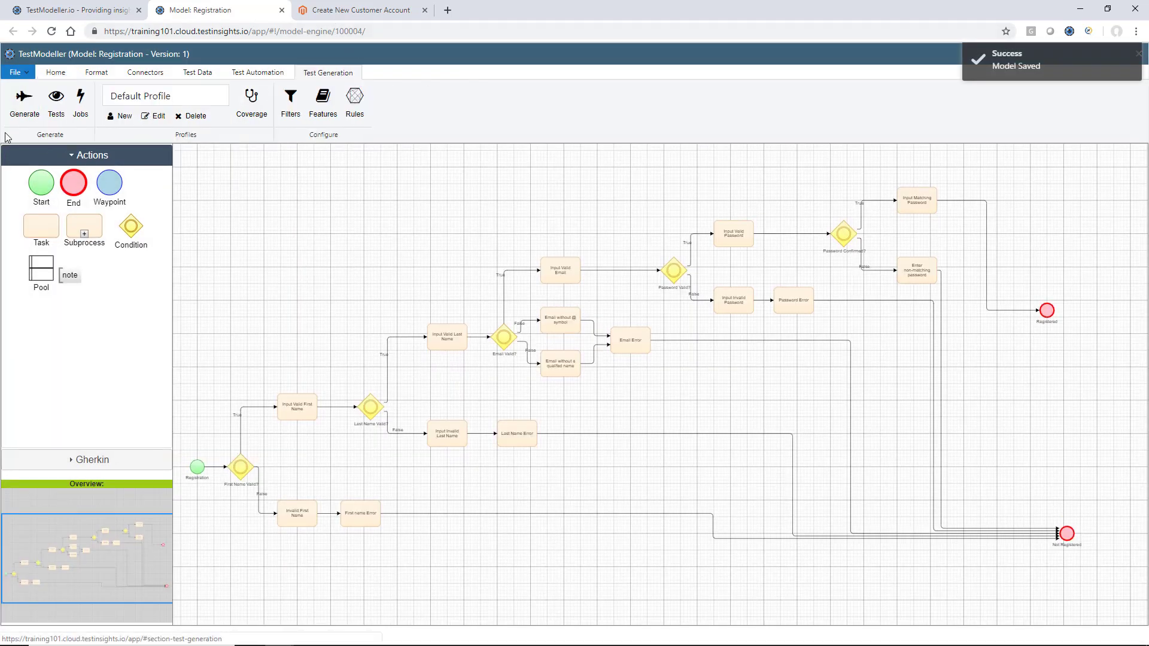
{"action": "left_click", "coordinate": [23, 115]}
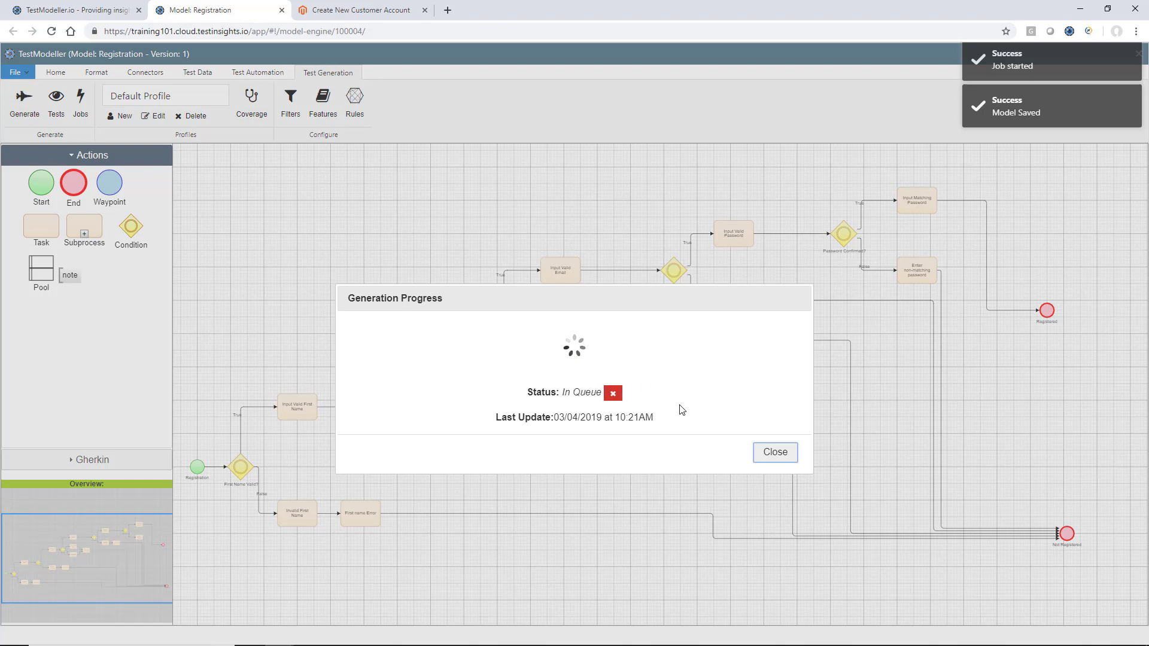
{"action": "left_click", "coordinate": [773, 406]}
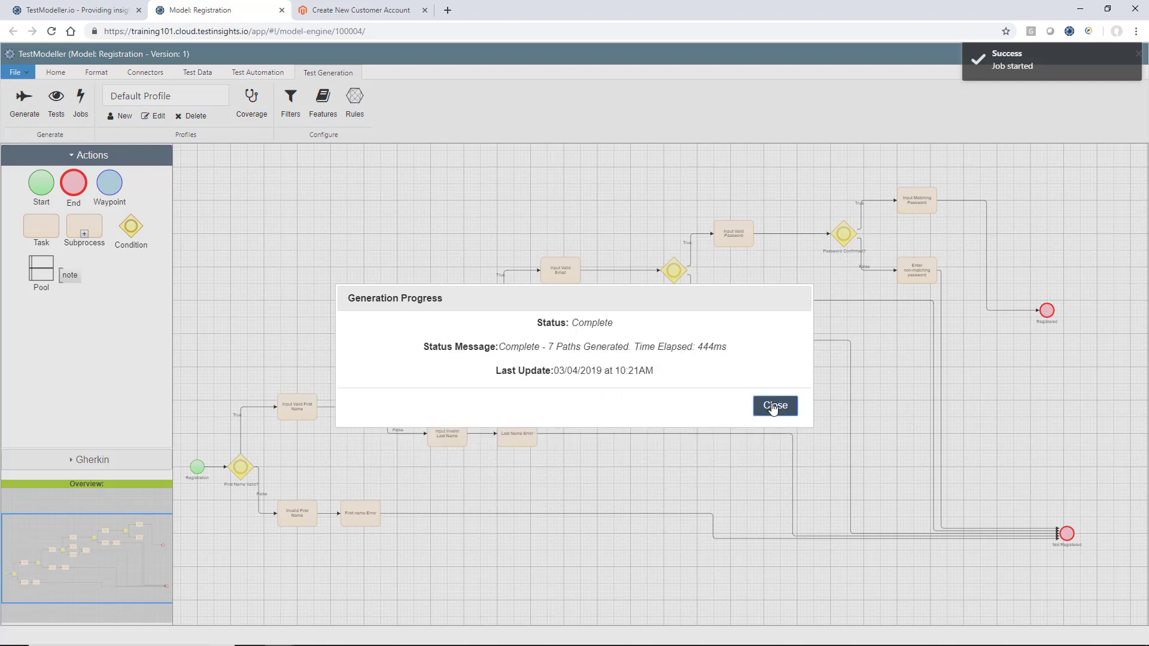
Review the paths of Registered1 and NotRegistered2–7, then close the test case list
{"action": "left_click", "coordinate": [56, 108]}
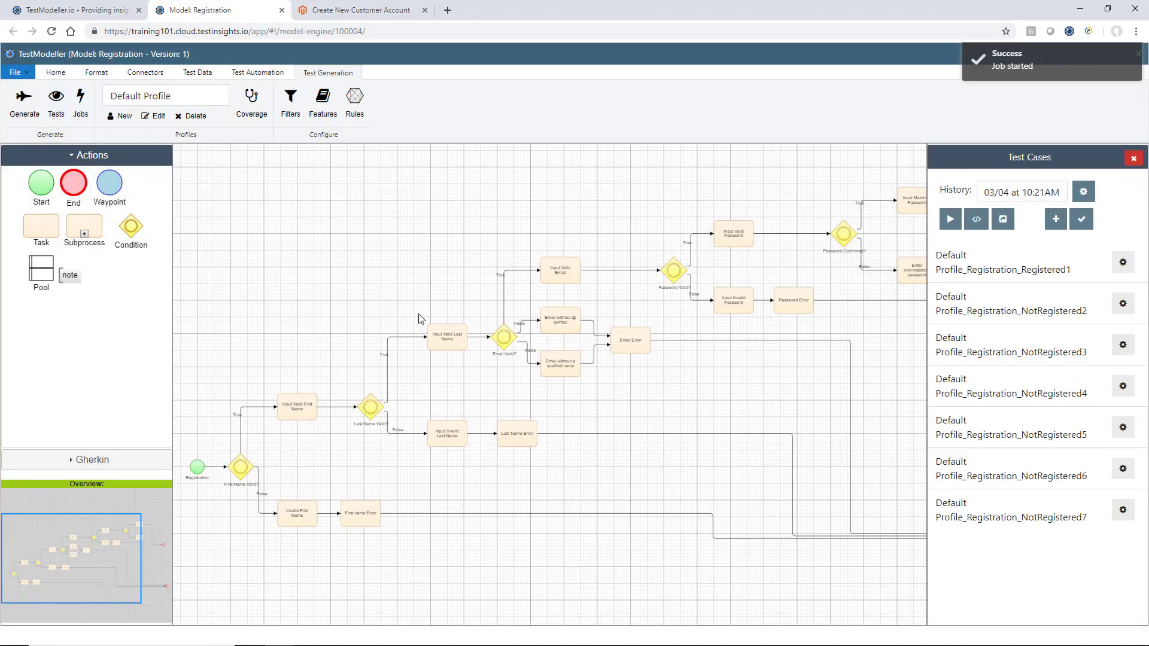
{"action": "left_click", "coordinate": [1022, 257]}
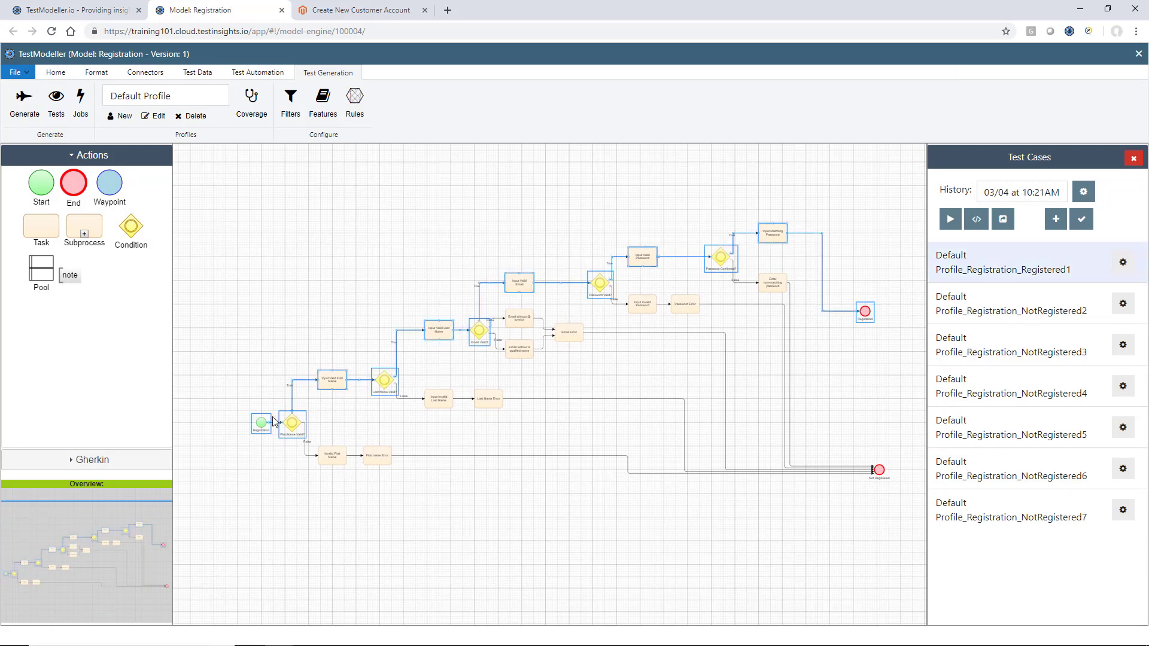
{"action": "left_click", "coordinate": [987, 323]}
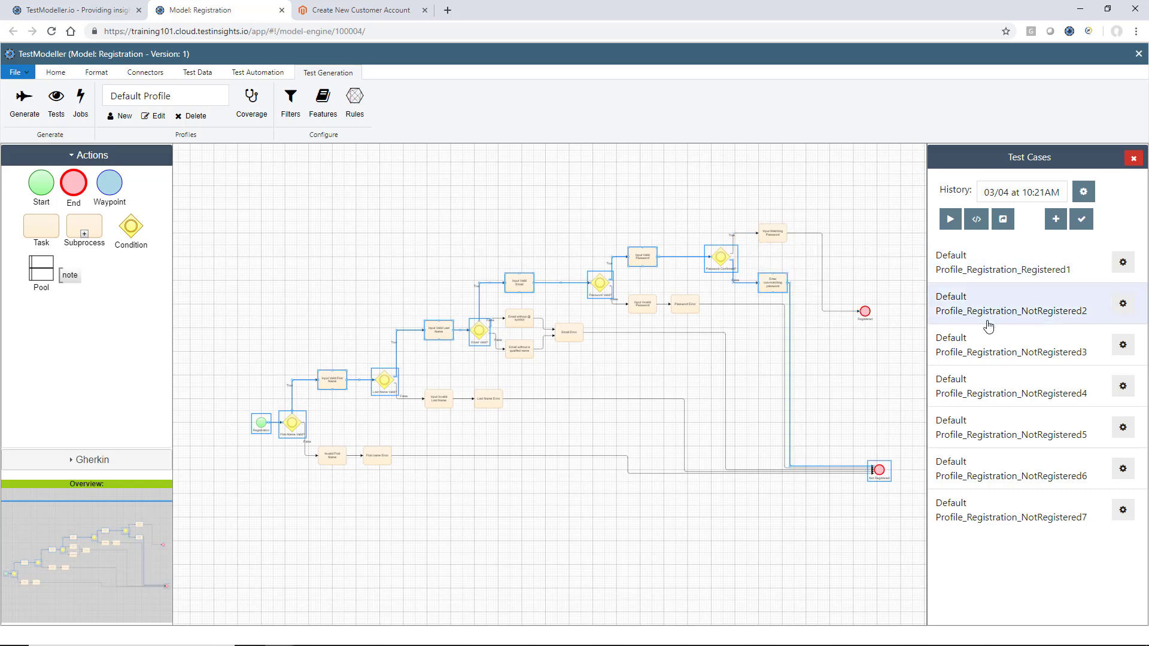
{"action": "left_click", "coordinate": [992, 344]}
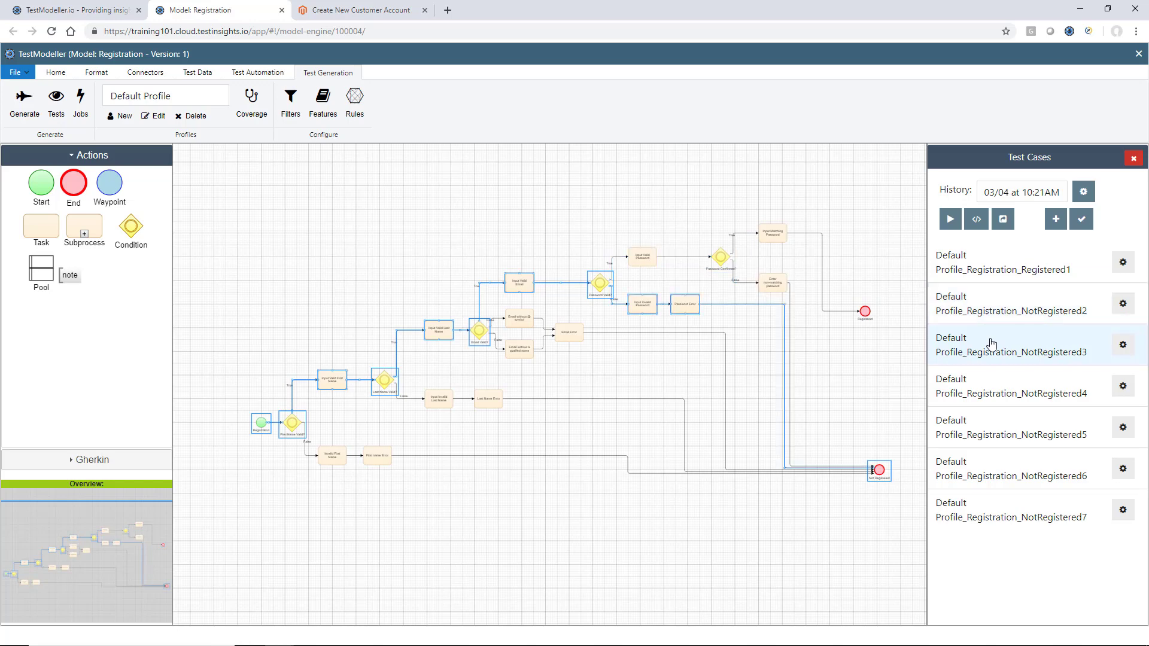
{"action": "left_click", "coordinate": [1000, 377]}
{"action": "left_click", "coordinate": [1004, 415]}
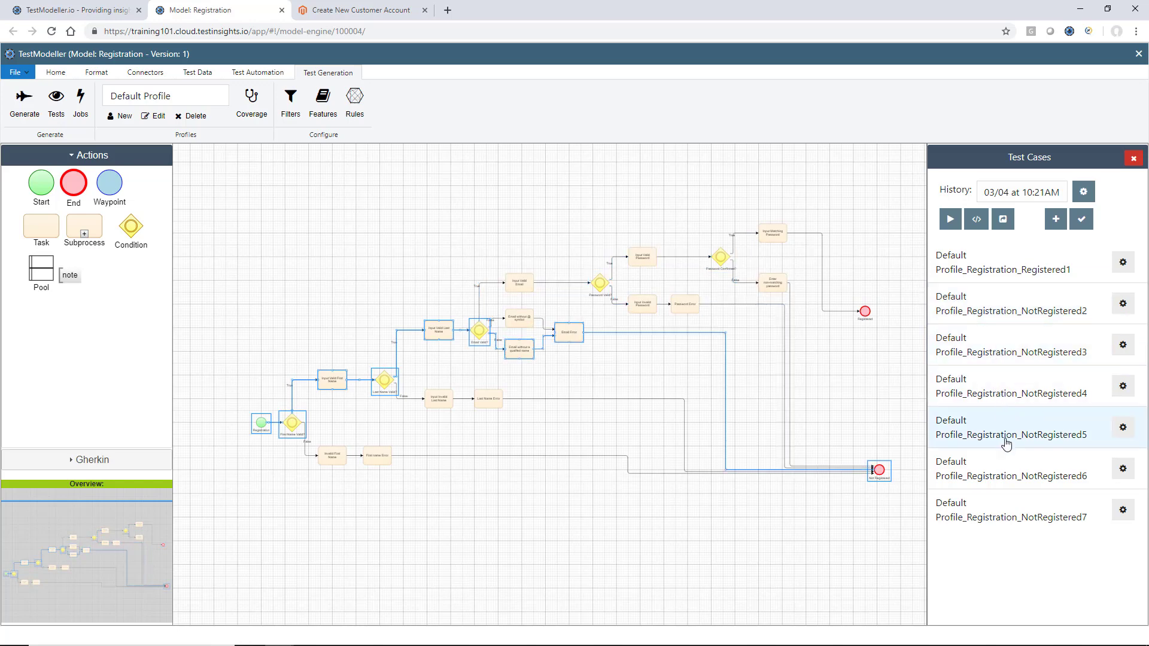
{"action": "left_click", "coordinate": [1008, 464]}
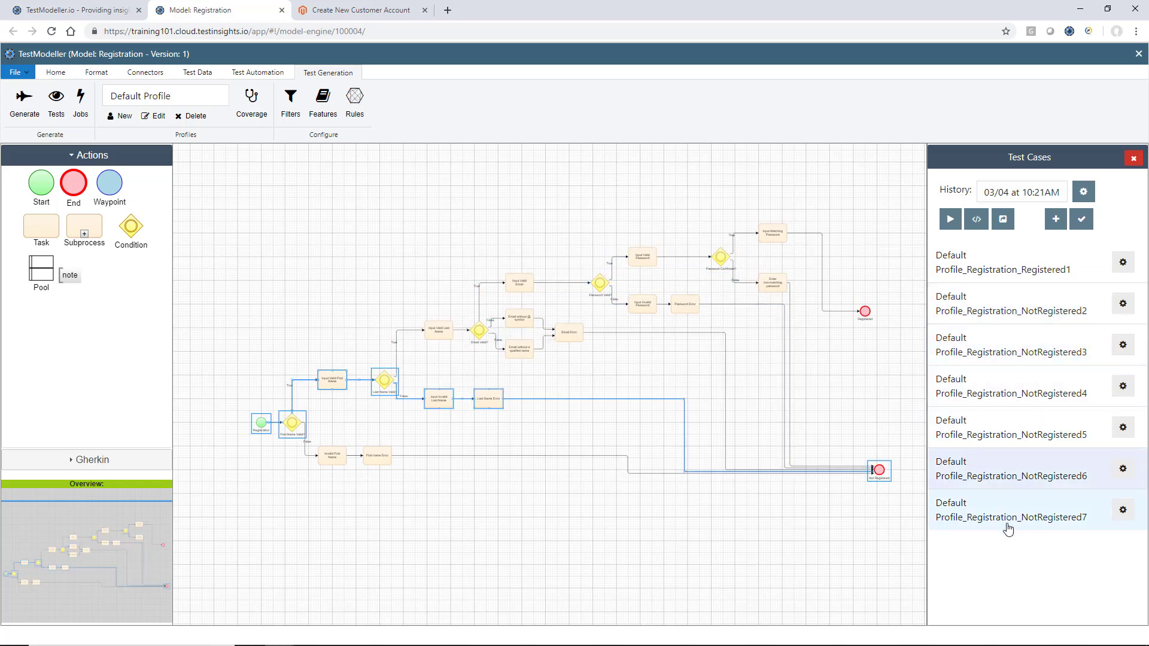
{"action": "left_click", "coordinate": [1008, 530]}
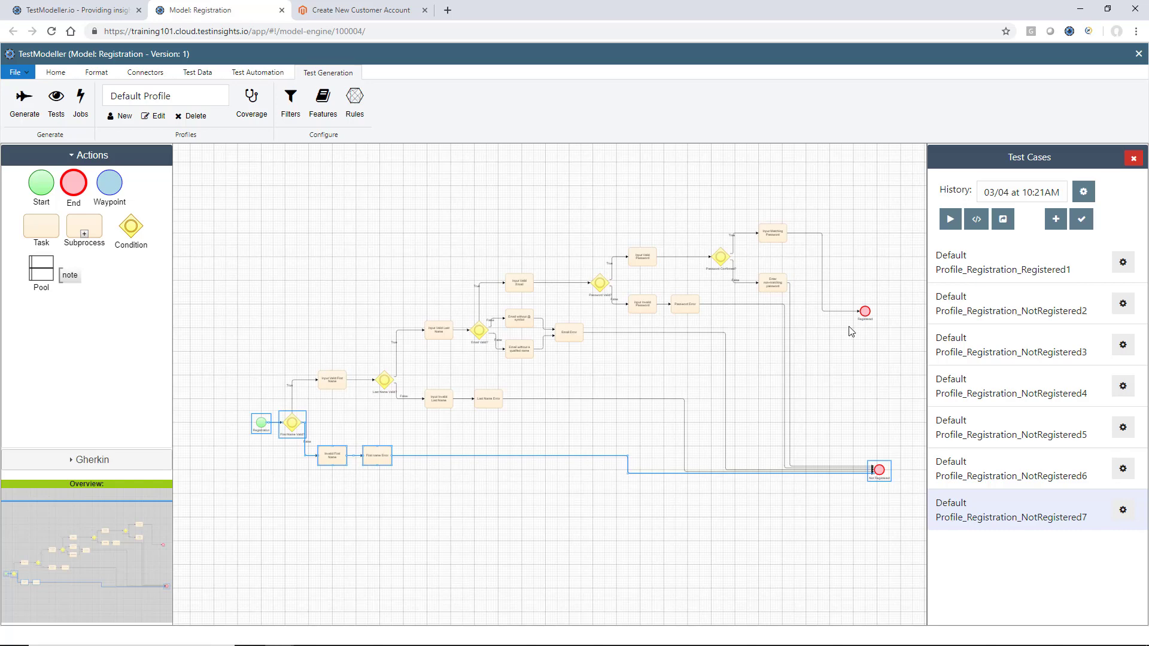
{"action": "scroll", "coordinate": [851, 331], "scroll_direction": "up", "scroll_amount": 1}
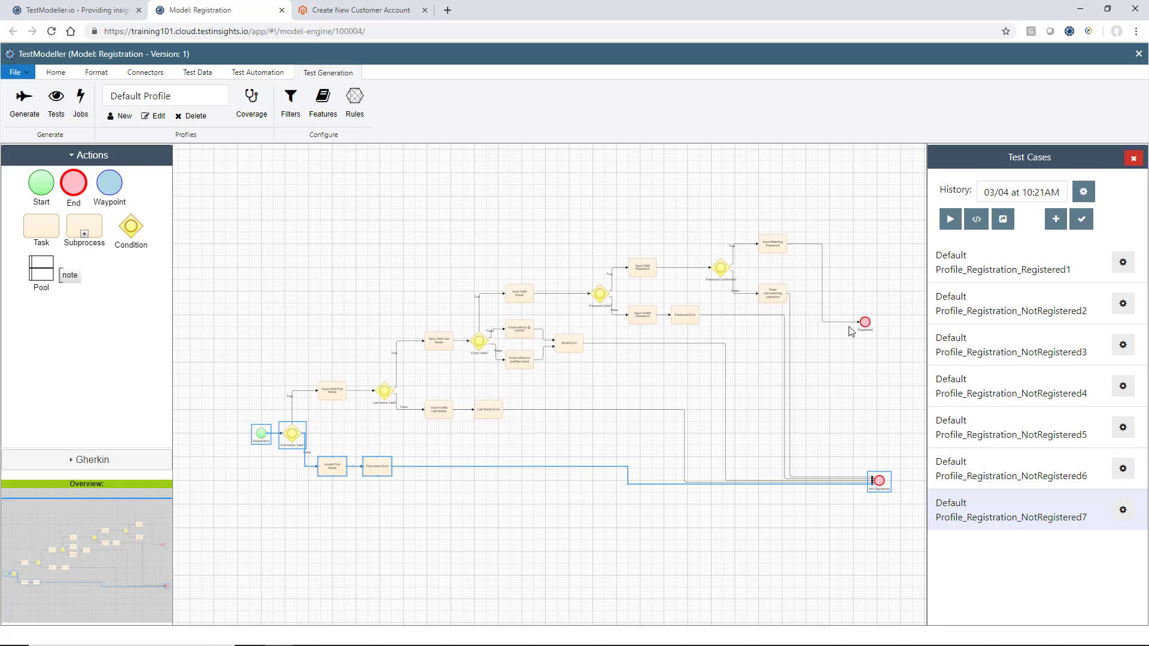
{"action": "left_click", "coordinate": [1133, 159]}
{"action": "scroll", "coordinate": [431, 301], "scroll_direction": "down", "scroll_amount": 1}
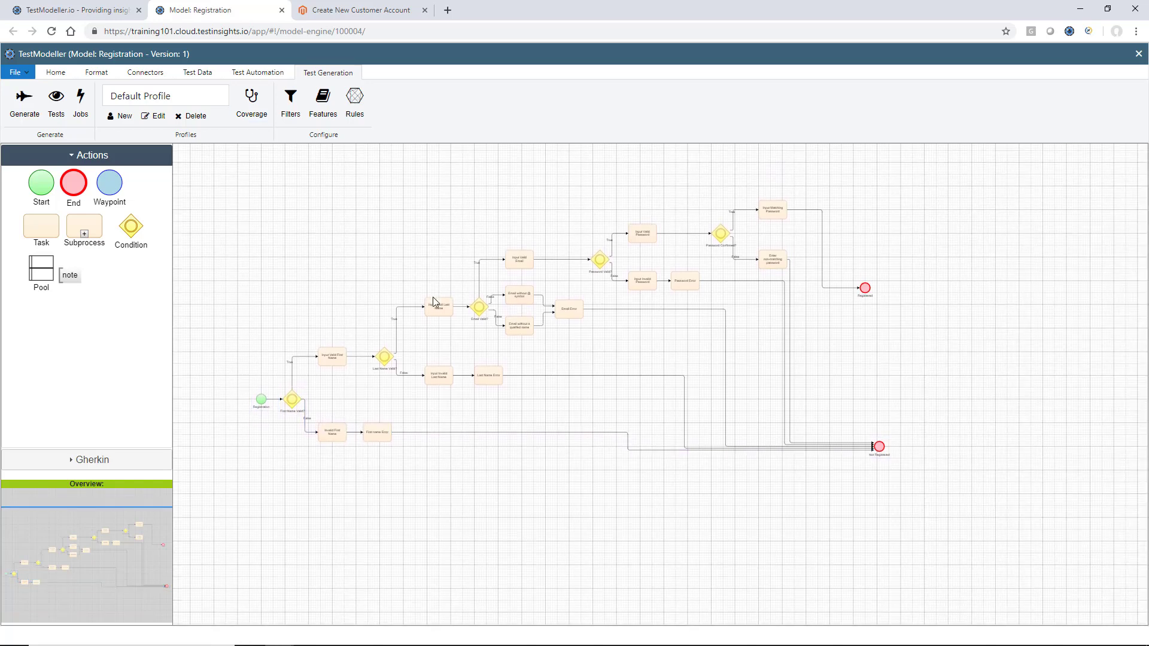
Add FirstName, LastName and Email as test-data variables
{"action": "left_click", "coordinate": [204, 74]}
{"action": "left_click", "coordinate": [24, 106]}
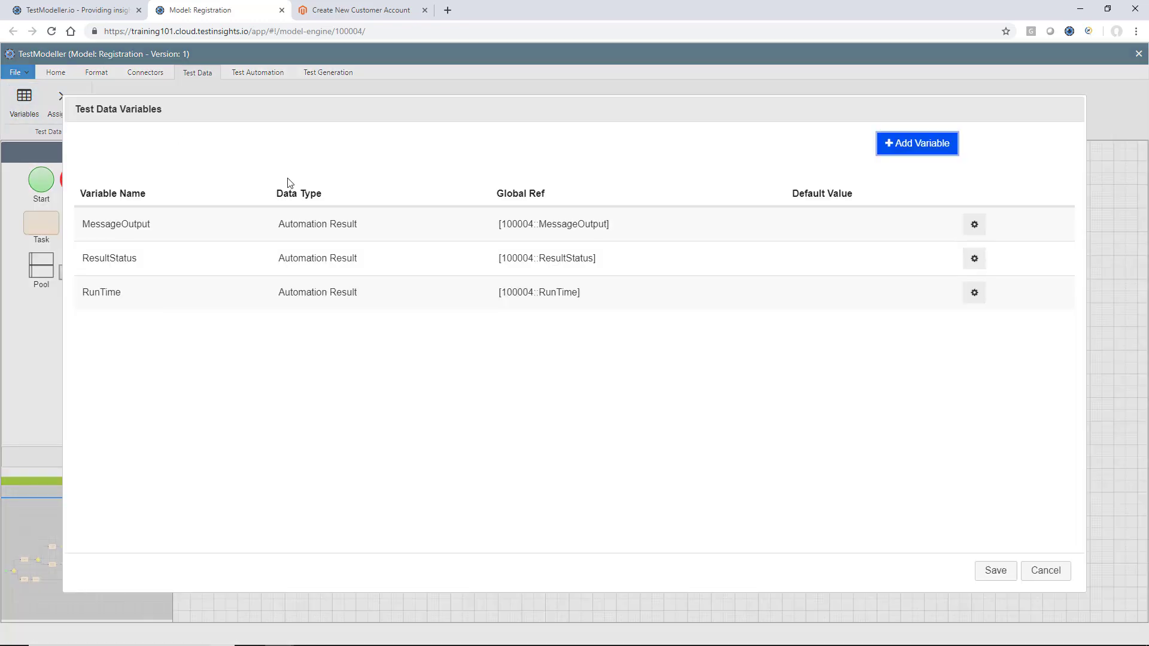
{"action": "left_click", "coordinate": [952, 144]}
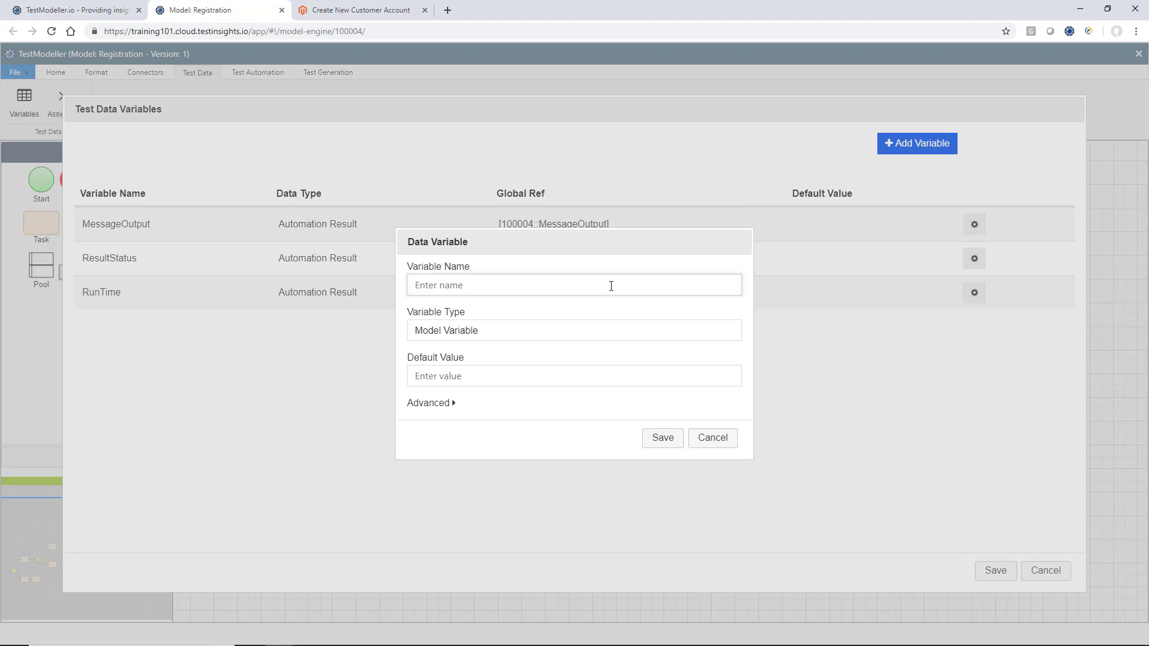
{"action": "type", "text": "FirstName"}
{"action": "left_click", "coordinate": [661, 438]}
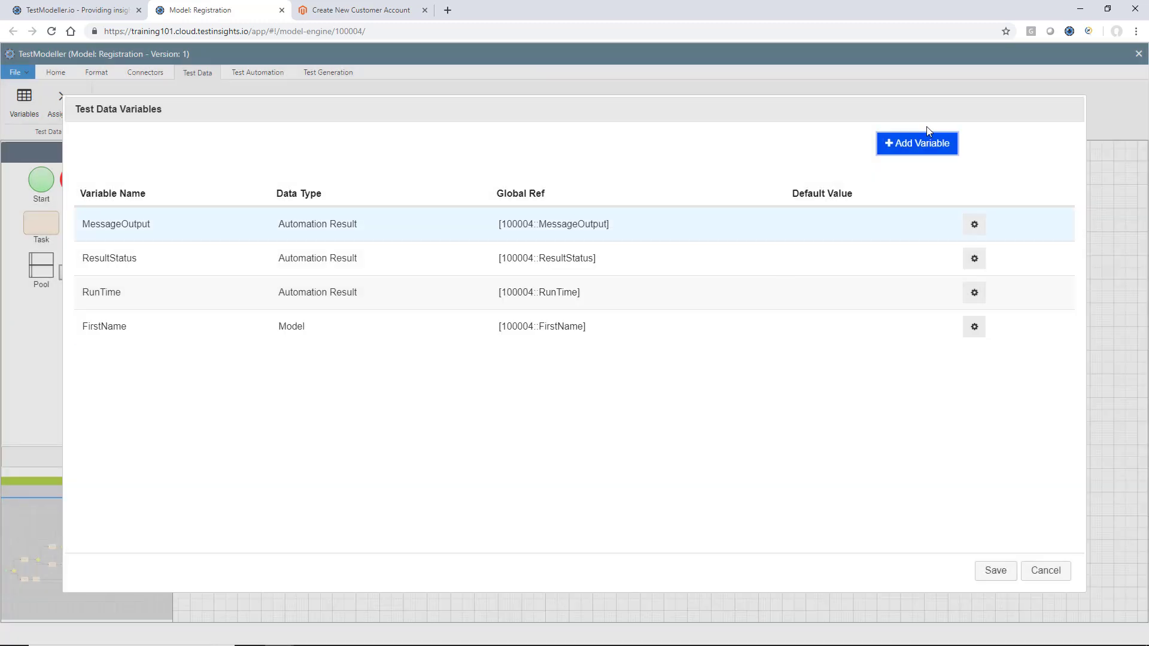
{"action": "left_click", "coordinate": [918, 145]}
{"action": "type", "text": "LastName"}
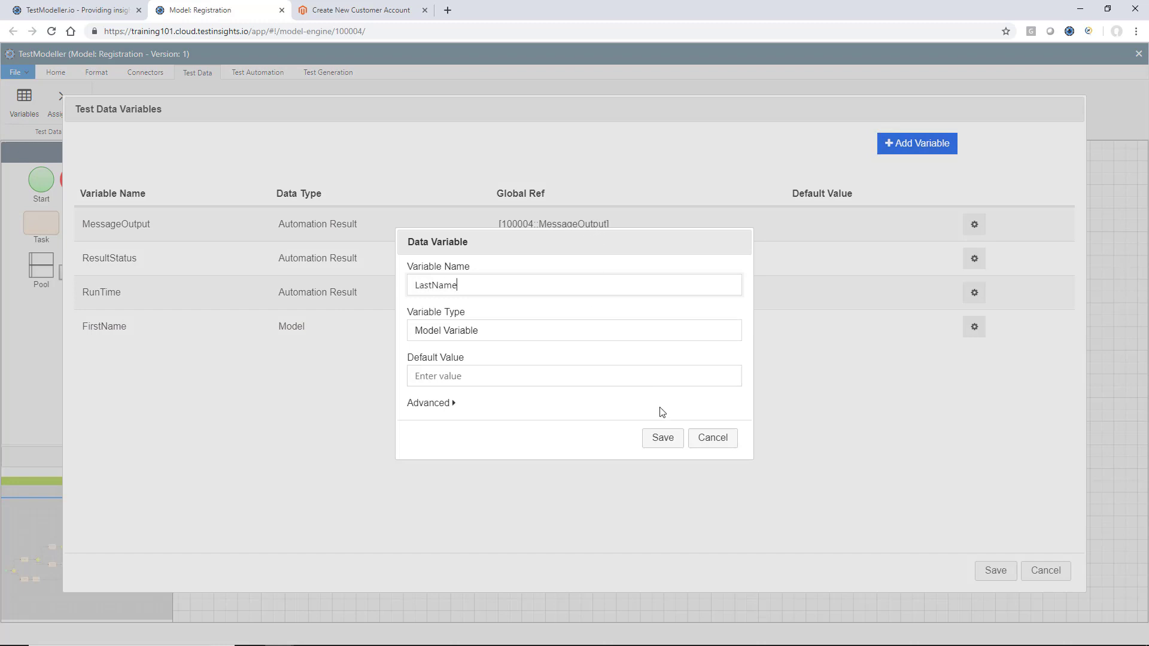
{"action": "left_click", "coordinate": [663, 438]}
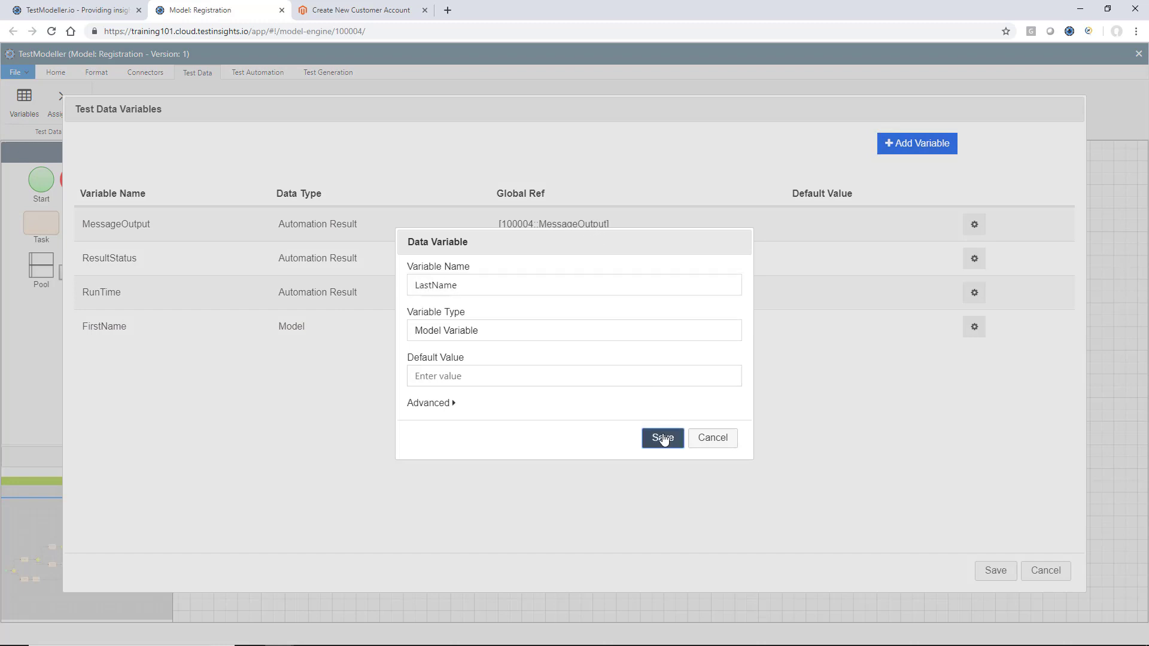
{"action": "left_click", "coordinate": [938, 150]}
{"action": "type", "text": "Email"}
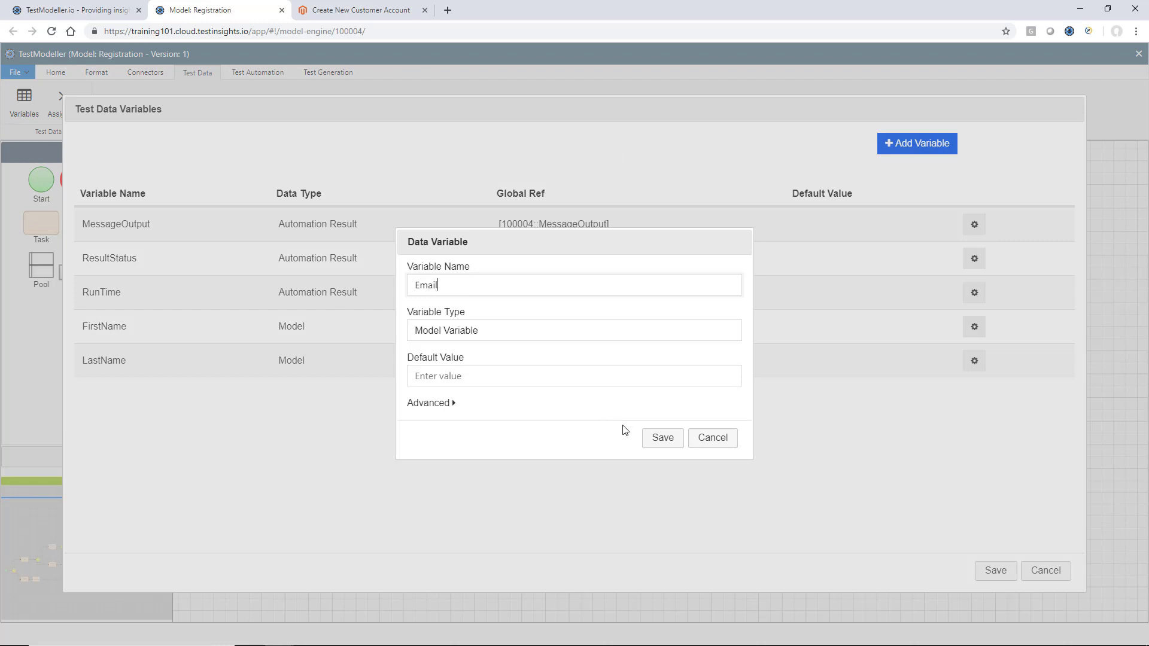
{"action": "left_click", "coordinate": [661, 438]}
Add Password and PasswordConfirmation variables and save the variable list
{"action": "left_click", "coordinate": [908, 149]}
{"action": "type", "text": "P"}
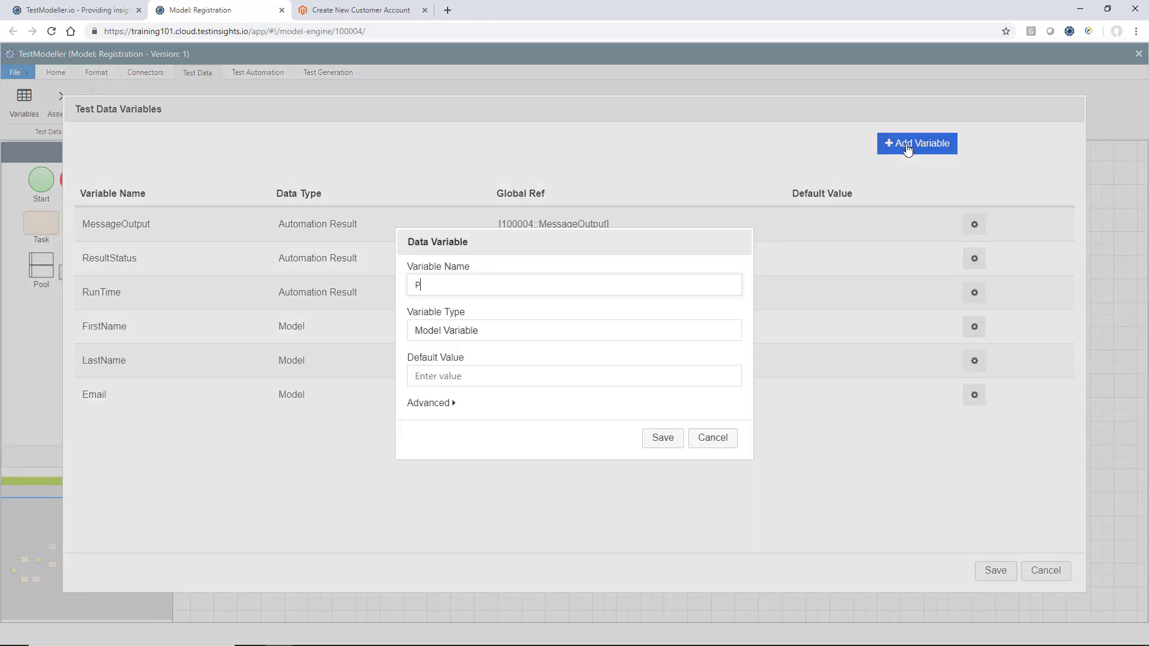
{"action": "type", "text": "assword"}
{"action": "left_click", "coordinate": [661, 440]}
{"action": "left_click", "coordinate": [933, 142]}
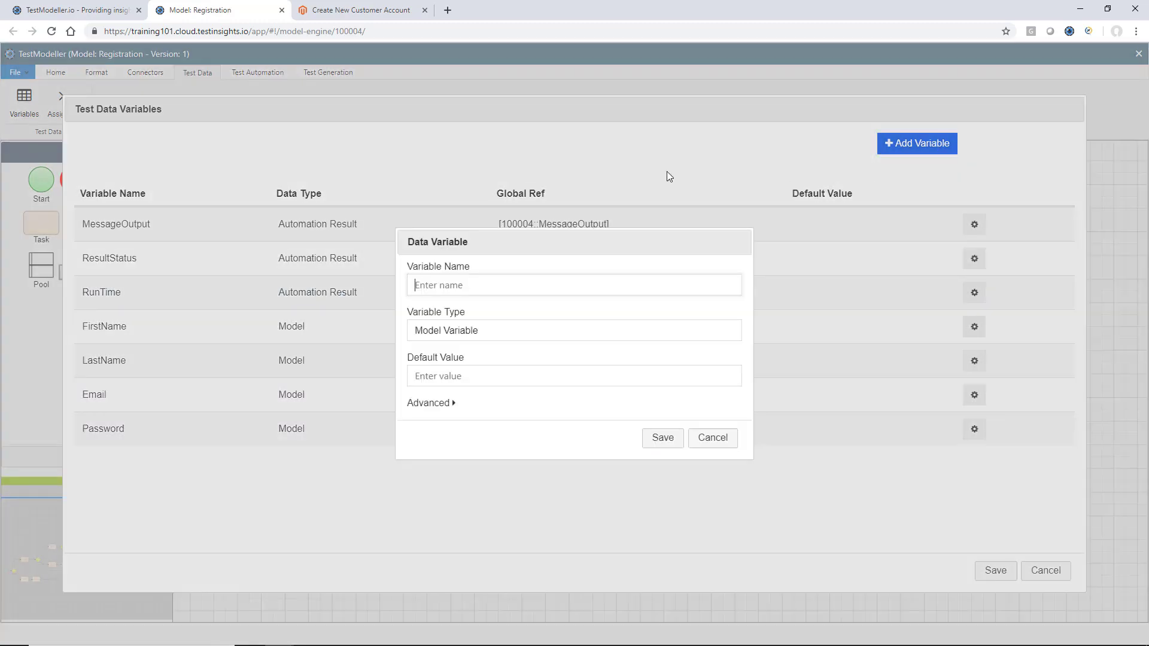
{"action": "type", "text": "Mat"}
{"action": "left_click", "coordinate": [665, 437]}
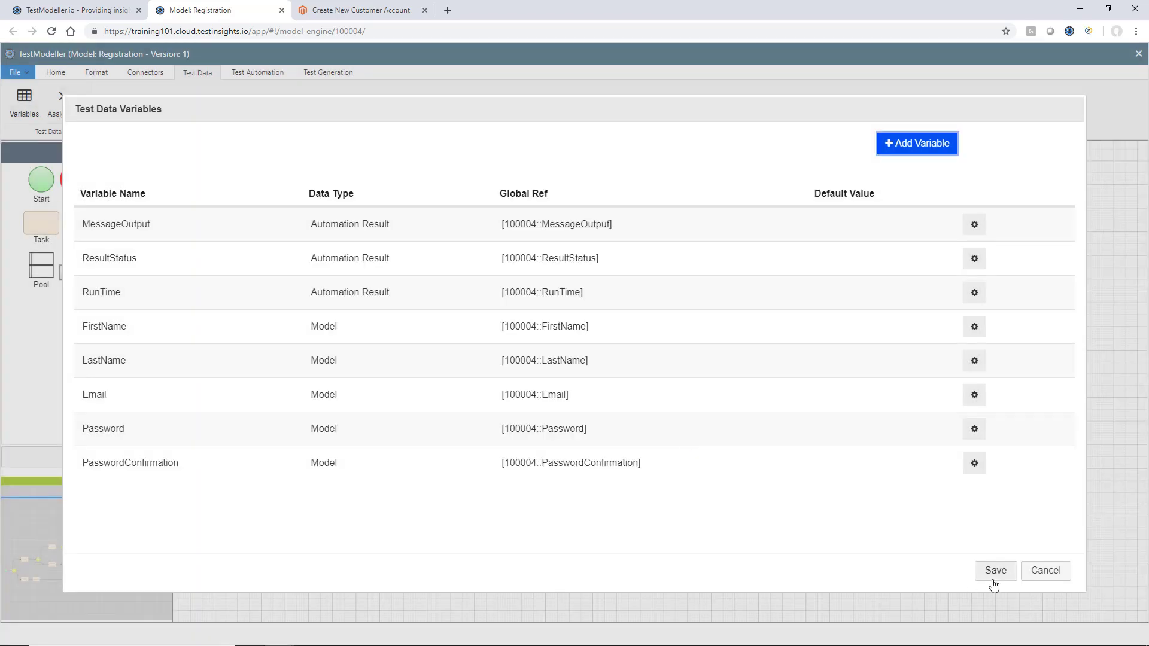
{"action": "left_click", "coordinate": [996, 572]}
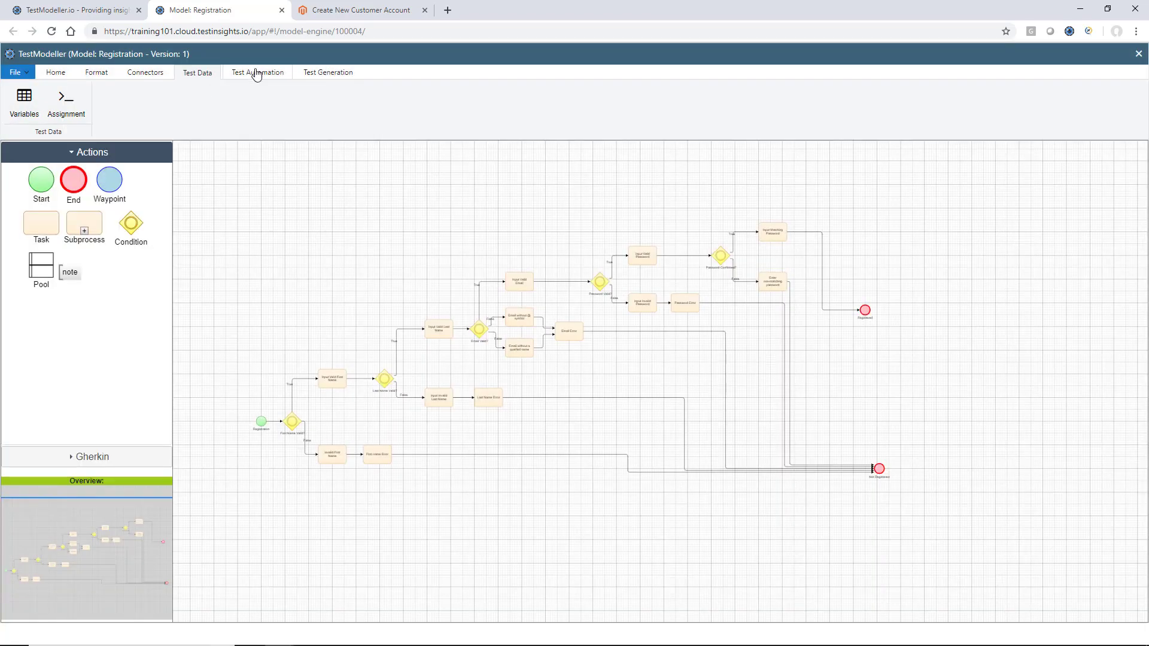
Assign the FirstName variable to the Input Valid First Name task
{"action": "left_click", "coordinate": [66, 103]}
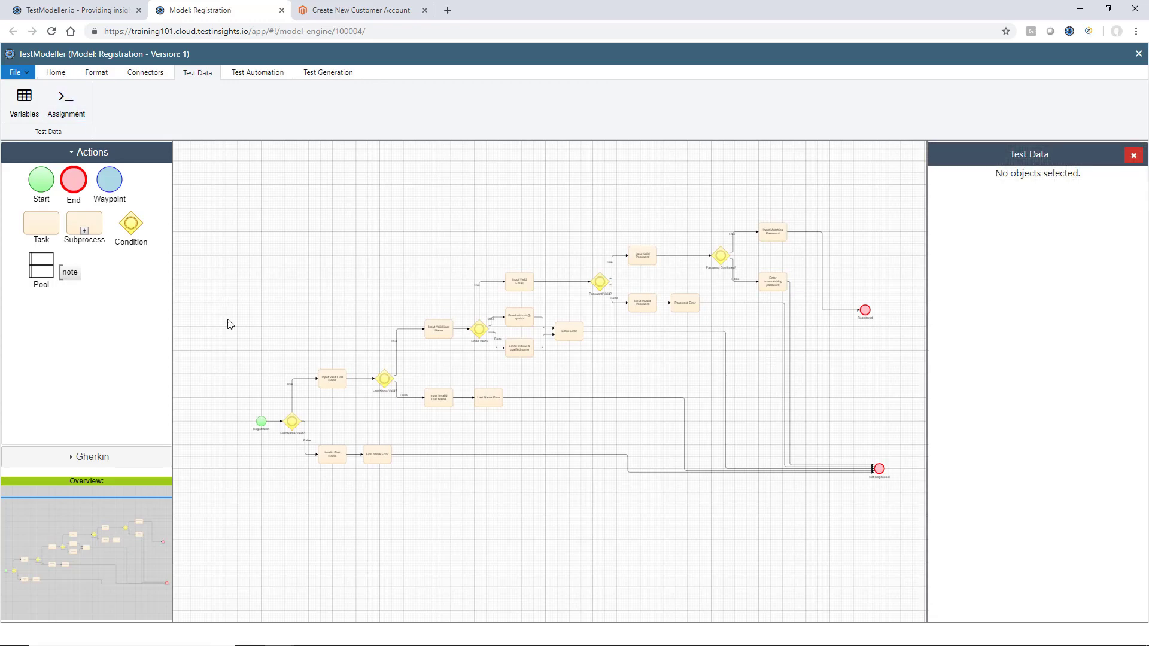
{"action": "scroll", "coordinate": [230, 324], "scroll_direction": "up", "scroll_amount": 4}
{"action": "scroll", "coordinate": [462, 356], "scroll_direction": "down", "scroll_amount": 3}
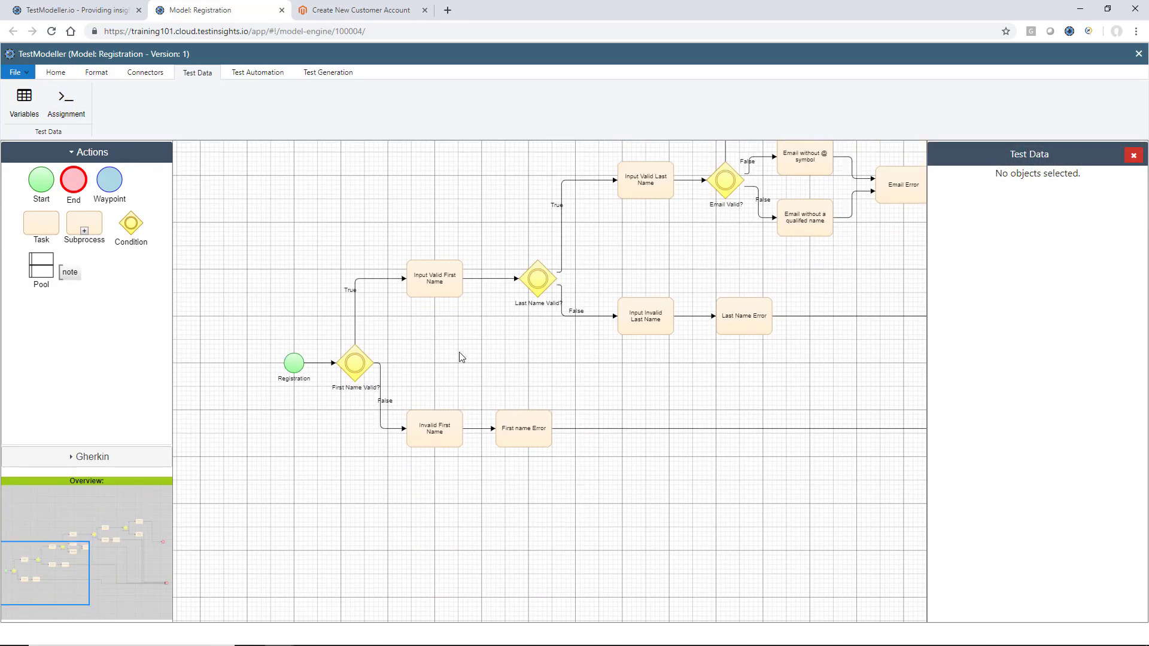
{"action": "left_click", "coordinate": [433, 293]}
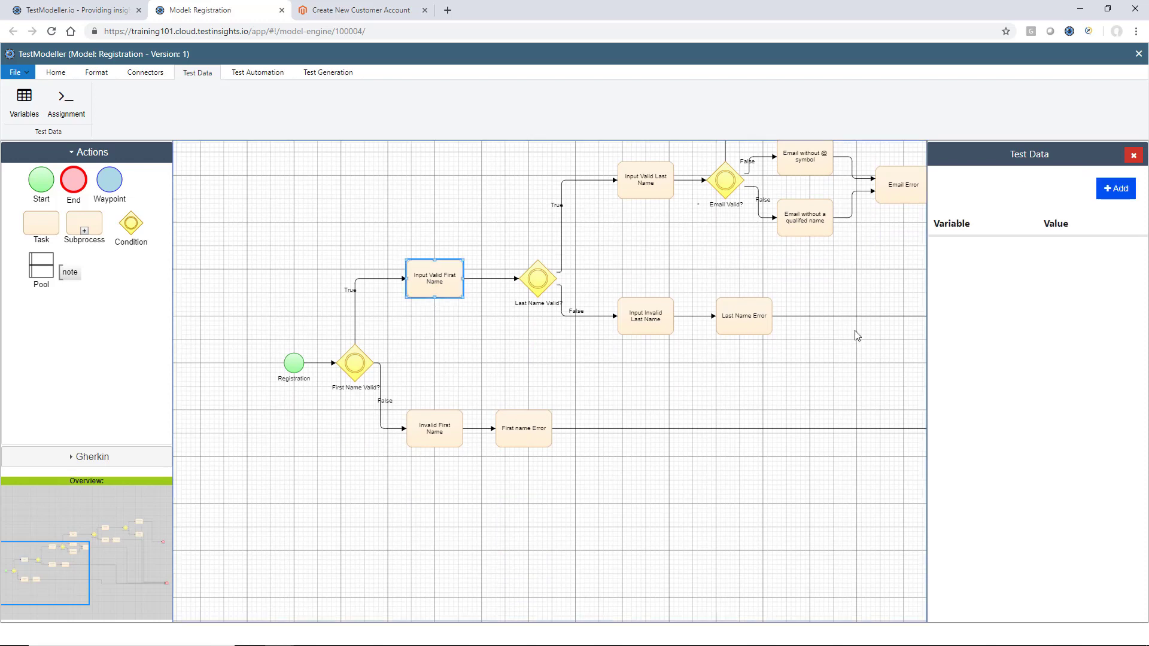
{"action": "left_click", "coordinate": [1115, 188]}
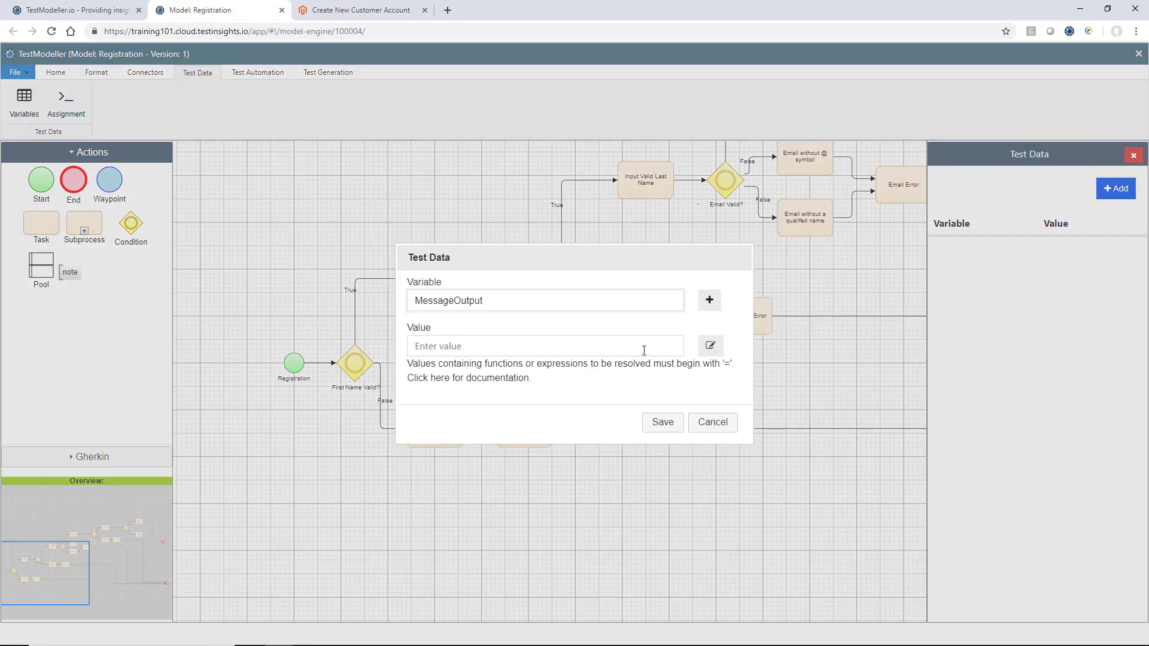
{"action": "left_click", "coordinate": [595, 301]}
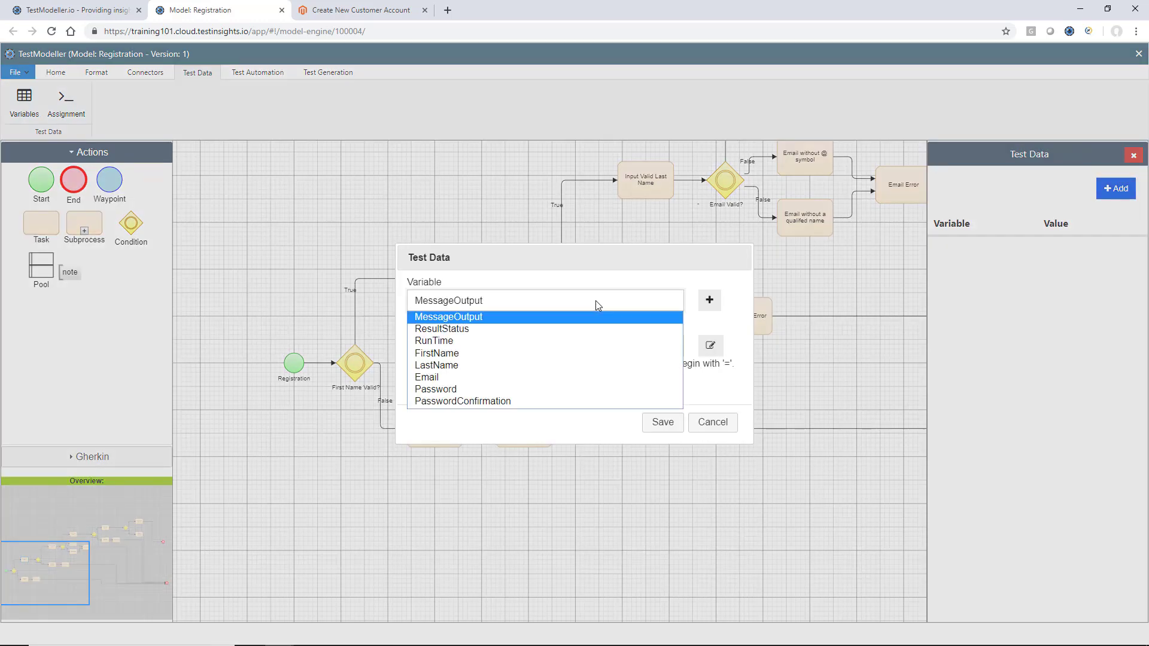
{"action": "left_click", "coordinate": [582, 353]}
Set FirstName's value to DataGen.Name.FirstName() and save it on the block
{"action": "left_click", "coordinate": [711, 345]}
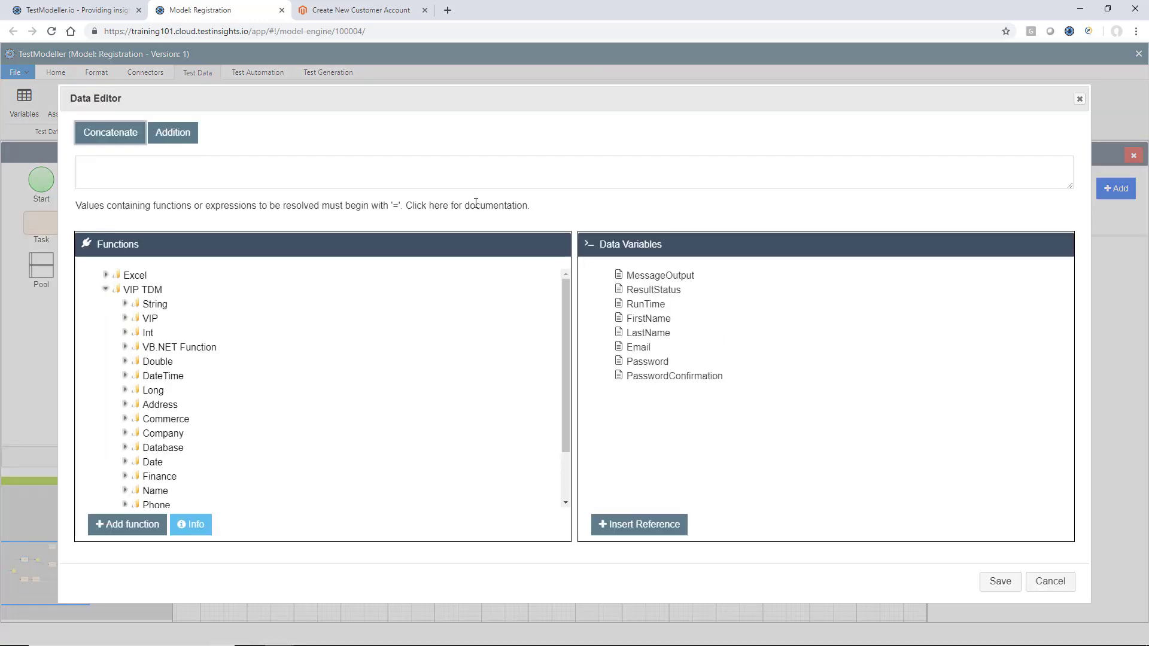
{"action": "left_click", "coordinate": [470, 178]}
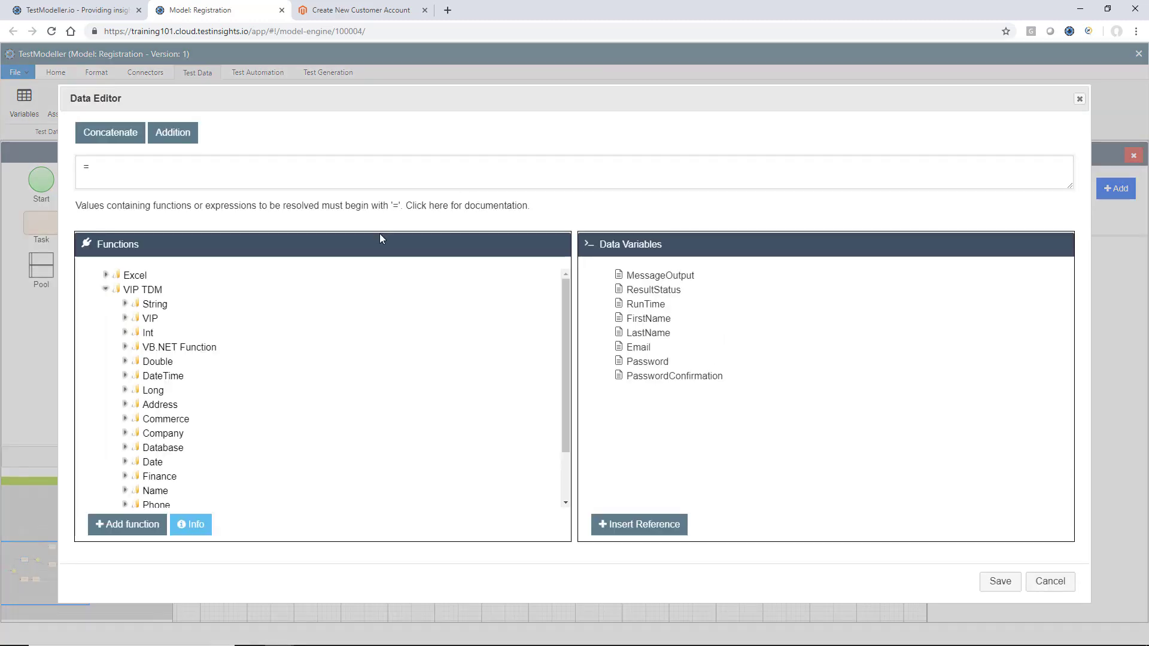
{"action": "scroll", "coordinate": [347, 357], "scroll_direction": "down", "scroll_amount": 1}
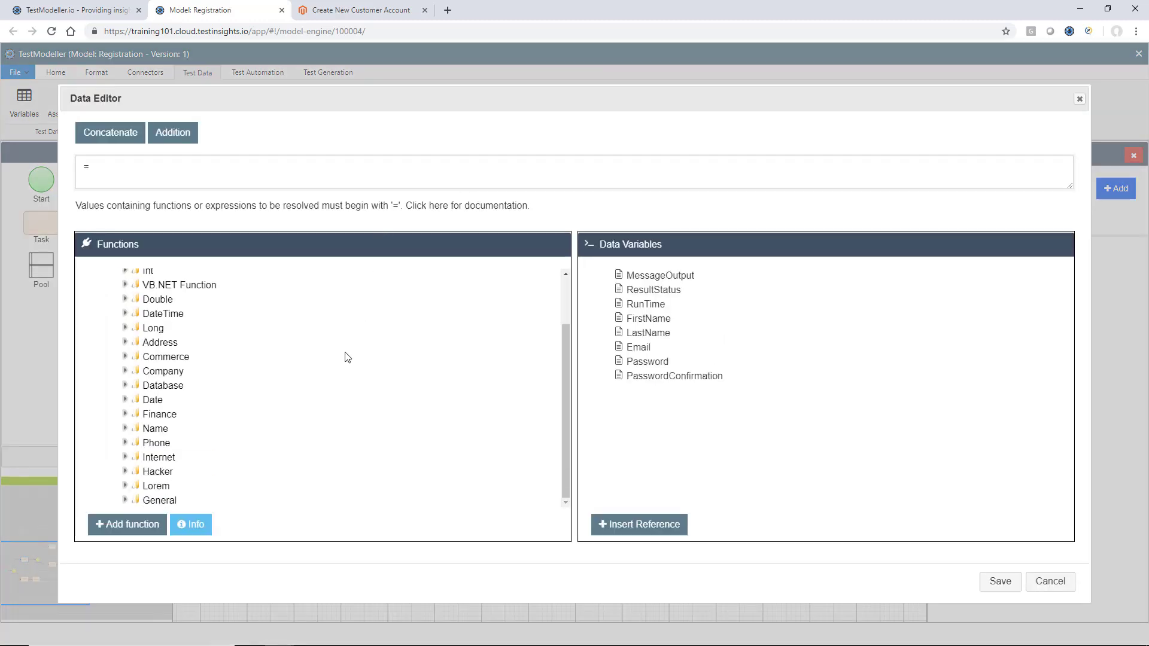
{"action": "left_click", "coordinate": [125, 429]}
{"action": "scroll", "coordinate": [123, 431], "scroll_direction": "down", "scroll_amount": 1}
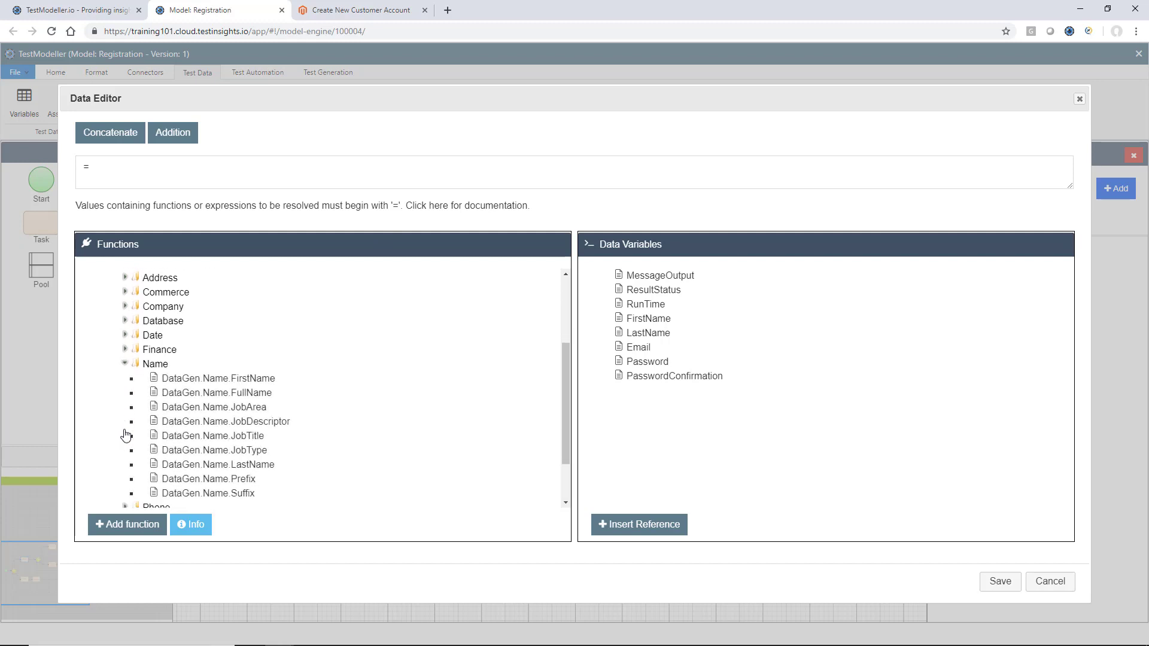
{"action": "left_click", "coordinate": [230, 374]}
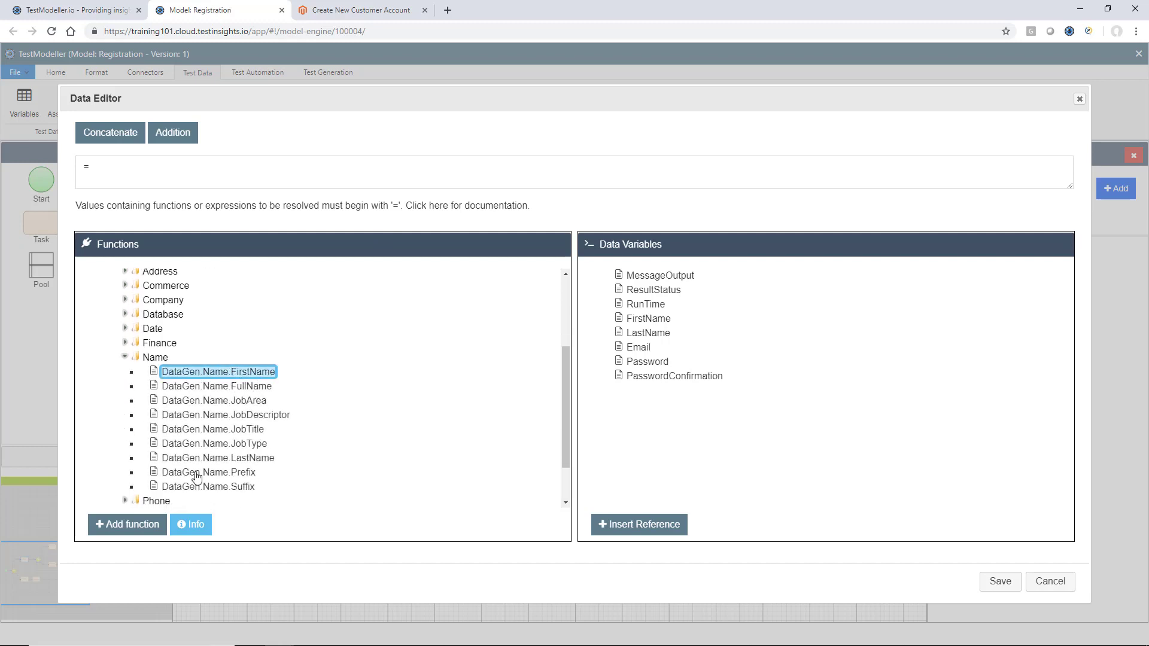
{"action": "left_click", "coordinate": [154, 526]}
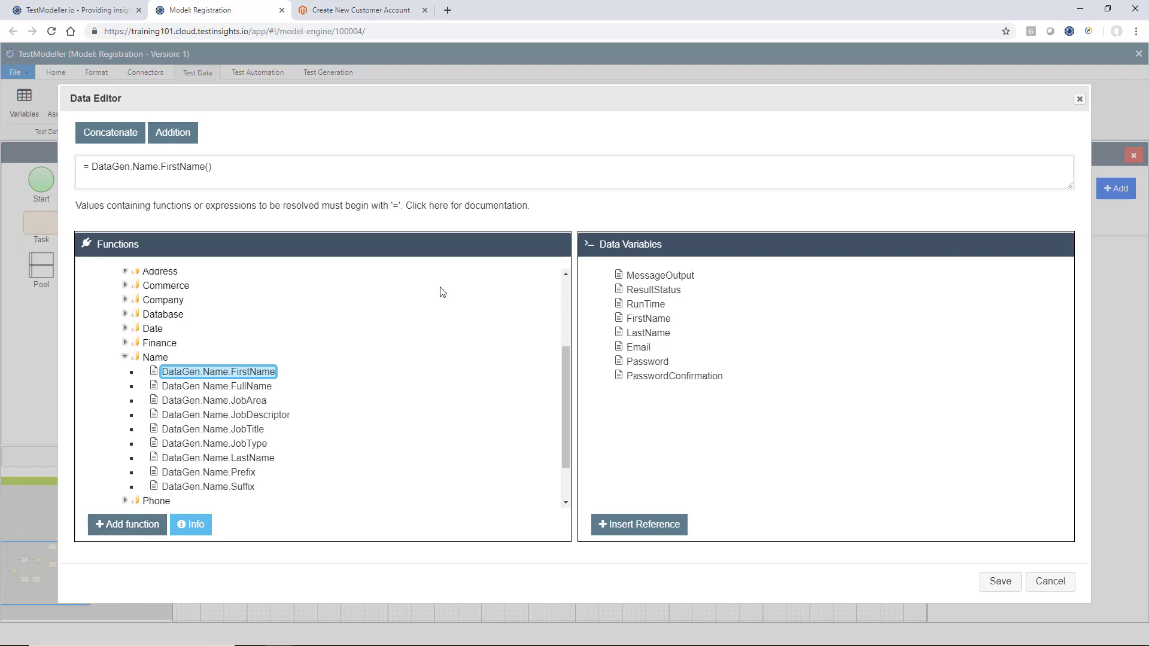
{"action": "left_click", "coordinate": [999, 581]}
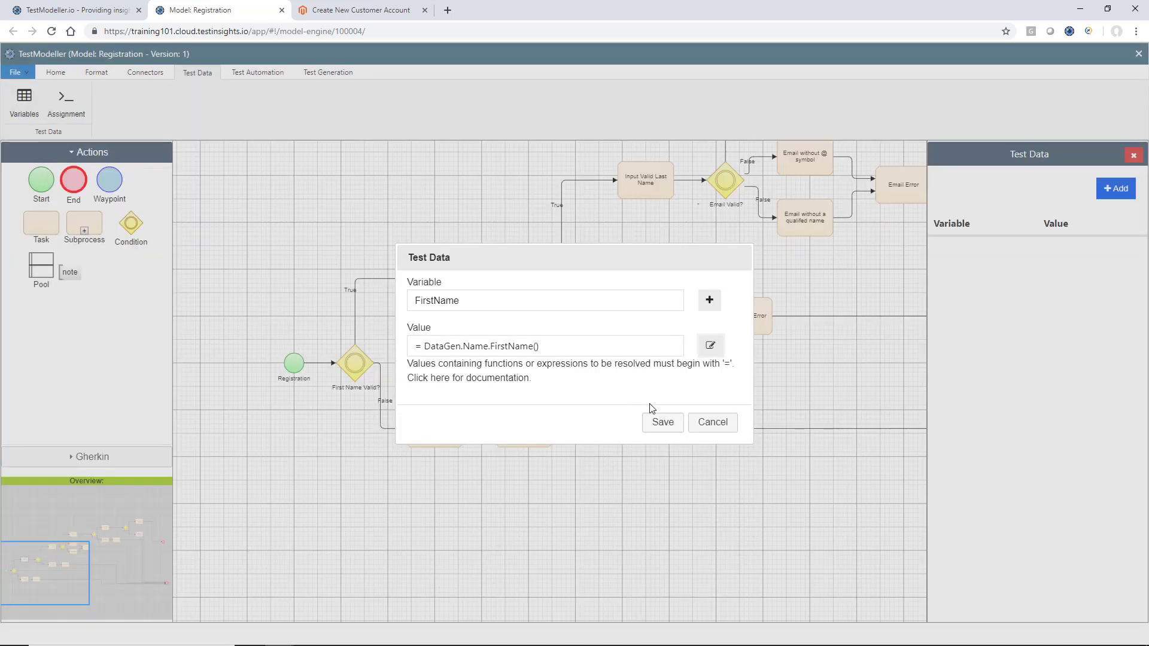
{"action": "left_click", "coordinate": [665, 424]}
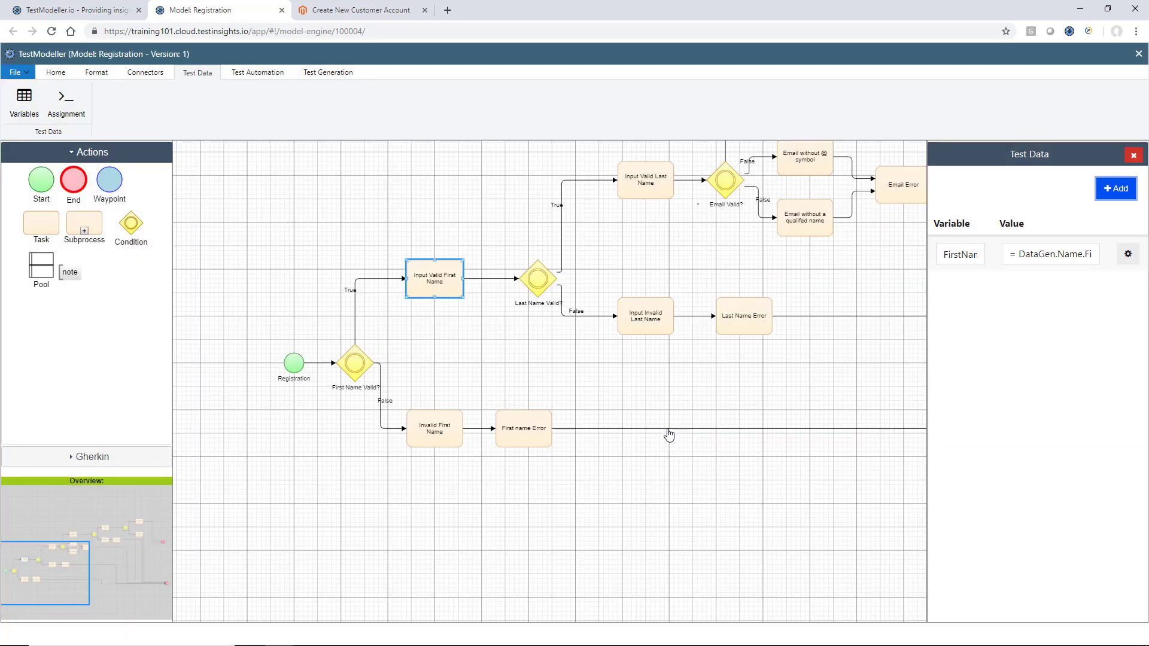
Give Invalid First Name a FirstName value of =""
{"action": "left_click", "coordinate": [431, 437]}
{"action": "left_click", "coordinate": [1129, 191]}
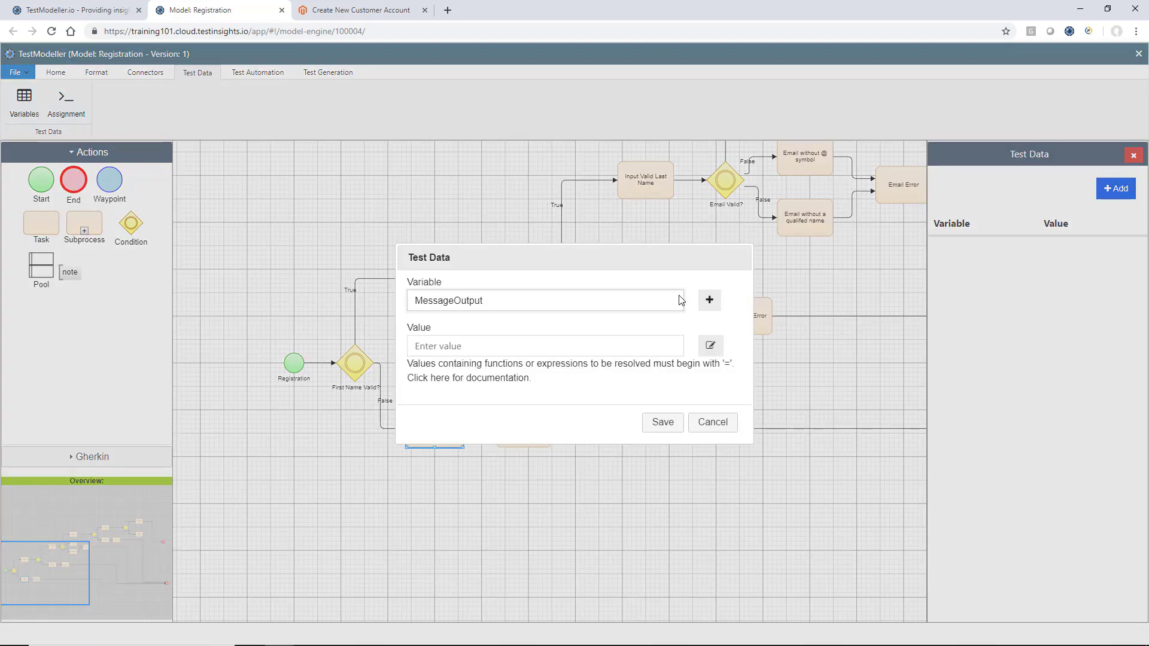
{"action": "left_click", "coordinate": [636, 308]}
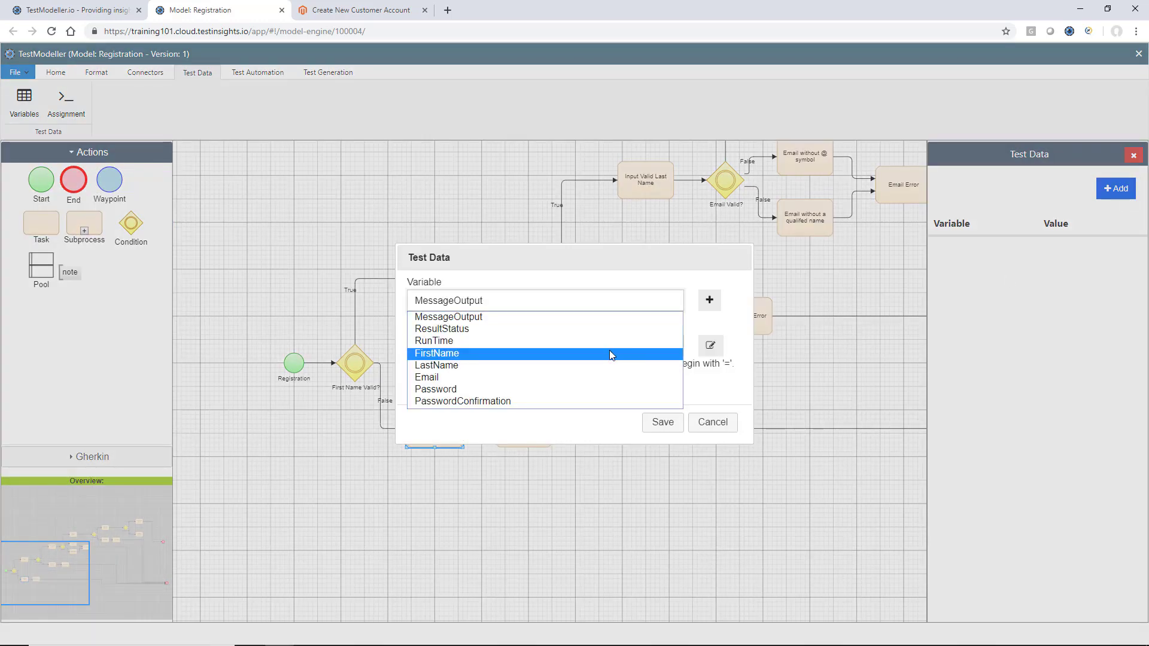
{"action": "left_click", "coordinate": [609, 355]}
{"action": "left_click", "coordinate": [610, 347]}
{"action": "type", "text": "="}
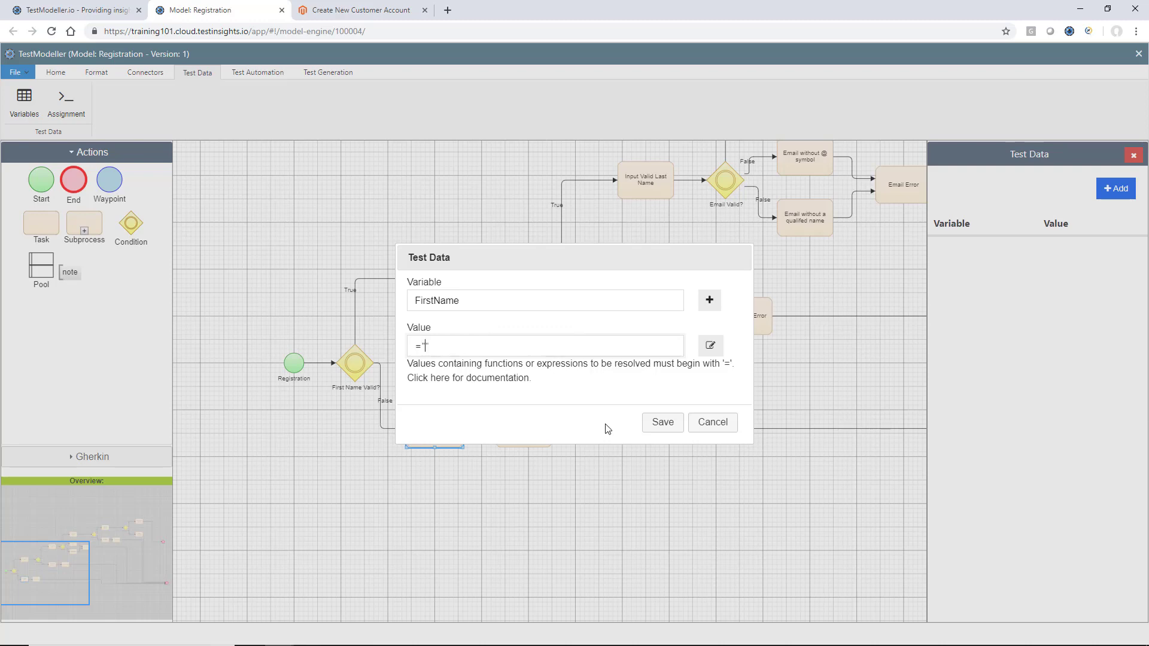
{"action": "left_click", "coordinate": [662, 422]}
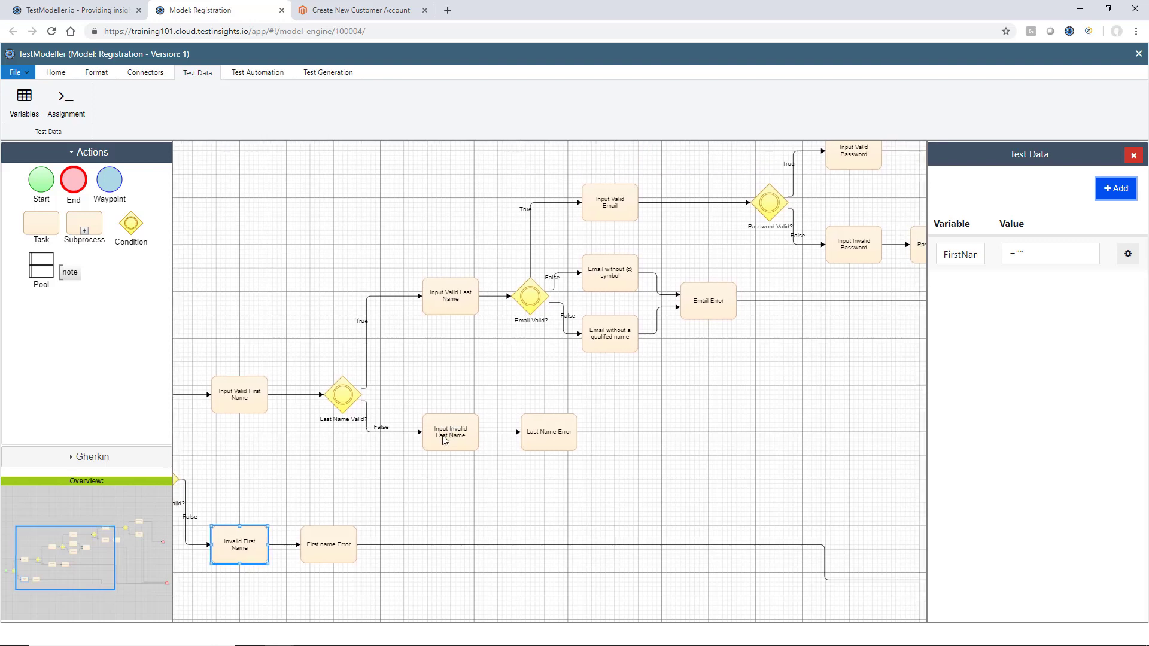
Give Input Invalid Last Name a LastName value of =""
{"action": "left_click", "coordinate": [445, 441]}
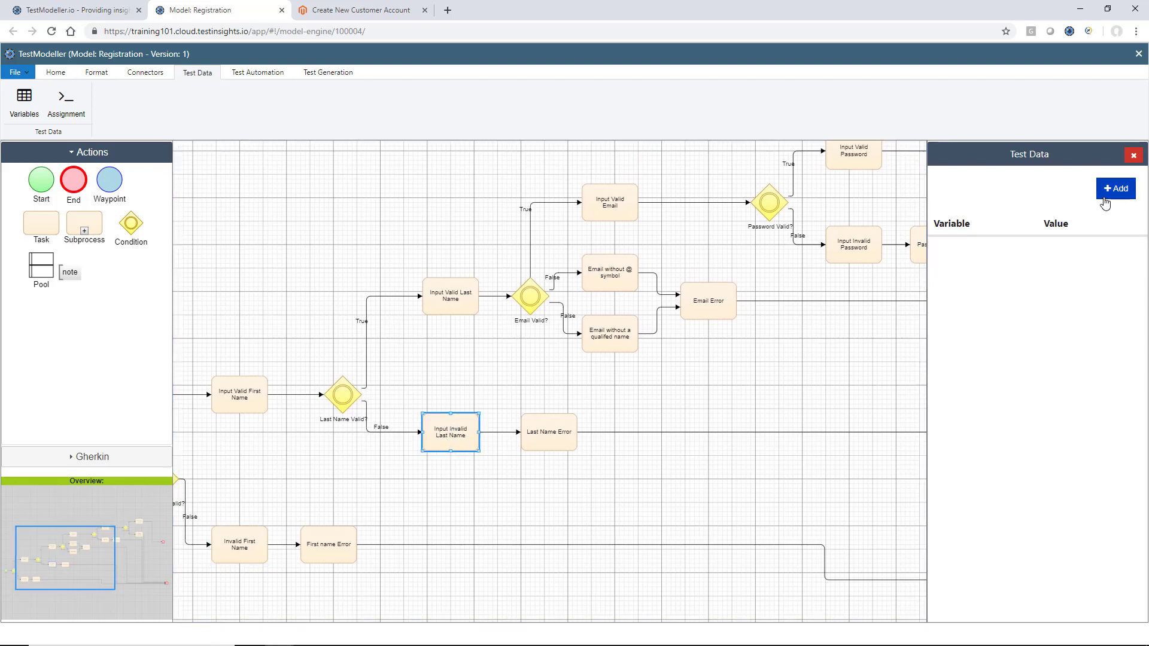
{"action": "left_click", "coordinate": [1105, 196]}
{"action": "left_click", "coordinate": [603, 306]}
{"action": "key", "text": "l"}
{"action": "key", "text": "Return"}
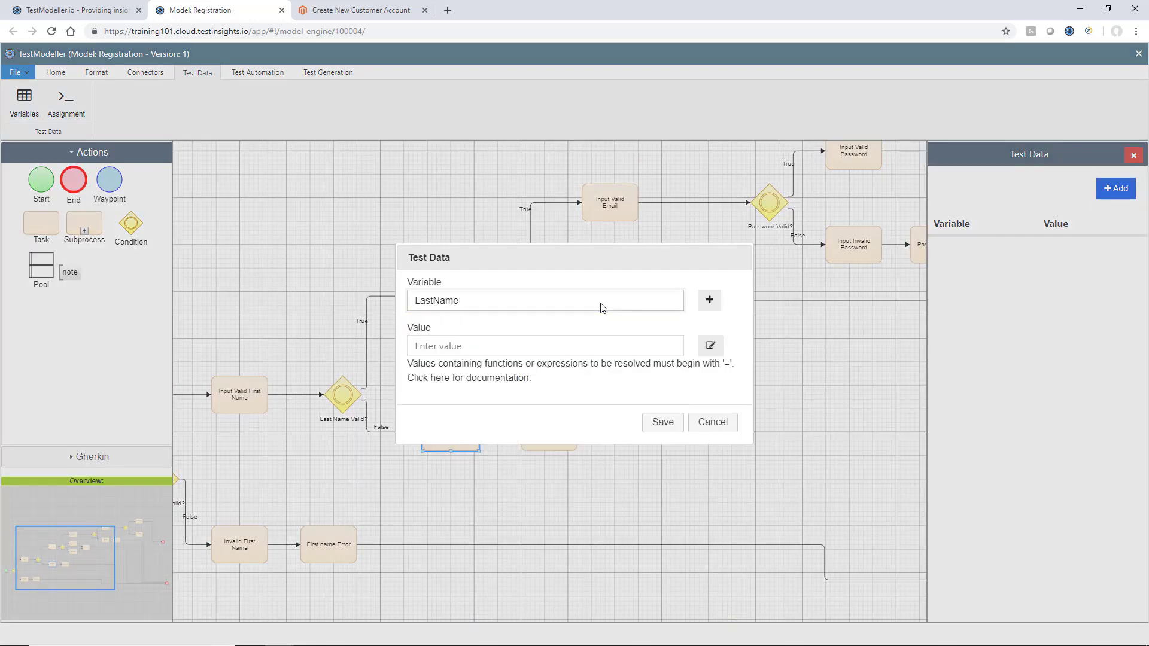
{"action": "type", "text": "=\""}
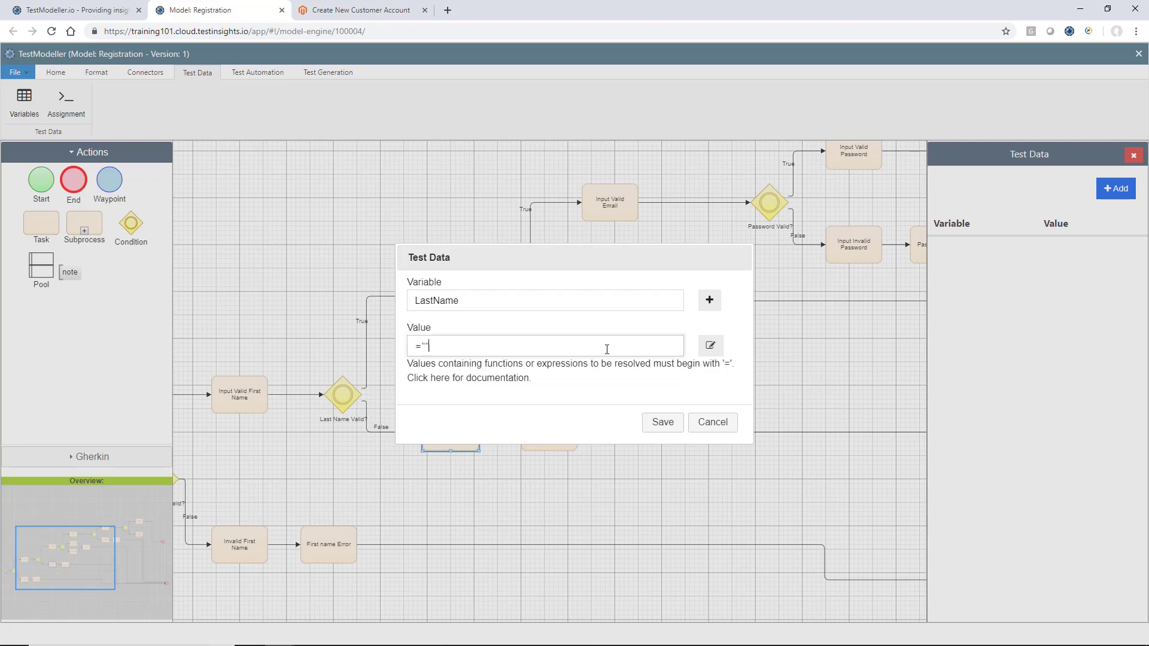
{"action": "type", "text": "\""}
{"action": "left_click", "coordinate": [658, 426]}
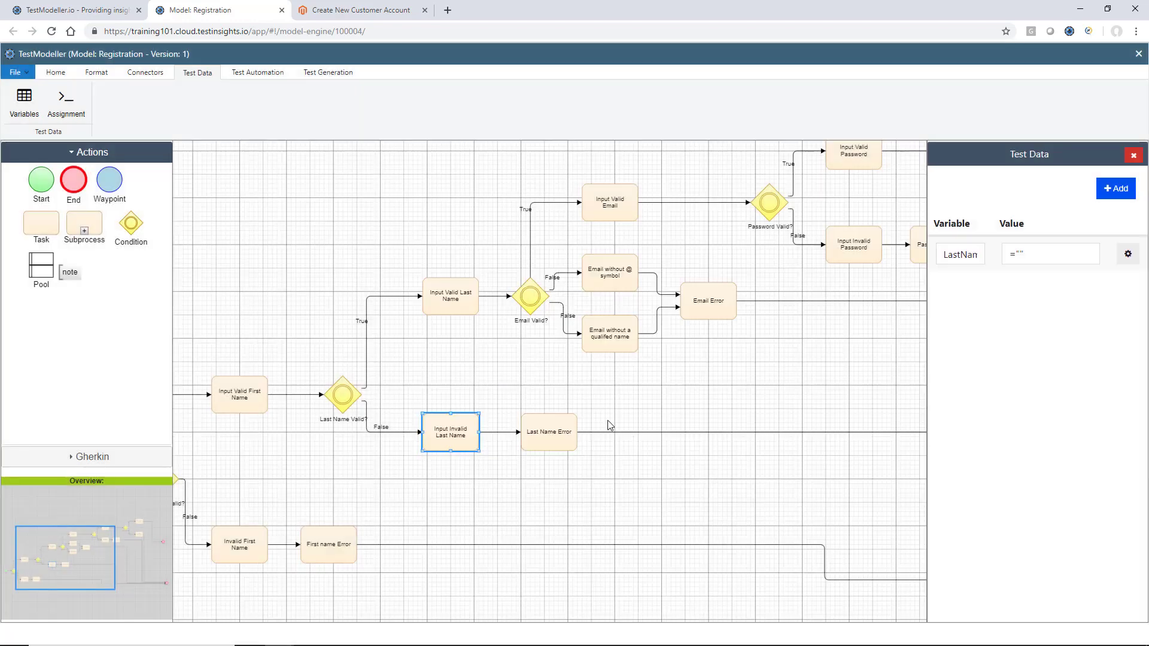
{"action": "left_click", "coordinate": [472, 299]}
Add LastName test data to Input Valid Last Name with value DataGen.Name.LastName() and save it
{"action": "left_click", "coordinate": [1116, 189]}
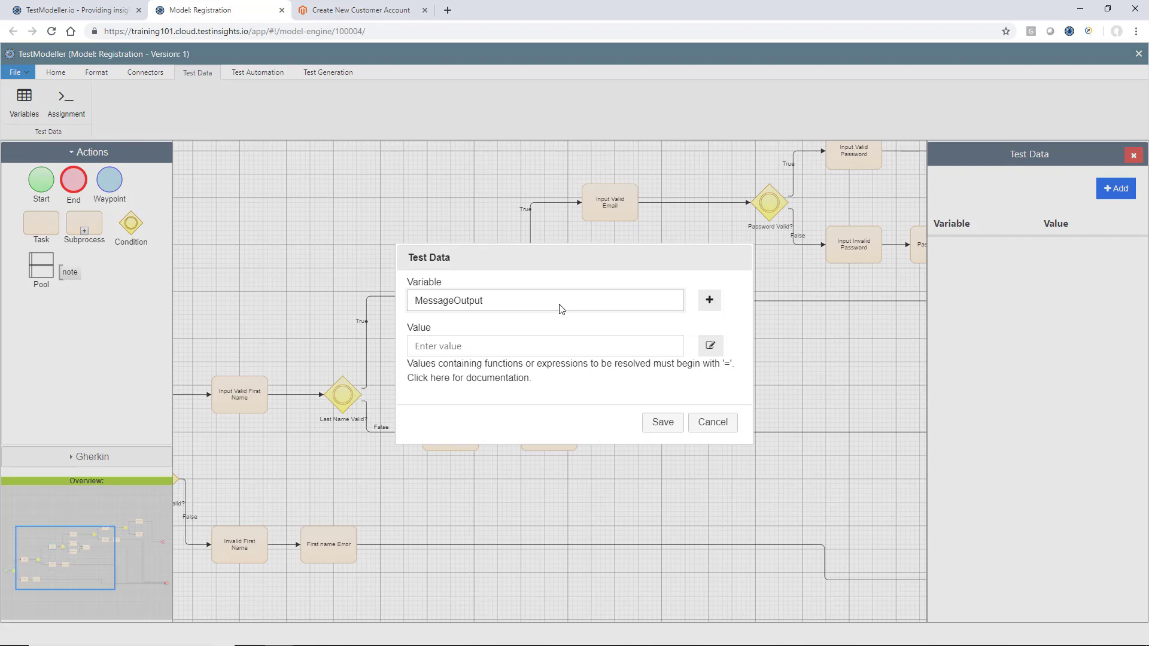
{"action": "left_click", "coordinate": [561, 309]}
{"action": "key", "text": "Down"}
{"action": "key", "text": "Down"}
{"action": "key", "text": "Down"}
{"action": "key", "text": "Down"}
{"action": "key", "text": "Return"}
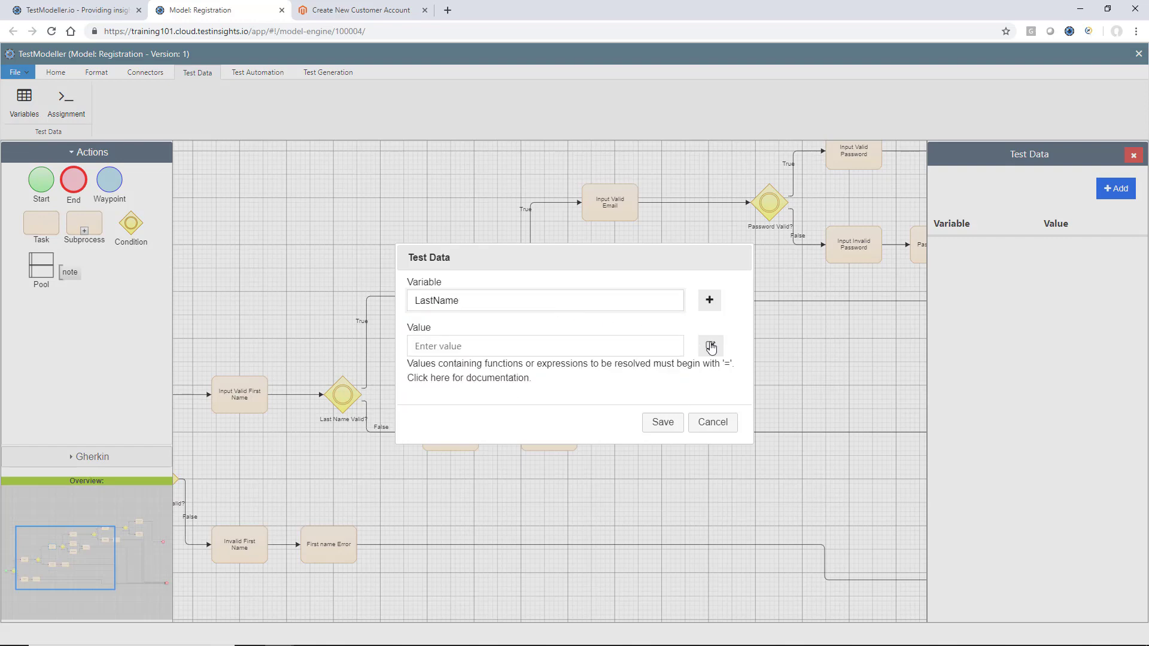
{"action": "left_click", "coordinate": [711, 348]}
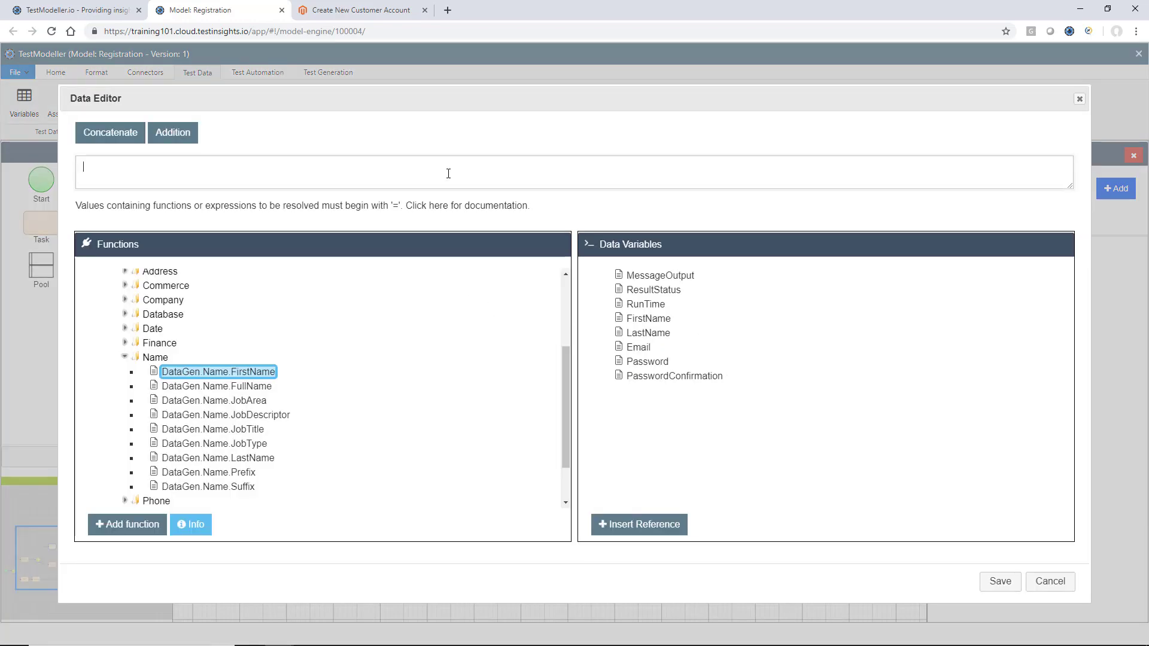
{"action": "left_click", "coordinate": [225, 460]}
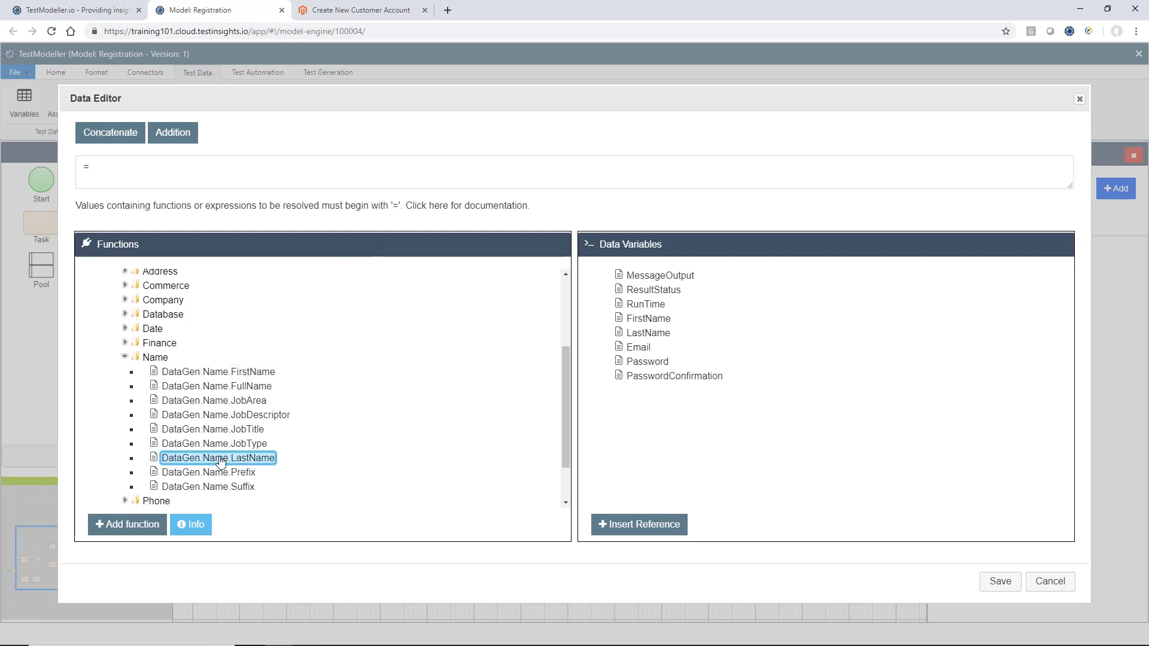
{"action": "left_click", "coordinate": [133, 530]}
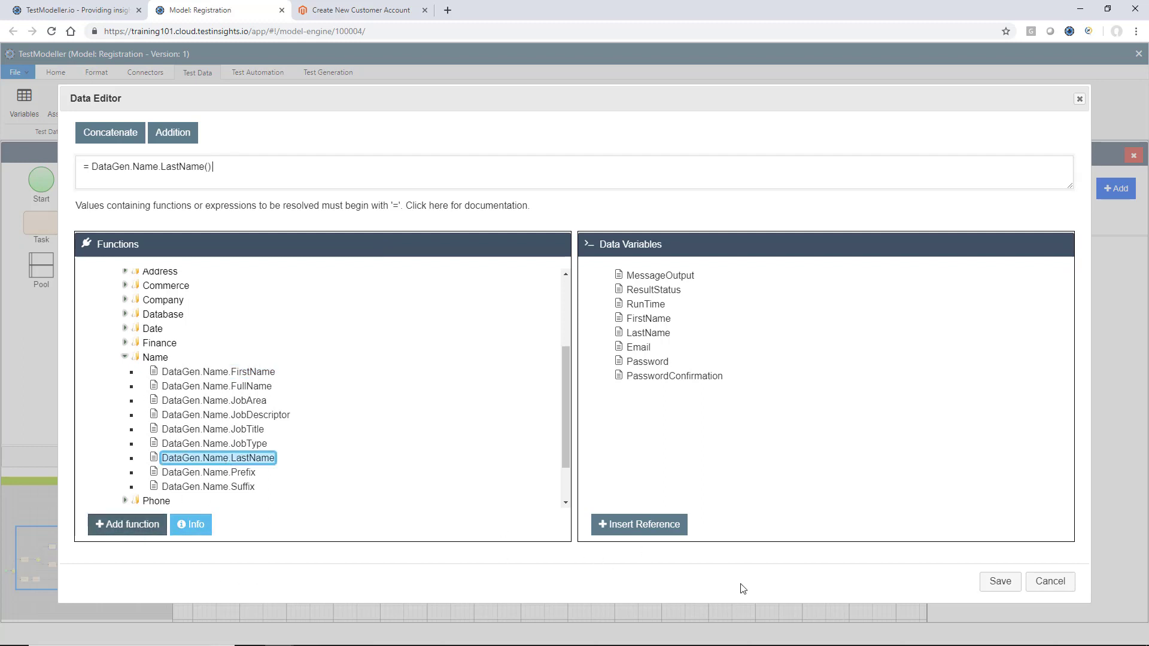
{"action": "left_click", "coordinate": [1000, 581]}
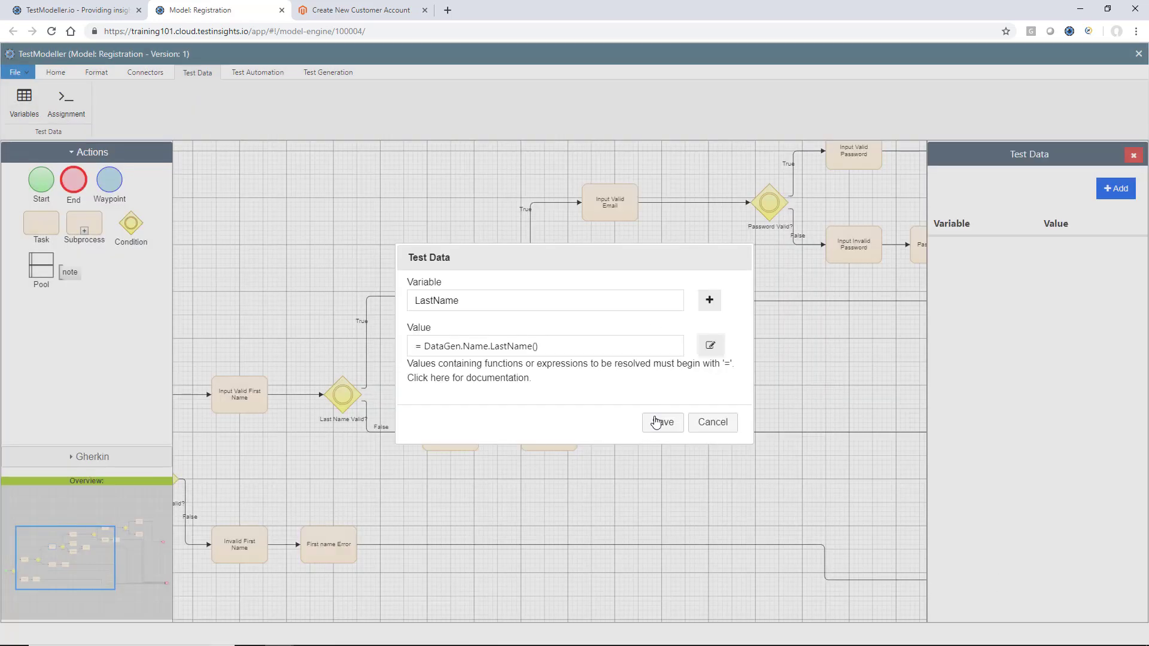
{"action": "left_click", "coordinate": [659, 422]}
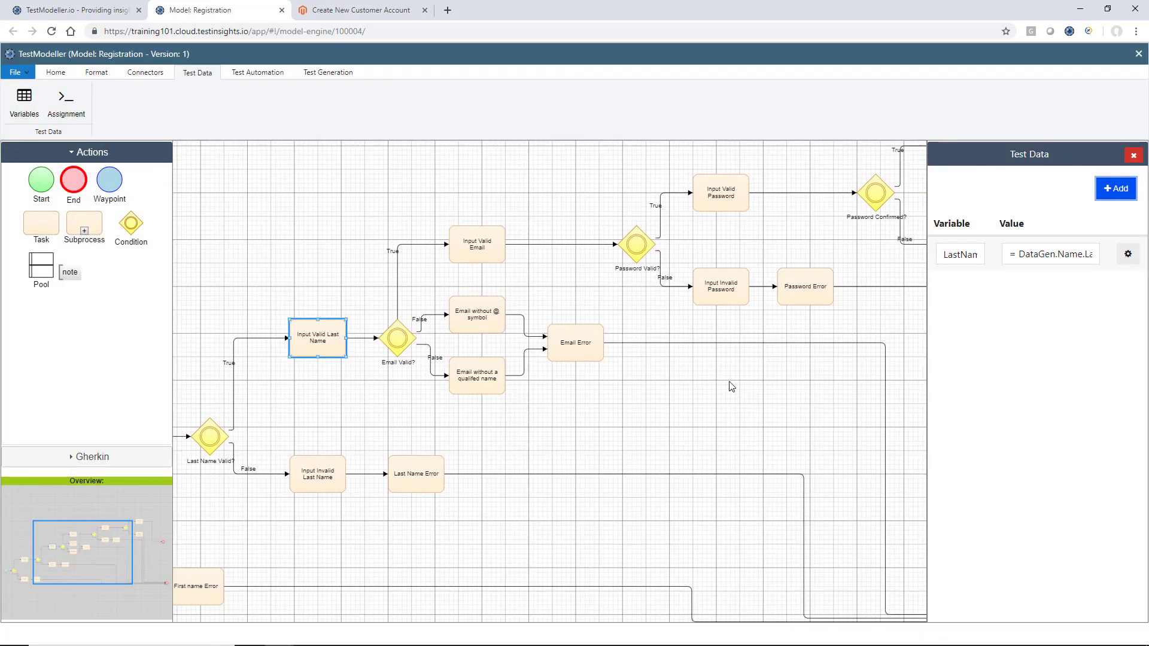
{"action": "left_click", "coordinate": [487, 262]}
Add an Email test-data variable to the Input Valid Email block
{"action": "left_click", "coordinate": [1116, 189]}
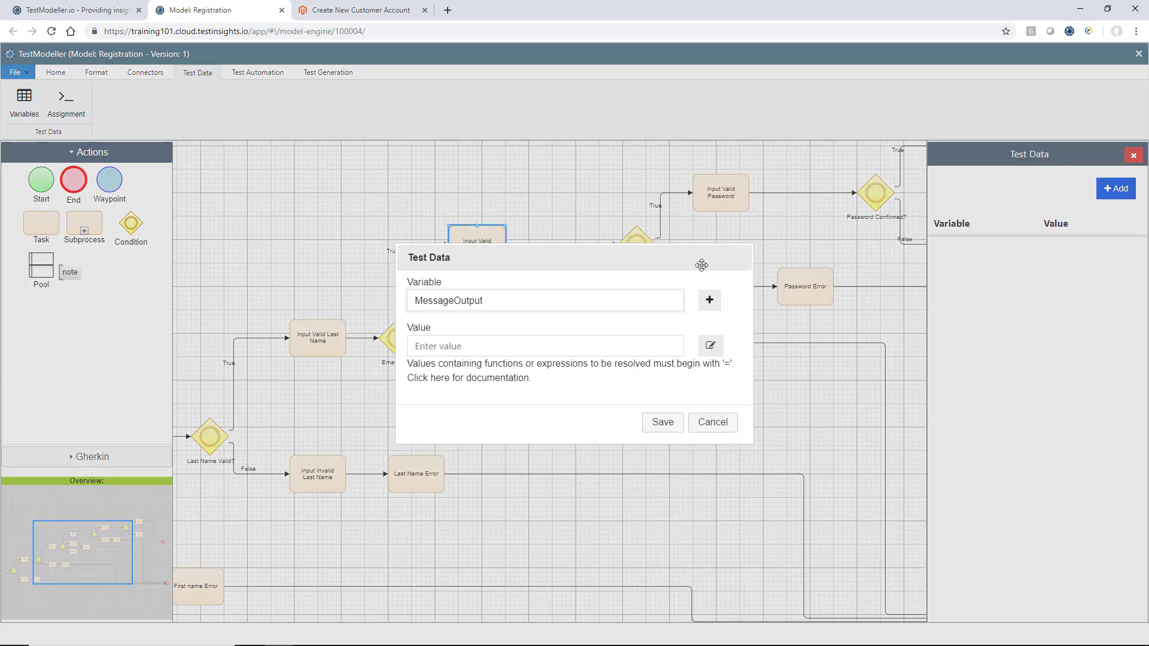
{"action": "left_click", "coordinate": [667, 308]}
{"action": "left_click", "coordinate": [659, 374]}
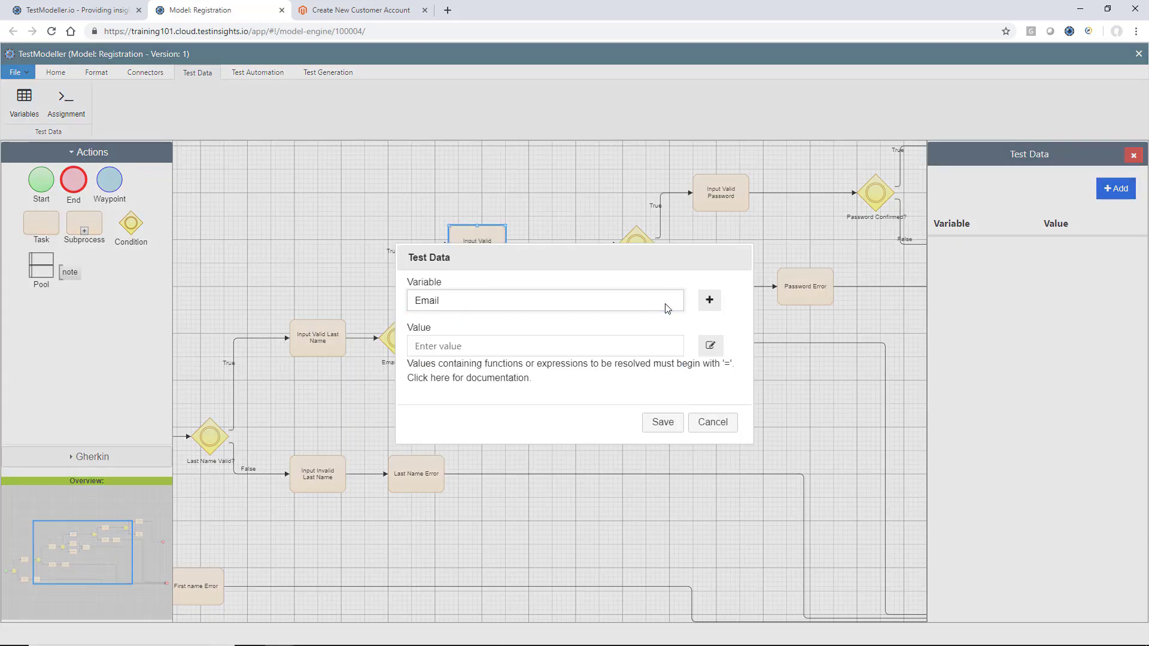
Set the Email value to DataGen.Internet.Email() from the Internet generators and save it
{"action": "left_click", "coordinate": [713, 348]}
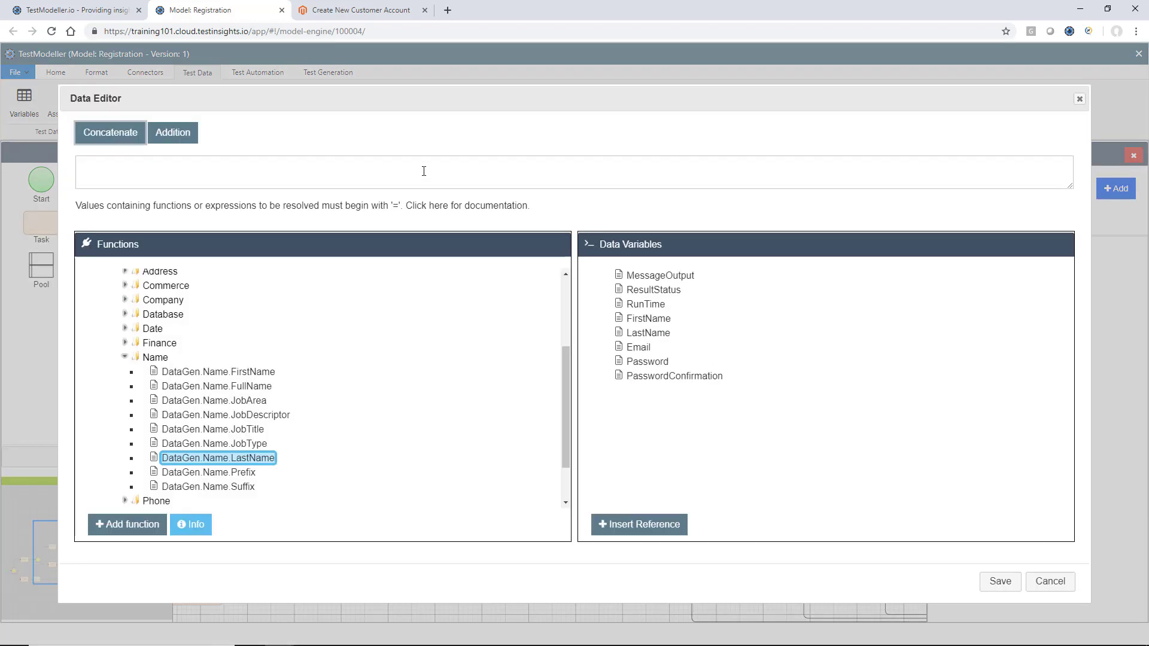
{"action": "scroll", "coordinate": [176, 450], "scroll_direction": "down", "scroll_amount": 1}
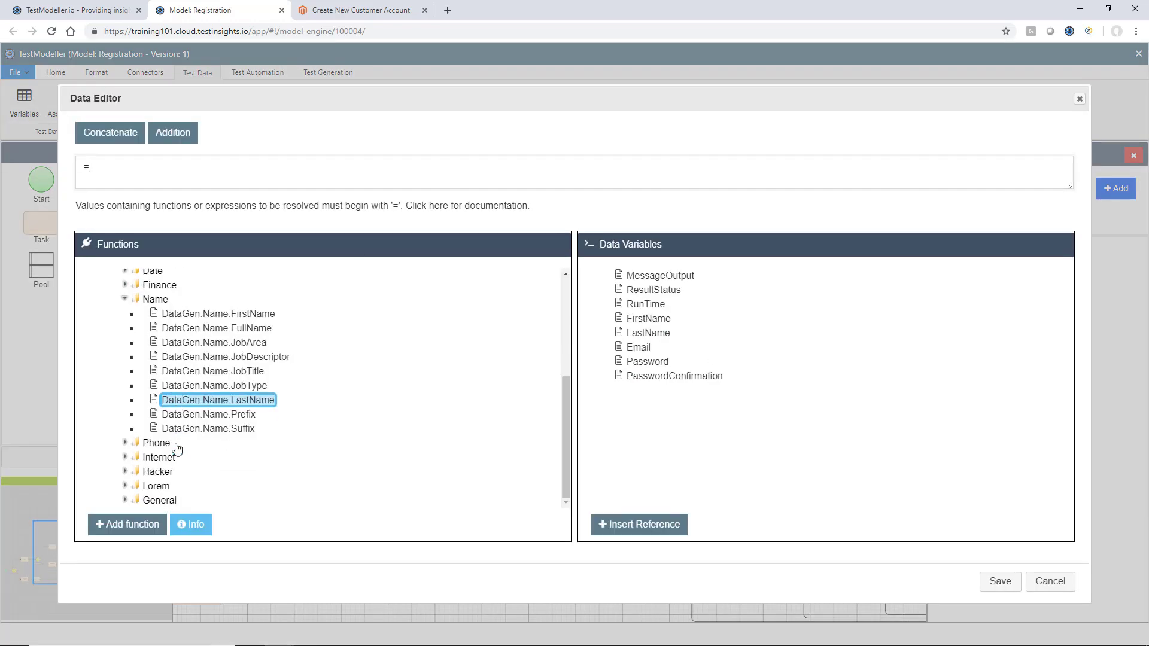
{"action": "left_click", "coordinate": [126, 457]}
{"action": "scroll", "coordinate": [128, 459], "scroll_direction": "down", "scroll_amount": 2}
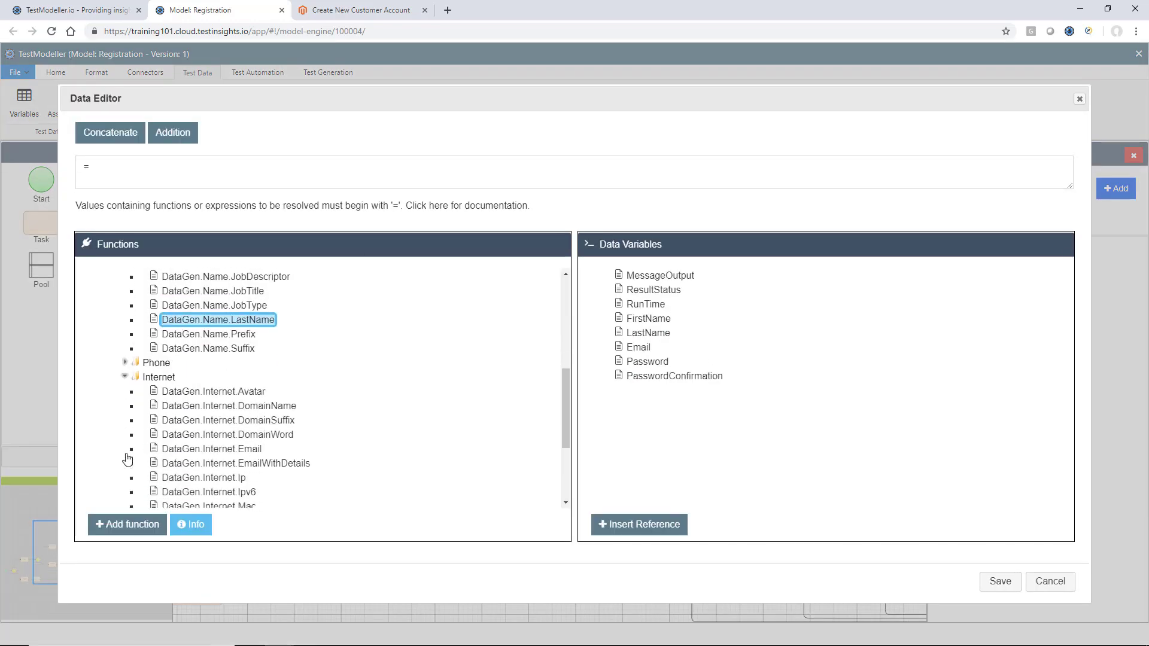
{"action": "scroll", "coordinate": [127, 459], "scroll_direction": "down", "scroll_amount": 1}
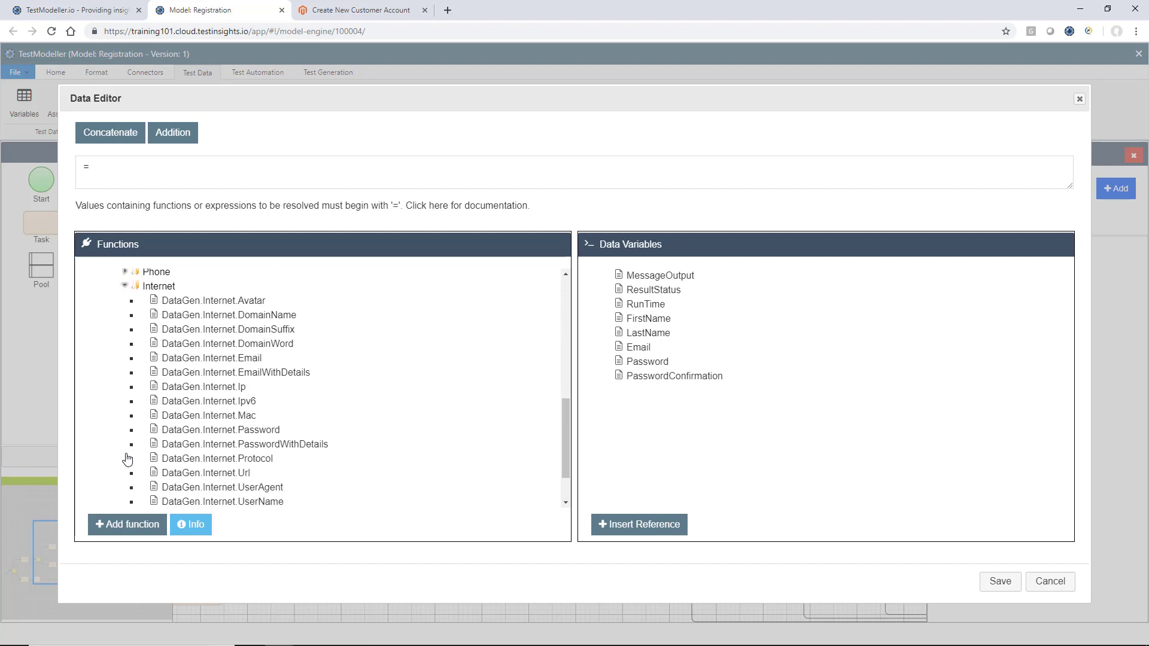
{"action": "left_click", "coordinate": [184, 361]}
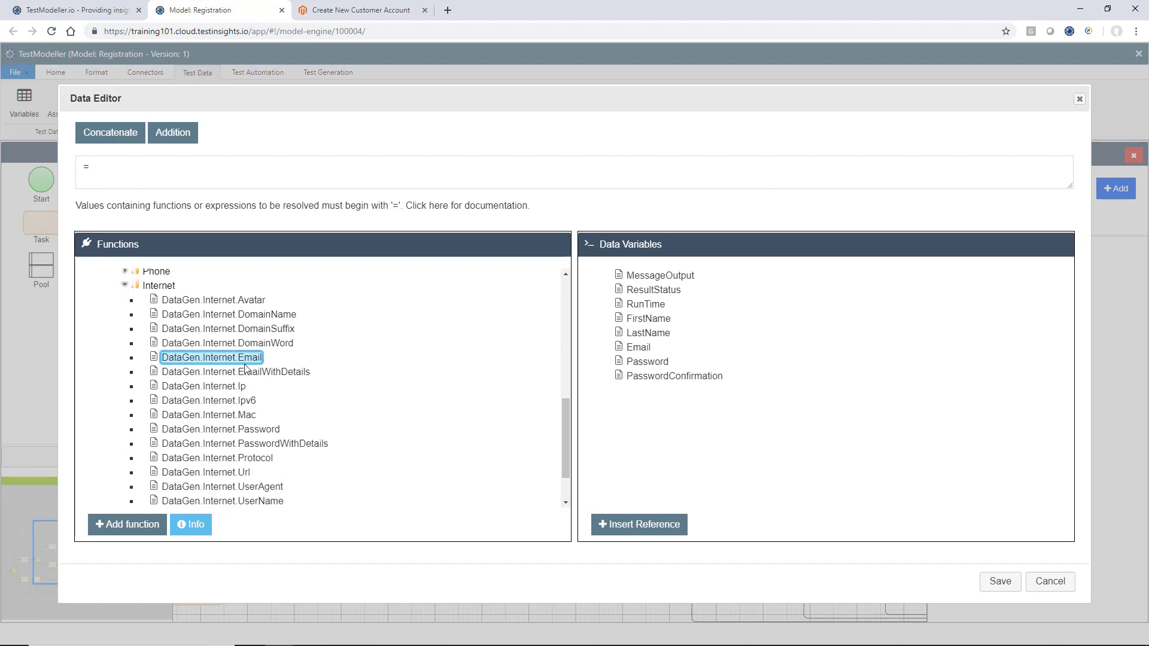
{"action": "left_click", "coordinate": [155, 527]}
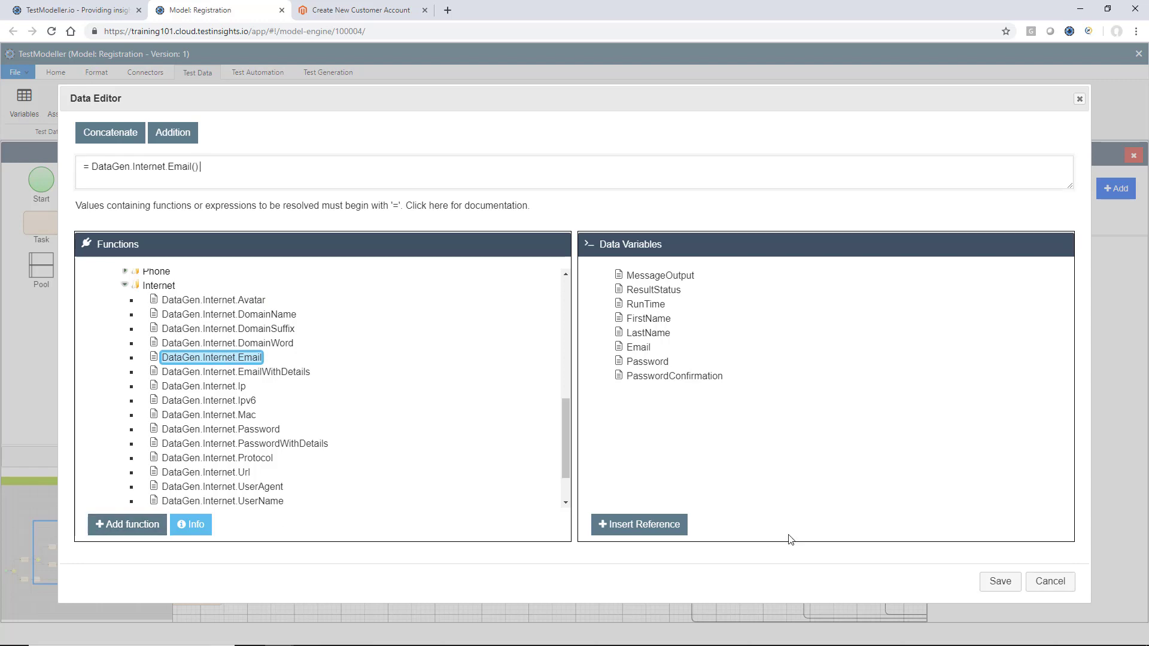
{"action": "left_click", "coordinate": [1000, 581]}
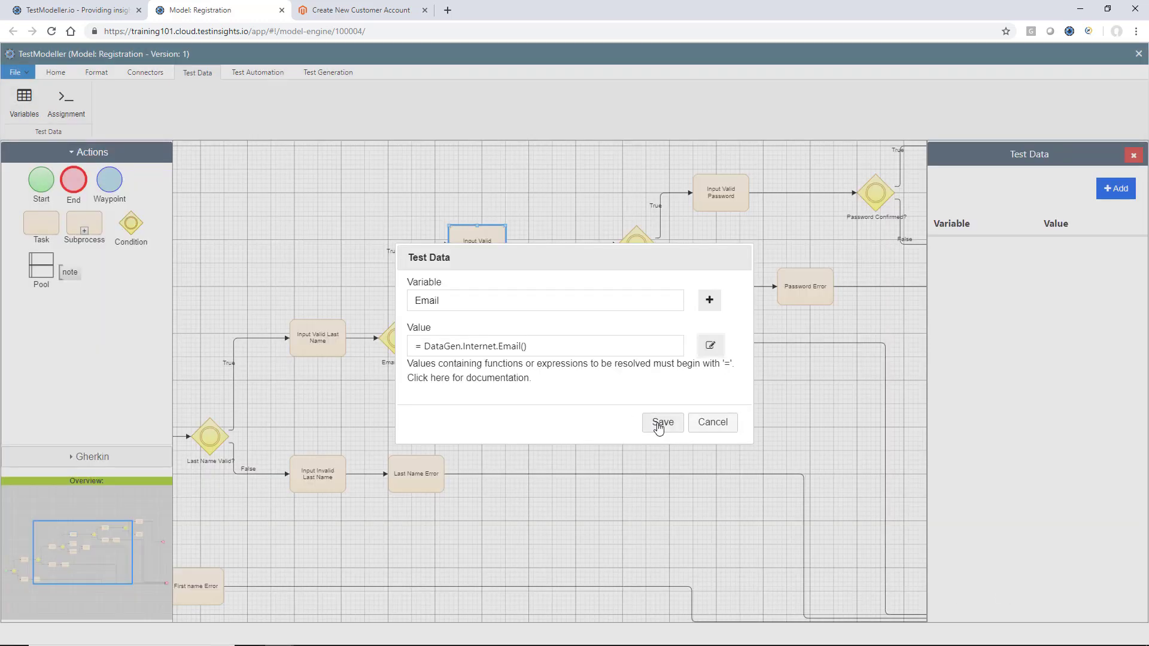
{"action": "left_click", "coordinate": [662, 425]}
{"action": "left_click", "coordinate": [470, 322]}
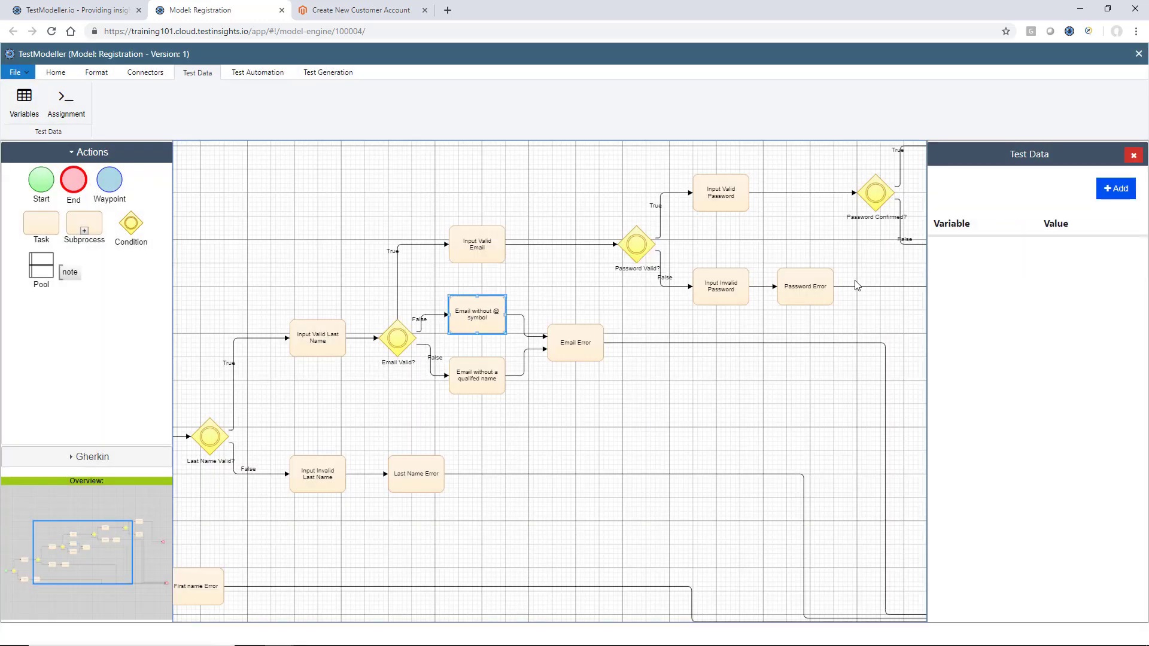
Give 'Email without @ symbol' an Email value that is a plain name with no @
{"action": "left_click", "coordinate": [1116, 188]}
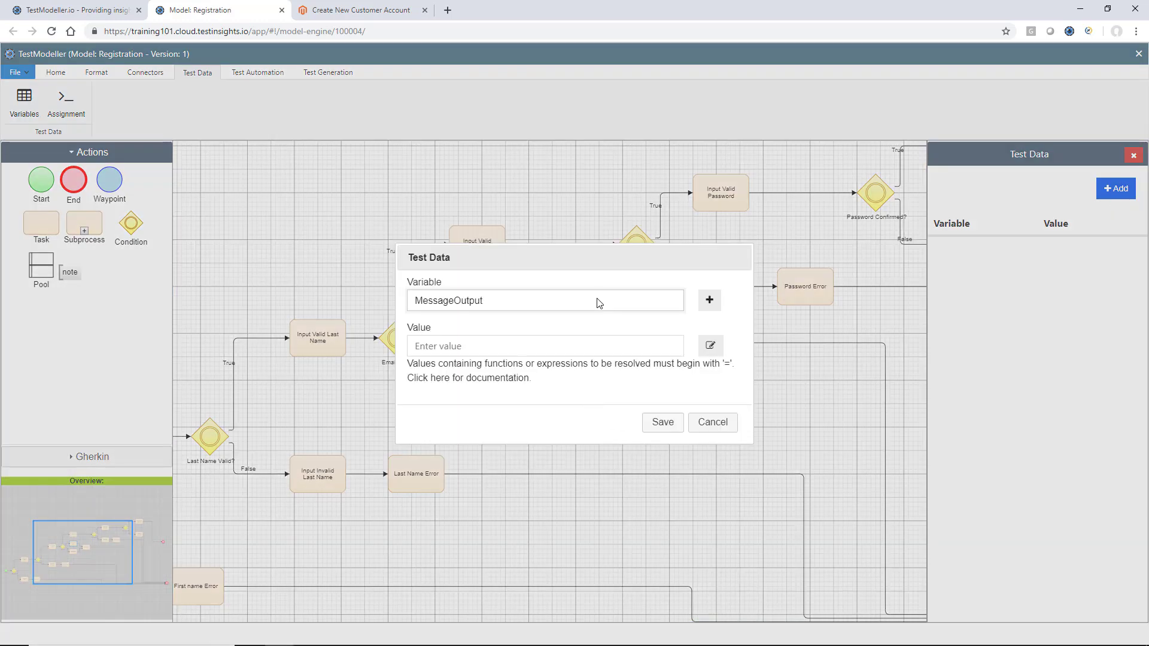
{"action": "left_click", "coordinate": [607, 312]}
{"action": "key", "text": "e"}
{"action": "key", "text": "Return"}
{"action": "type", "text": "="}
{"action": "key", "text": "BackSpace"}
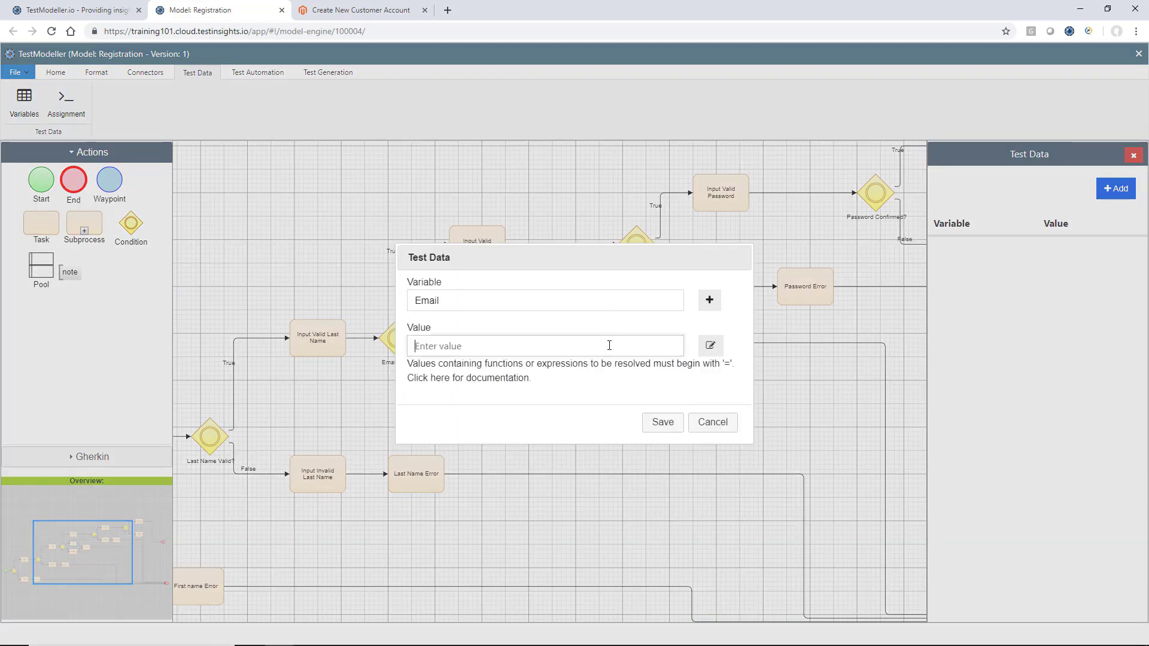
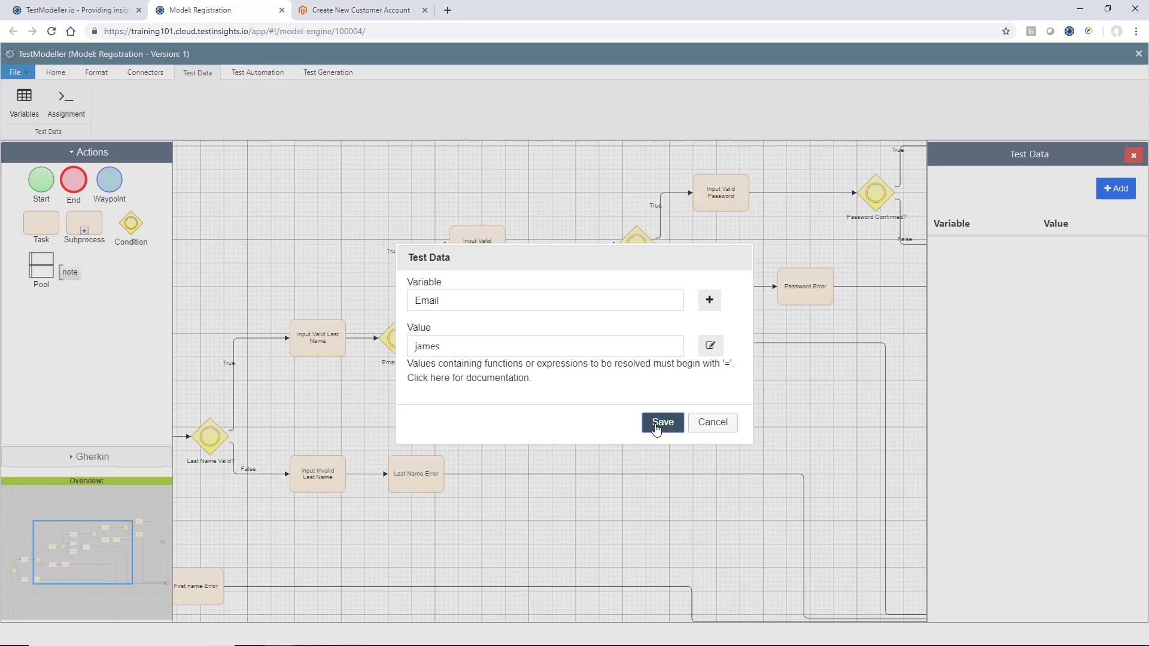
{"action": "left_click", "coordinate": [658, 423]}
{"action": "left_click", "coordinate": [476, 386]}
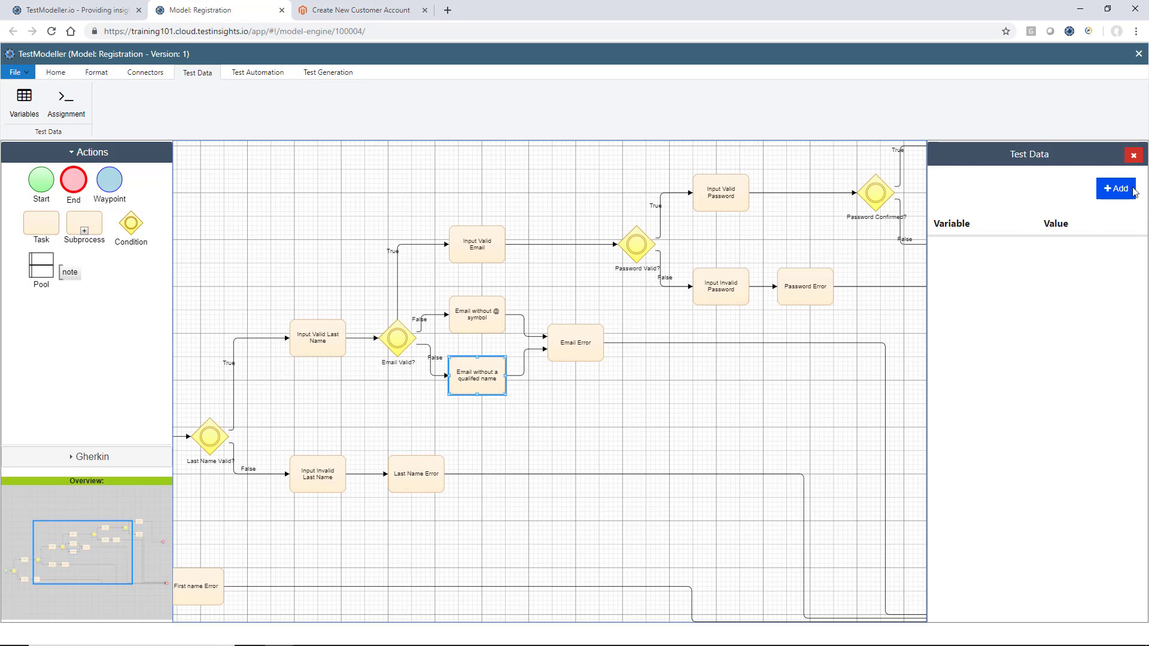
{"action": "left_click", "coordinate": [1133, 190]}
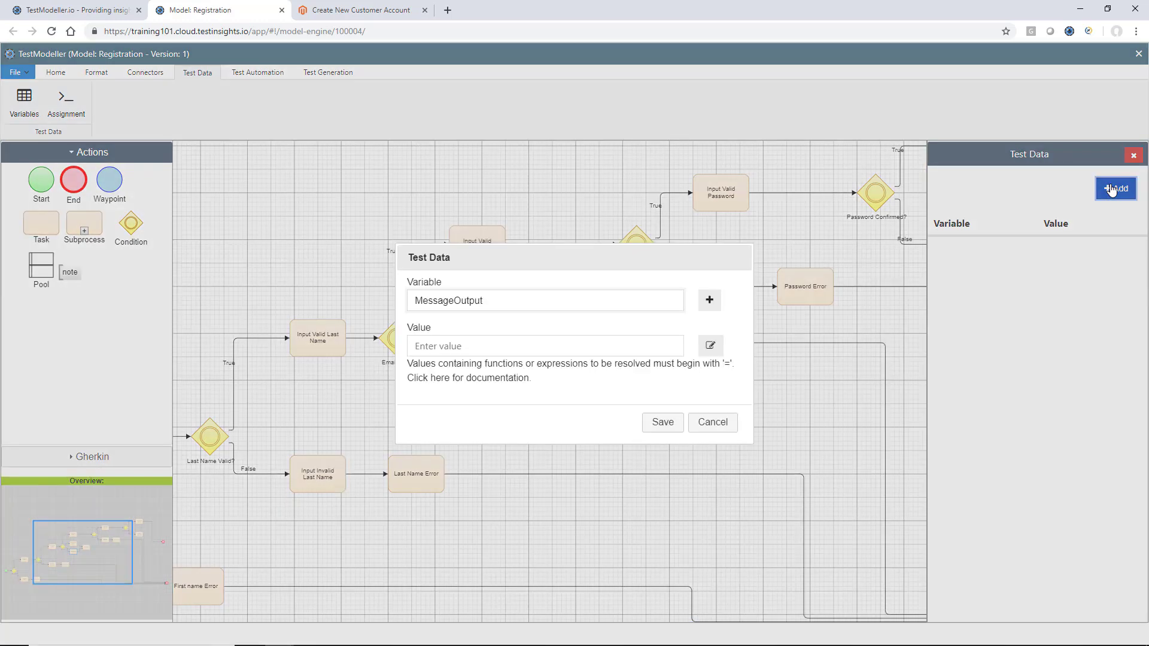
{"action": "left_click", "coordinate": [546, 302]}
{"action": "left_click", "coordinate": [539, 378]}
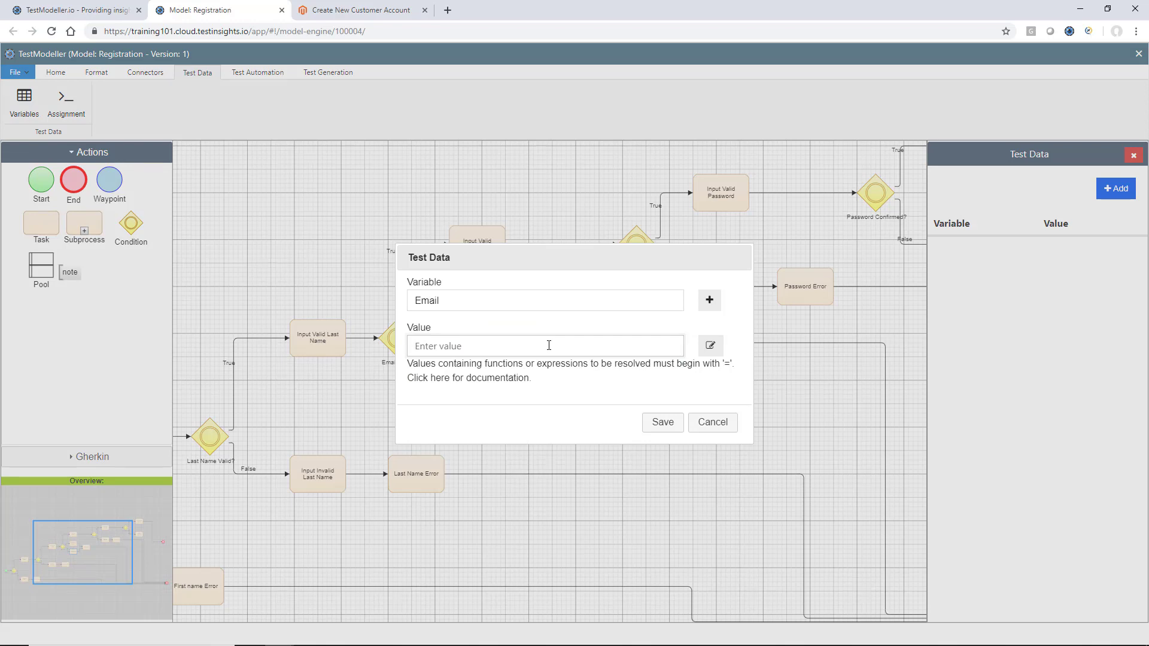
{"action": "left_click", "coordinate": [662, 422]}
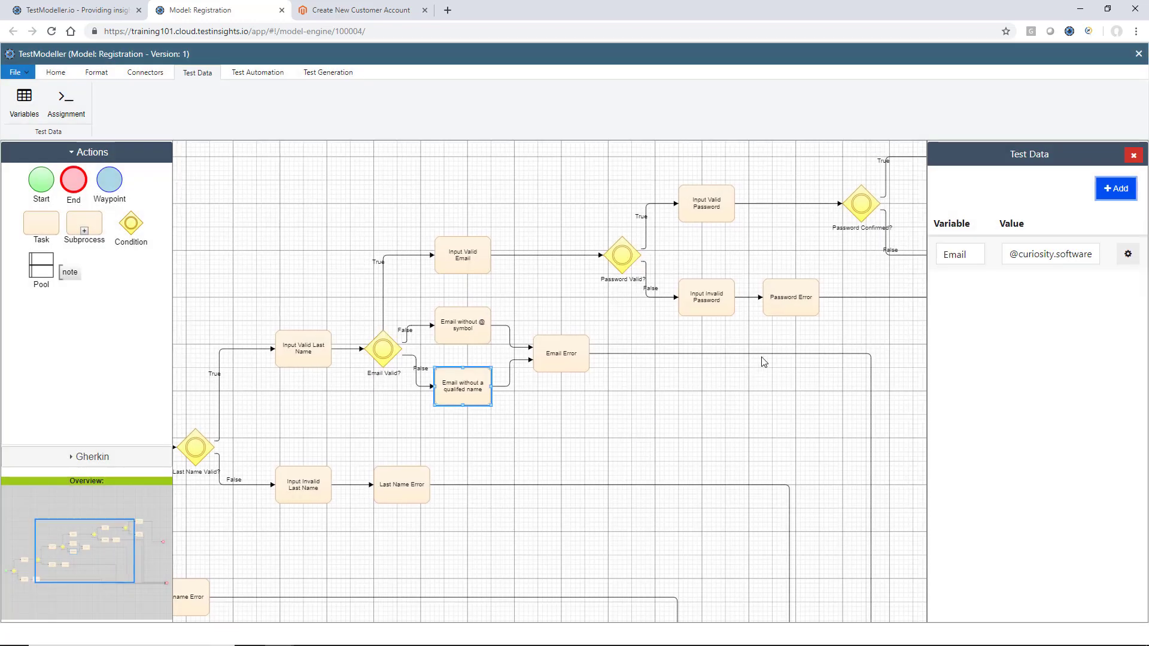
{"action": "left_click", "coordinate": [546, 269]}
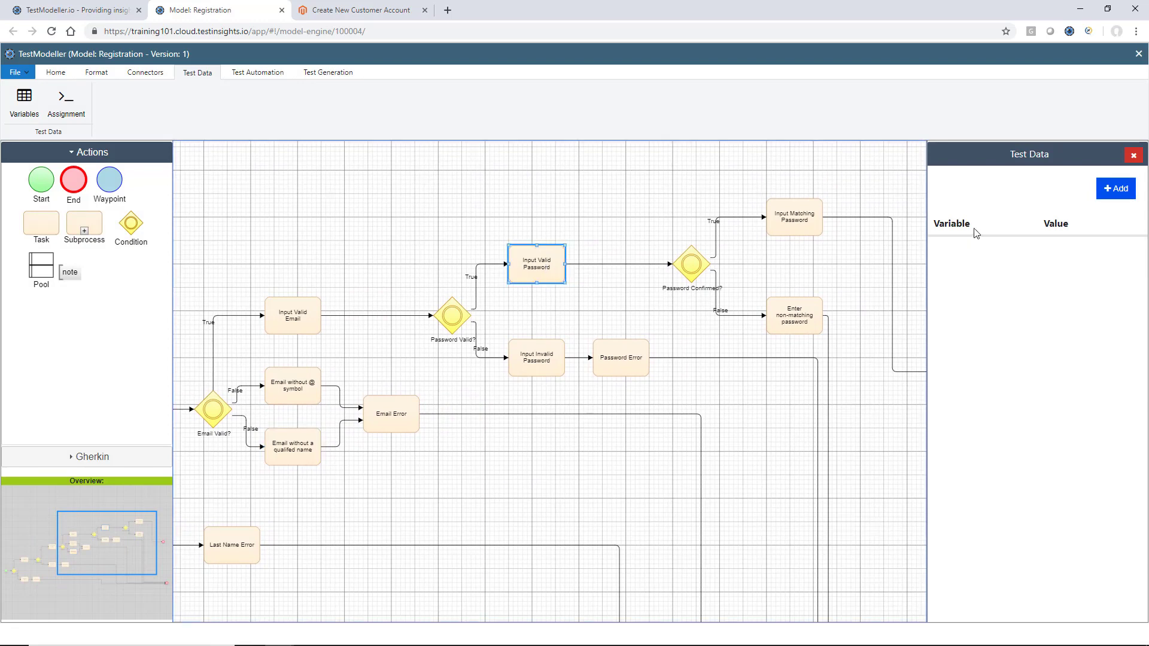
Add a Password variable to Input Valid Password and insert the String RandomStringFixedLength generator
{"action": "left_click", "coordinate": [1117, 189]}
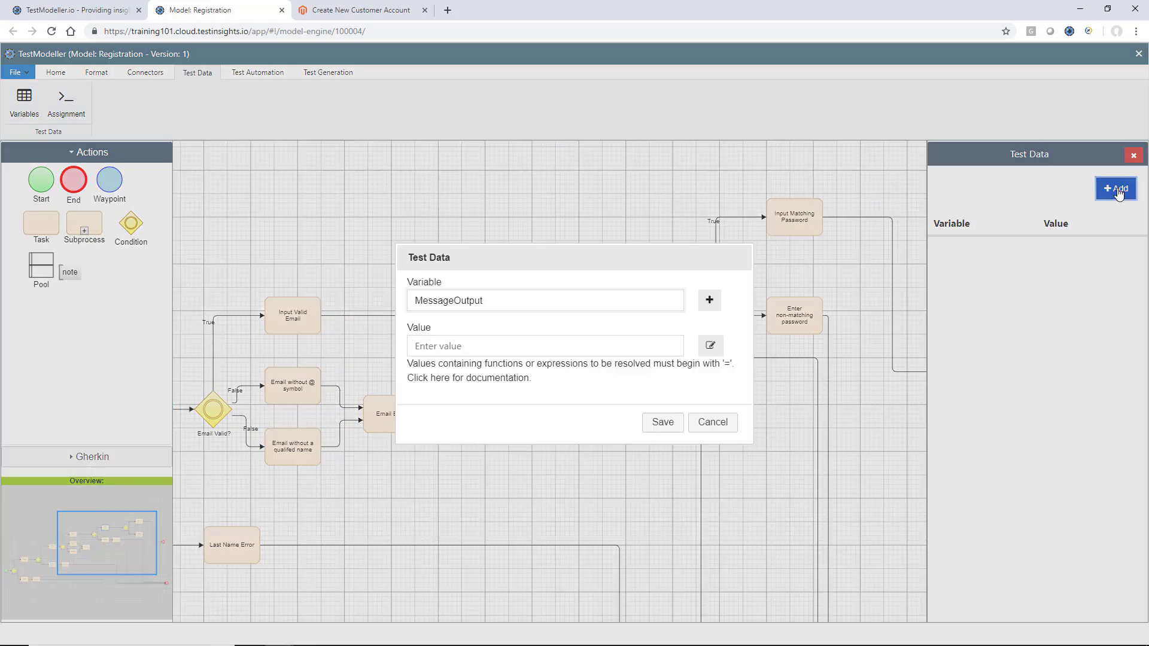
{"action": "left_click", "coordinate": [570, 303]}
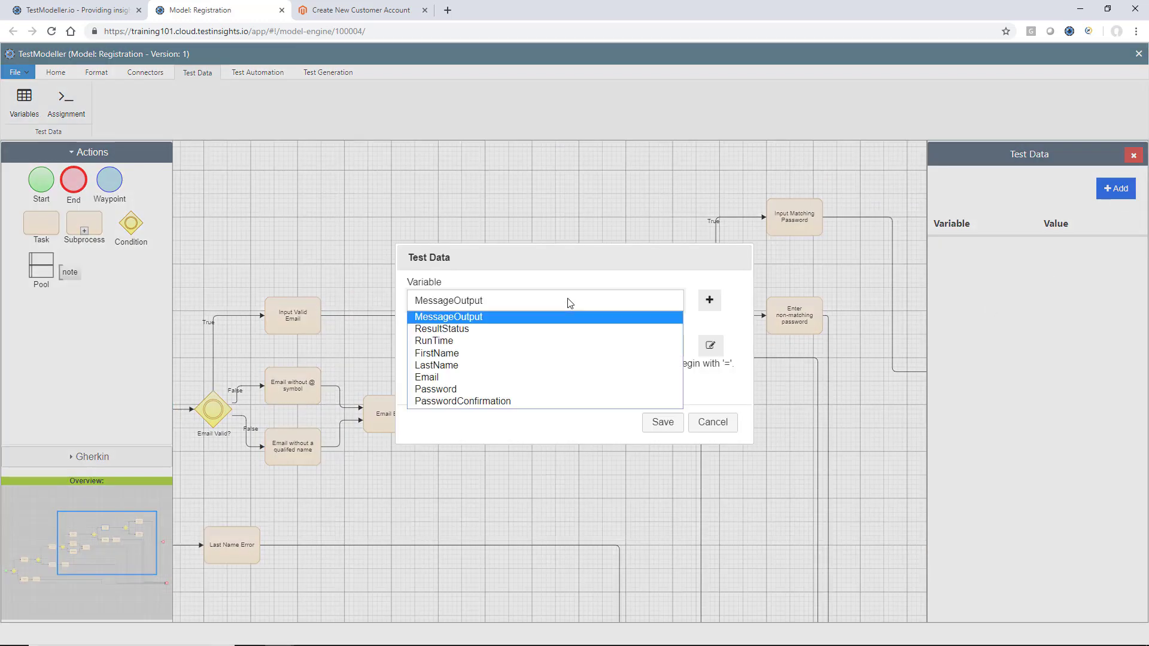
{"action": "key", "text": "p"}
{"action": "key", "text": "Return"}
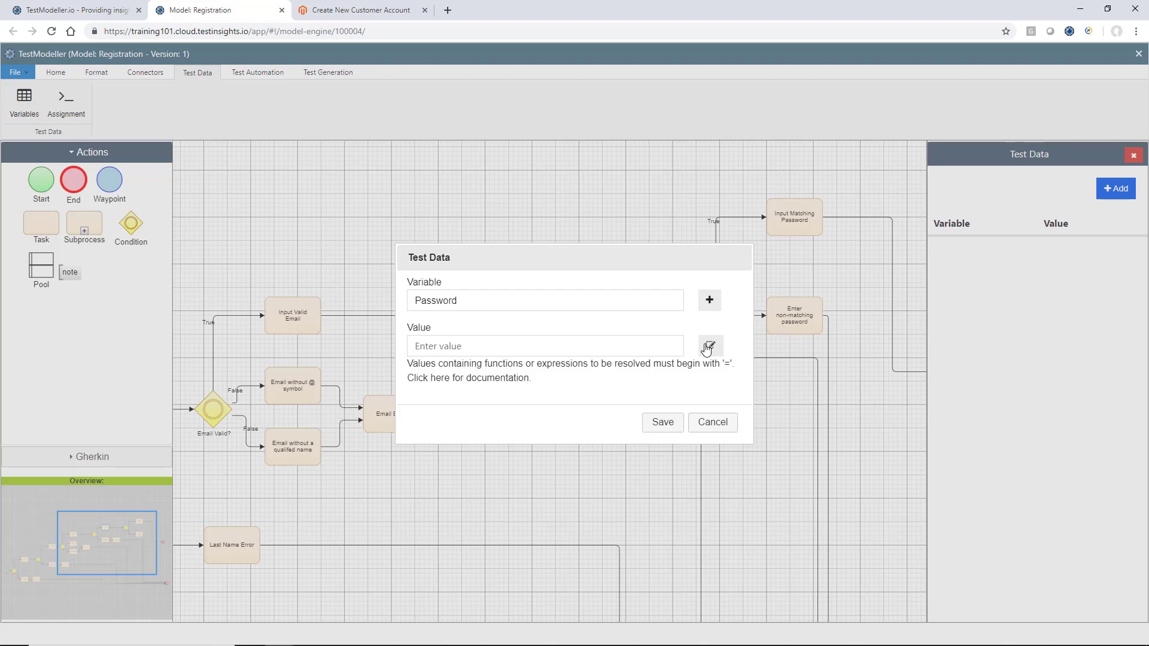
{"action": "left_click", "coordinate": [708, 347]}
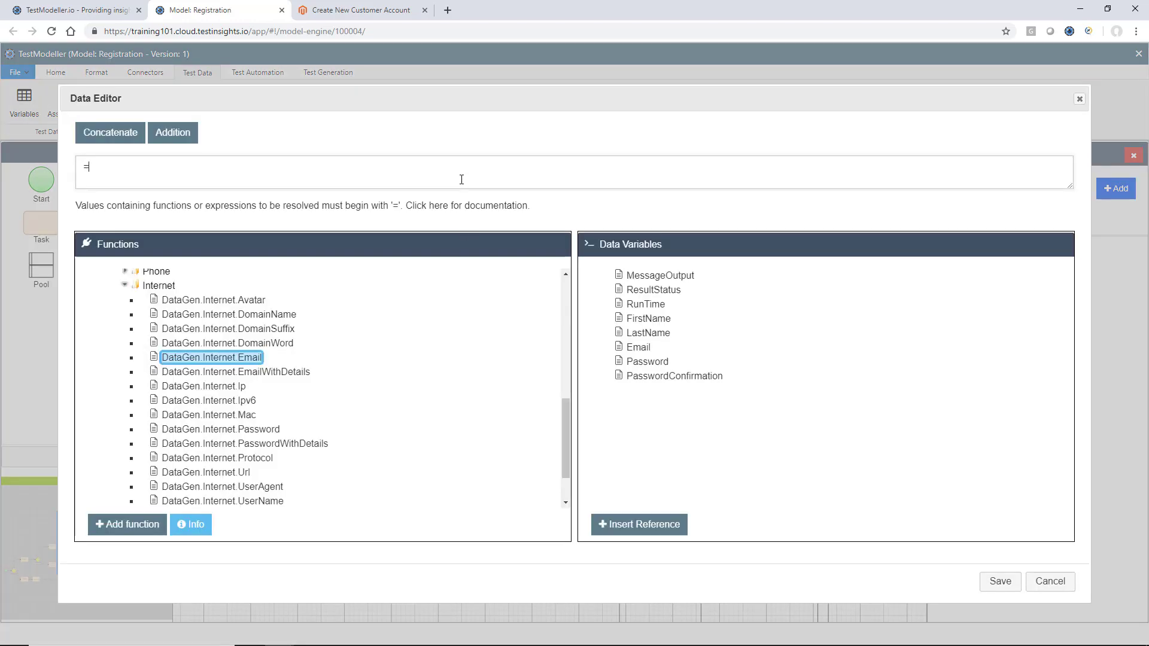
{"action": "scroll", "coordinate": [249, 395], "scroll_direction": "up", "scroll_amount": 10}
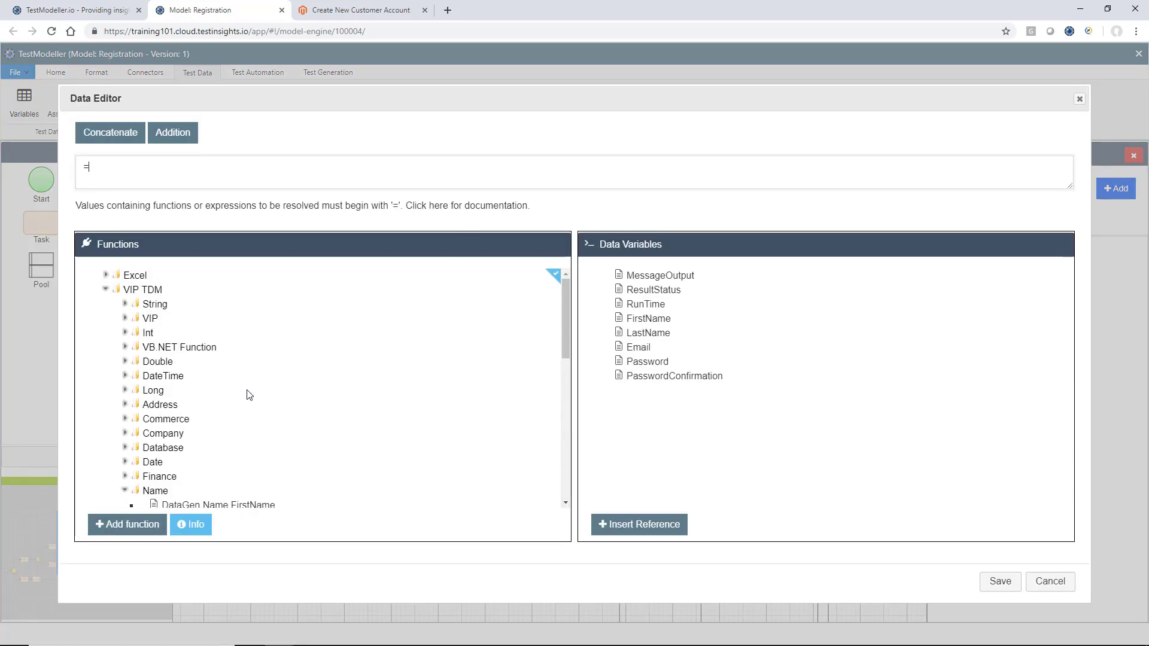
{"action": "left_click", "coordinate": [124, 304]}
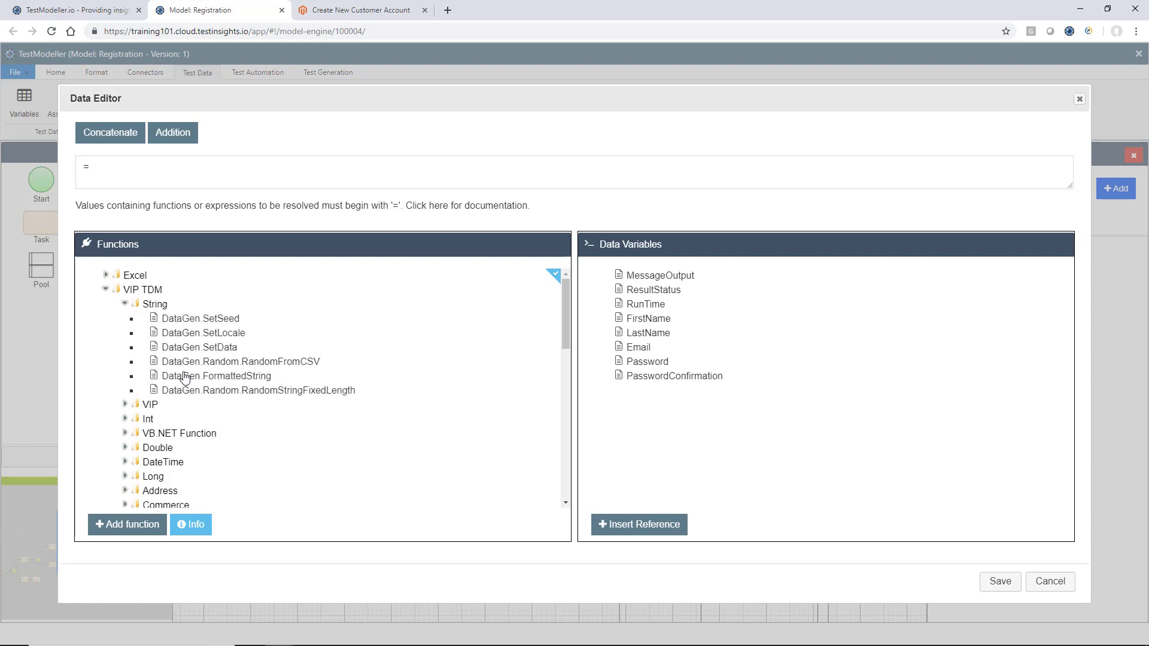
{"action": "left_click", "coordinate": [194, 391]}
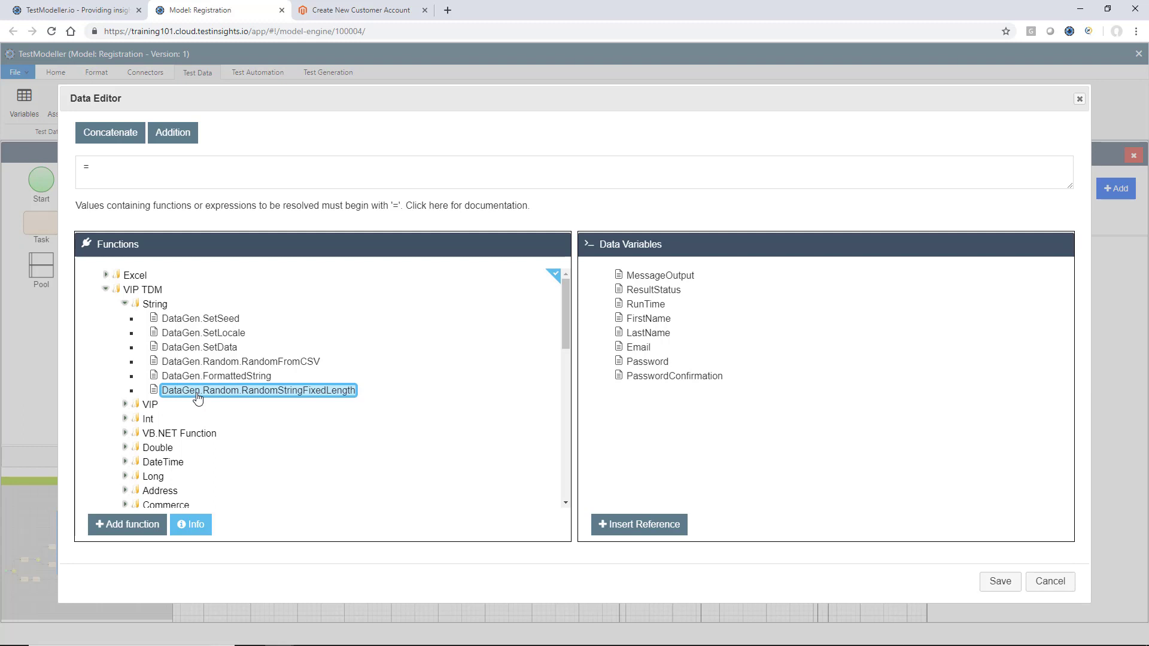
{"action": "left_click", "coordinate": [148, 526]}
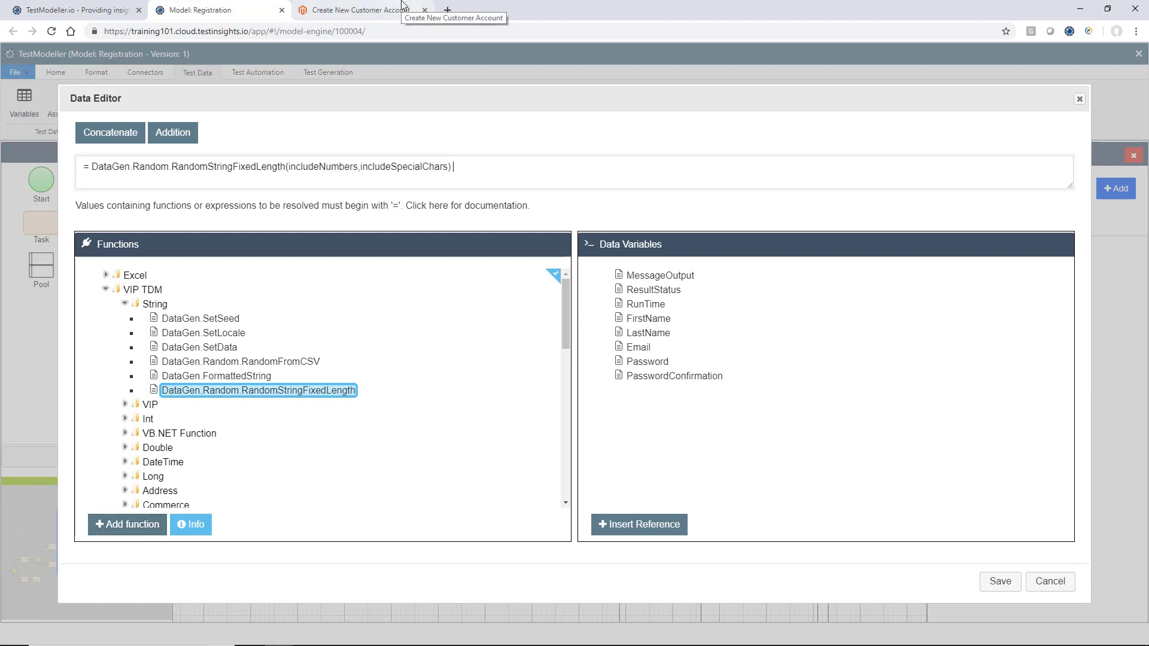
After checking the form's password rules, set arguments to (10,TRUE,FALSE) and save the Password data
{"action": "left_click", "coordinate": [402, 6]}
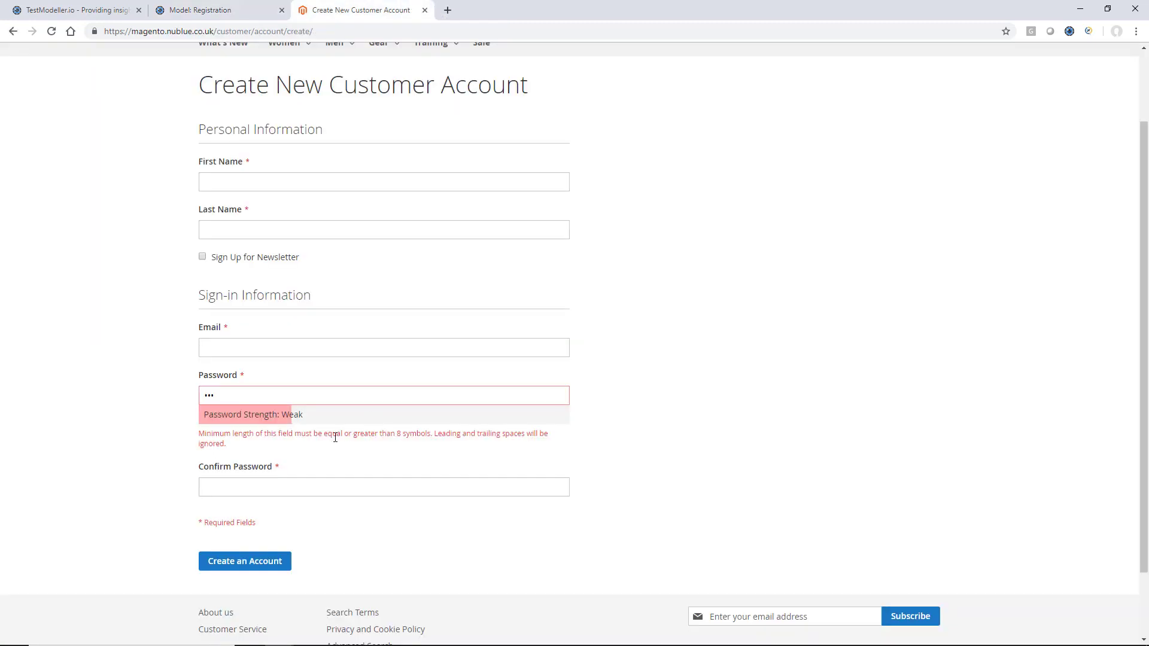
{"action": "left_click", "coordinate": [257, 10]}
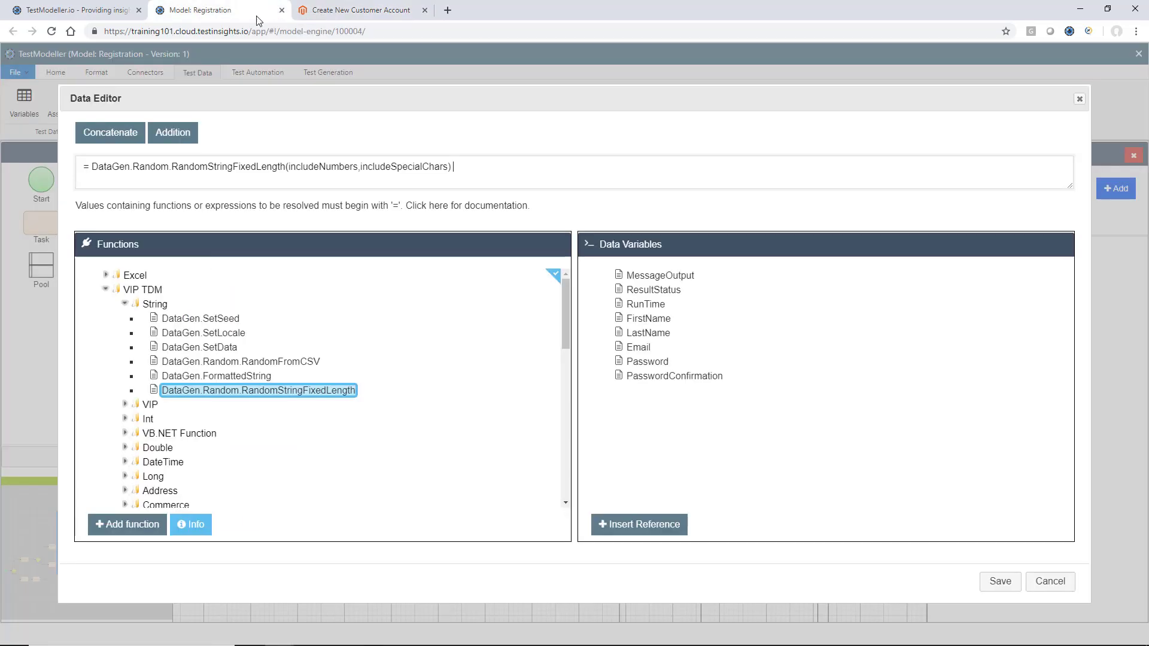
{"action": "left_click", "coordinate": [291, 167]}
{"action": "type", "text": "10,"}
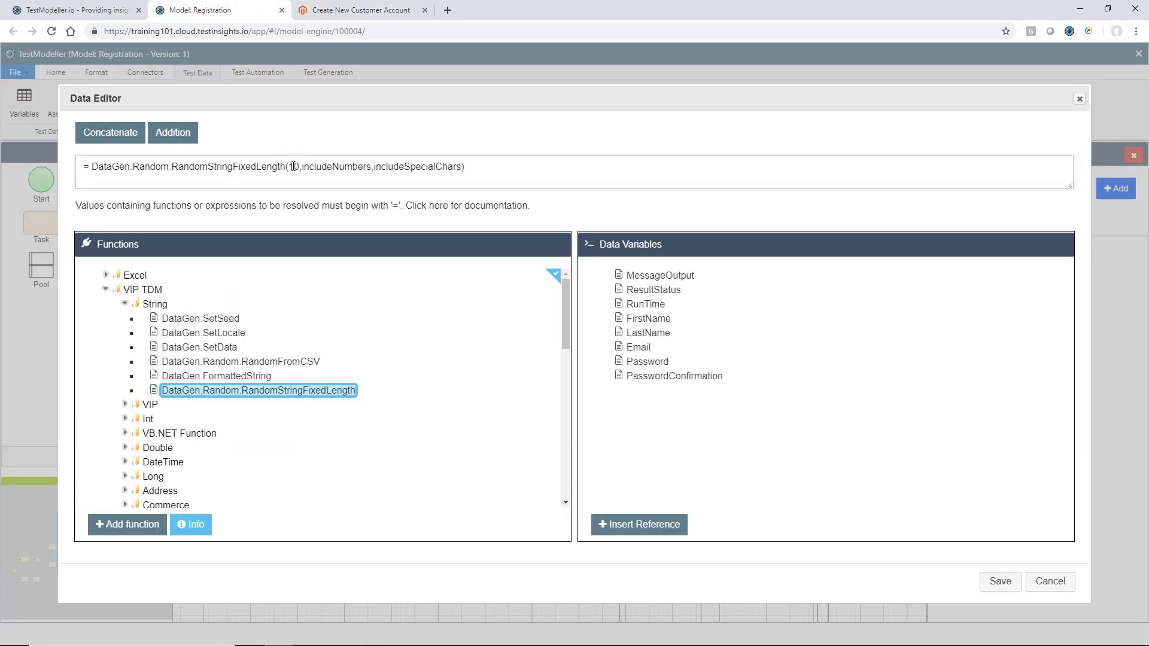
{"action": "key", "text": "shift+Right"}
{"action": "key", "text": "shift+Right"}
{"action": "key", "text": "shift+Right"}
{"action": "key", "text": "shift+Right"}
{"action": "key", "text": "shift+Right"}
{"action": "key", "text": "shift+Right"}
{"action": "key", "text": "shift+Right"}
{"action": "key", "text": "shift+Right"}
{"action": "key", "text": "shift+Right"}
{"action": "key", "text": "shift+Right"}
{"action": "key", "text": "shift+Right"}
{"action": "key", "text": "shift+Right"}
{"action": "key", "text": "shift+Right"}
{"action": "key", "text": "shift+Right"}
{"action": "key", "text": "shift+Right"}
{"action": "key", "text": "shift+Left"}
{"action": "type", "text": "TRUE"}
{"action": "key", "text": "Right"}
{"action": "key", "text": "shift+End"}
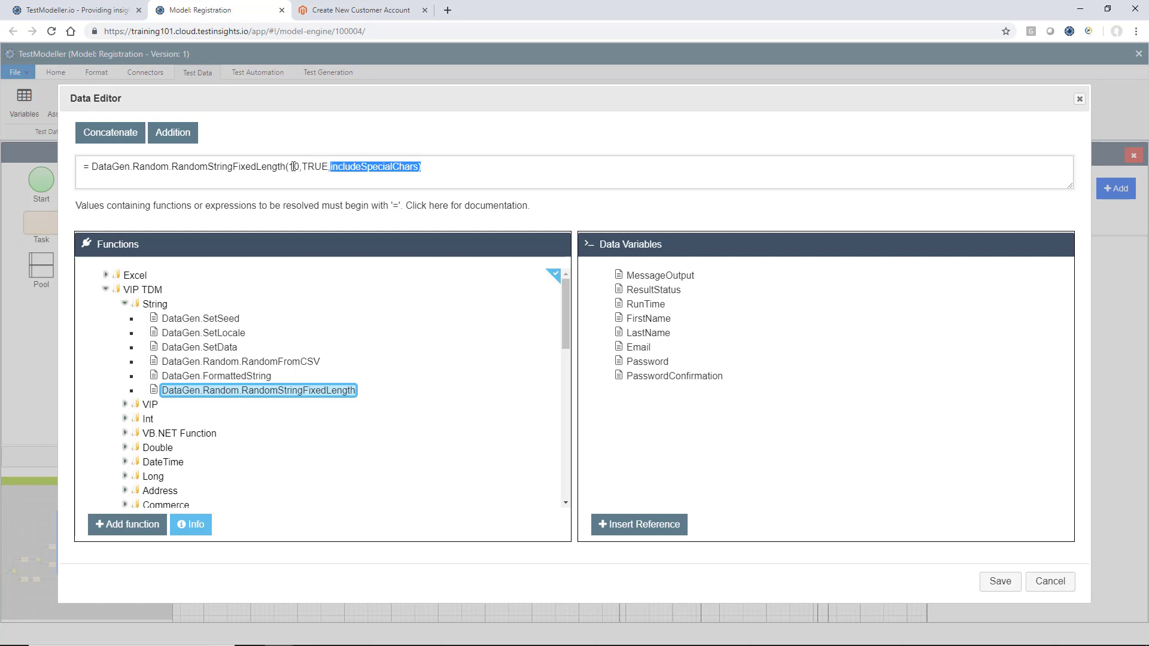
{"action": "type", "text": "FALSE"}
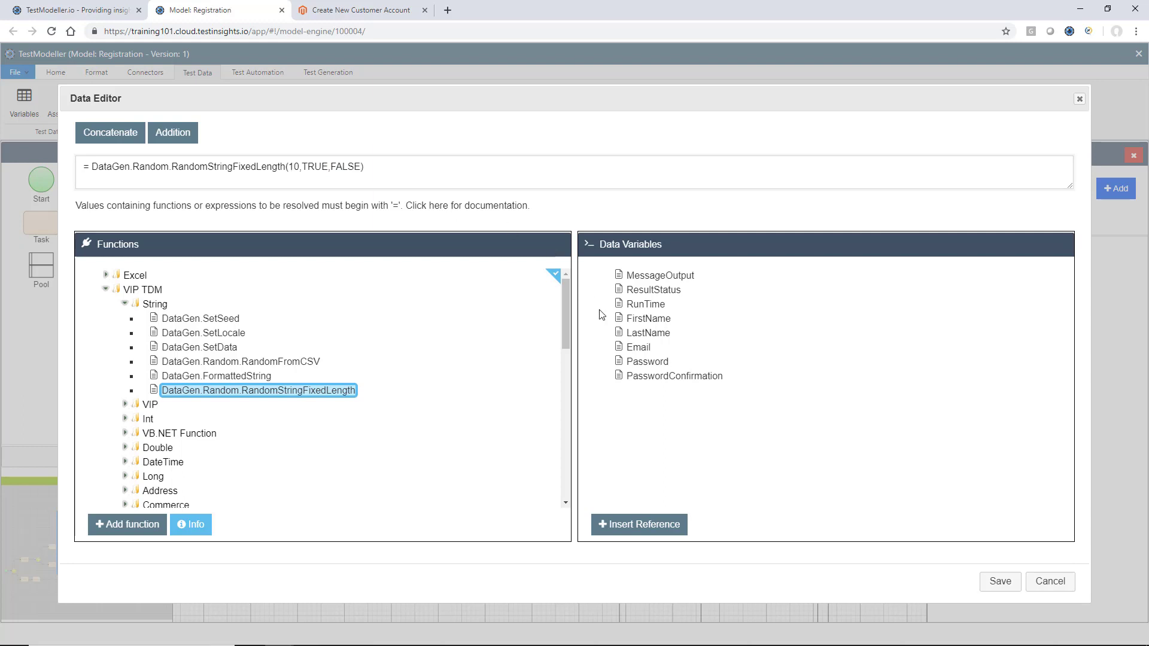
{"action": "left_click", "coordinate": [999, 581]}
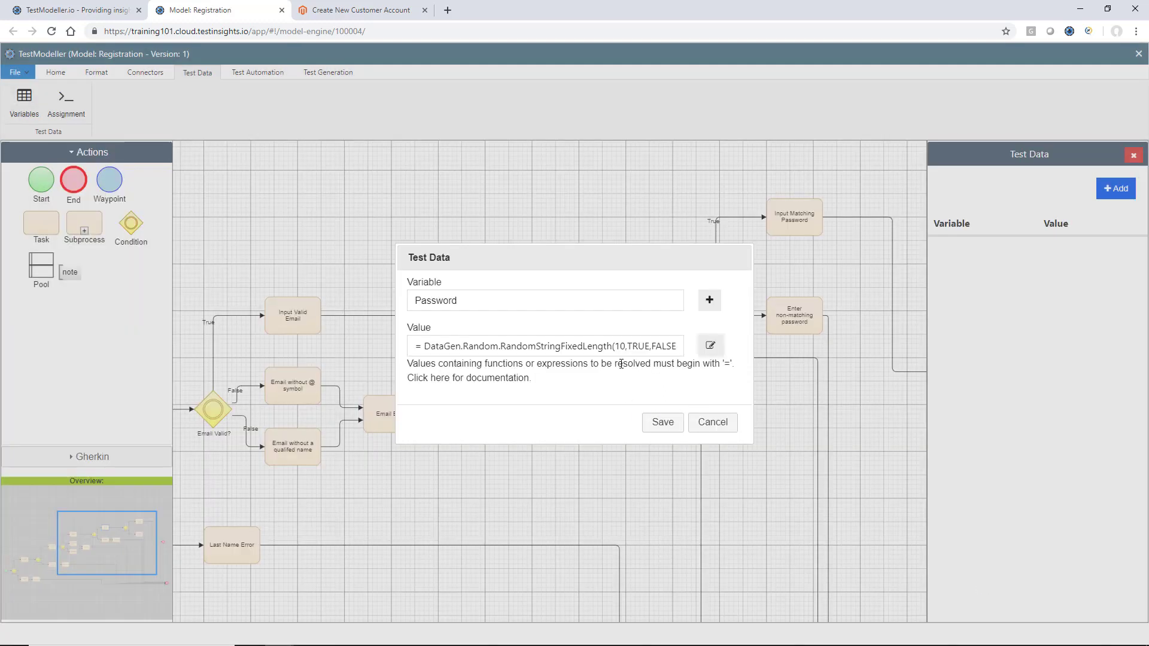
{"action": "left_click", "coordinate": [659, 420]}
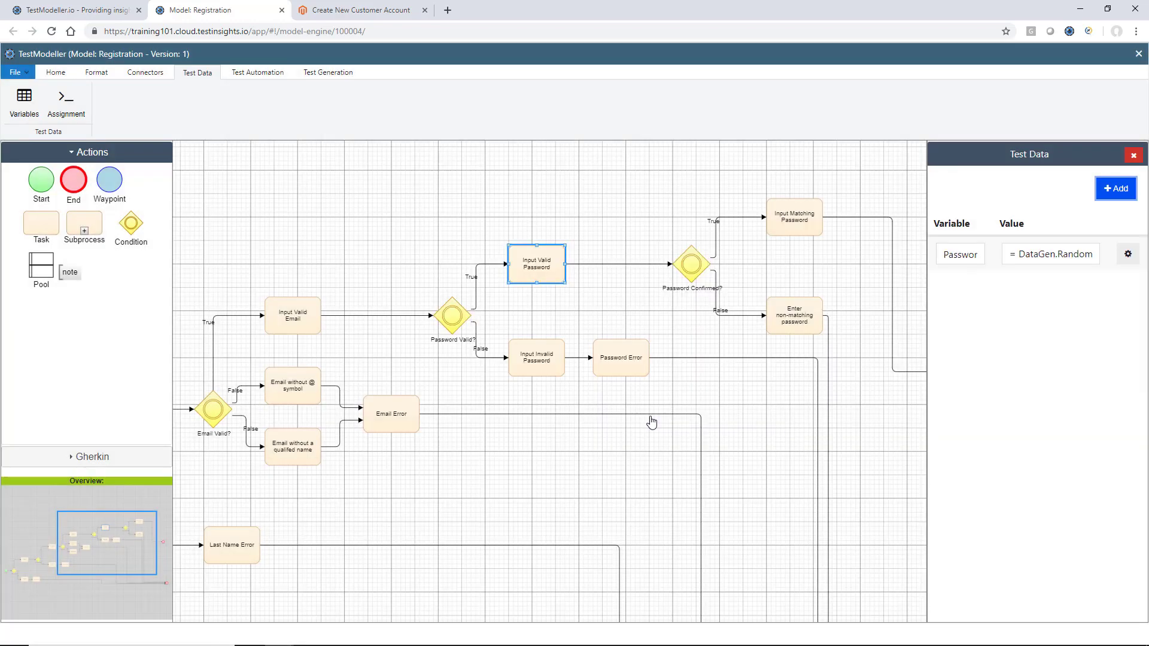
{"action": "left_click", "coordinate": [549, 363]}
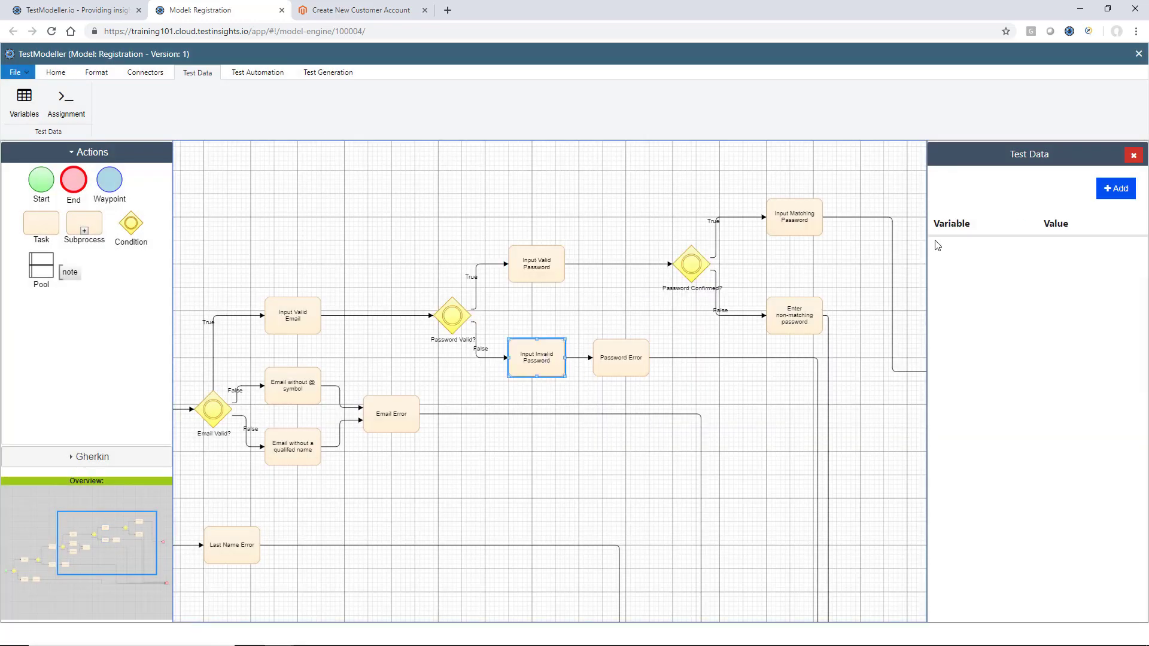
Add a Password variable to Input Invalid Password and insert the RandomStringFixedLength generator
{"action": "left_click", "coordinate": [1116, 188]}
{"action": "left_click", "coordinate": [620, 297]}
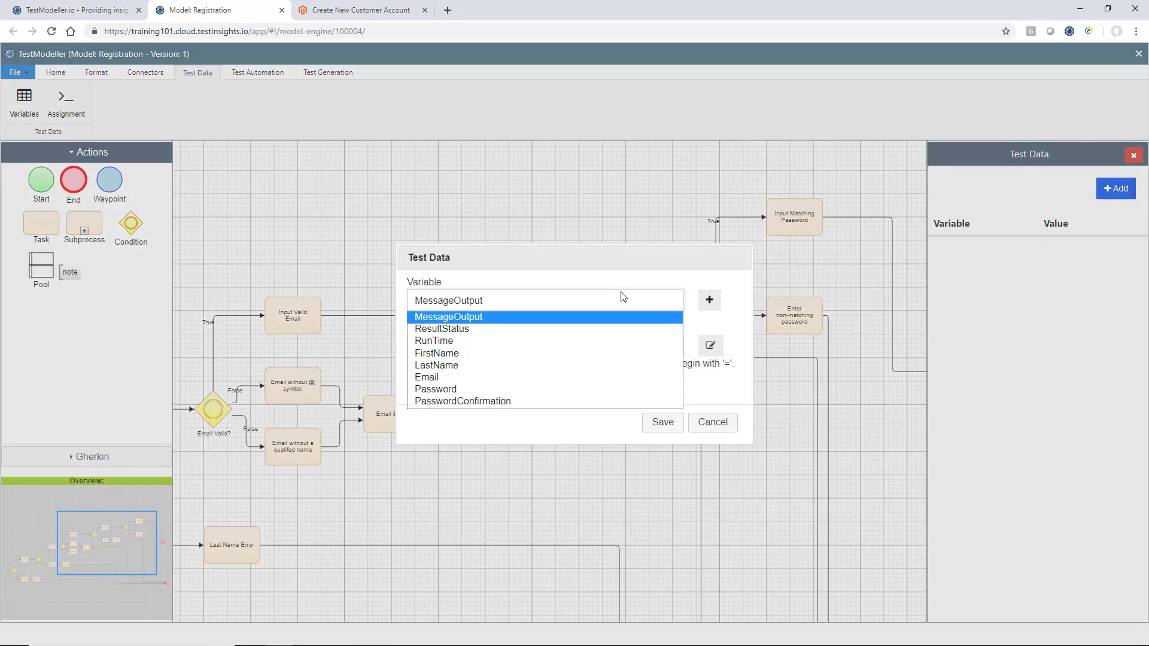
{"action": "left_click", "coordinate": [616, 389]}
{"action": "left_click", "coordinate": [710, 347]}
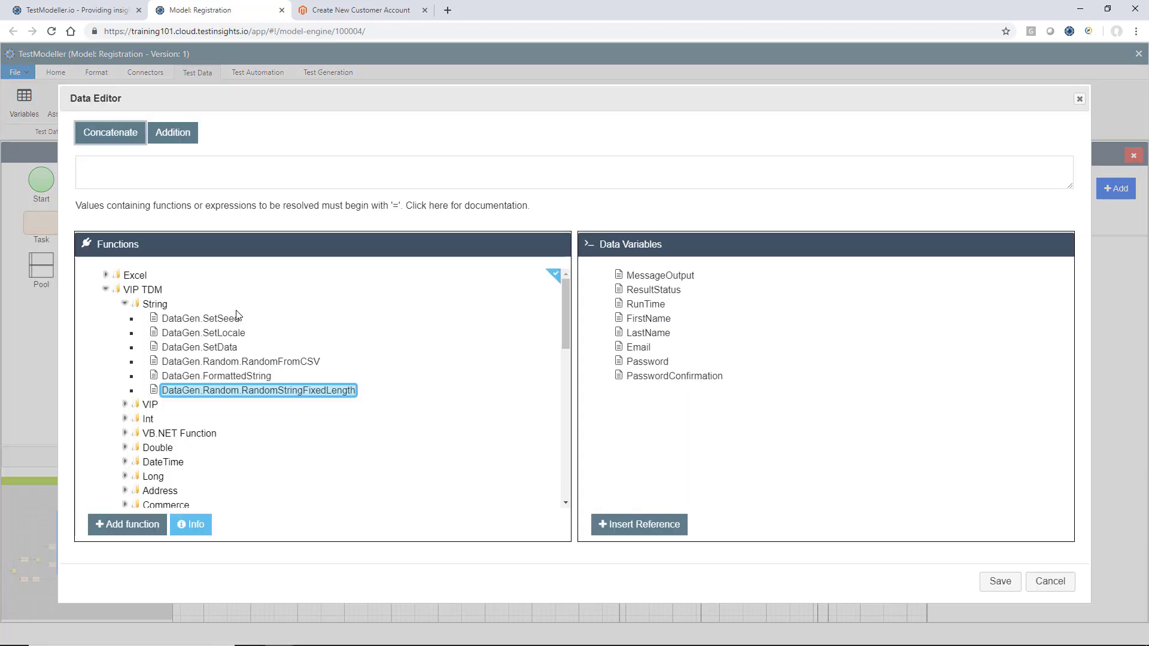
{"action": "left_click", "coordinate": [219, 179]}
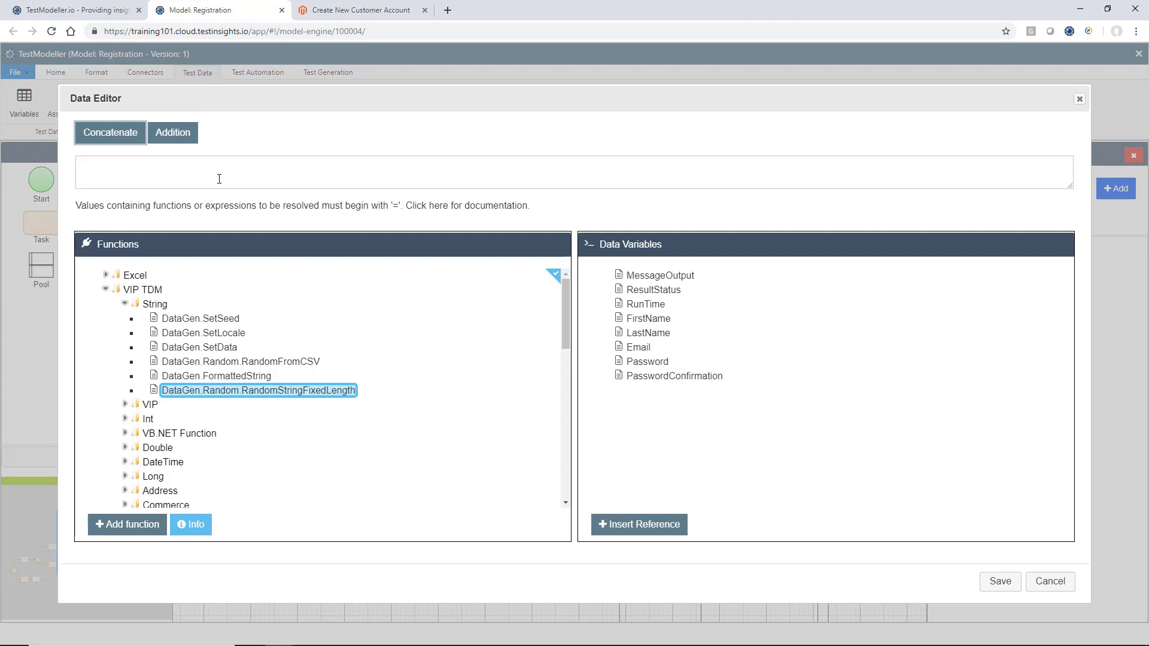
{"action": "type", "text": "="}
{"action": "left_click", "coordinate": [153, 530]}
Set the generator arguments to (5, TRUE, TRUE) and save the Password test data
{"action": "left_click", "coordinate": [293, 164]}
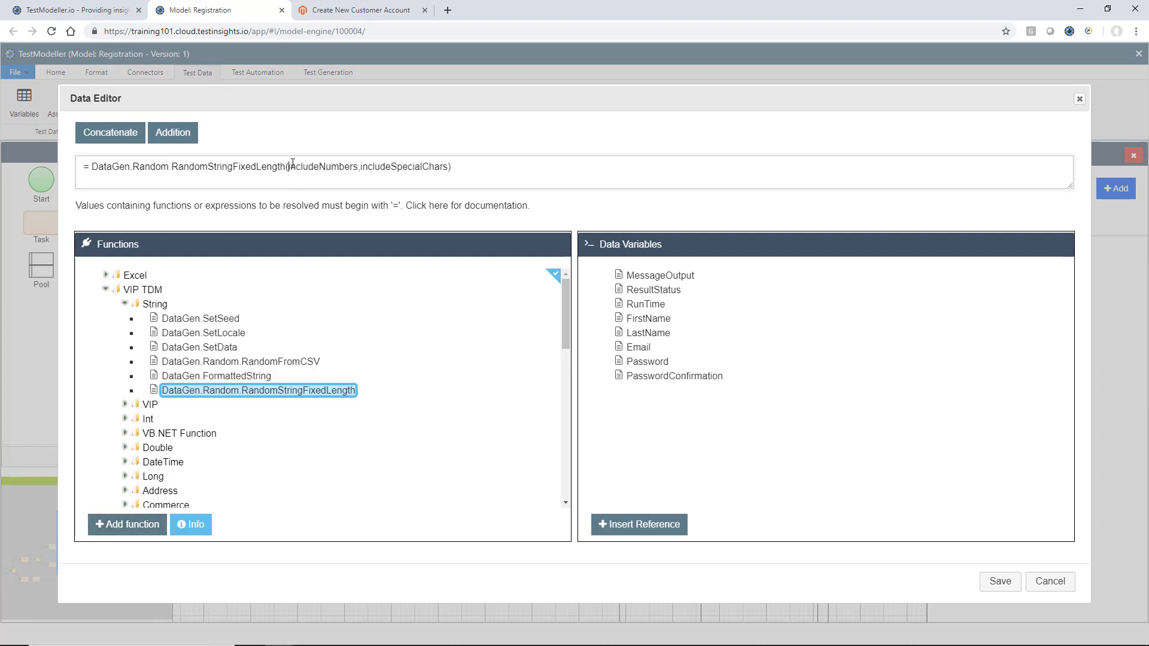
{"action": "type", "text": "5,"}
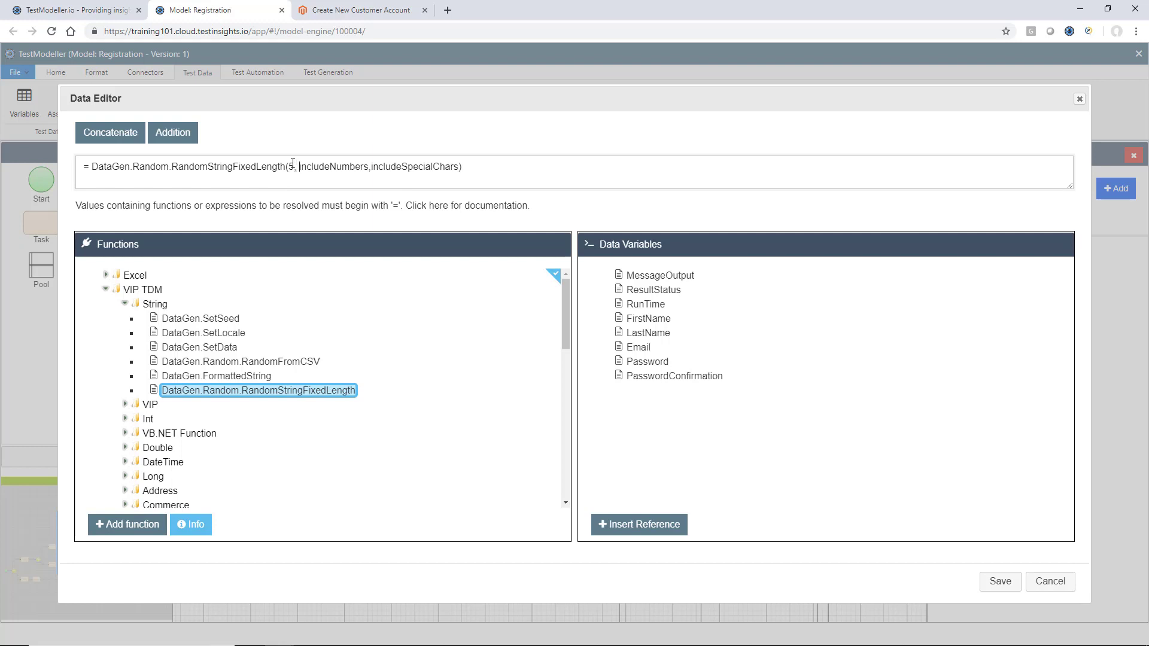
{"action": "key", "text": "shift+End"}
{"action": "key", "text": "shift+Left"}
{"action": "type", "text": "TRUE"}
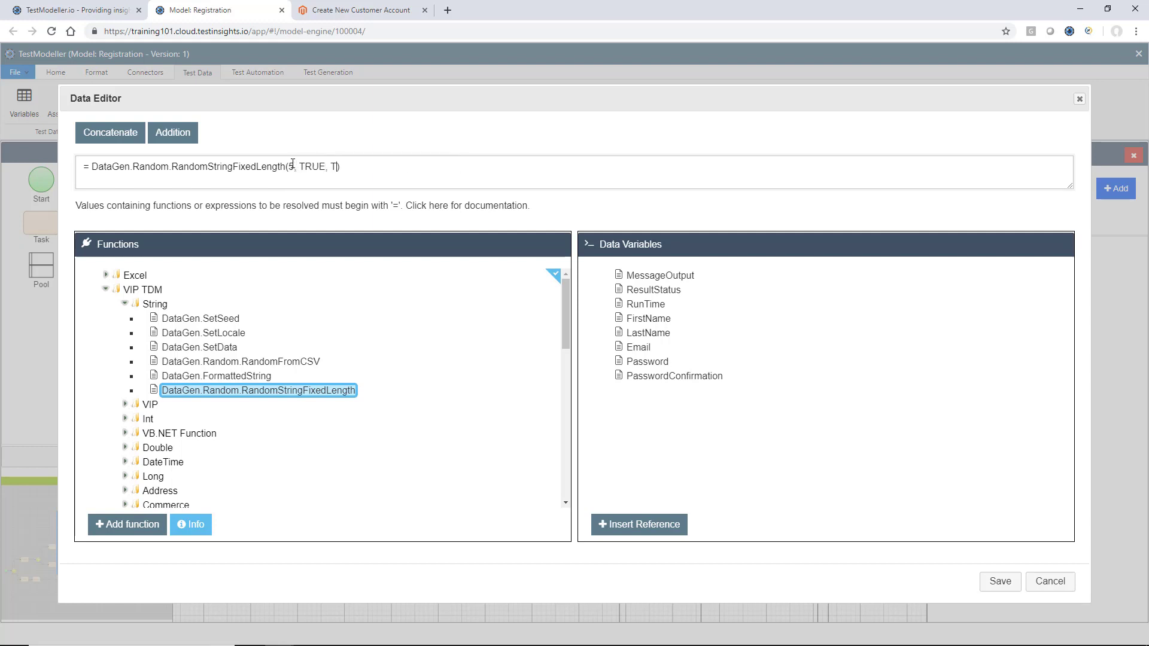
{"action": "left_click", "coordinate": [1000, 582]}
{"action": "left_click", "coordinate": [662, 423]}
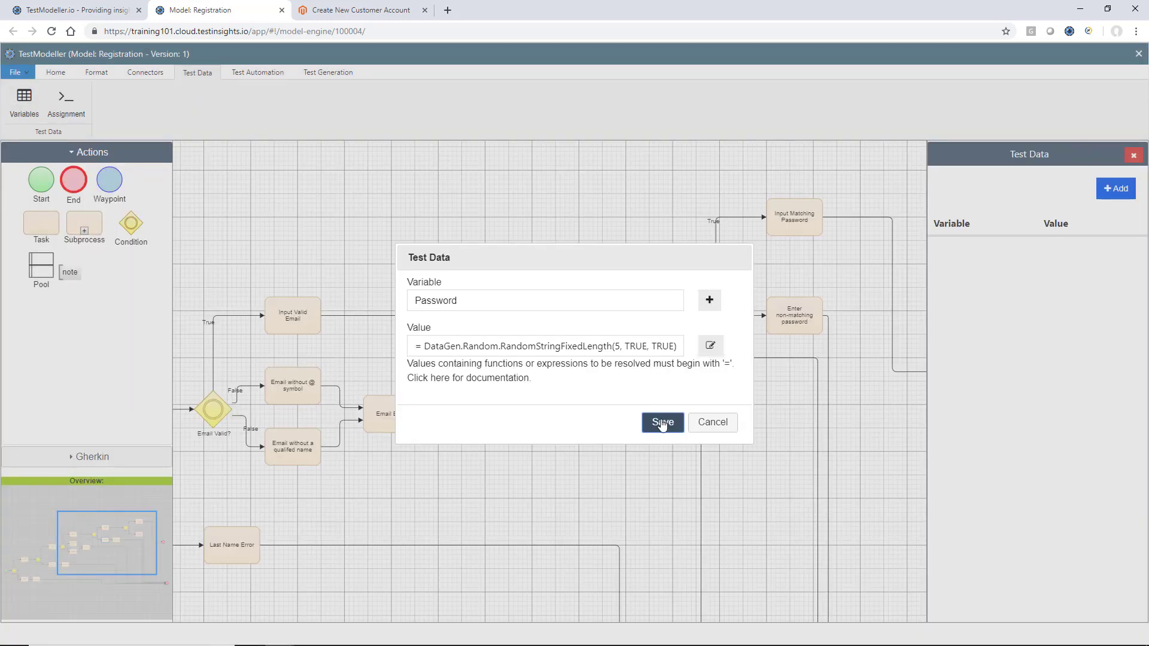
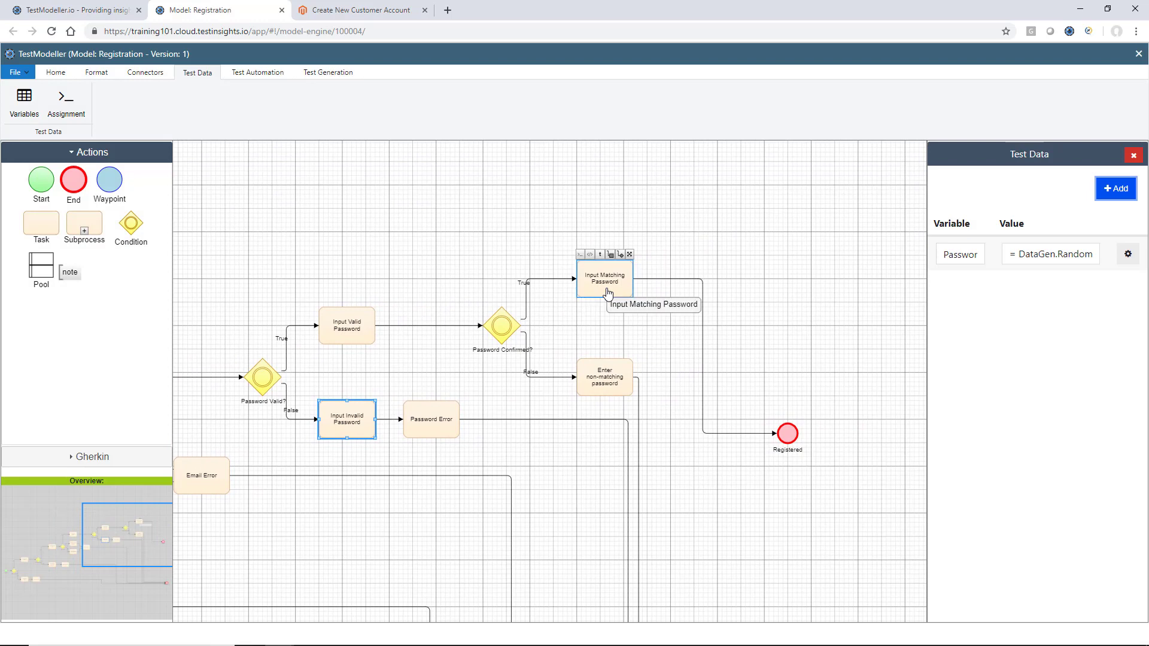
Give Input Matching Password a PasswordConfirmation value of = [Password] and save it
{"action": "left_click", "coordinate": [618, 304]}
{"action": "left_click", "coordinate": [1116, 188]}
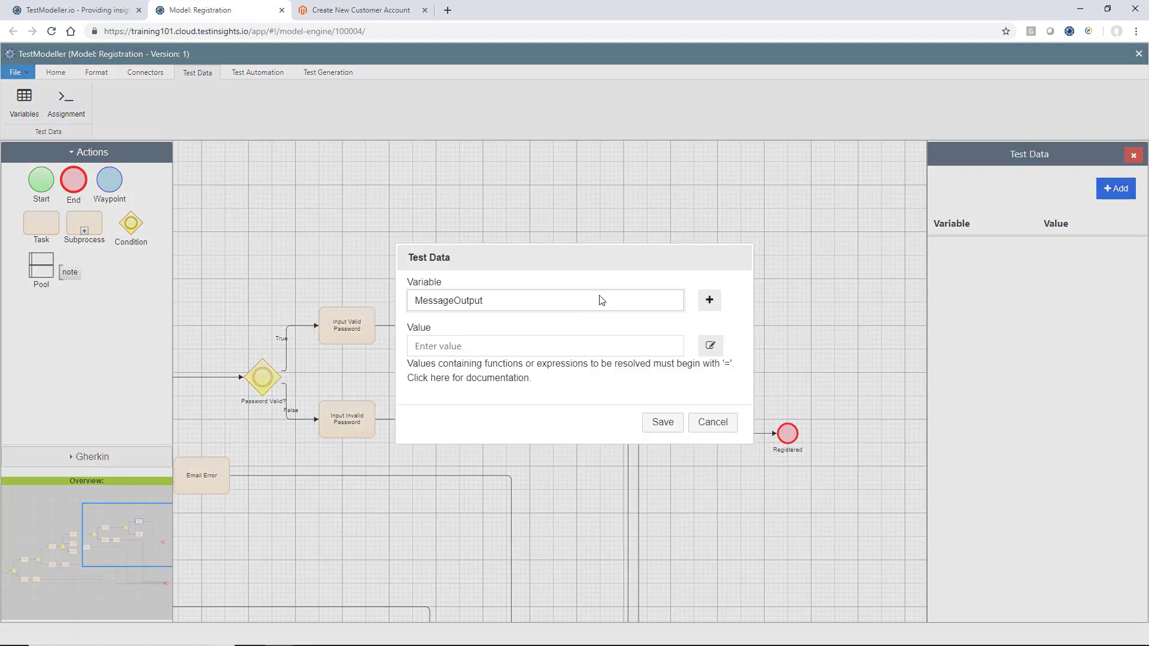
{"action": "left_click", "coordinate": [611, 307]}
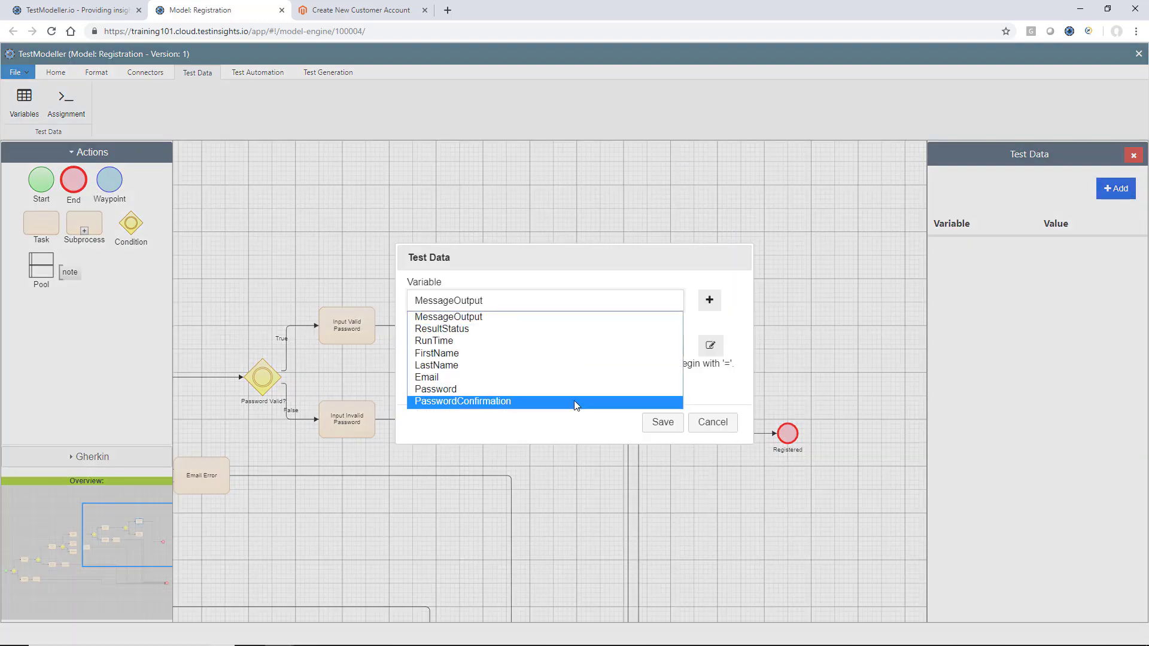
{"action": "left_click", "coordinate": [574, 401]}
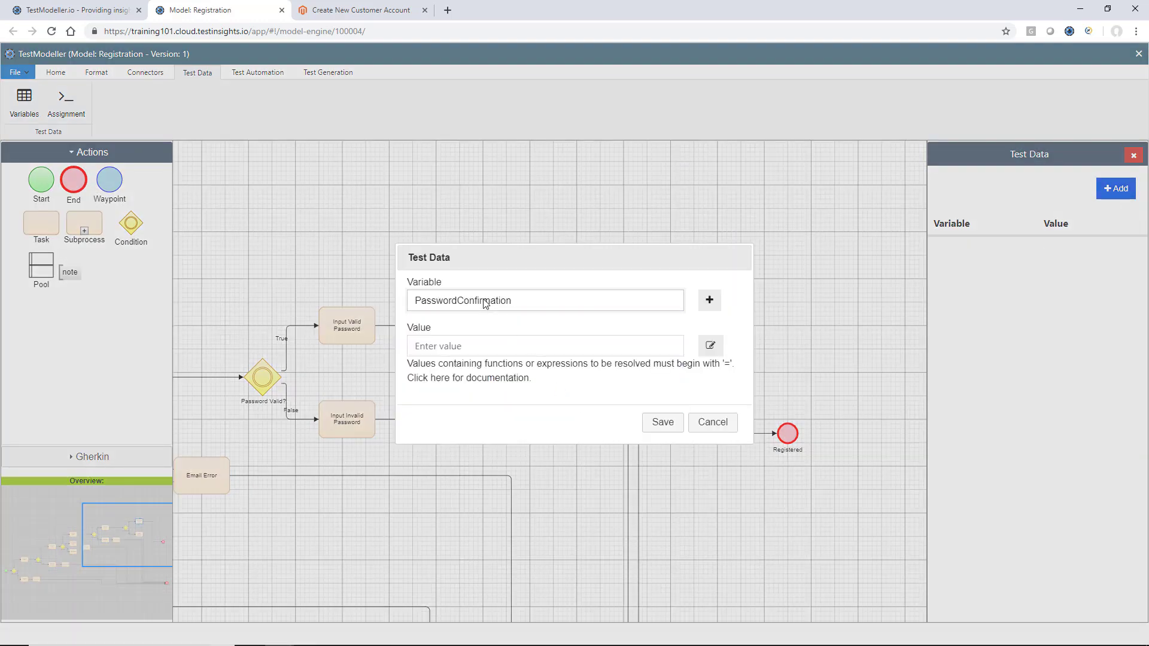
{"action": "left_click", "coordinate": [710, 348]}
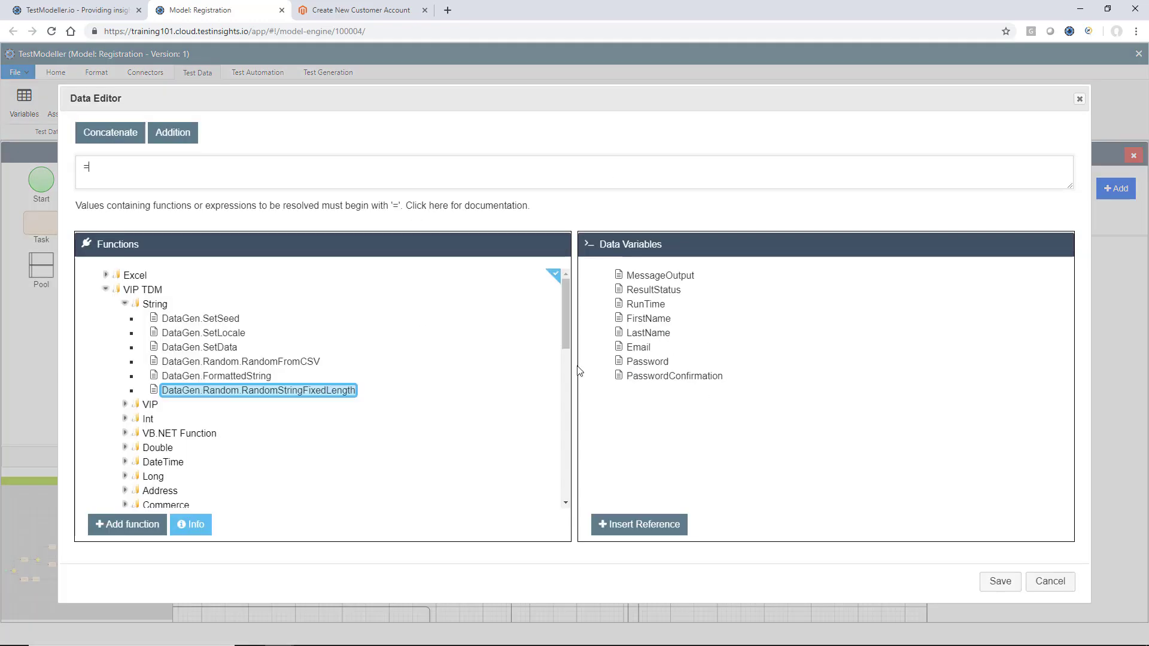
{"action": "left_click", "coordinate": [664, 364]}
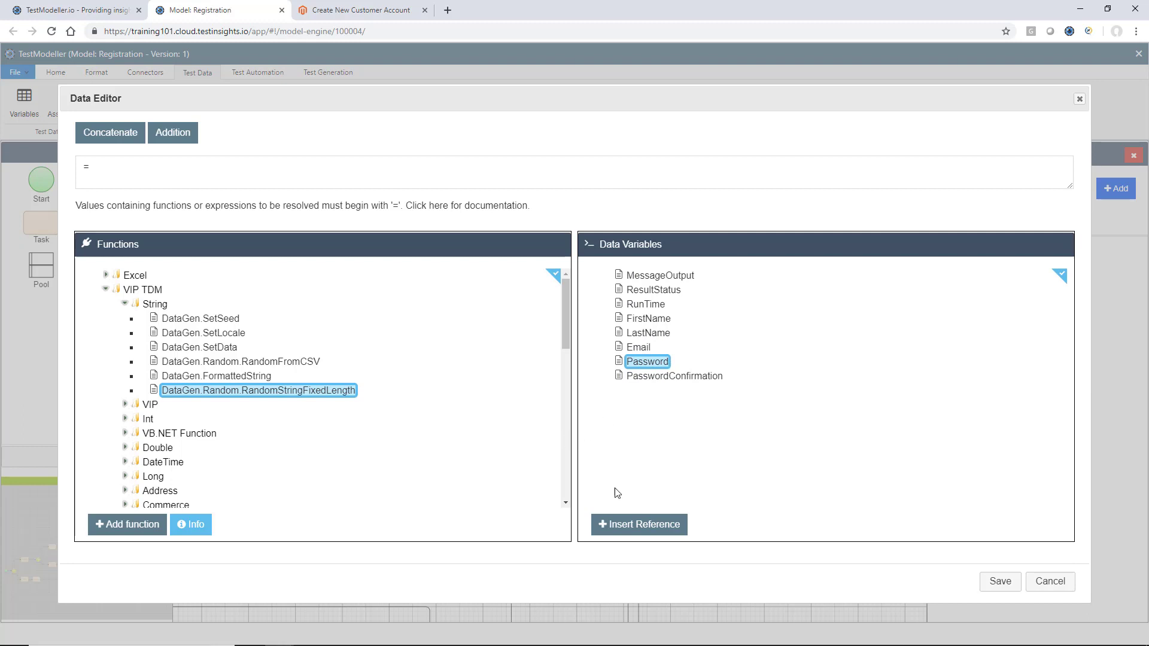
{"action": "left_click", "coordinate": [639, 525]}
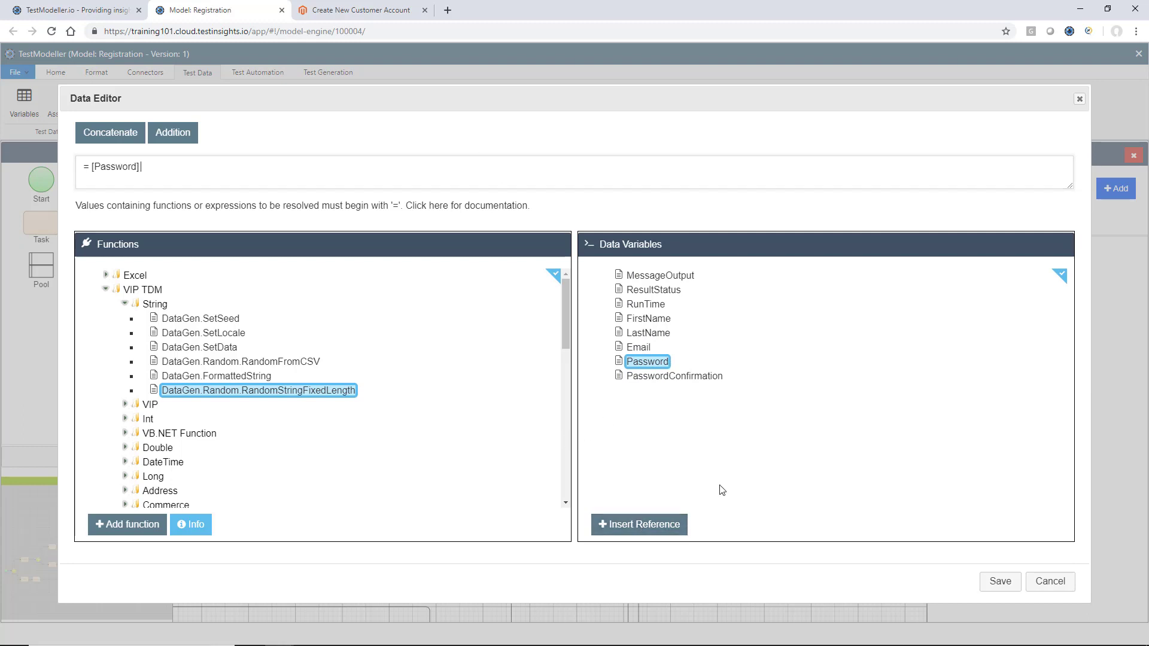
{"action": "double_click", "coordinate": [117, 166]}
{"action": "left_click", "coordinate": [200, 168]}
{"action": "left_click", "coordinate": [1000, 581]}
{"action": "left_click", "coordinate": [677, 427]}
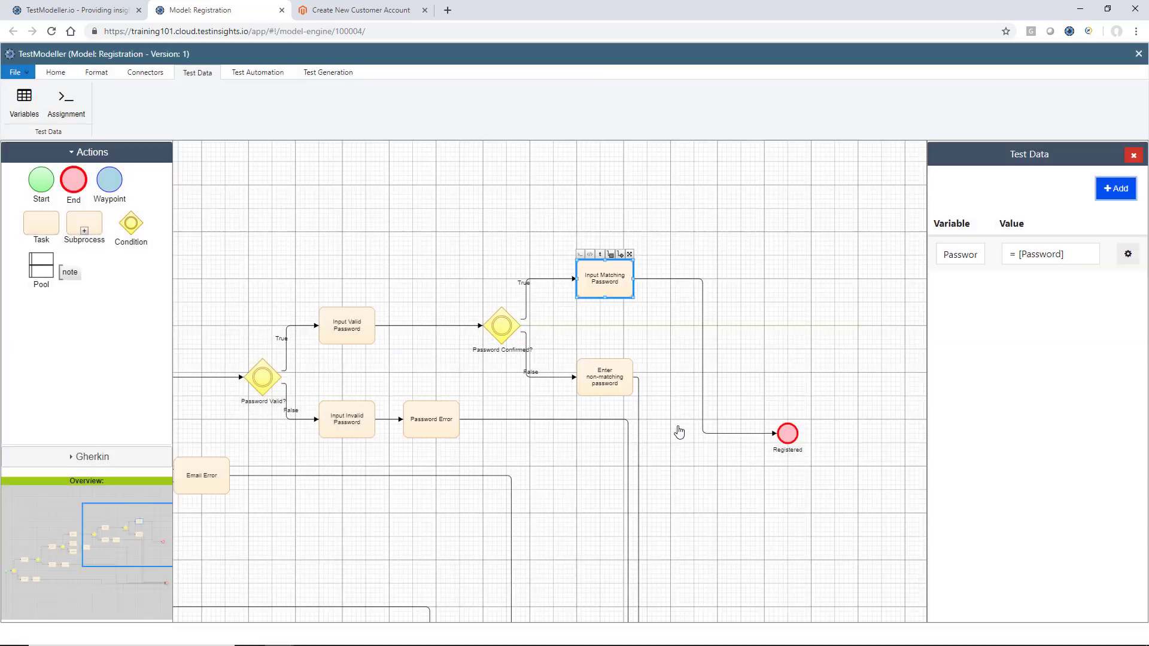
Add a Password test data variable to the Enter non-matching password task
{"action": "left_click", "coordinate": [623, 385]}
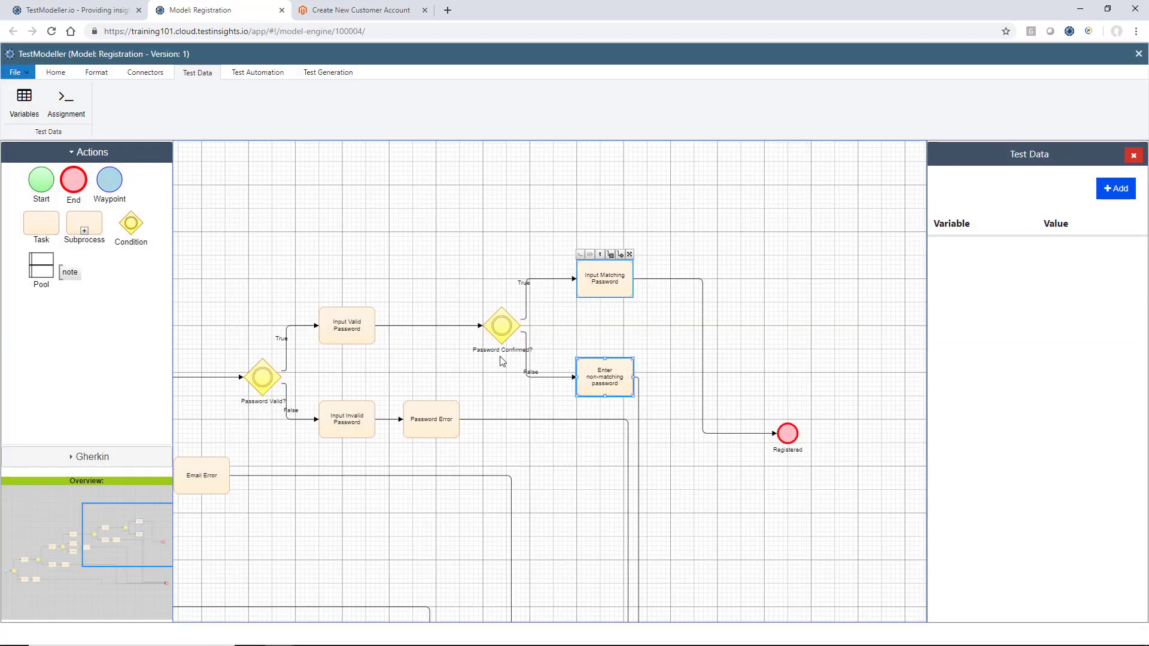
{"action": "left_click", "coordinate": [1116, 189]}
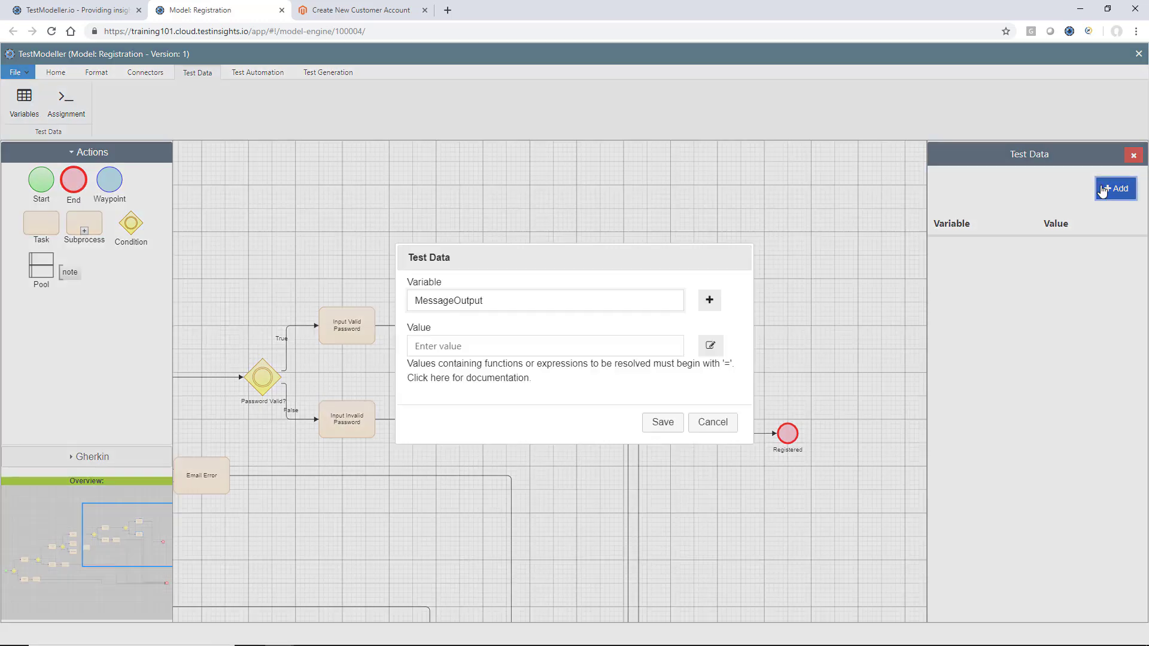
{"action": "left_click", "coordinate": [663, 301]}
{"action": "key", "text": "Down"}
{"action": "key", "text": "Down"}
{"action": "key", "text": "Down"}
{"action": "key", "text": "Down"}
{"action": "key", "text": "Down"}
{"action": "key", "text": "Down"}
{"action": "key", "text": "Return"}
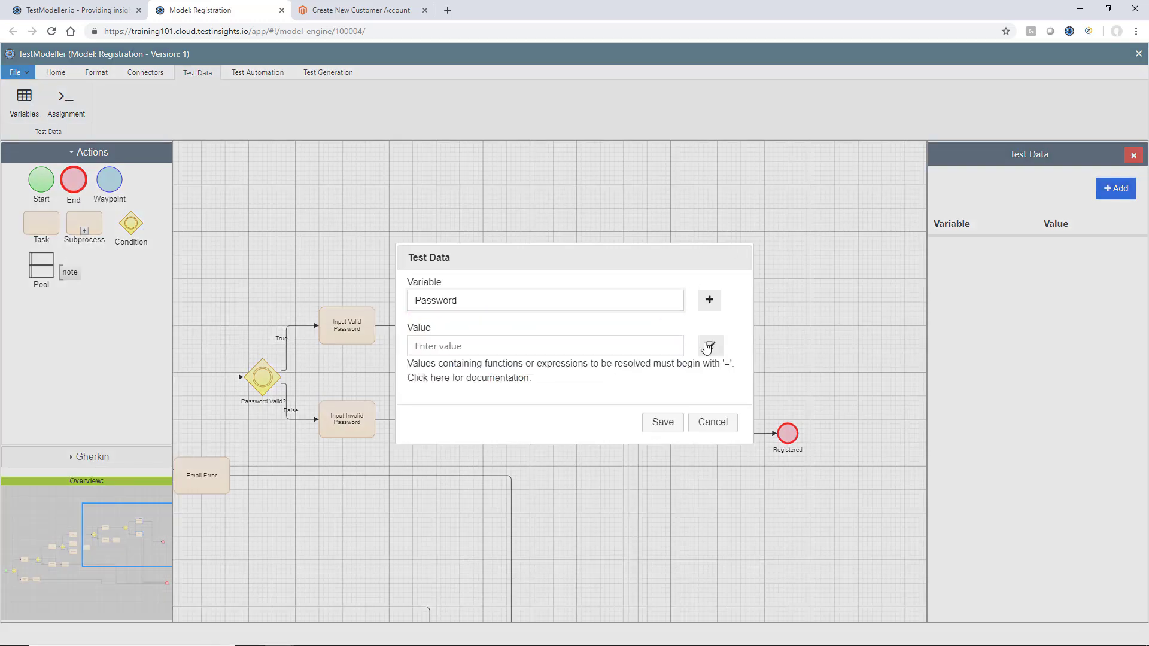
{"action": "left_click", "coordinate": [708, 347]}
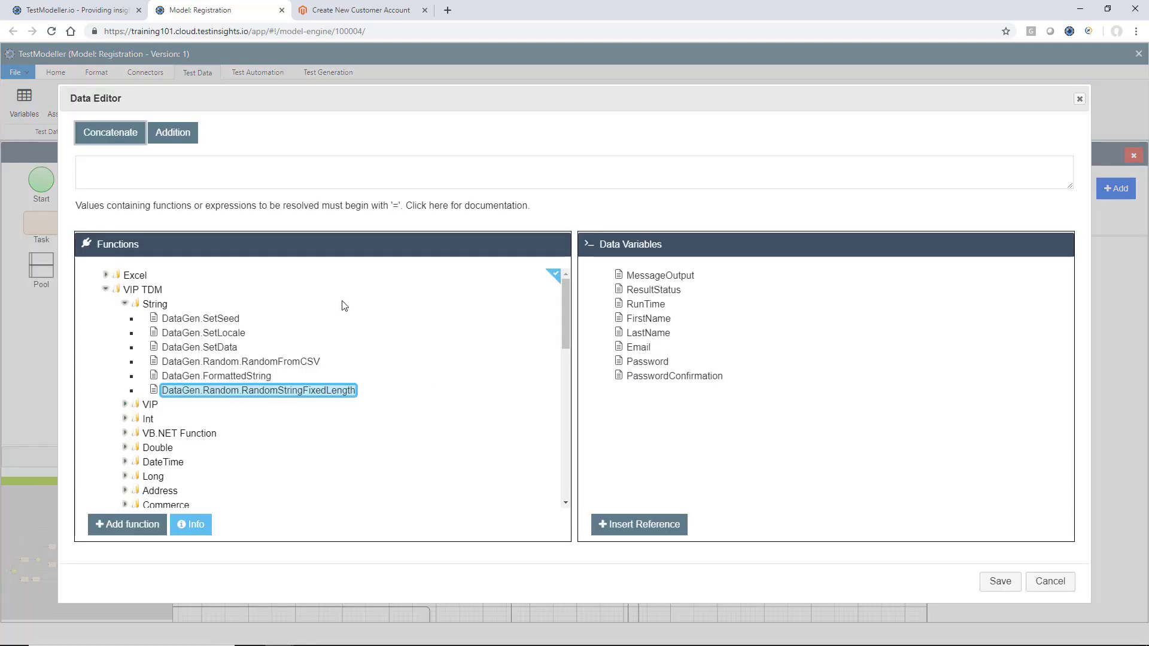
Set its value to RandomStringFixedLength(10, TRUE, TRUE) and save the Password data
{"action": "left_click", "coordinate": [139, 527]}
{"action": "type", "text": "="}
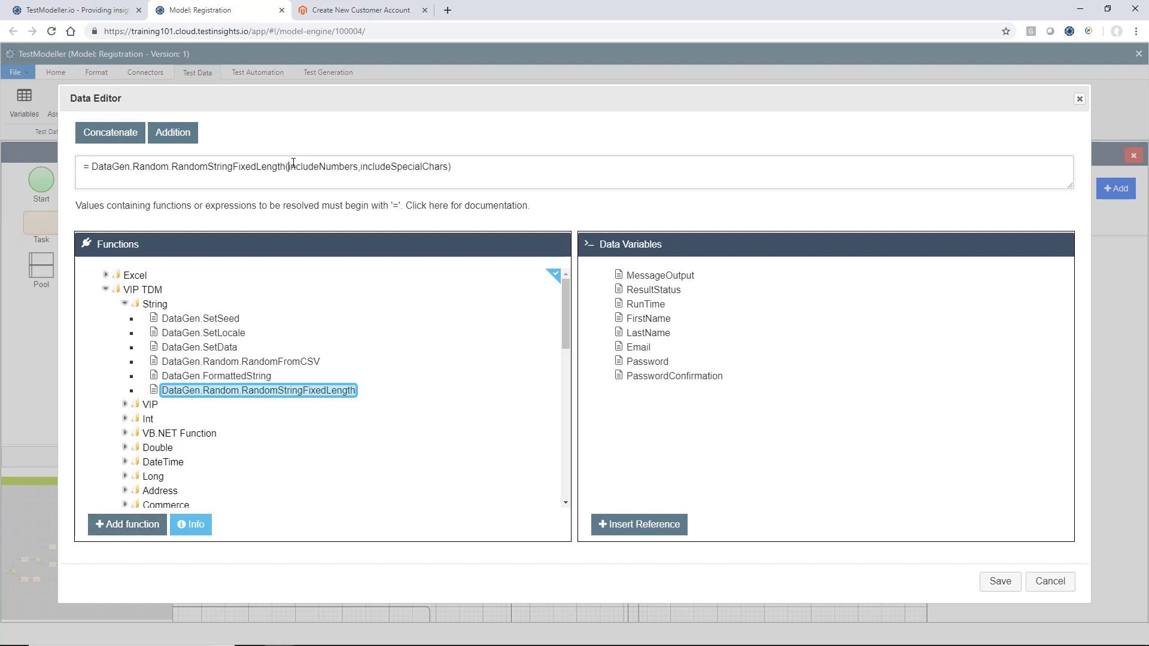
{"action": "type", "text": "10,"}
{"action": "key", "text": "shift+Home"}
{"action": "key", "text": "shift+End"}
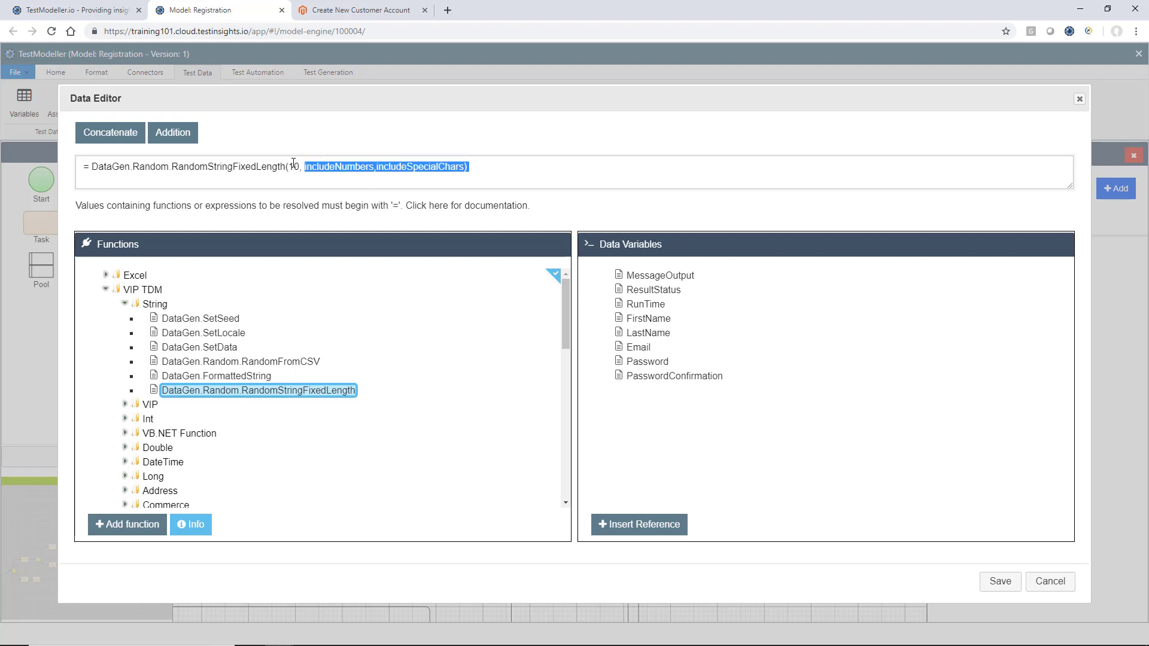
{"action": "type", "text": "TEU"}
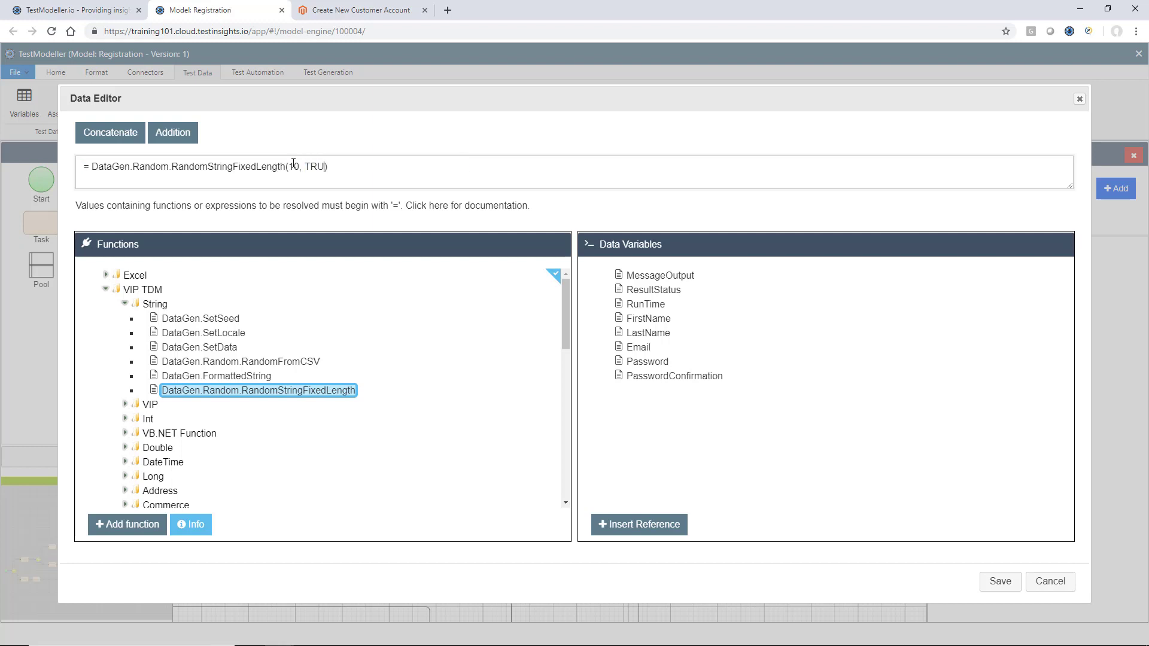
{"action": "type", "text": "TRUE"}
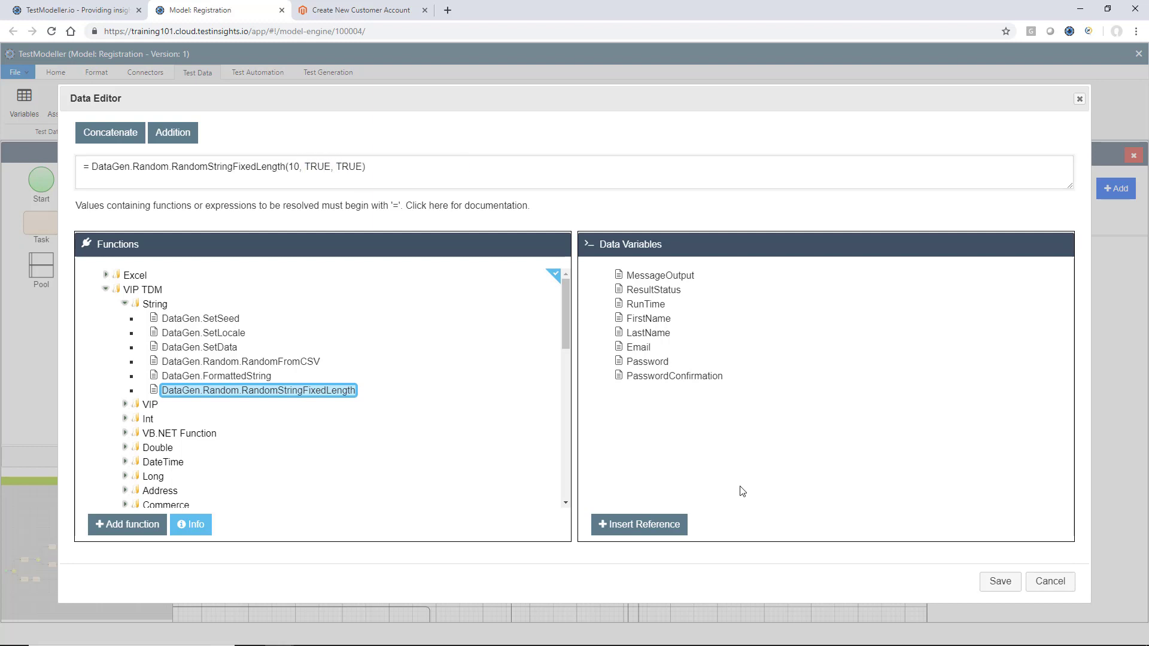
{"action": "left_click", "coordinate": [1003, 584]}
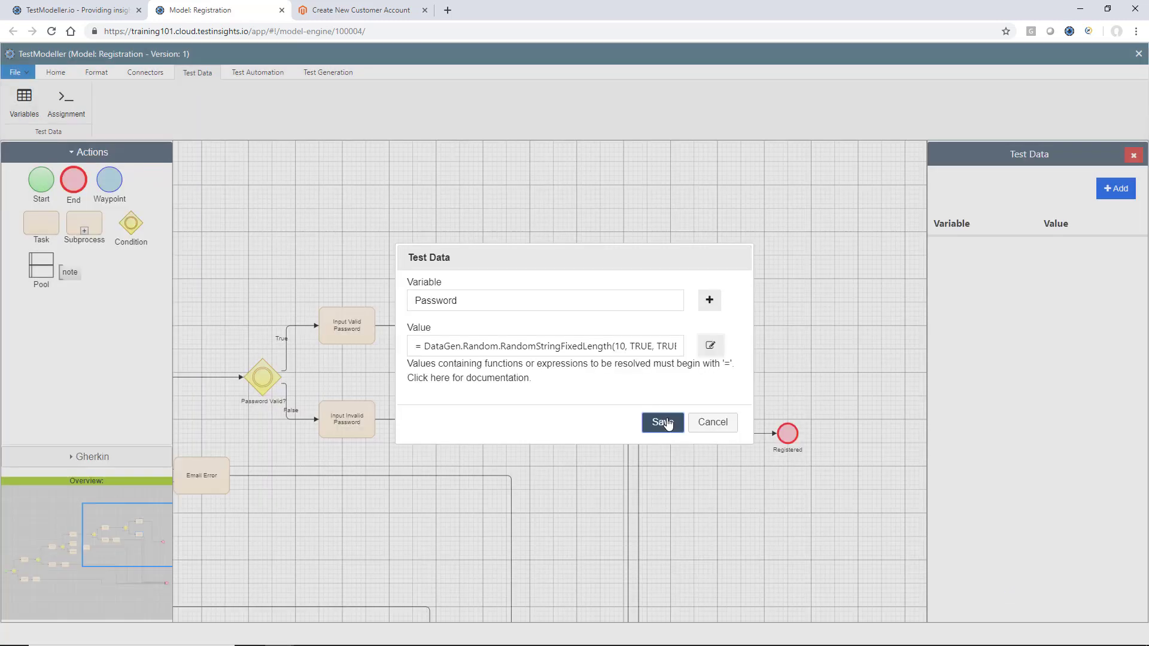
{"action": "left_click", "coordinate": [662, 422]}
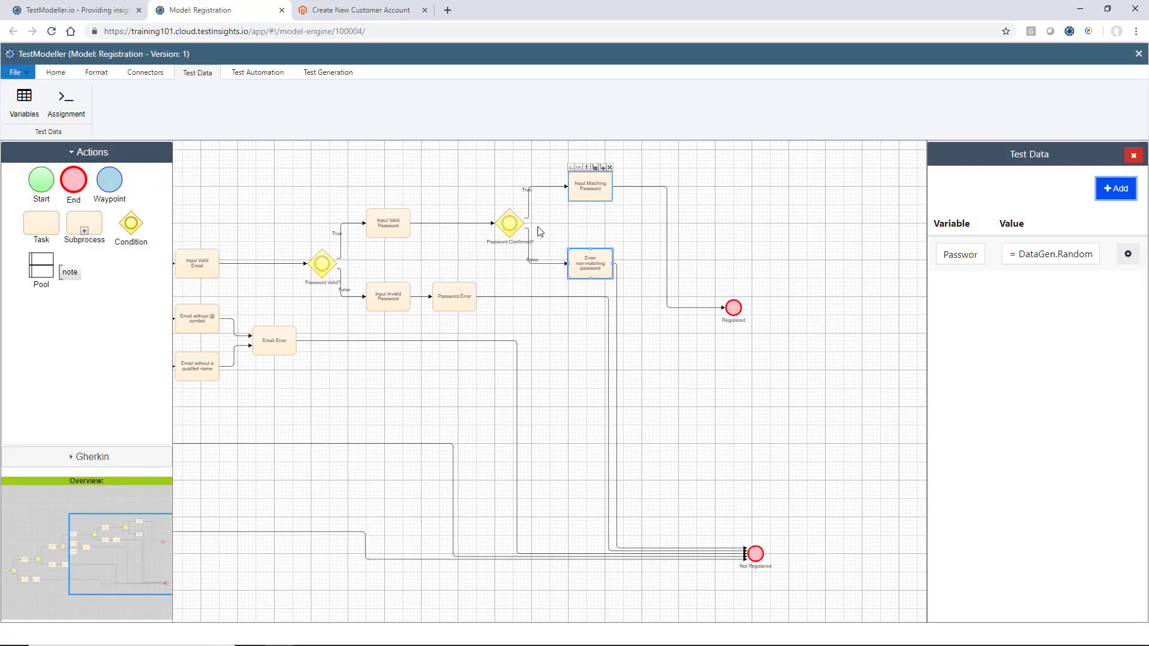
Save the Registration model over its current version
{"action": "left_click", "coordinate": [56, 72]}
{"action": "left_click", "coordinate": [50, 100]}
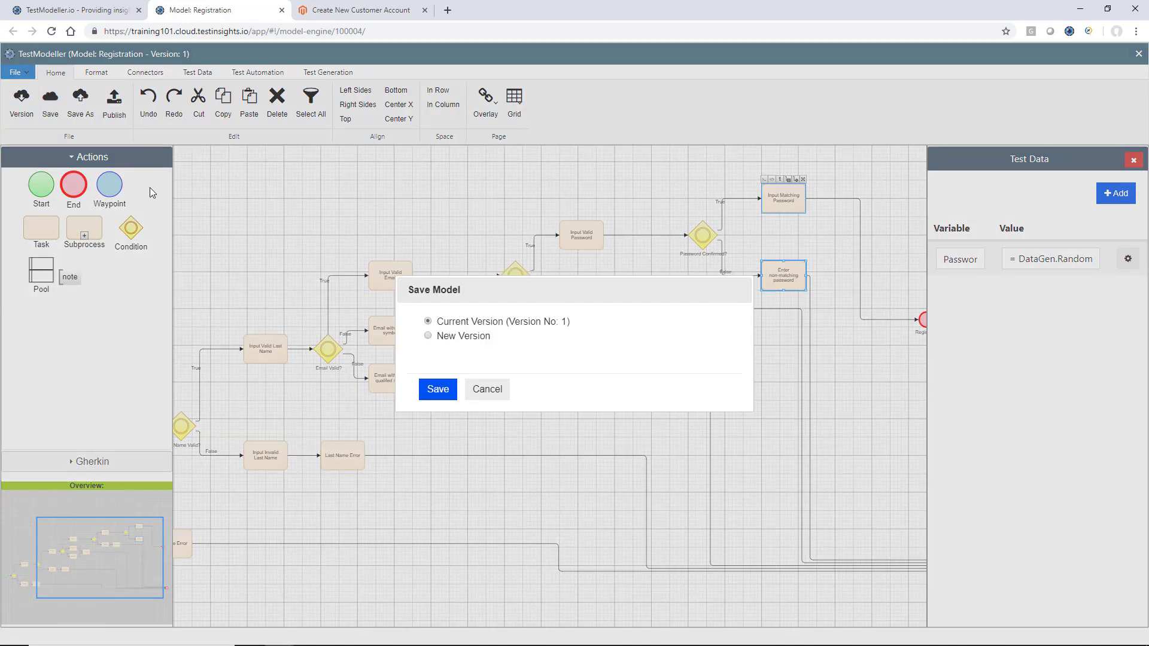
{"action": "left_click", "coordinate": [429, 394]}
Generate the test cases and download the automation data
{"action": "left_click", "coordinate": [328, 73]}
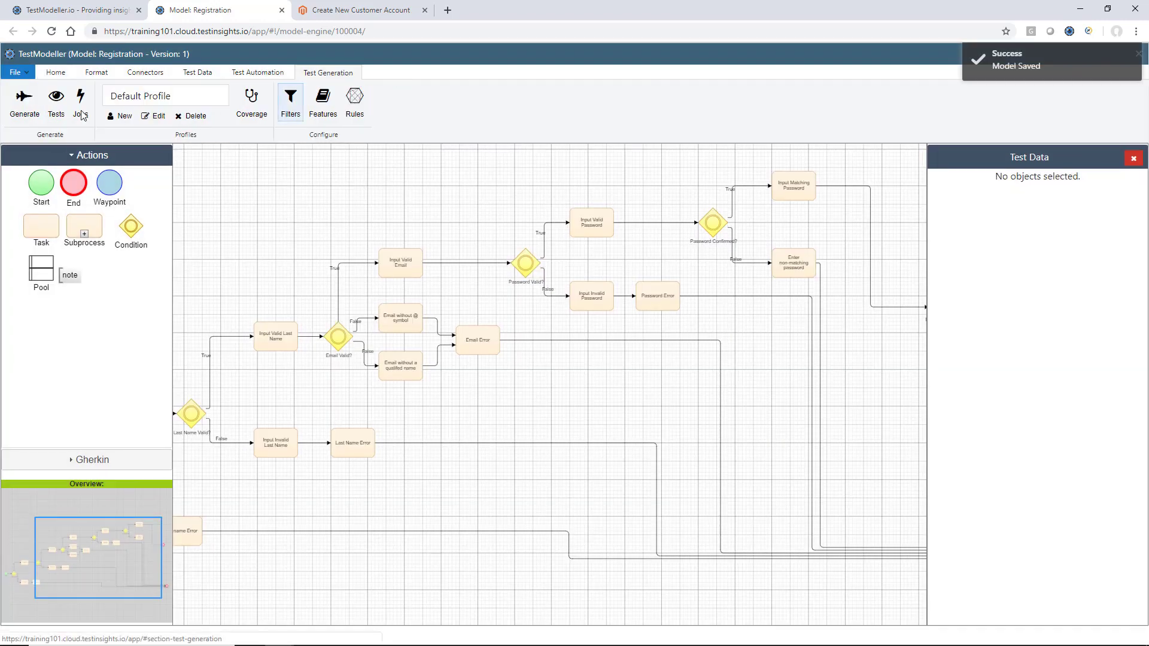
{"action": "left_click", "coordinate": [24, 101]}
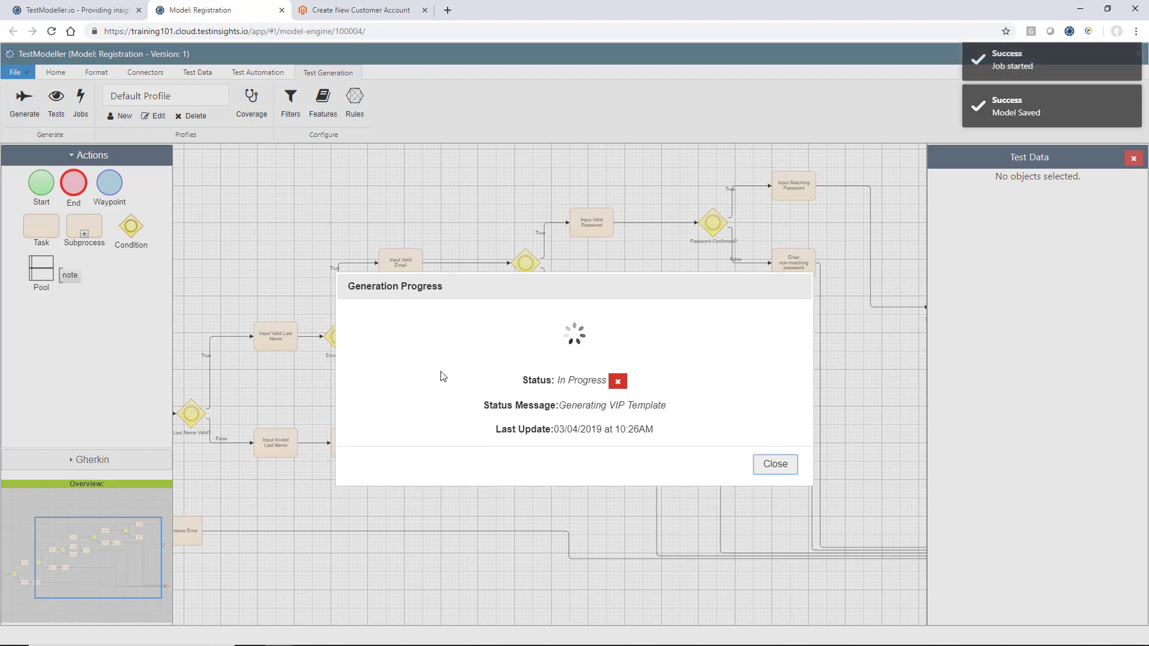
{"action": "left_click", "coordinate": [776, 395]}
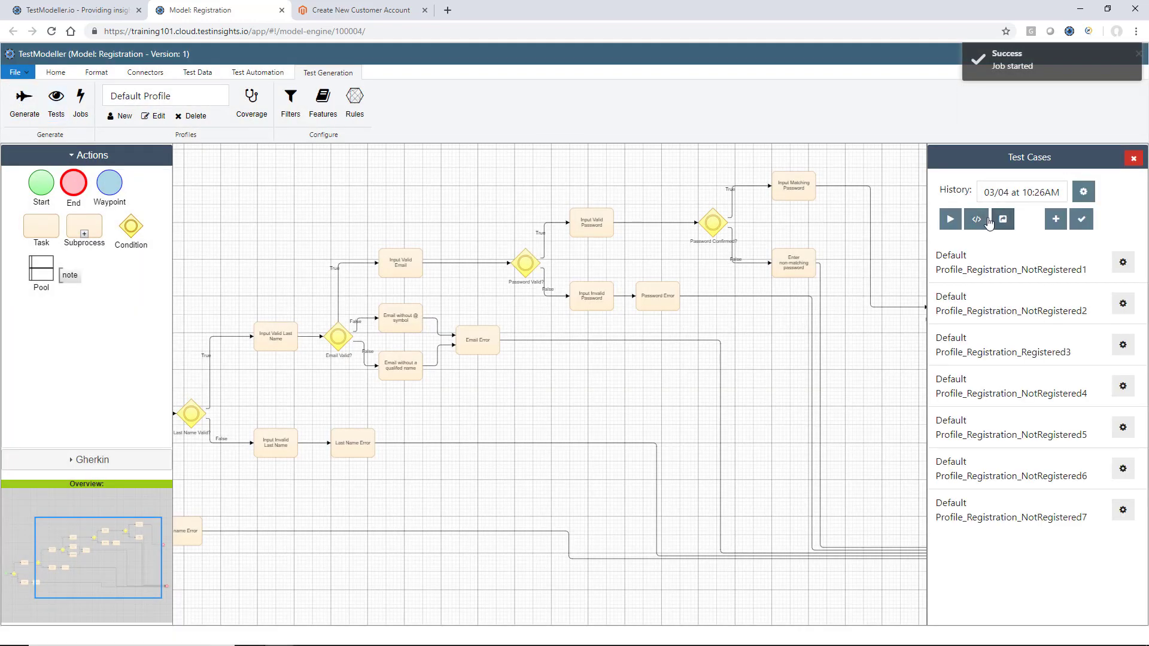
{"action": "left_click", "coordinate": [976, 219]}
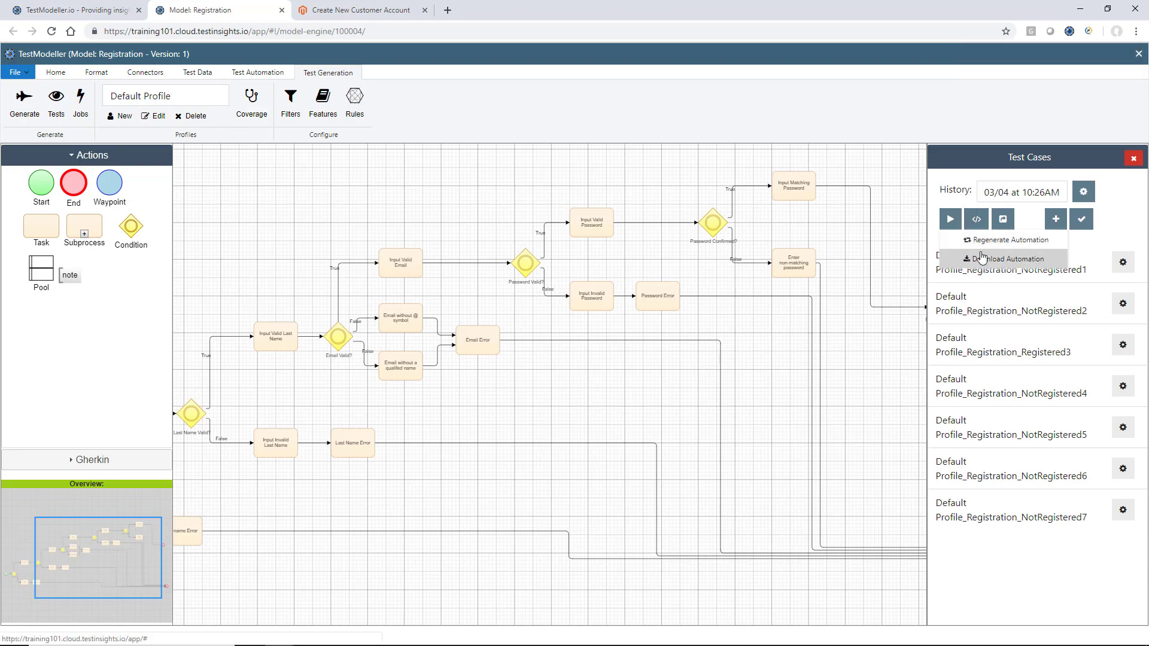
{"action": "left_click", "coordinate": [981, 258]}
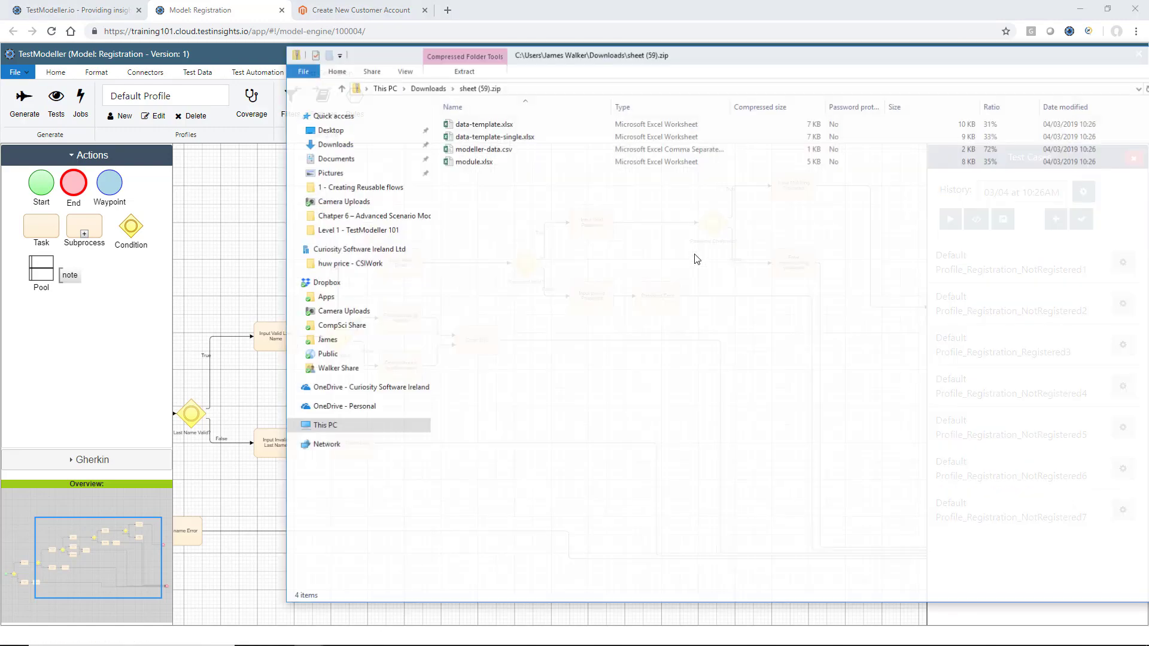
Open data-template.xlsx in Excel with editing enabled, on the data sheet, maximised
{"action": "left_click", "coordinate": [531, 124]}
{"action": "double_click", "coordinate": [531, 122]}
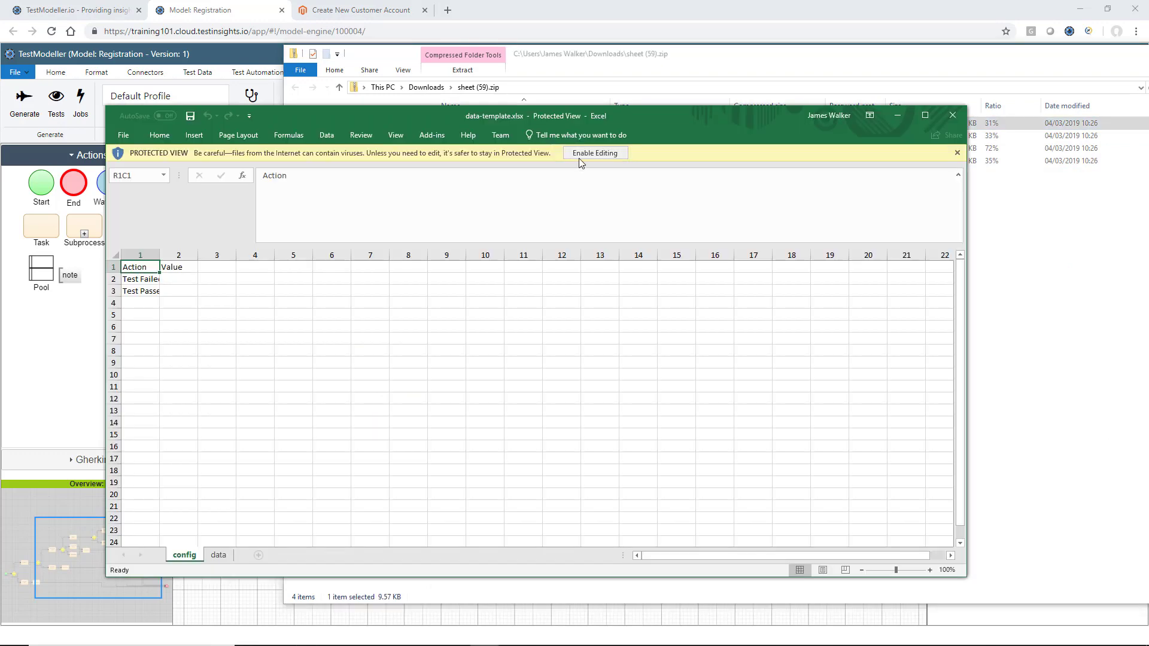
{"action": "left_click", "coordinate": [744, 149]}
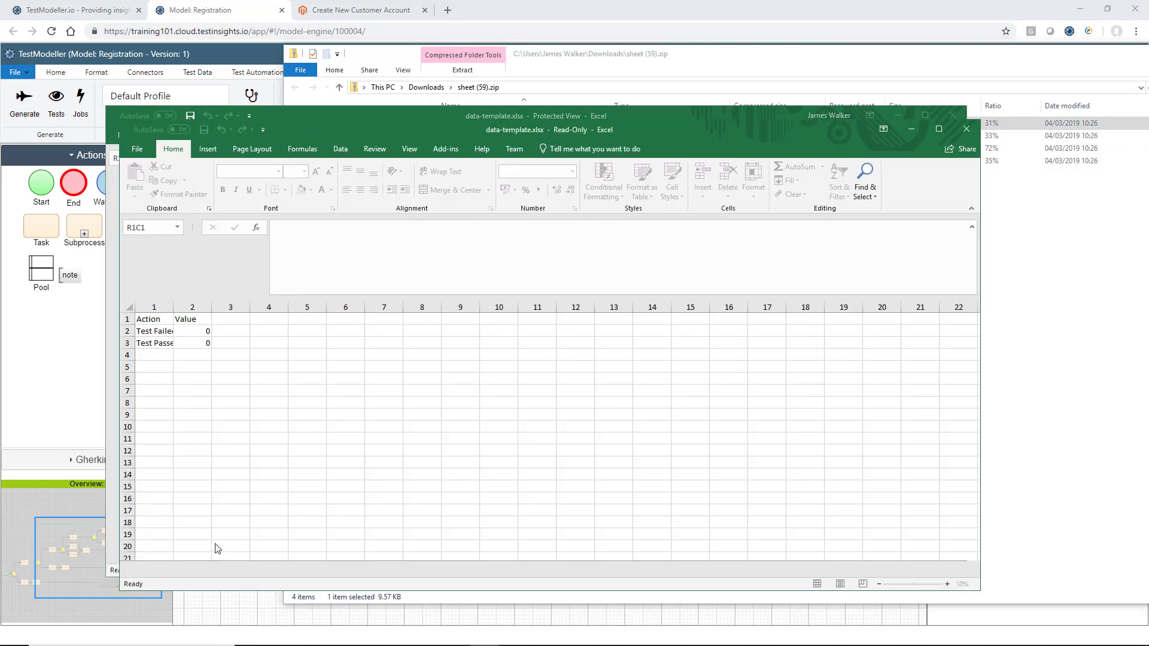
{"action": "left_click", "coordinate": [234, 569]}
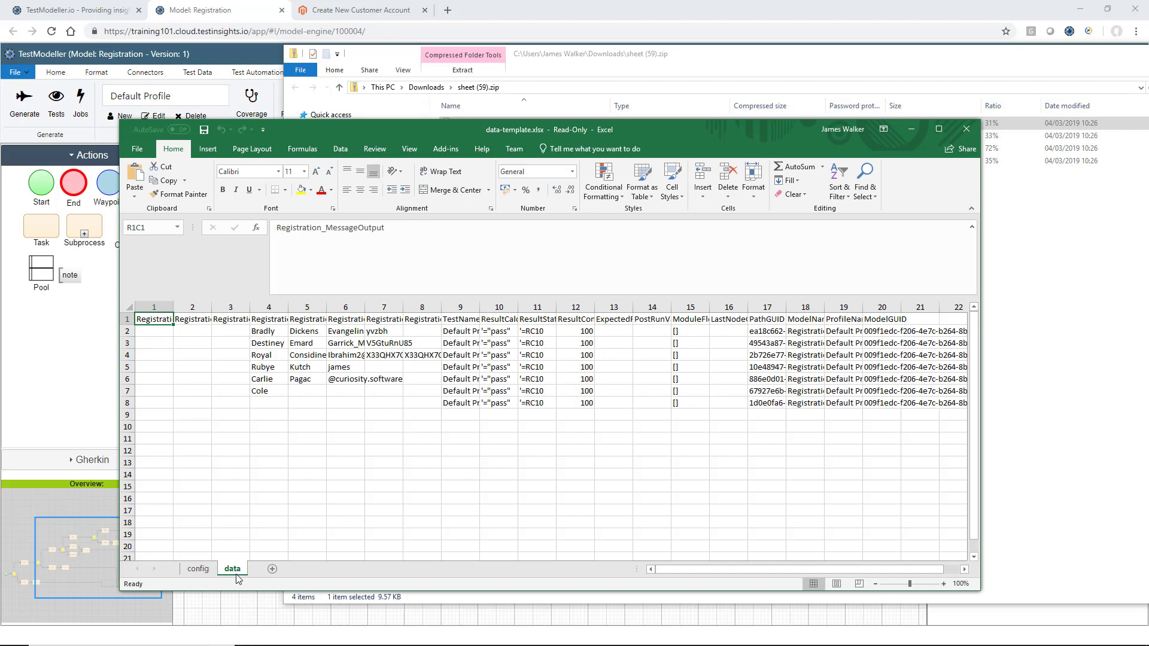
{"action": "double_click", "coordinate": [541, 131]}
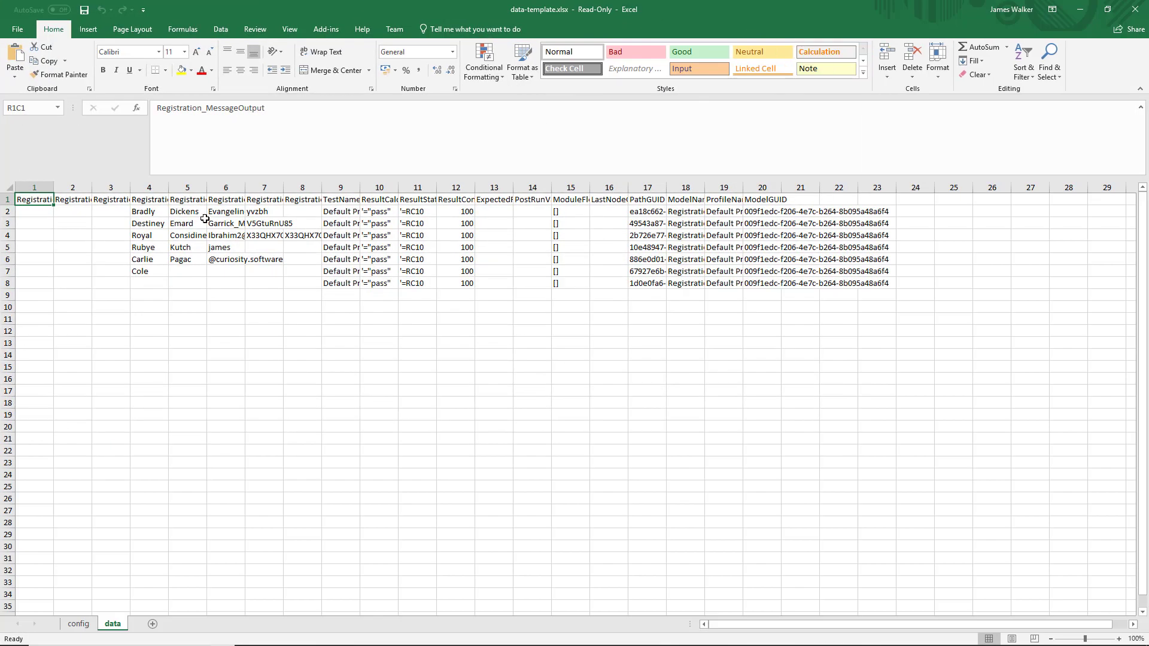
Auto-fit columns 4 to 8, covering names, emails, passwords and confirmations
{"action": "double_click", "coordinate": [165, 192]}
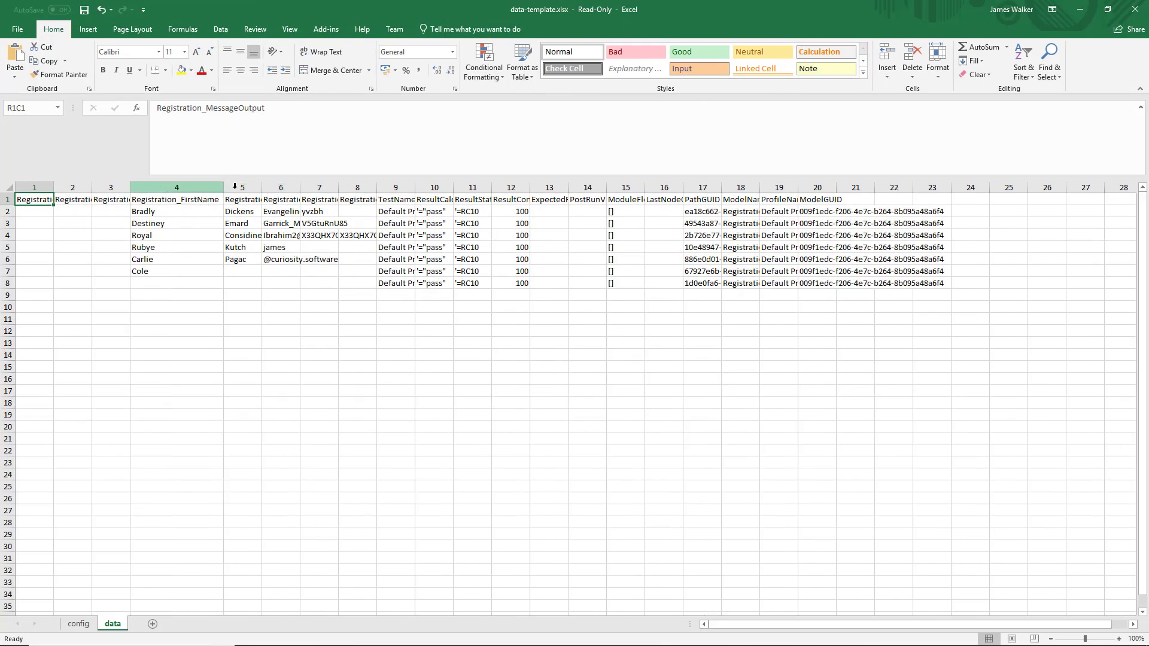
{"action": "double_click", "coordinate": [261, 186]}
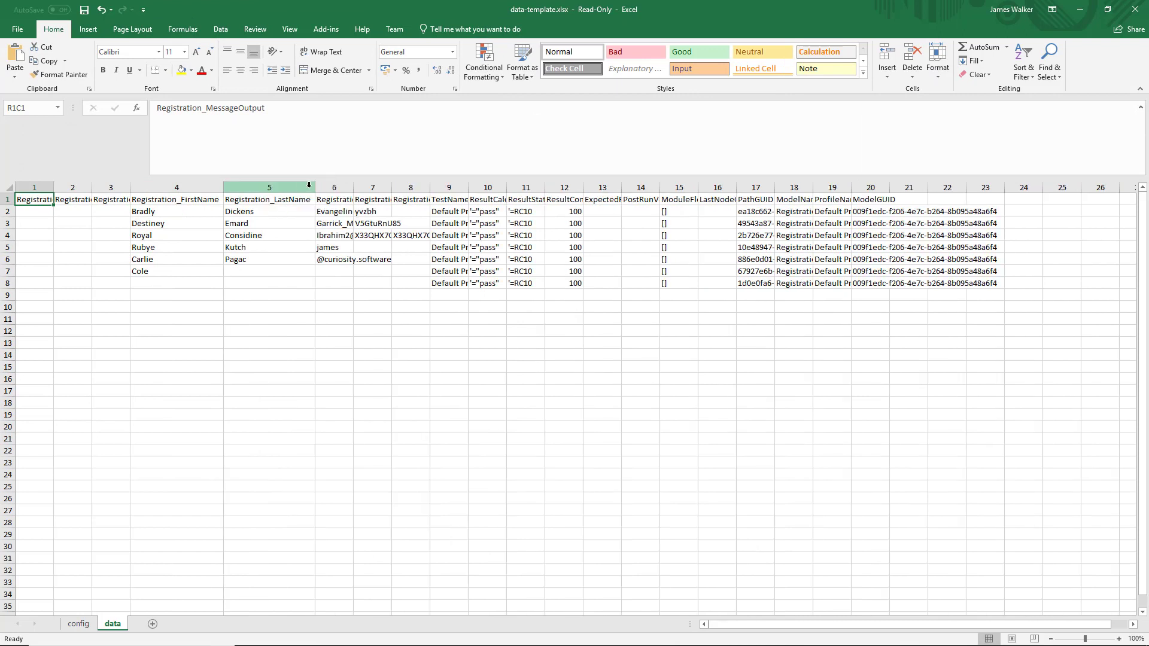
{"action": "double_click", "coordinate": [353, 186]}
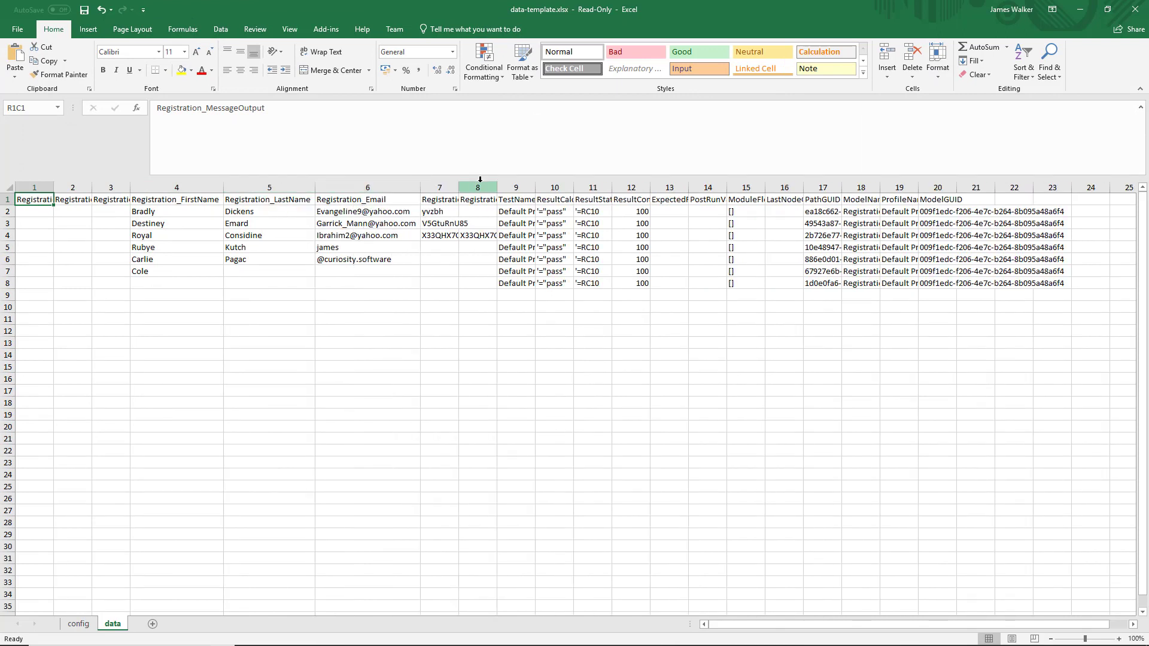
{"action": "double_click", "coordinate": [459, 186]}
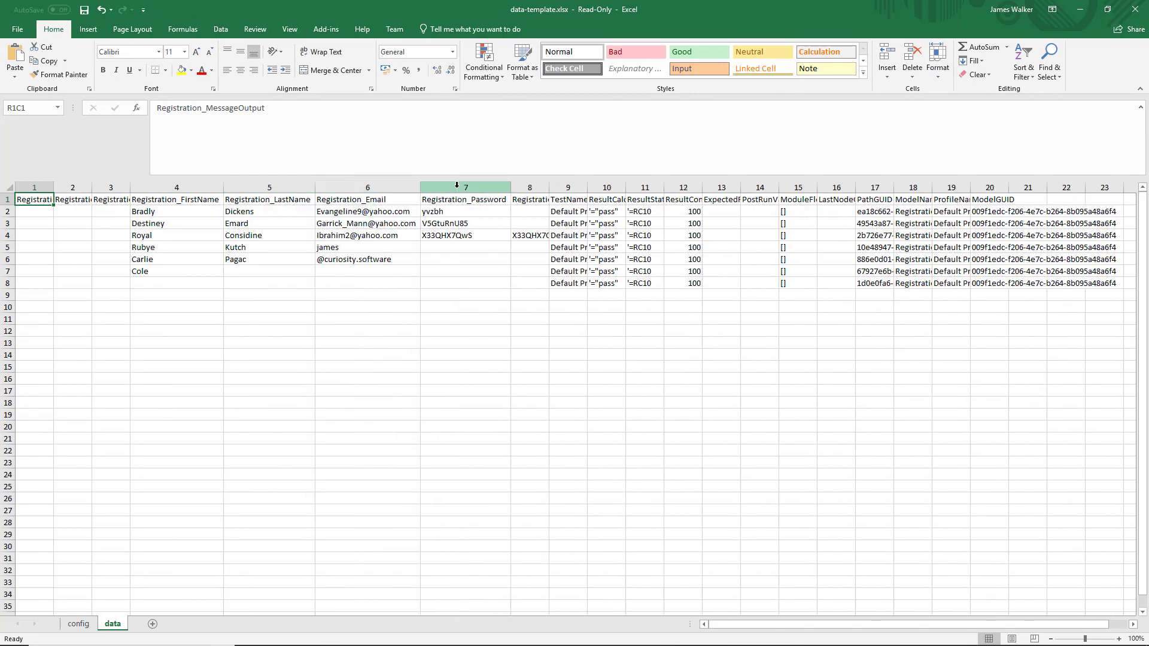
{"action": "double_click", "coordinate": [544, 187]}
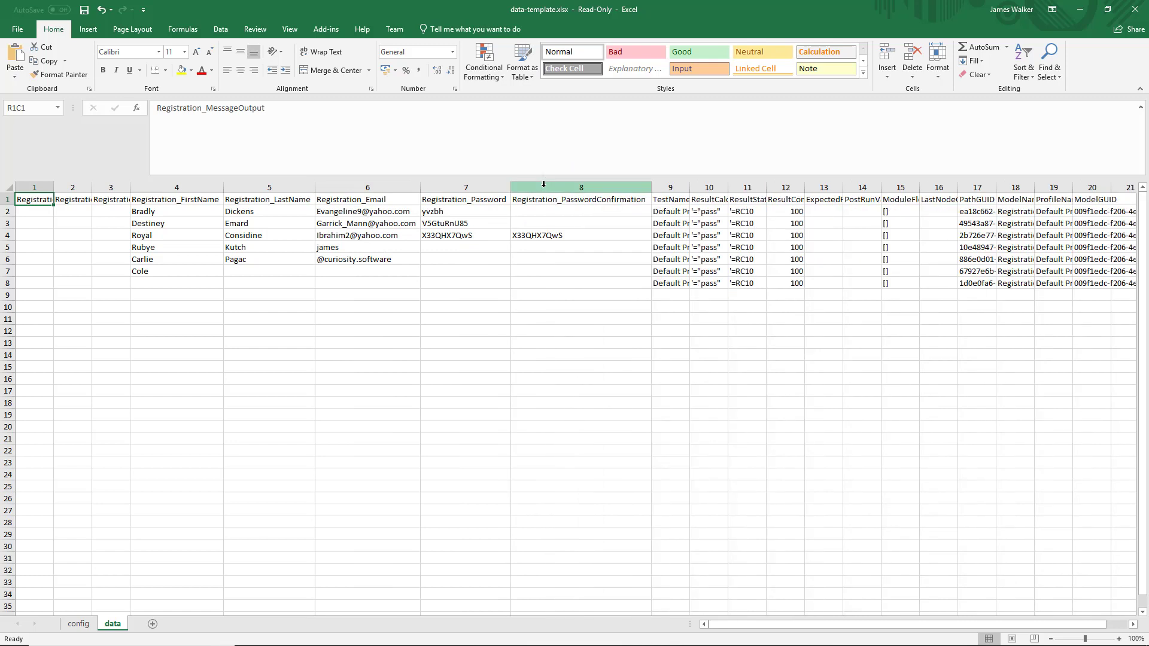
Inspect the PasswordConfirmation cells in rows 3, 7, 5 and 4, then return to TestModeller
{"action": "left_click", "coordinate": [562, 229]}
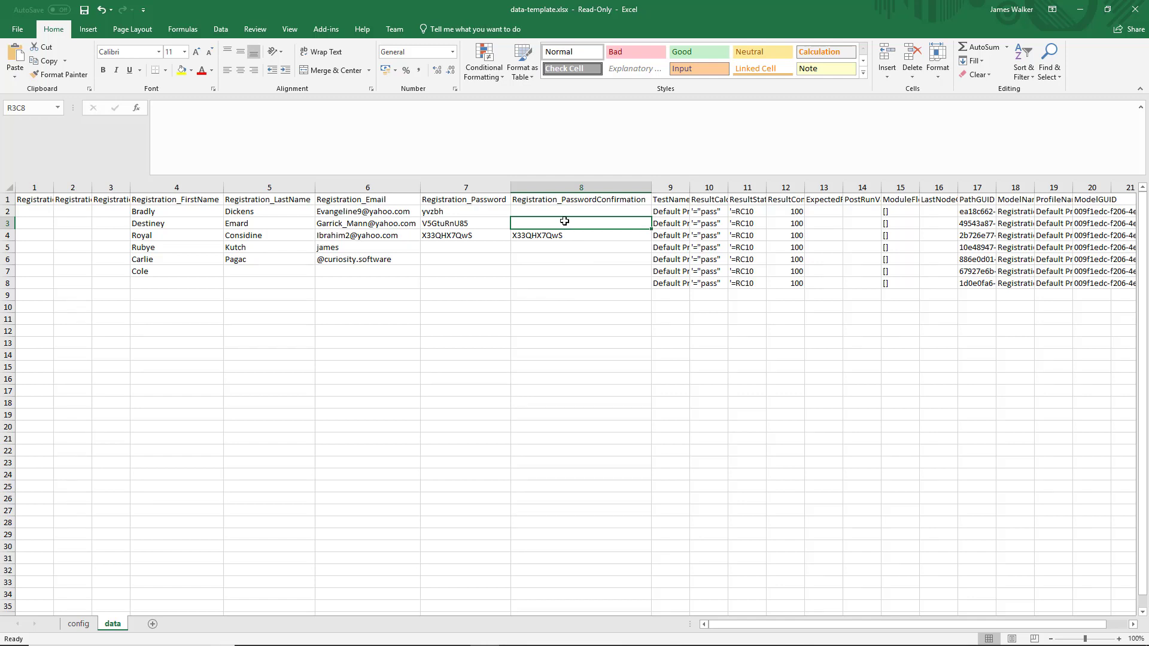
{"action": "left_click", "coordinate": [569, 271]}
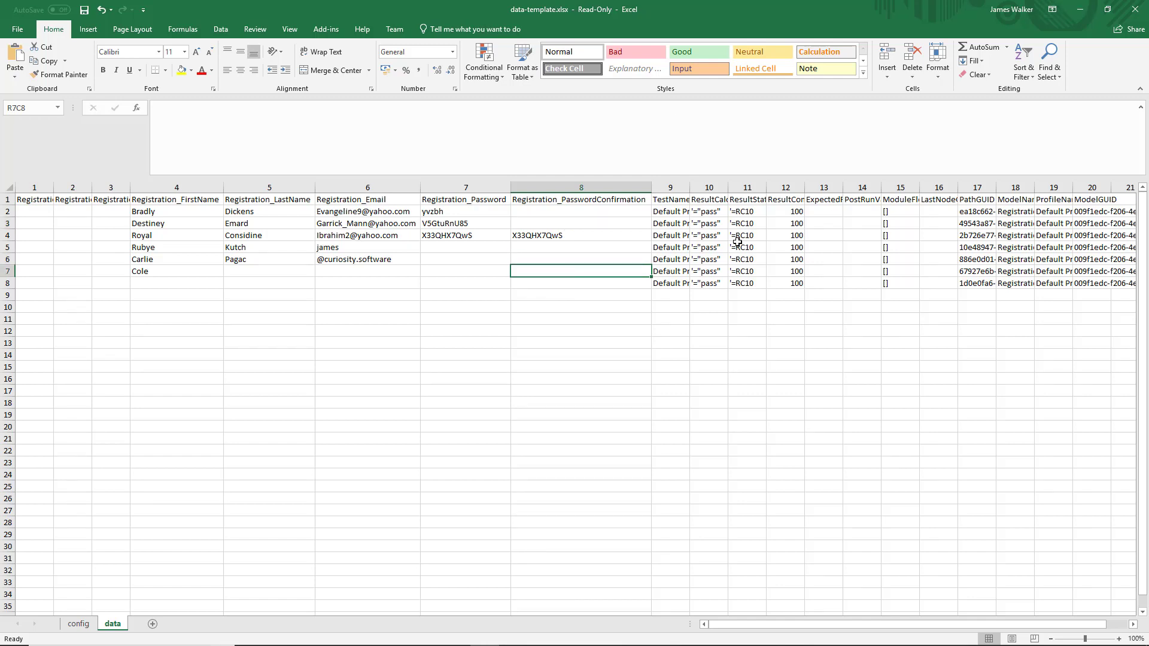
{"action": "left_click", "coordinate": [571, 243]}
{"action": "left_click", "coordinate": [557, 233]}
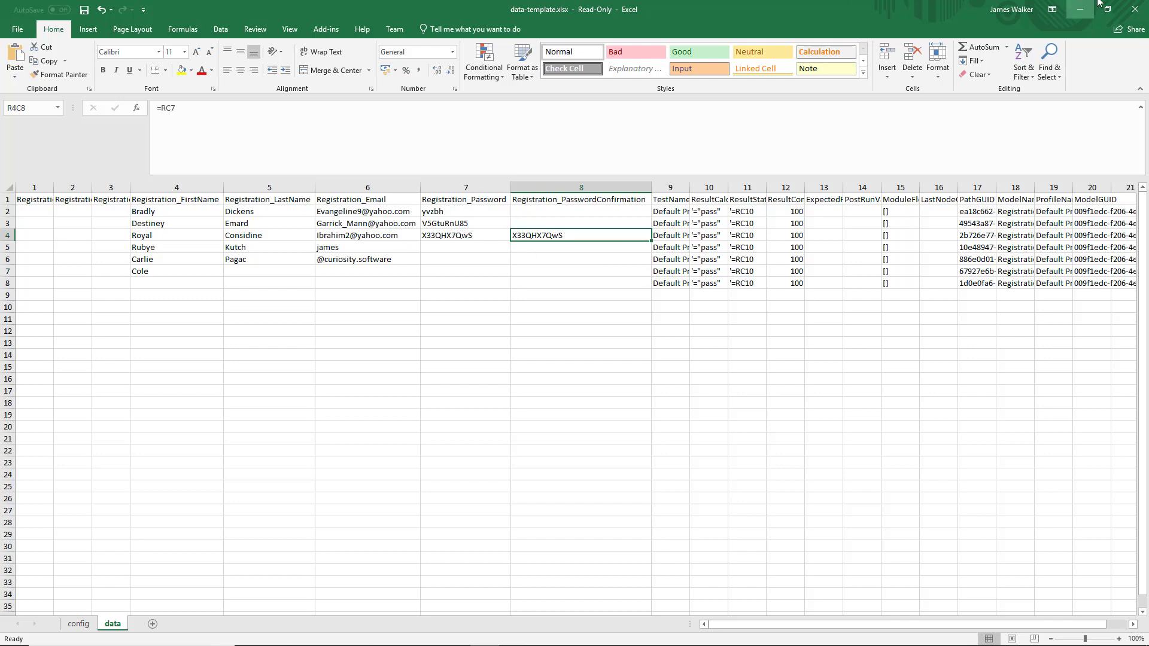
{"action": "left_click", "coordinate": [1081, 9]}
{"action": "key", "text": "alt+Tab"}
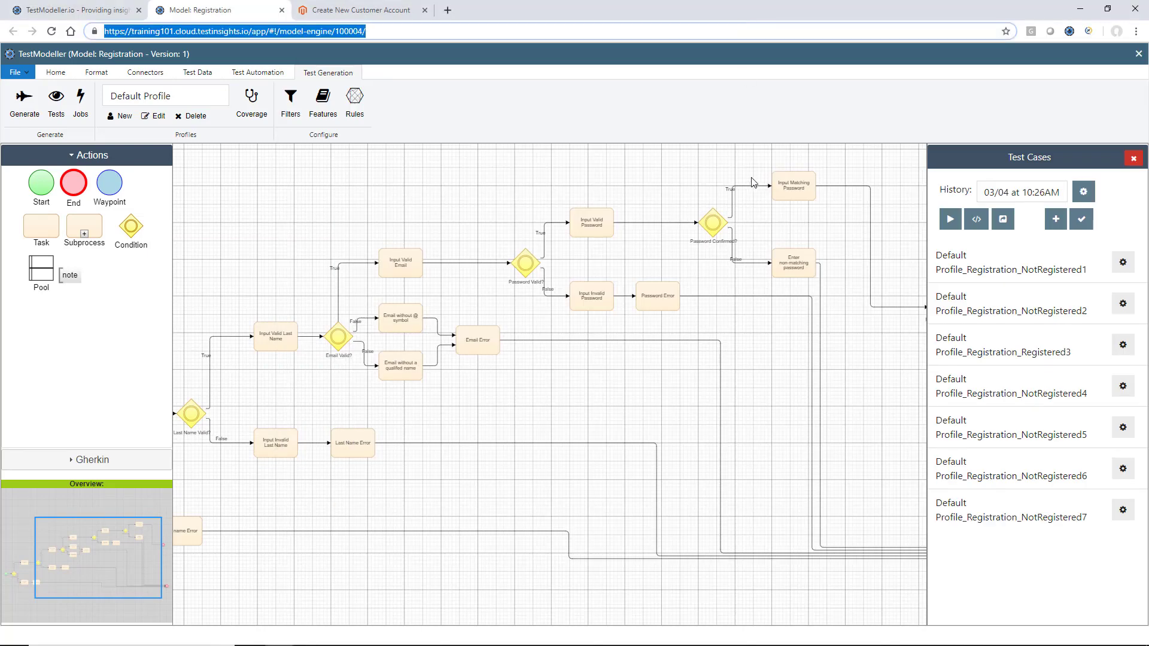
Retarget Enter non-matching password's random-string assignment from Password to PasswordConfirmation
{"action": "left_click", "coordinate": [786, 266]}
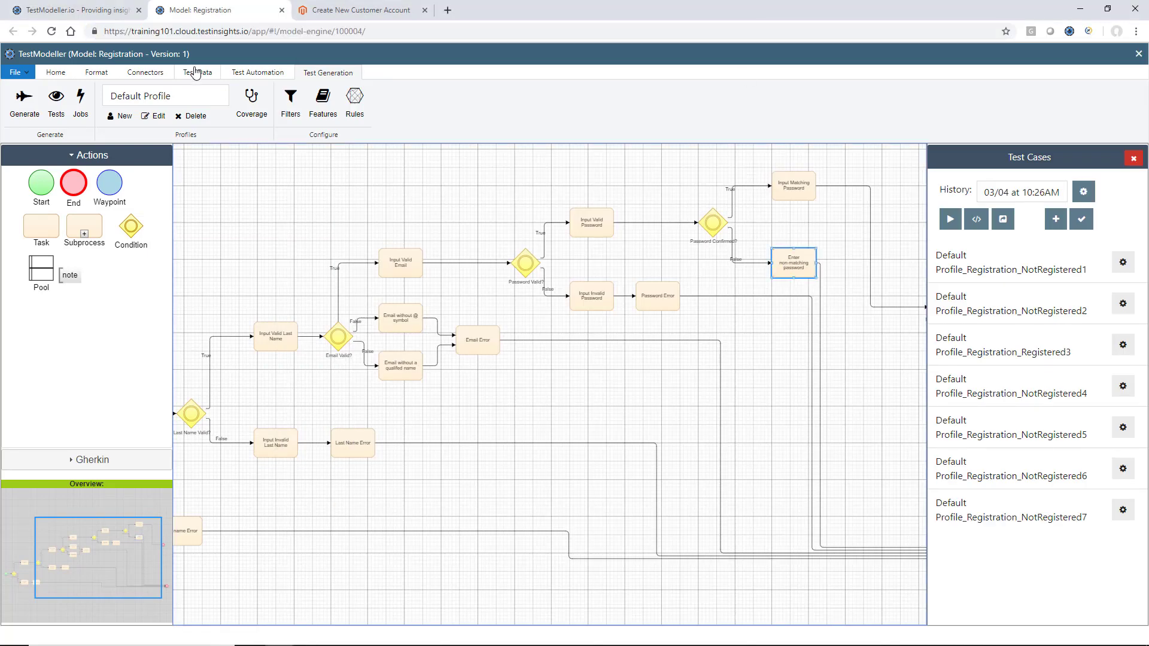
{"action": "left_click", "coordinate": [197, 72]}
{"action": "left_click", "coordinate": [66, 100]}
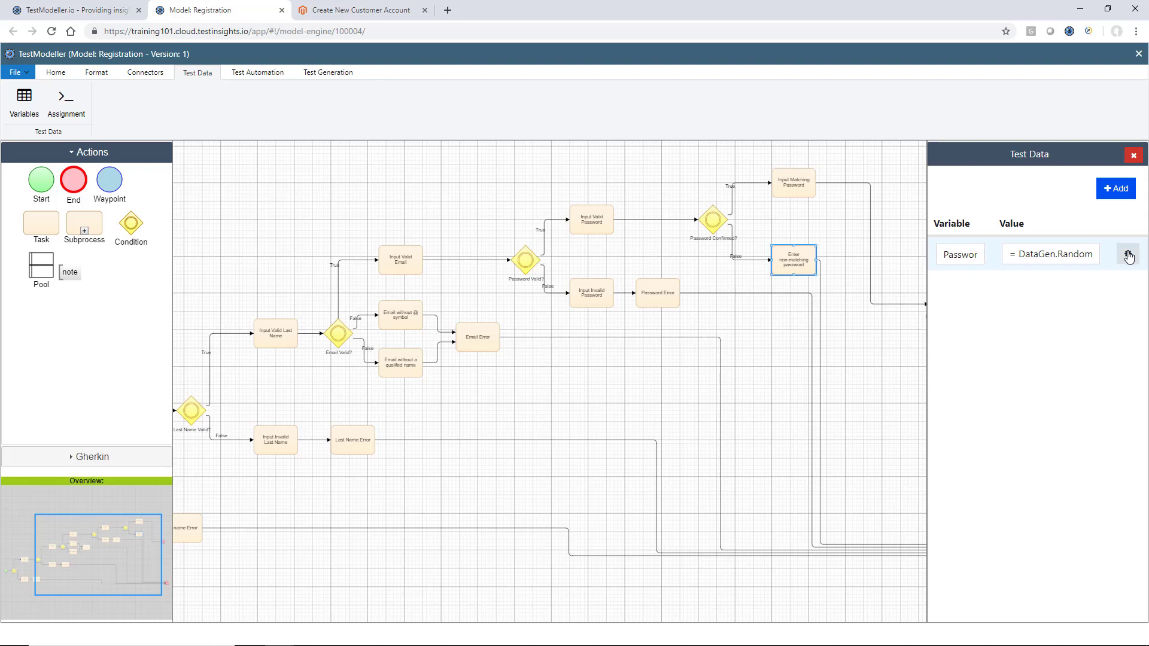
{"action": "left_click", "coordinate": [1099, 256]}
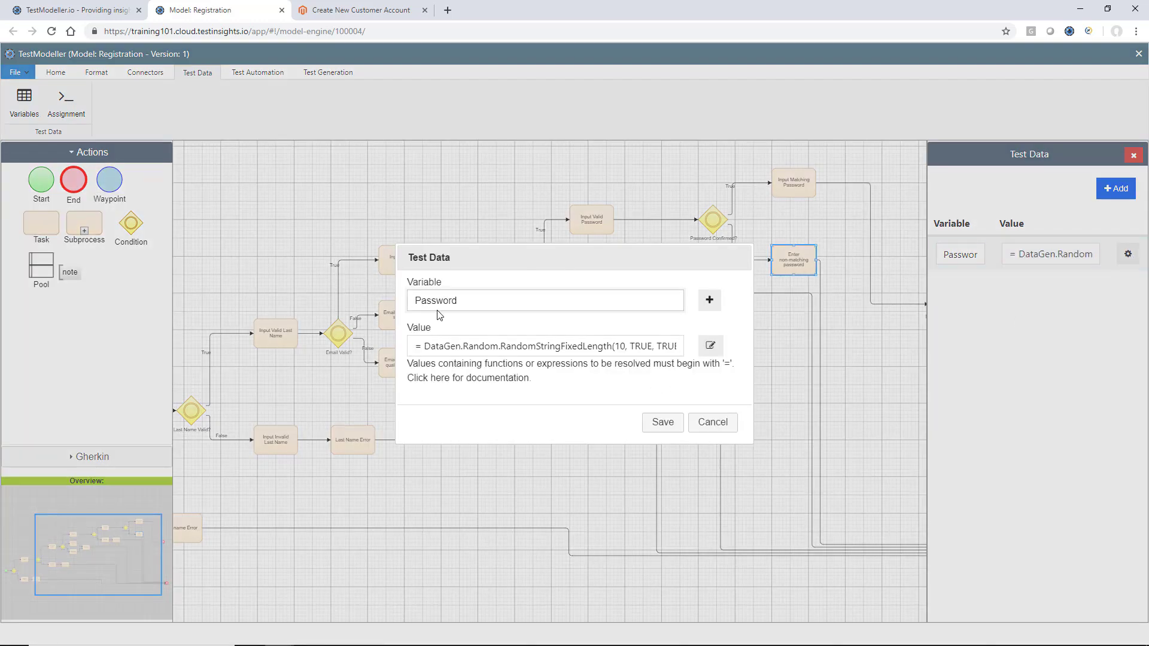
{"action": "left_click", "coordinate": [466, 305]}
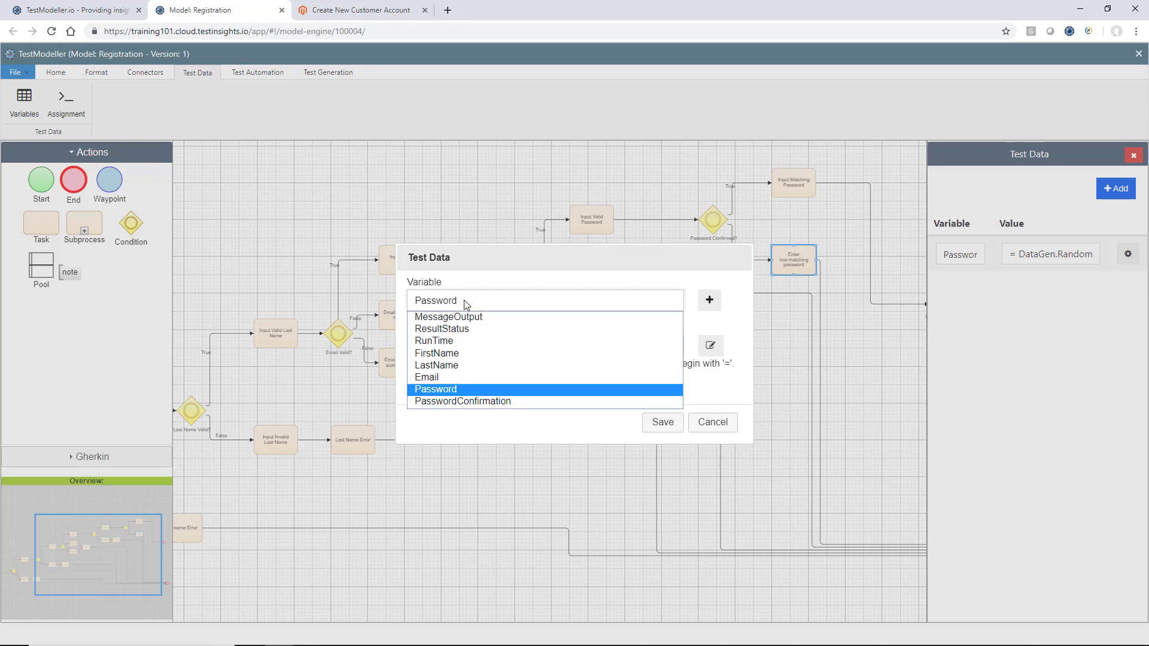
{"action": "key", "text": "Down"}
{"action": "key", "text": "Return"}
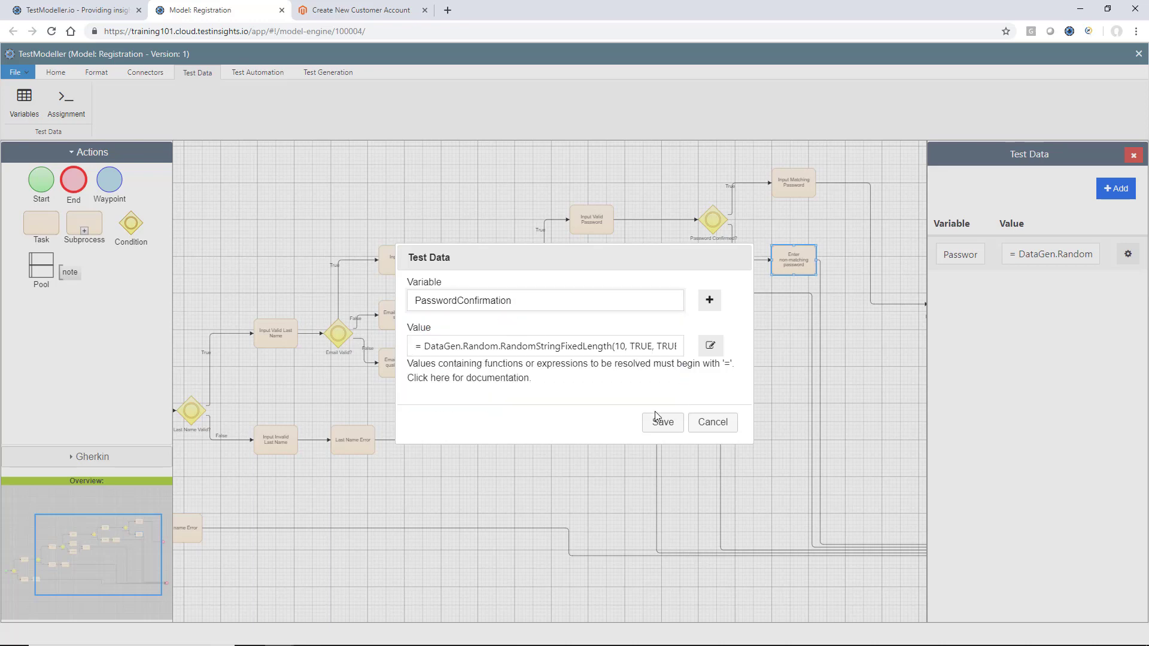
{"action": "left_click", "coordinate": [663, 422]}
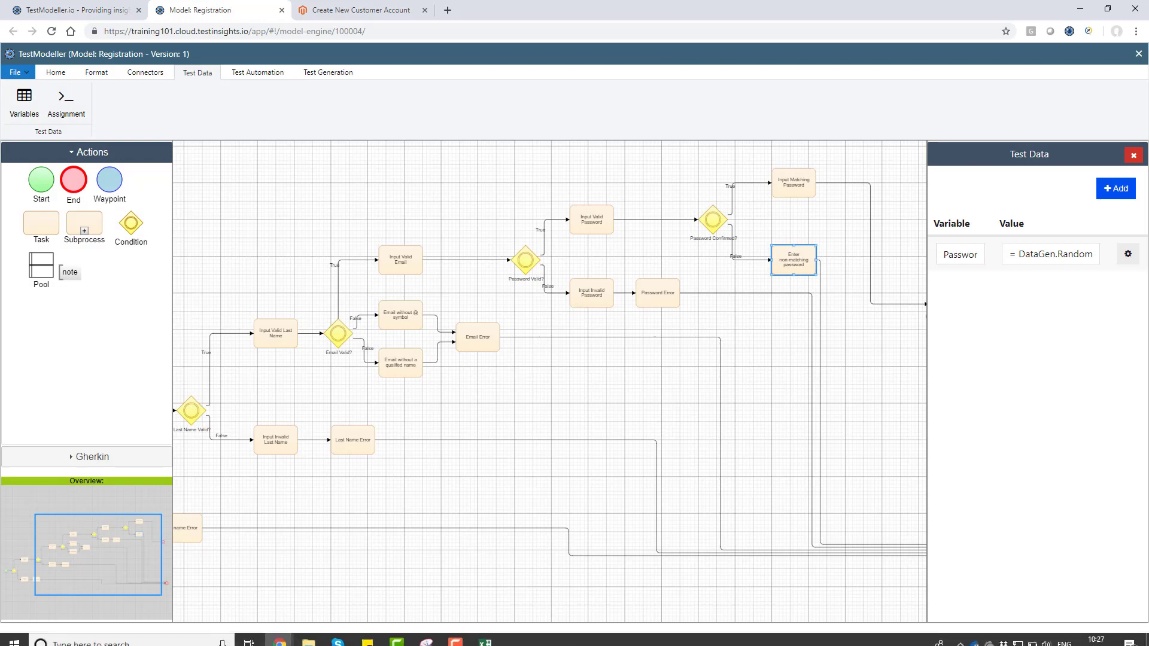
Close the data-template.xlsx workbook without saving
{"action": "left_click", "coordinate": [491, 636]}
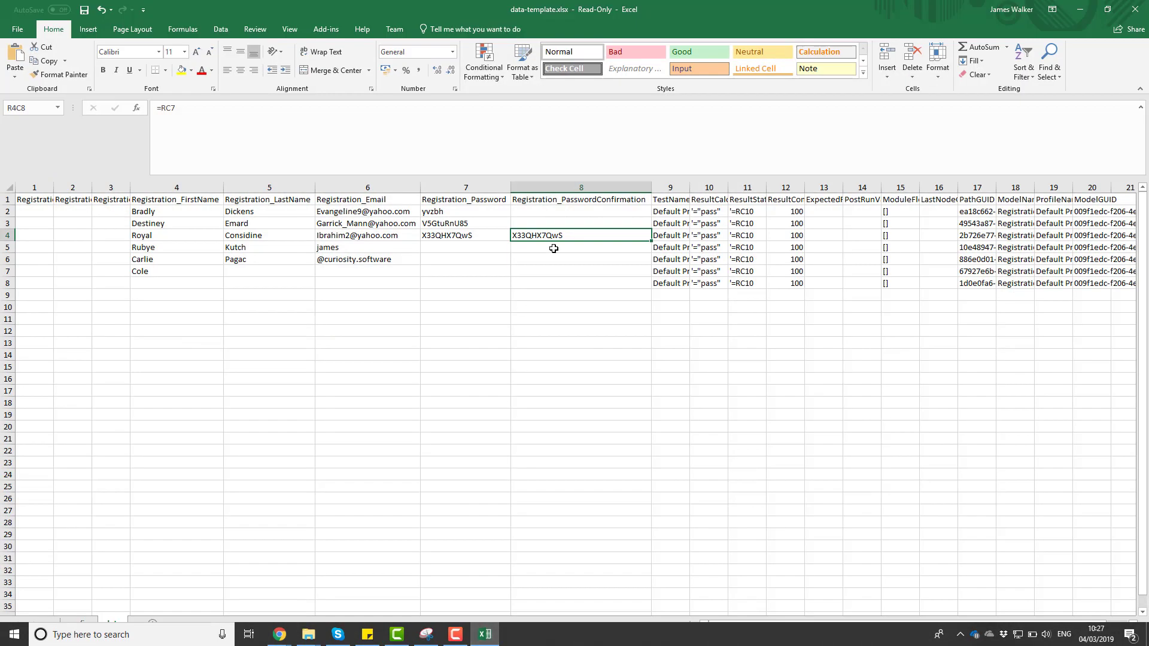
{"action": "left_click", "coordinate": [554, 248]}
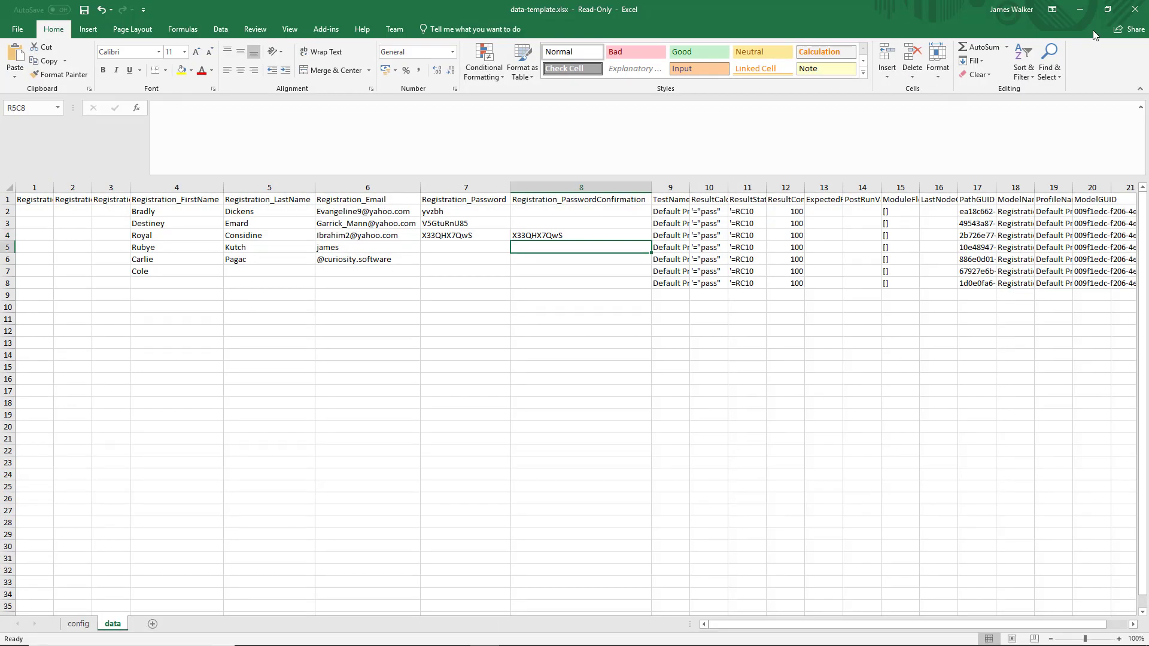
{"action": "left_click", "coordinate": [1135, 11]}
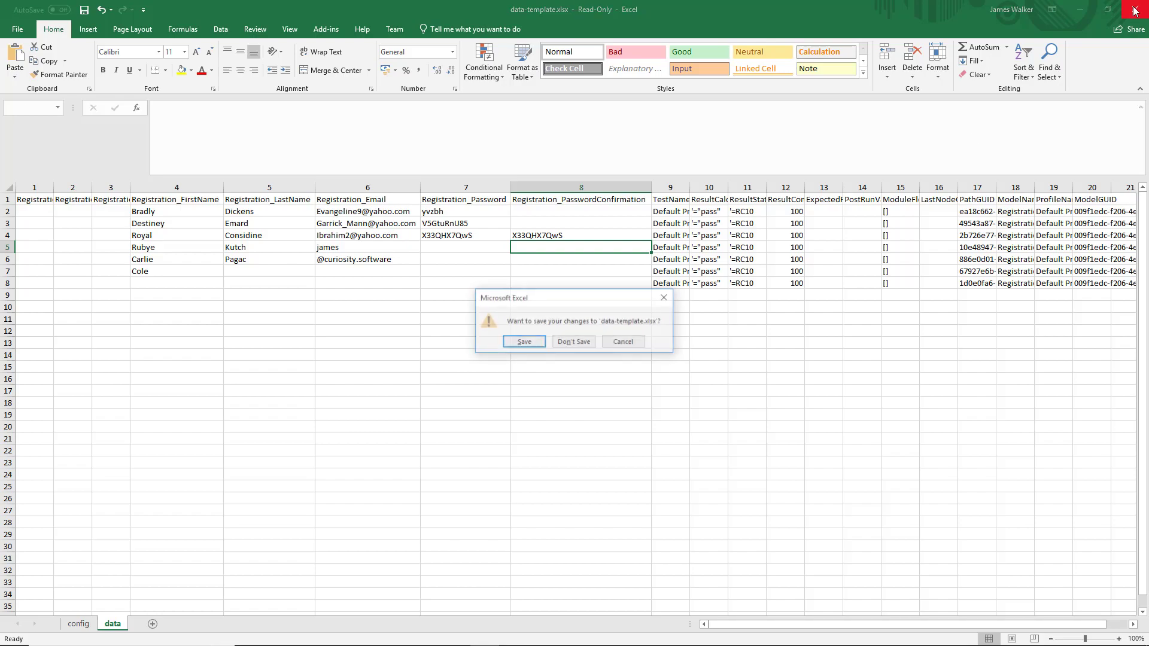
{"action": "left_click", "coordinate": [573, 342]}
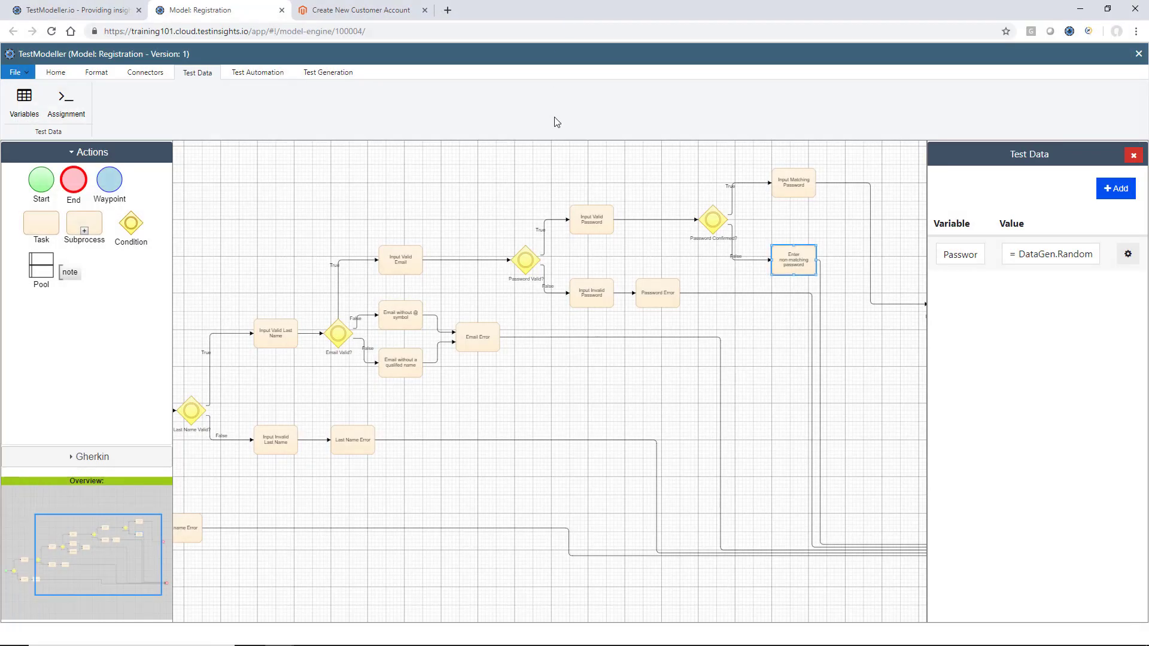
Close the Test Data panel on the Registration model
{"action": "scroll", "coordinate": [670, 257], "scroll_direction": "down", "scroll_amount": 2}
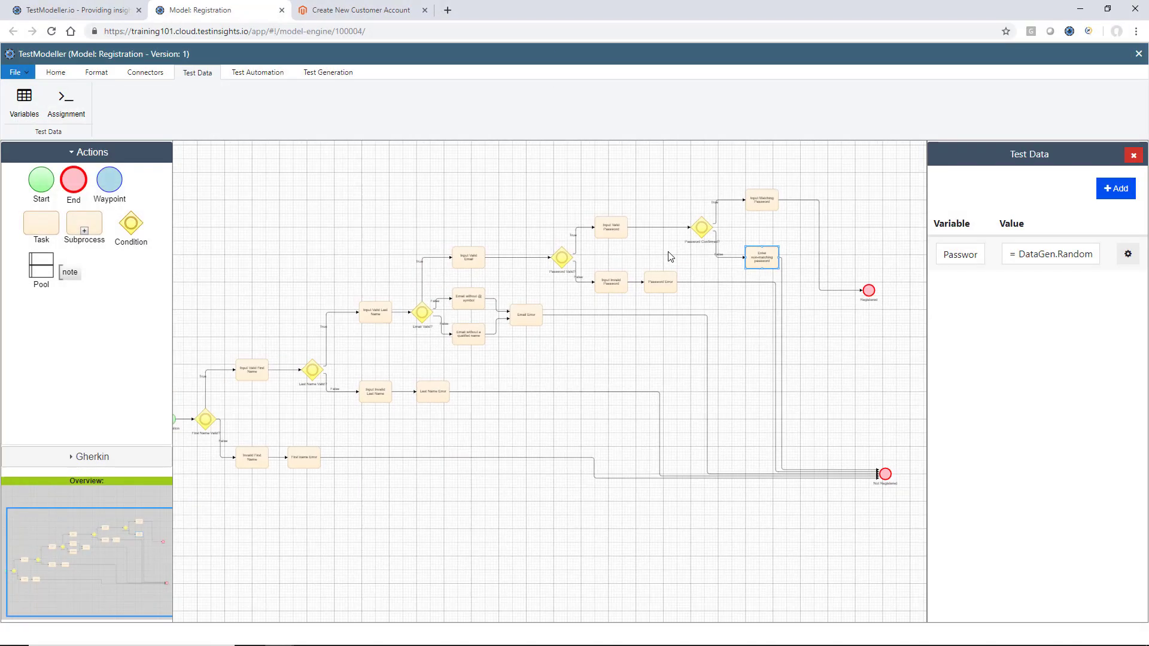
{"action": "left_click", "coordinate": [671, 257]}
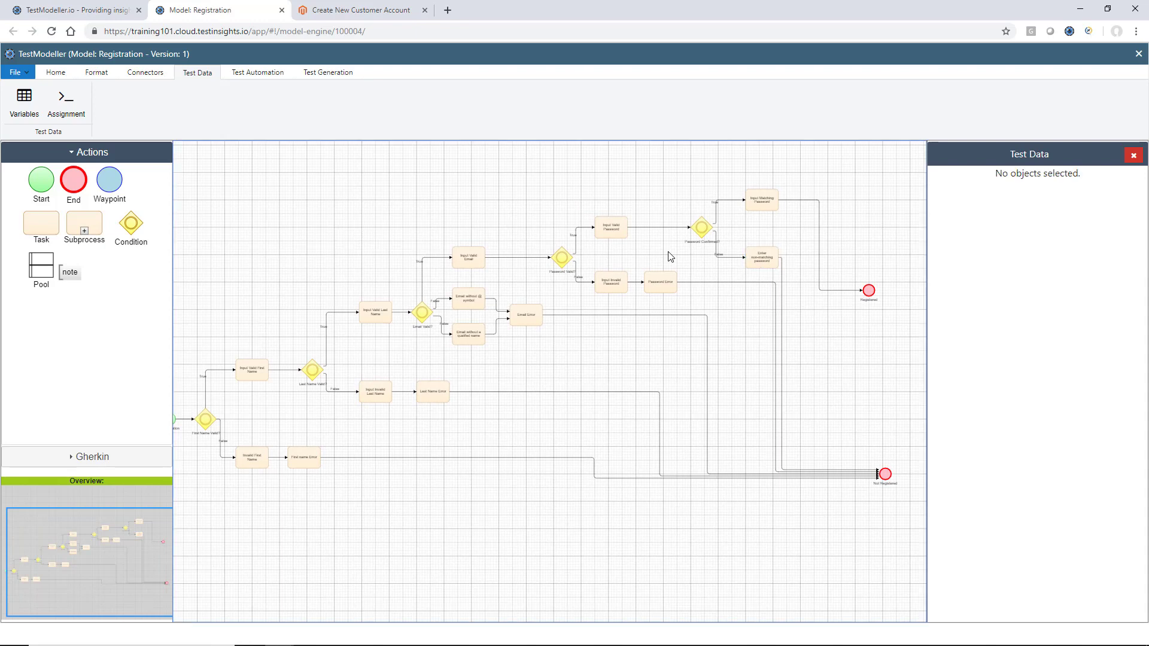
{"action": "left_click", "coordinate": [1132, 158]}
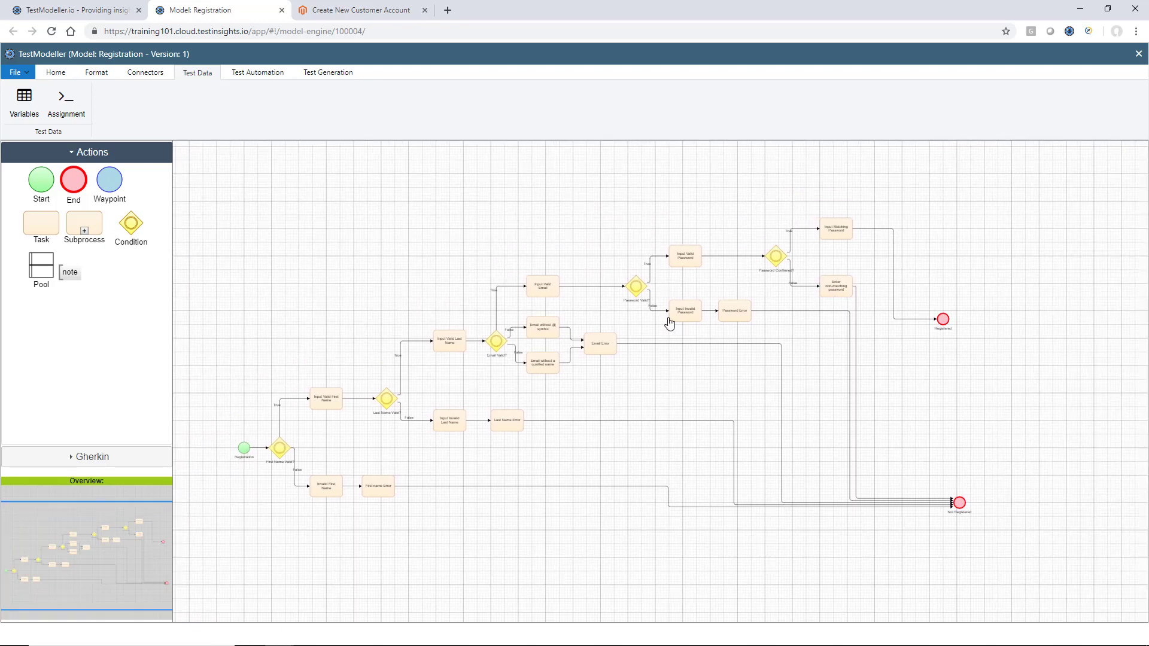
Create a model named Authentication and open it in the editor
{"action": "left_click", "coordinate": [85, 18]}
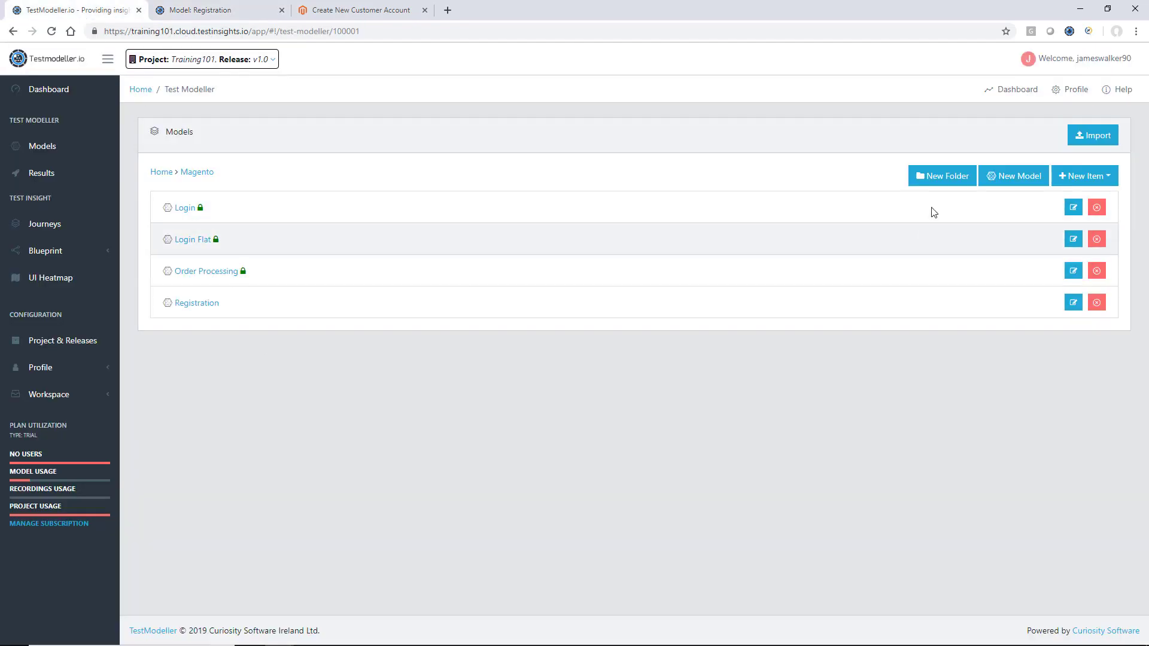
{"action": "left_click", "coordinate": [1004, 174]}
{"action": "type", "text": "Authenticati"}
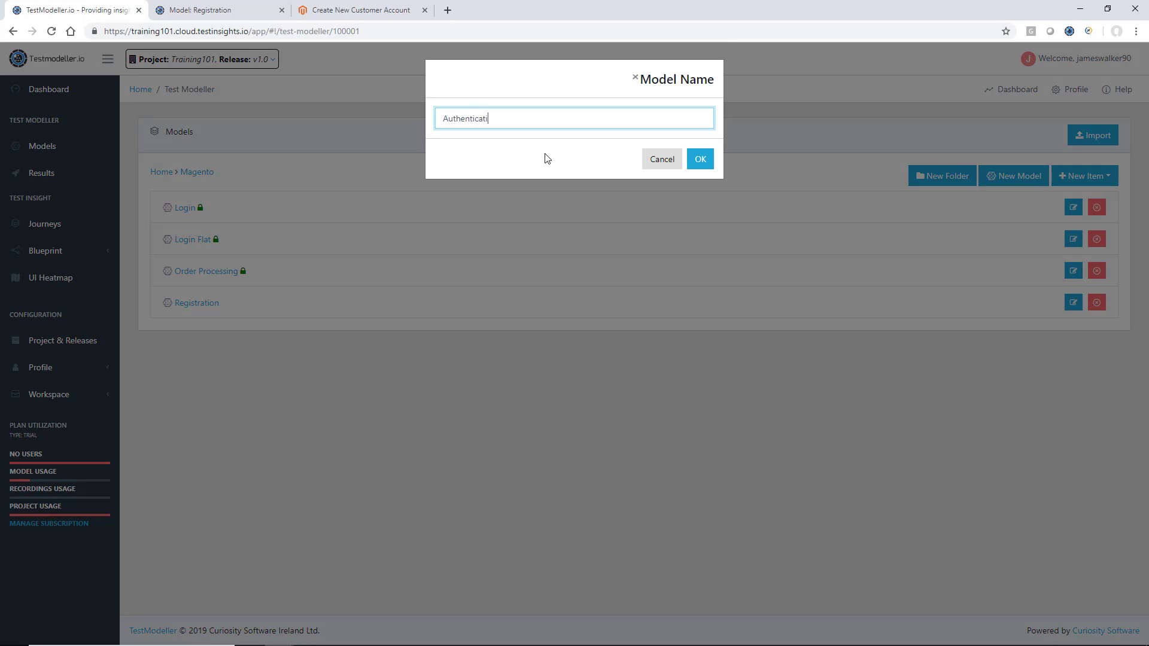
{"action": "type", "text": "on"}
{"action": "left_click", "coordinate": [699, 159]}
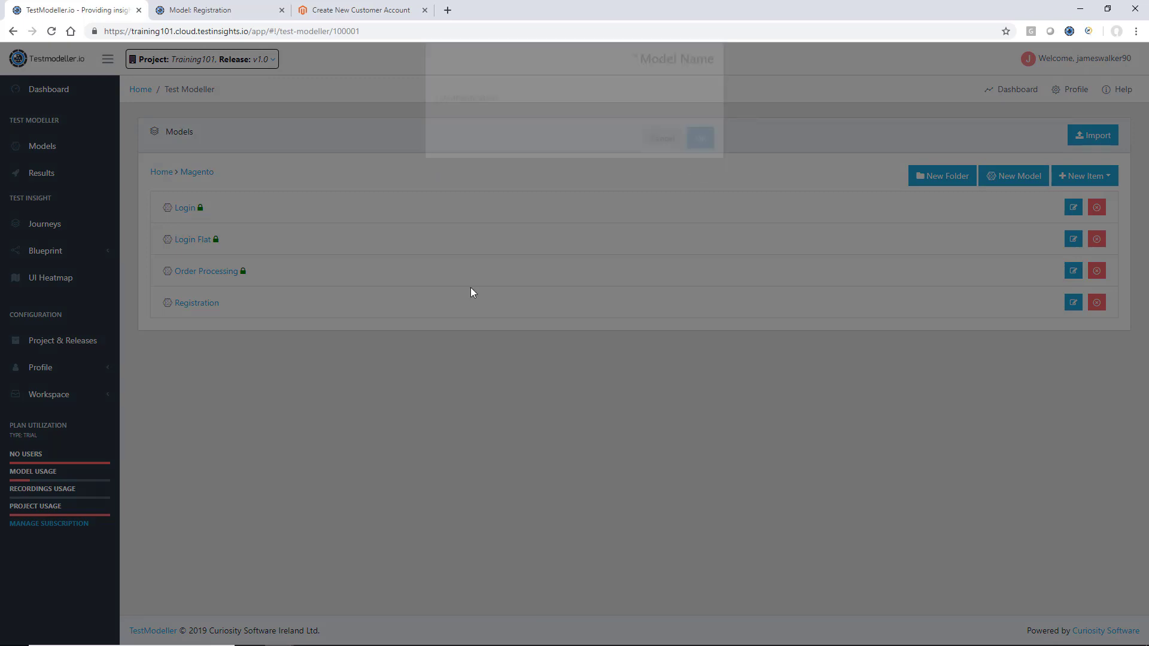
{"action": "left_click", "coordinate": [200, 335]}
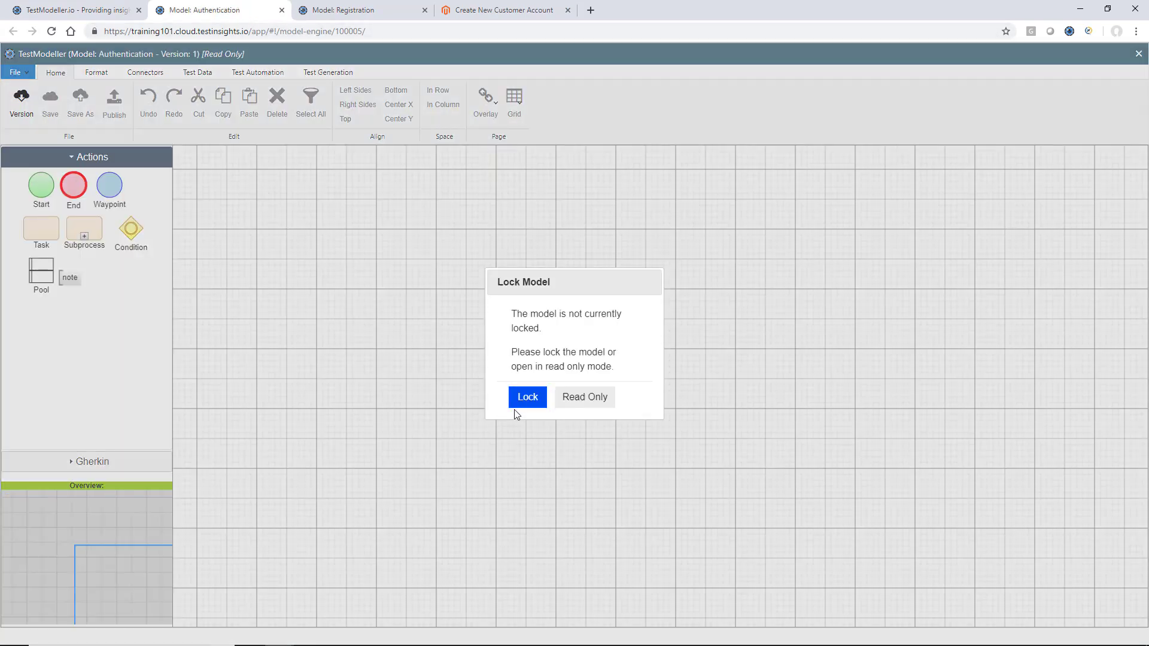
Lock the model, add a Start node and a Magento Registration subprocess, and connect them
{"action": "left_click", "coordinate": [519, 404]}
{"action": "left_click_drag", "start_coordinate": [37, 191], "coordinate": [259, 292]}
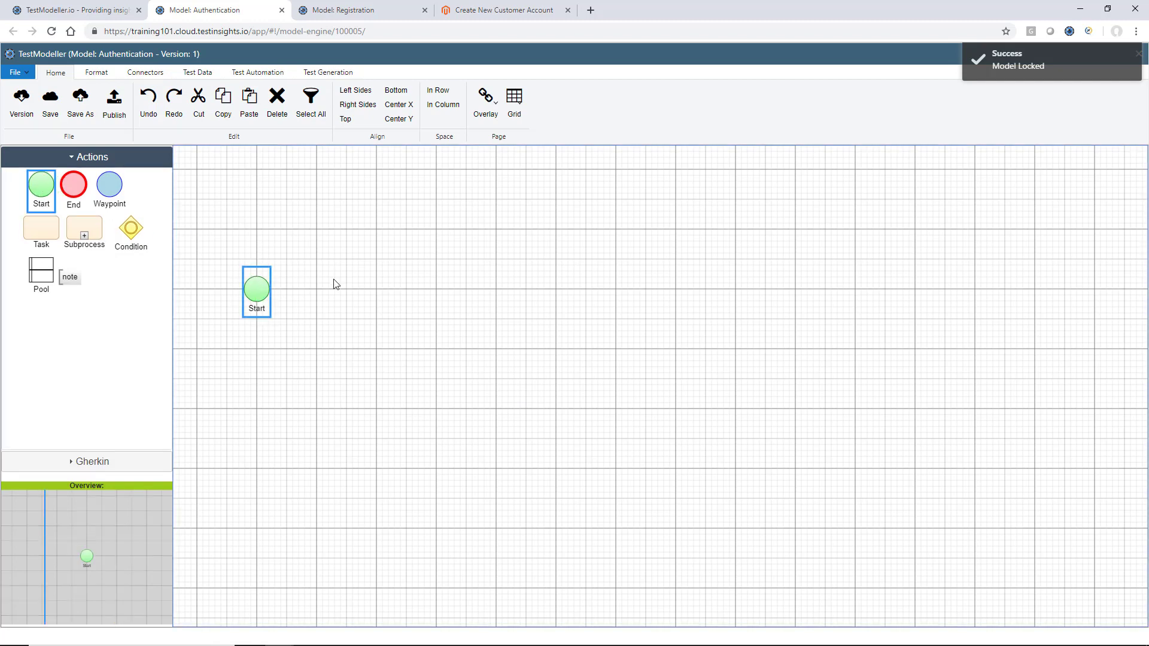
{"action": "left_click", "coordinate": [334, 280]}
{"action": "left_click_drag", "start_coordinate": [88, 234], "coordinate": [435, 292]}
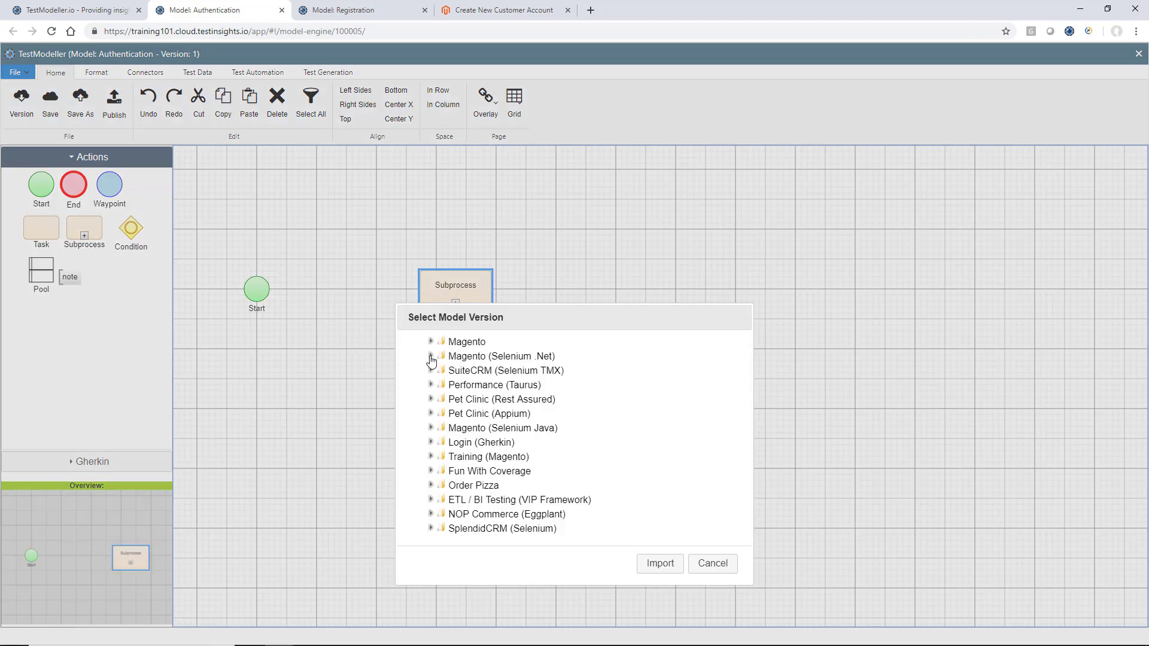
{"action": "left_click", "coordinate": [430, 344]}
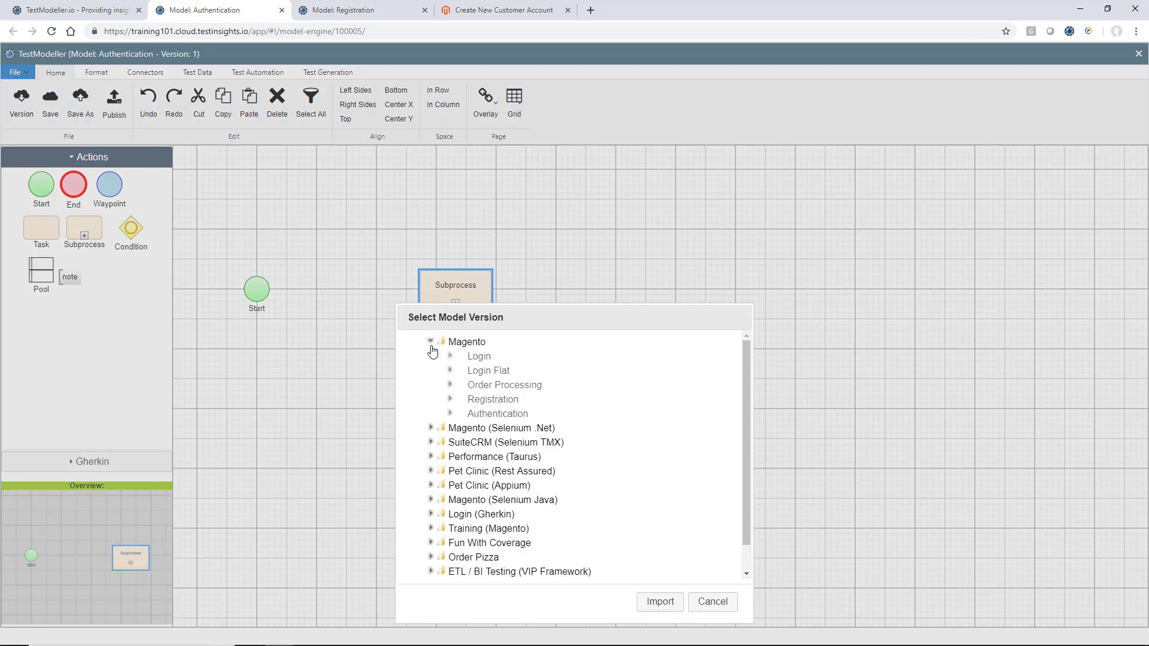
{"action": "left_click", "coordinate": [483, 399]}
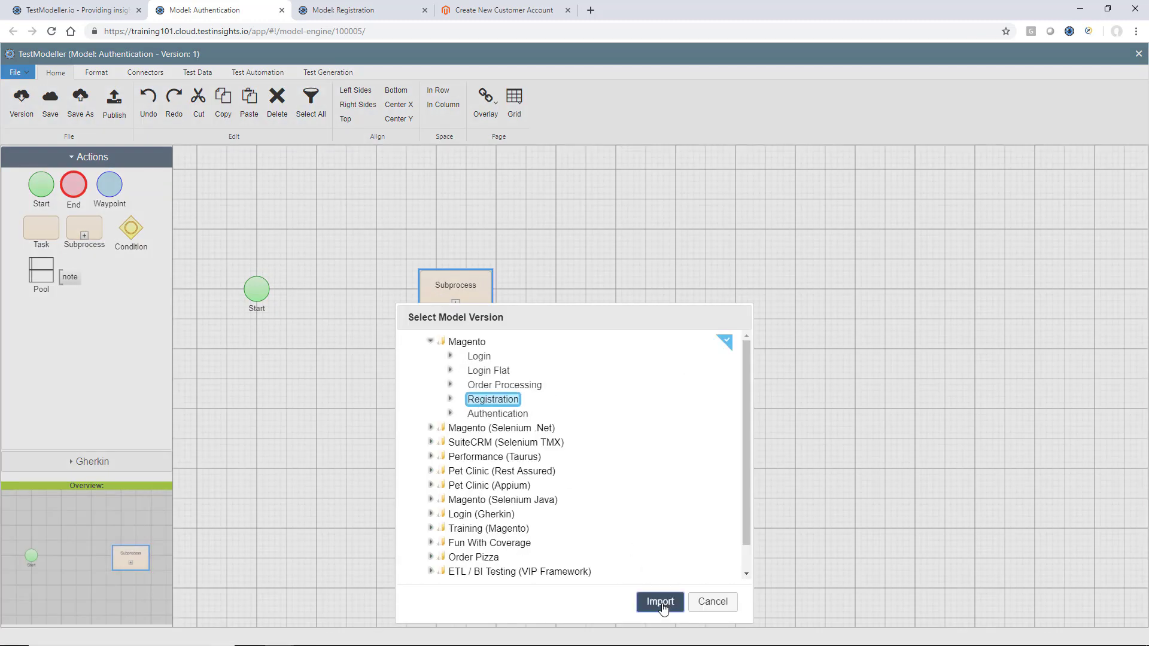
{"action": "left_click", "coordinate": [660, 601]}
{"action": "left_click_drag", "start_coordinate": [262, 290], "coordinate": [443, 302]}
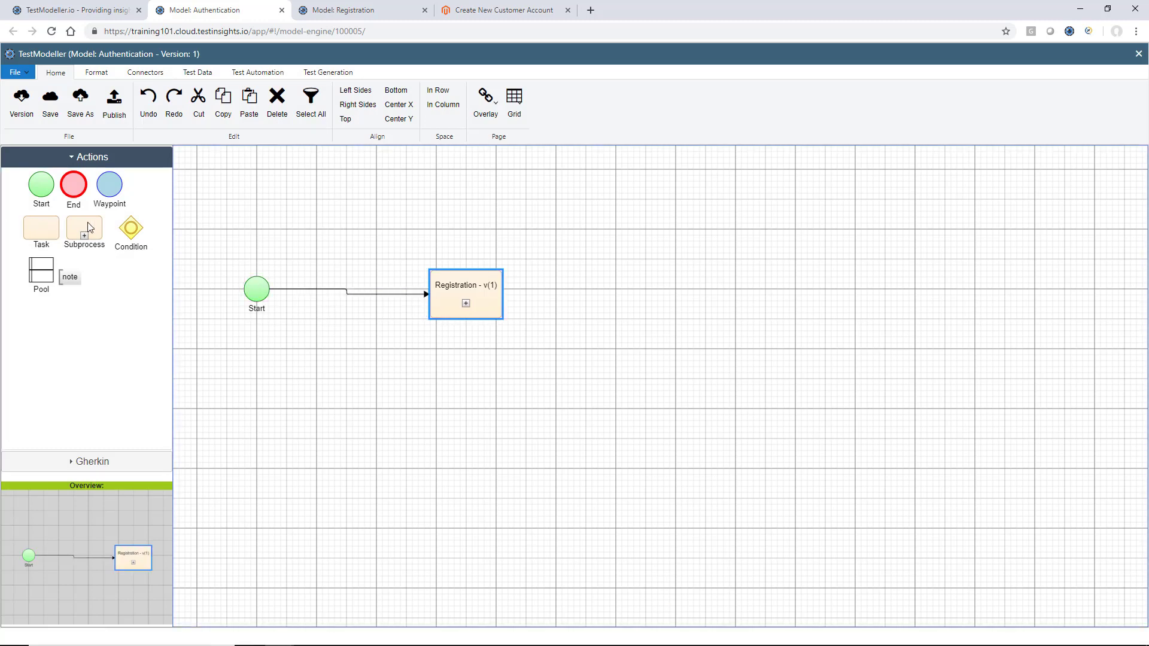
Add a Magento Login subprocess linked from Registration's Registered outcome
{"action": "left_click_drag", "start_coordinate": [89, 226], "coordinate": [699, 292]}
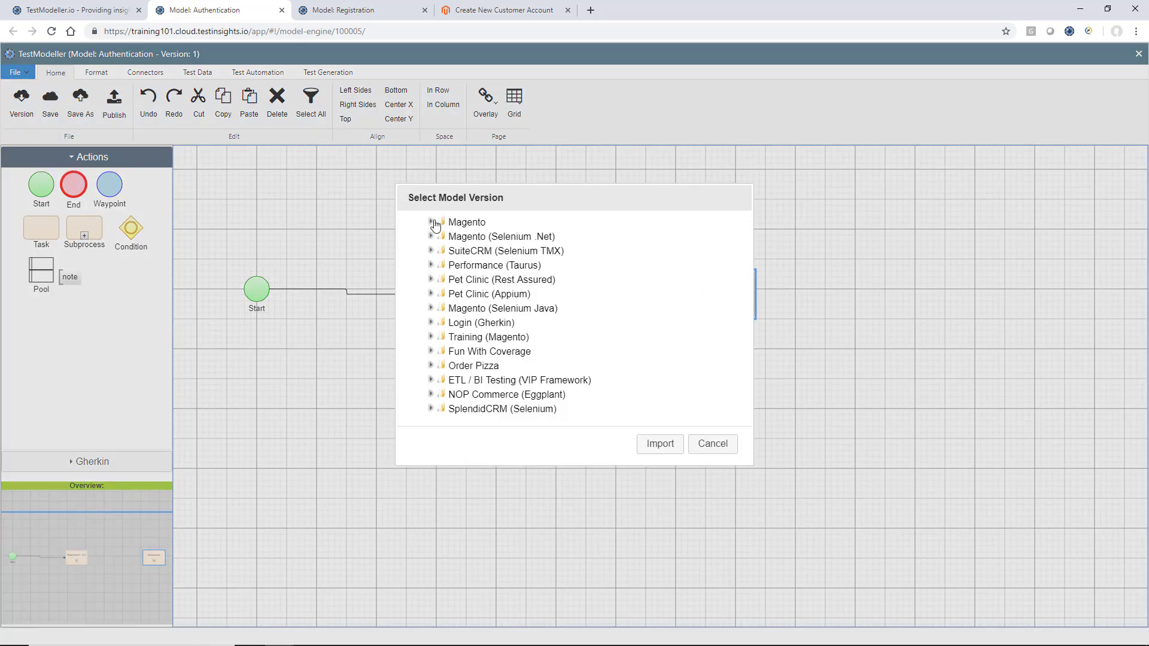
{"action": "left_click", "coordinate": [432, 223]}
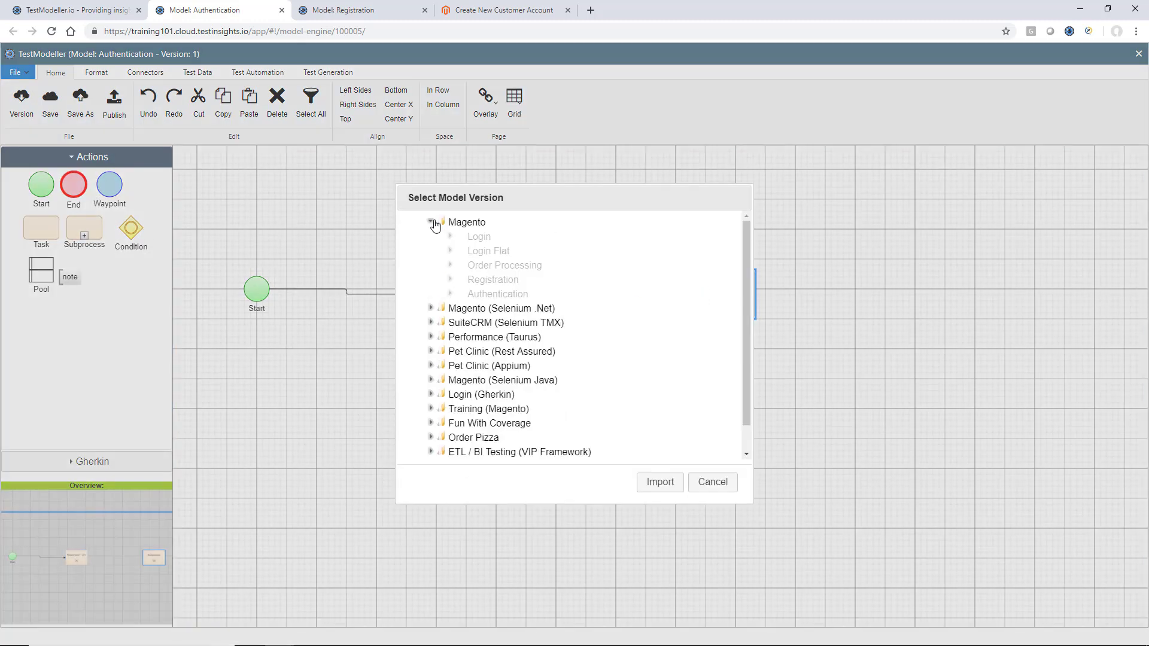
{"action": "left_click", "coordinate": [478, 237]}
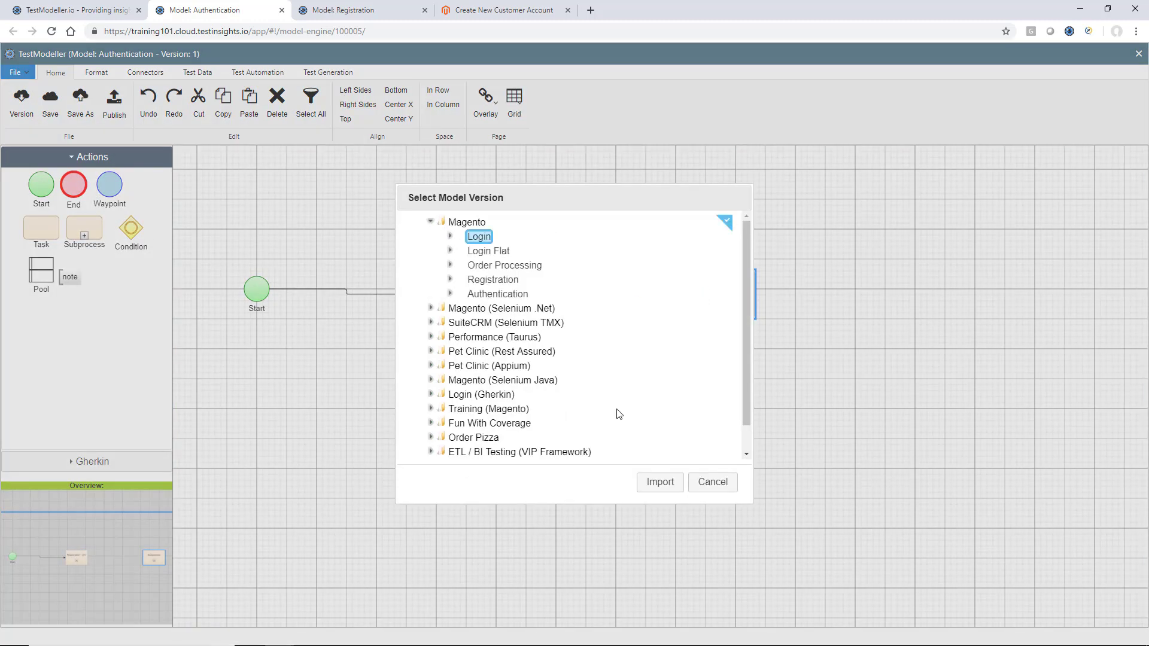
{"action": "left_click", "coordinate": [658, 484]}
{"action": "left_click", "coordinate": [608, 333]}
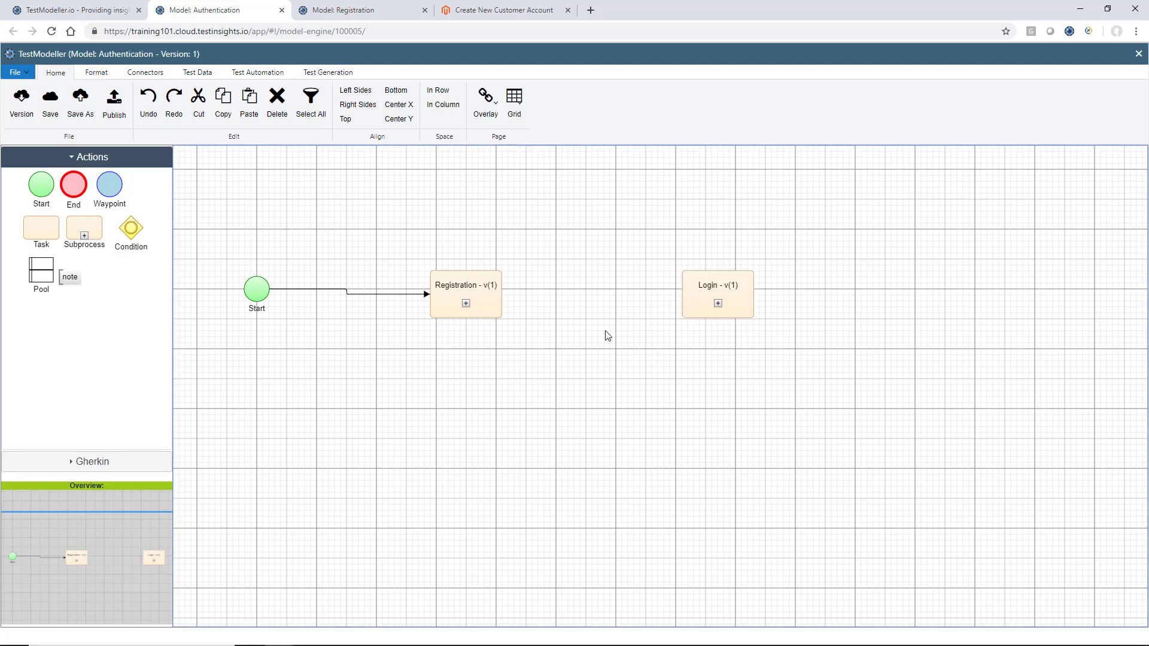
{"action": "left_click_drag", "start_coordinate": [500, 296], "coordinate": [685, 296]}
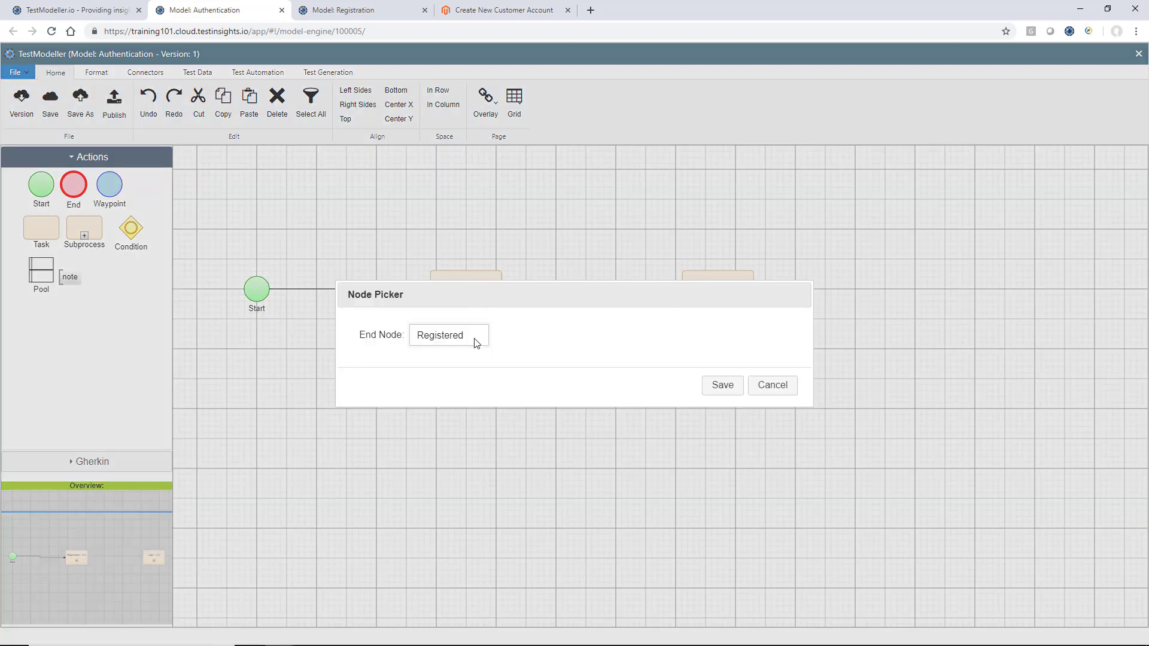
{"action": "left_click", "coordinate": [472, 339]}
{"action": "left_click", "coordinate": [471, 339]}
{"action": "left_click", "coordinate": [723, 386]}
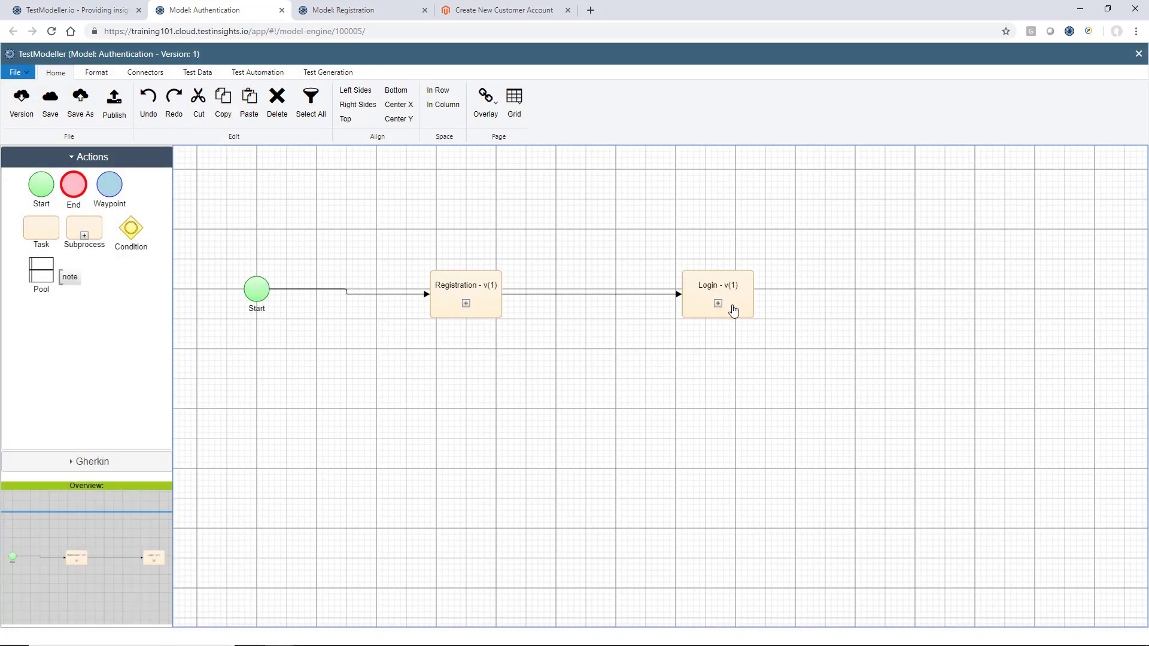
Add a 'Not Authenticated' end node linked from Registration's Not Registered outcome
{"action": "left_click_drag", "start_coordinate": [75, 188], "coordinate": [694, 471]}
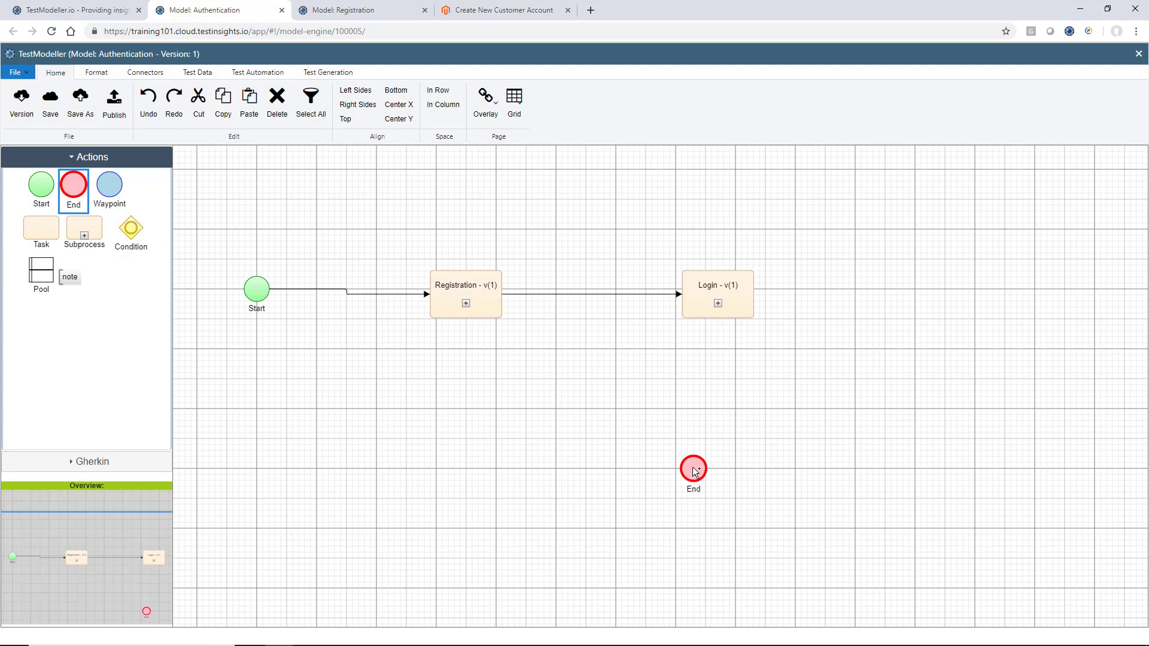
{"action": "left_click_drag", "start_coordinate": [493, 313], "coordinate": [686, 490]}
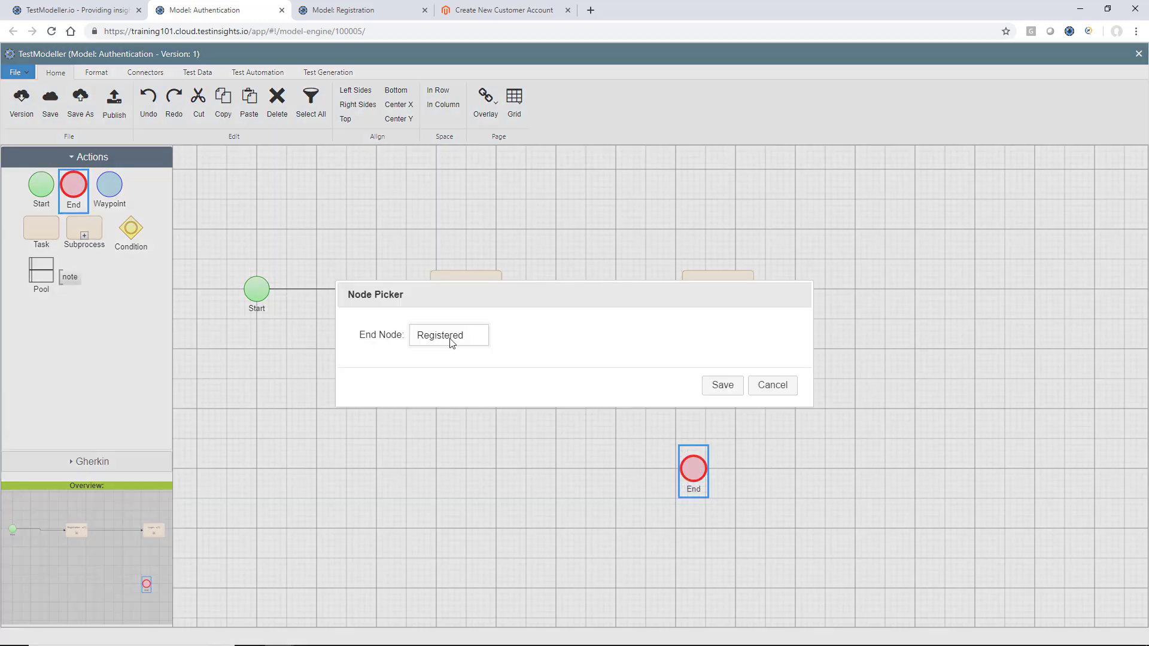
{"action": "left_click", "coordinate": [452, 340]}
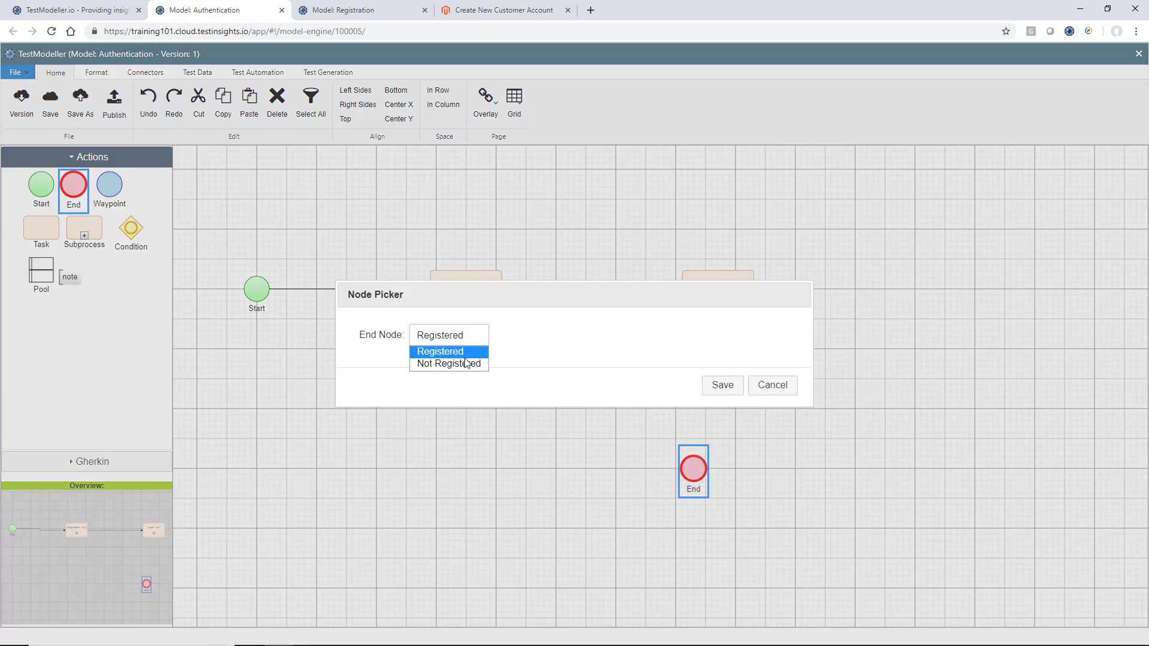
{"action": "left_click", "coordinate": [466, 363]}
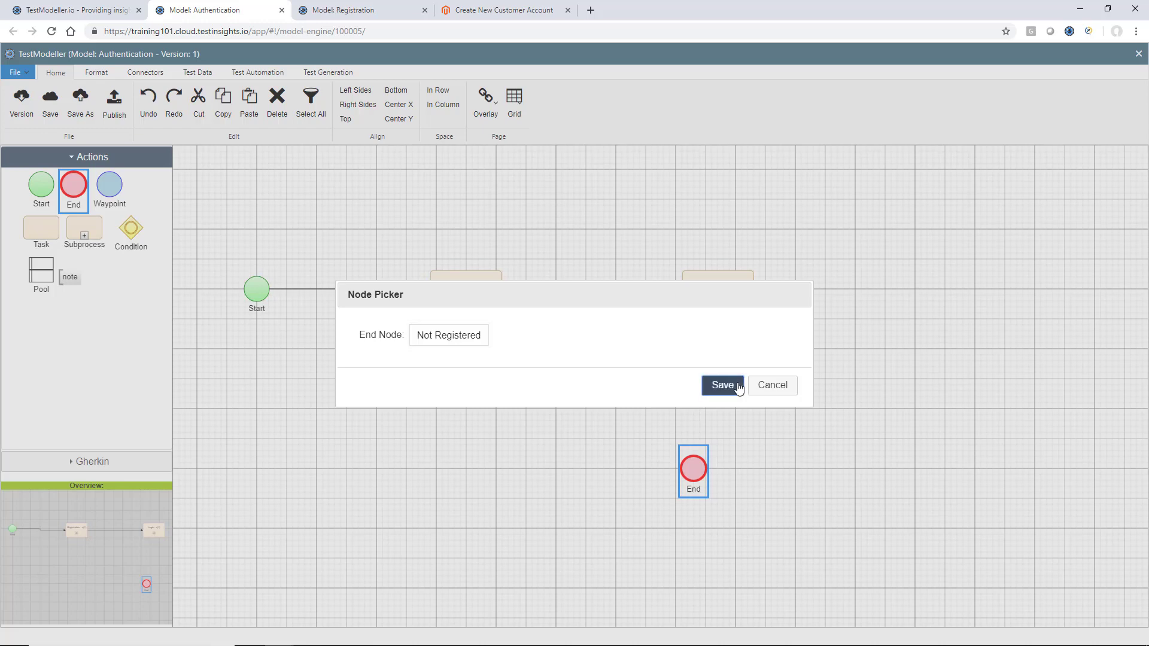
{"action": "left_click", "coordinate": [723, 387]}
{"action": "double_click", "coordinate": [699, 489]}
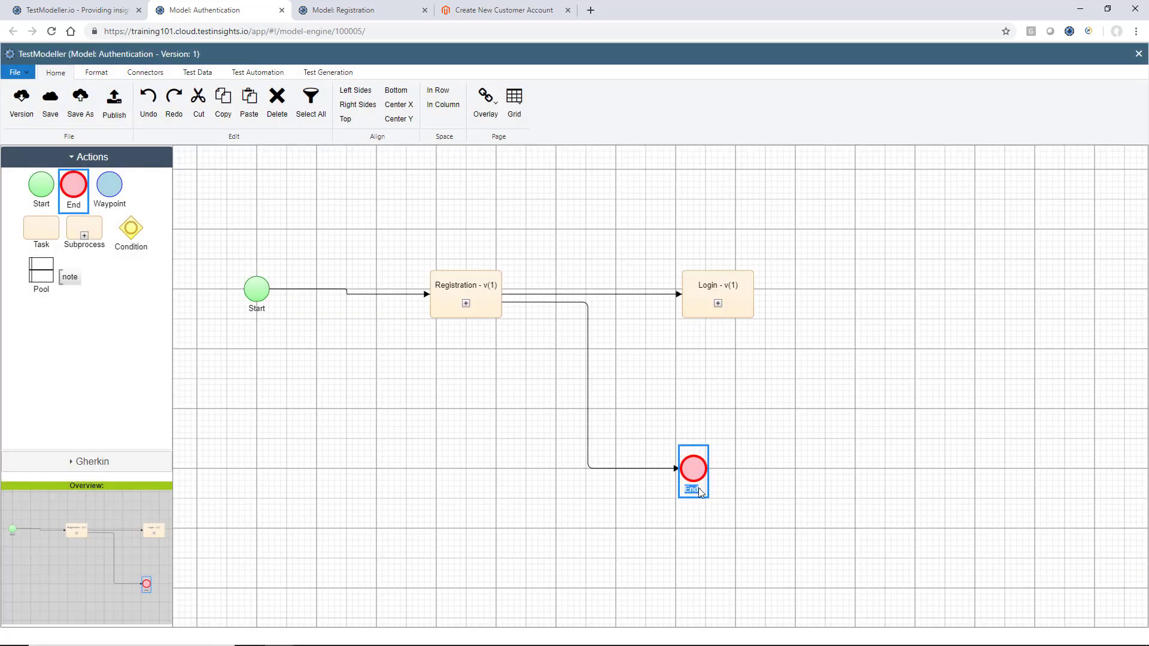
{"action": "type", "text": "Not Authenticated"}
{"action": "left_click", "coordinate": [751, 456]}
Link Login's Unauthenticated outcome to the Not Authenticated end node
{"action": "left_click_drag", "start_coordinate": [700, 322], "coordinate": [675, 462]}
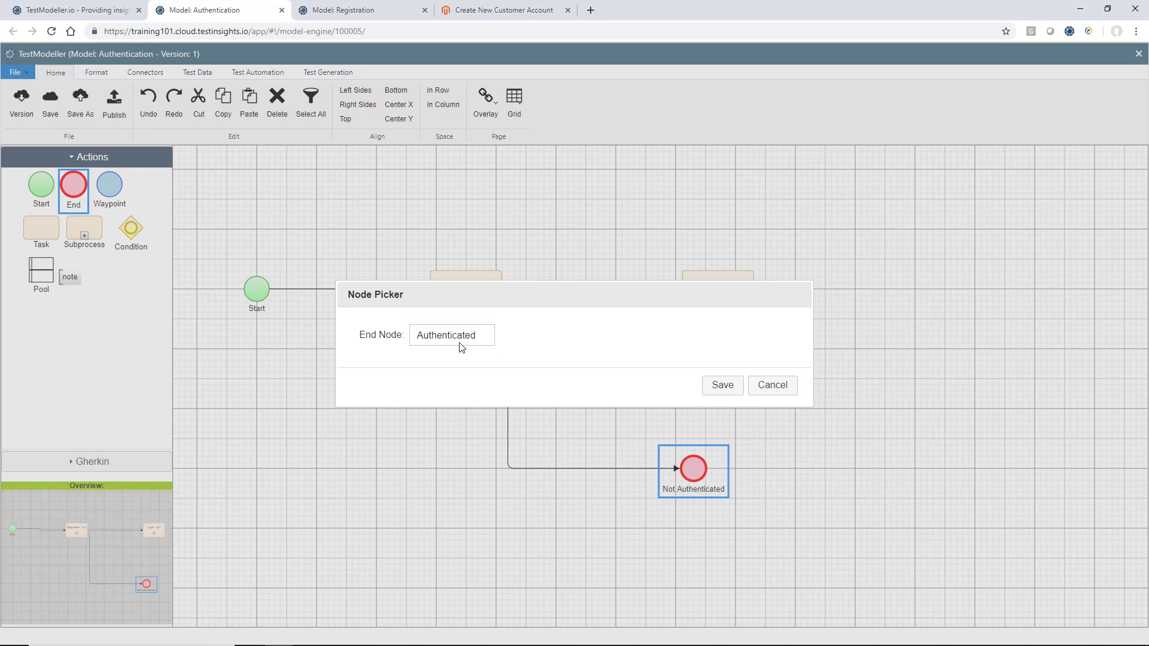
{"action": "left_click", "coordinate": [462, 341]}
{"action": "left_click", "coordinate": [455, 362]}
{"action": "left_click", "coordinate": [740, 390]}
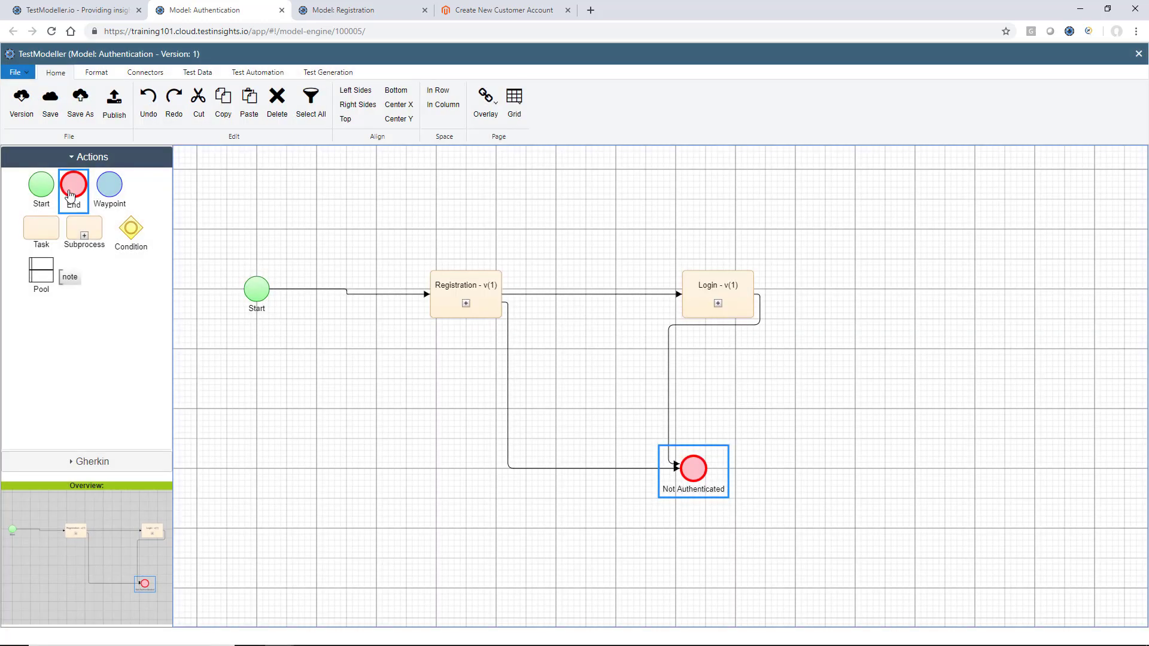
Add an 'Authenticated' end node linked from Login's Authenticated outcome
{"action": "left_click_drag", "start_coordinate": [80, 199], "coordinate": [831, 290]}
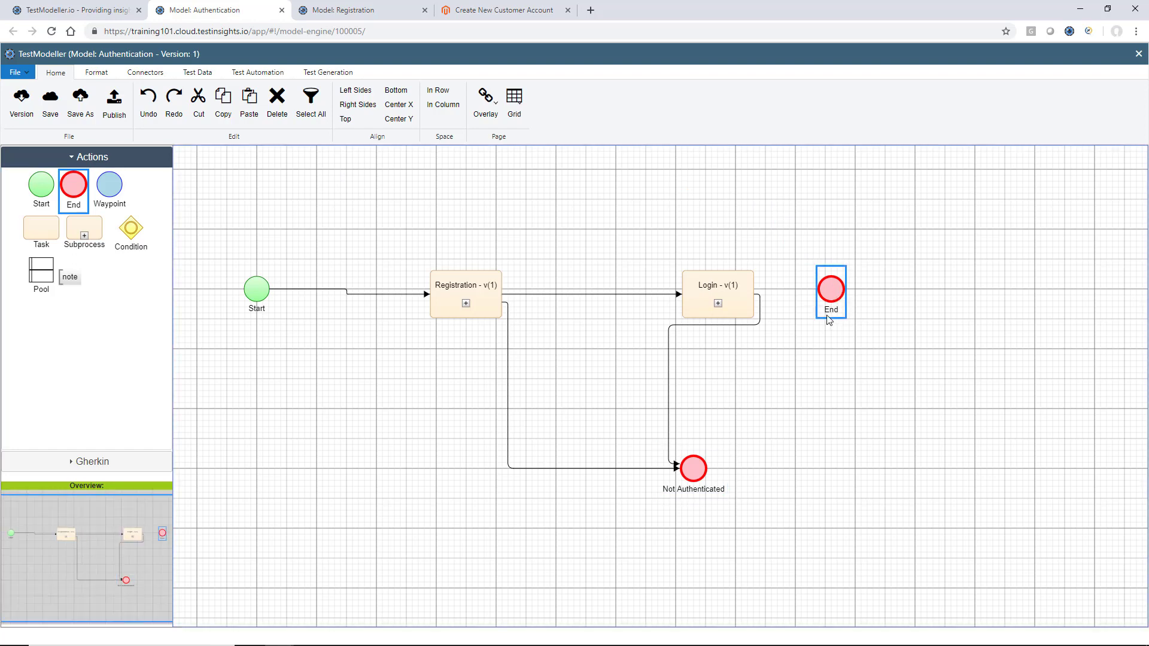
{"action": "double_click", "coordinate": [830, 310]}
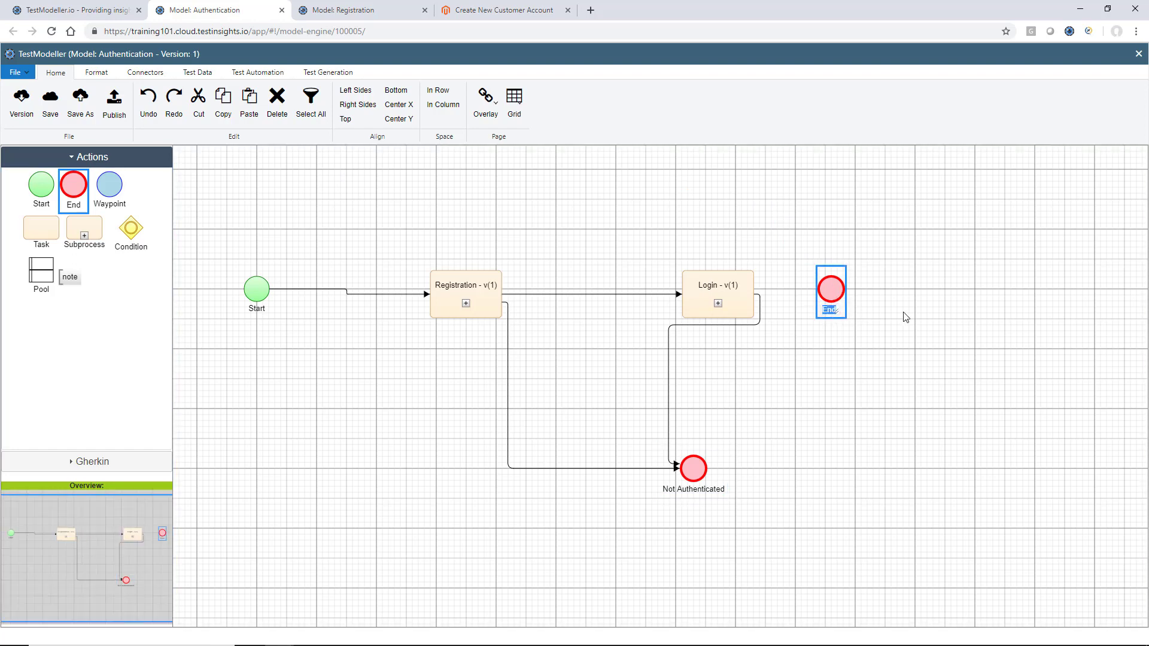
{"action": "type", "text": "Authenticate"}
{"action": "left_click", "coordinate": [915, 293]}
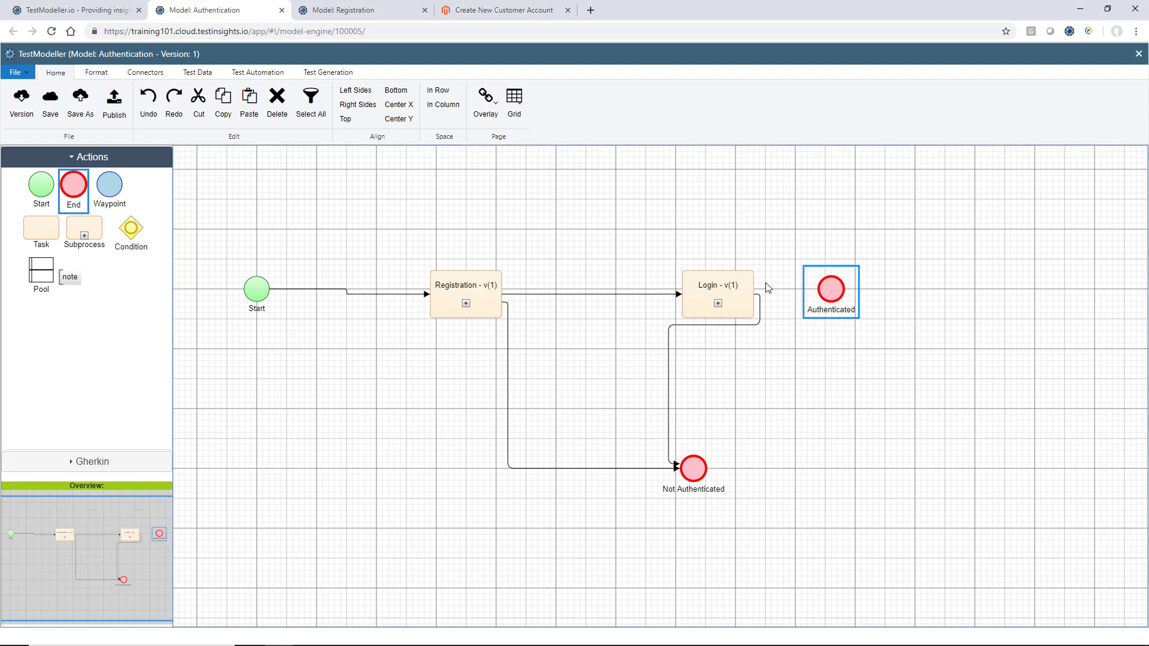
{"action": "left_click_drag", "start_coordinate": [747, 294], "coordinate": [831, 291]}
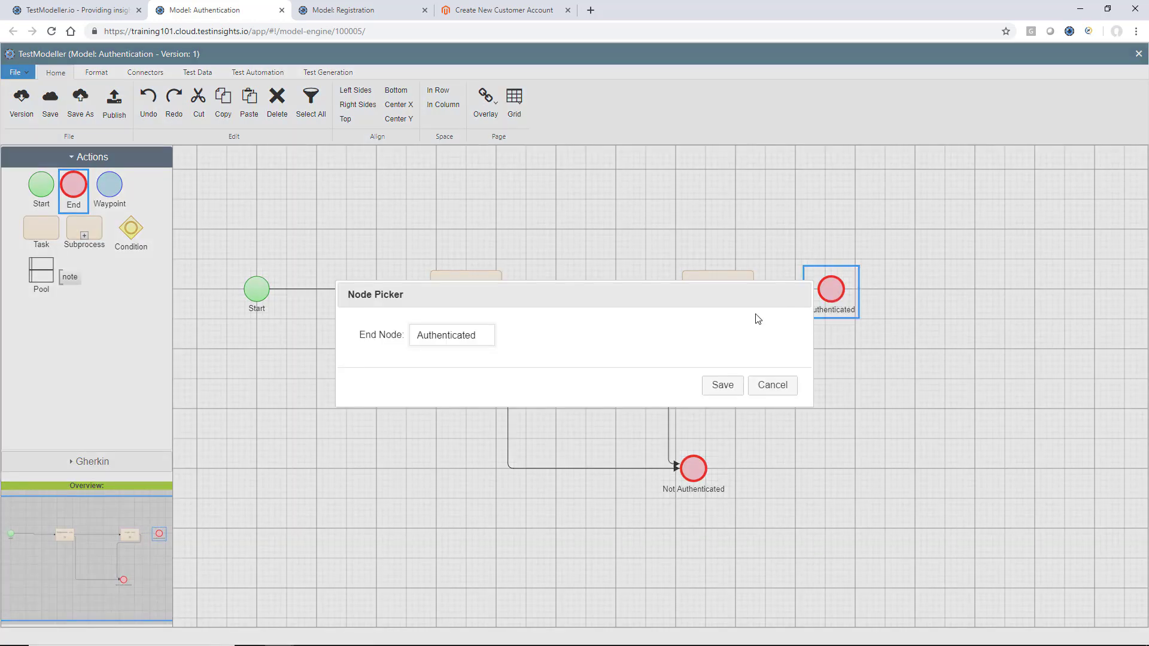
{"action": "left_click", "coordinate": [469, 335]}
{"action": "left_click", "coordinate": [469, 336]}
{"action": "left_click", "coordinate": [723, 385]}
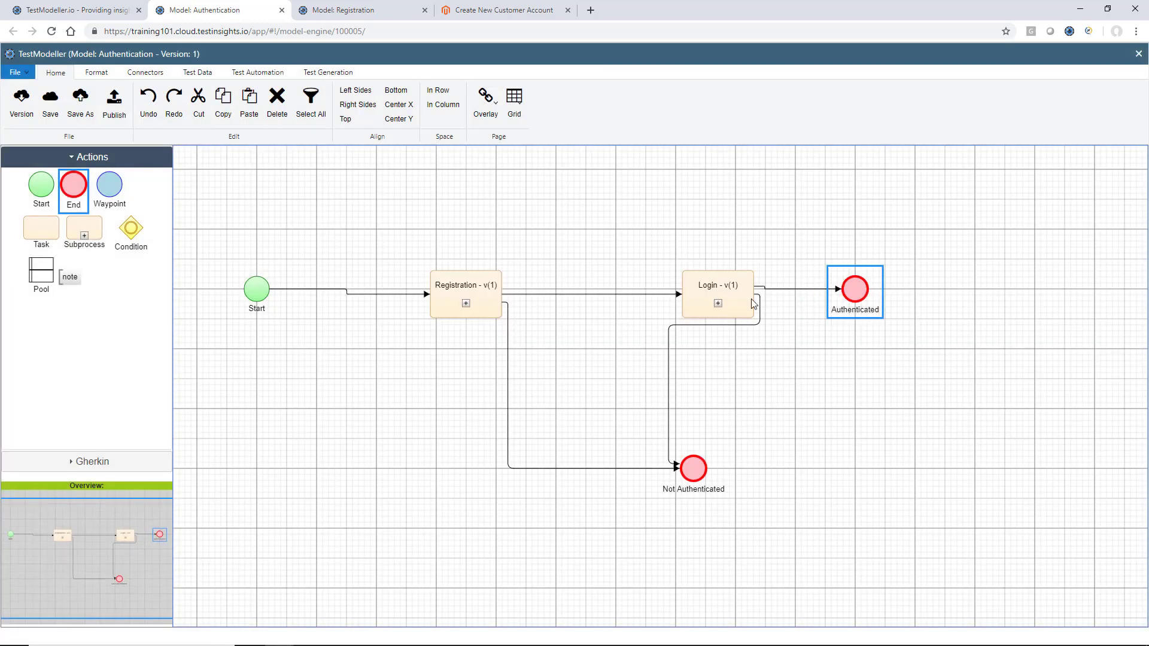
Save the Authentication model as the current version and open its test data variables
{"action": "left_click", "coordinate": [24, 95]}
{"action": "left_click", "coordinate": [444, 368]}
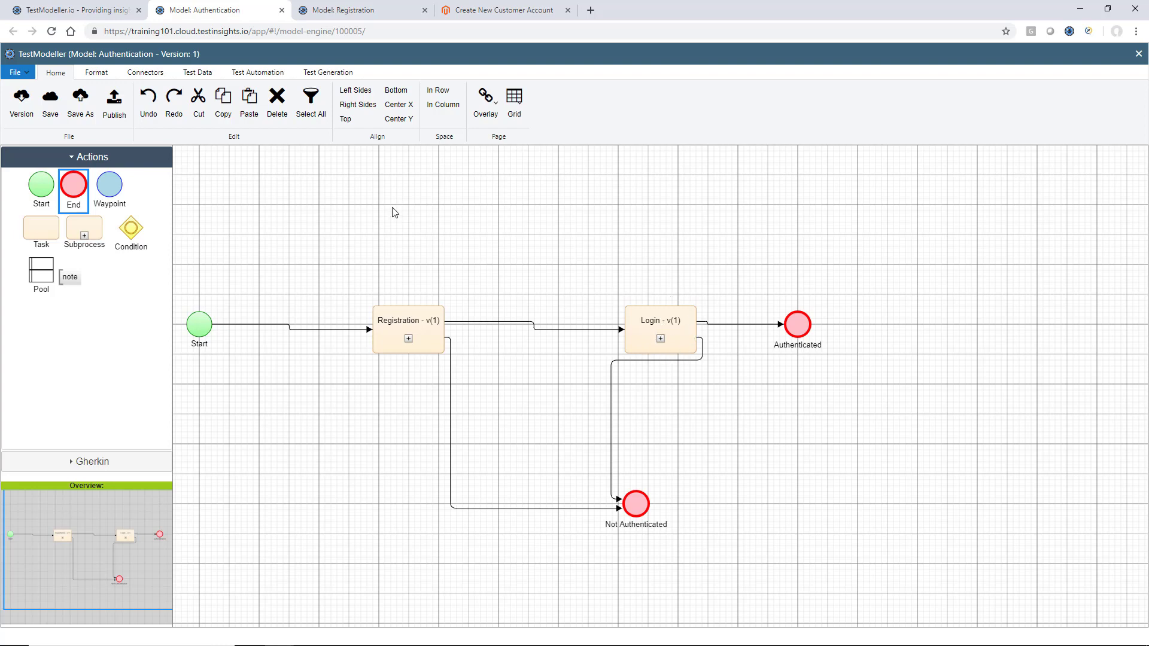
{"action": "left_click", "coordinate": [199, 72]}
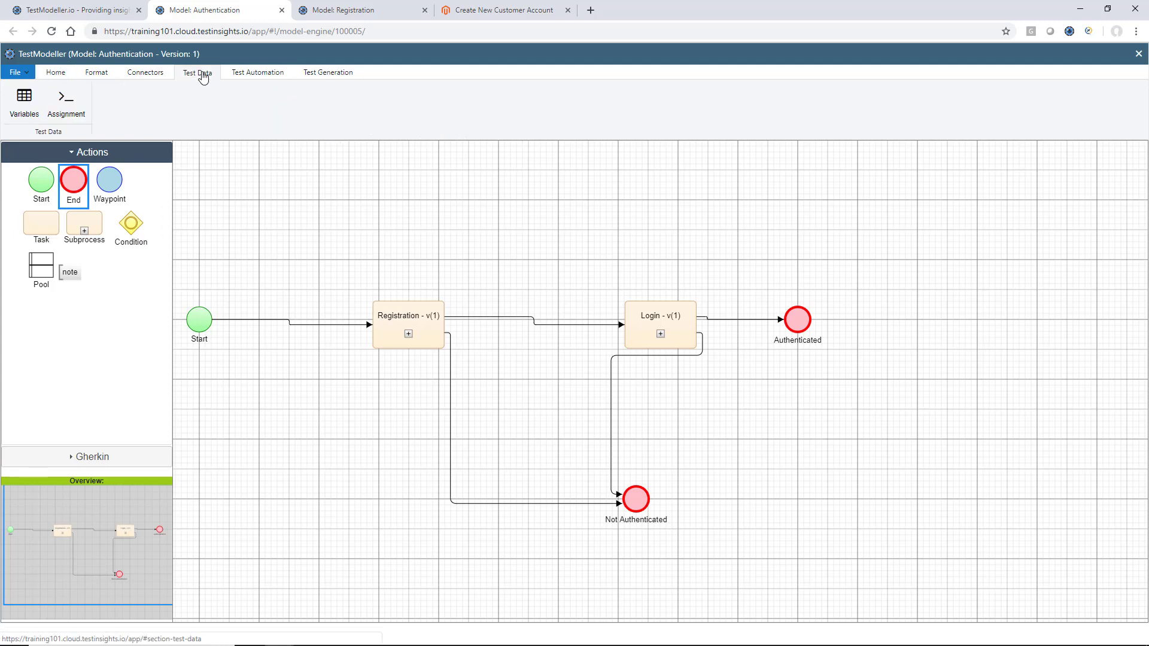
{"action": "left_click", "coordinate": [25, 112]}
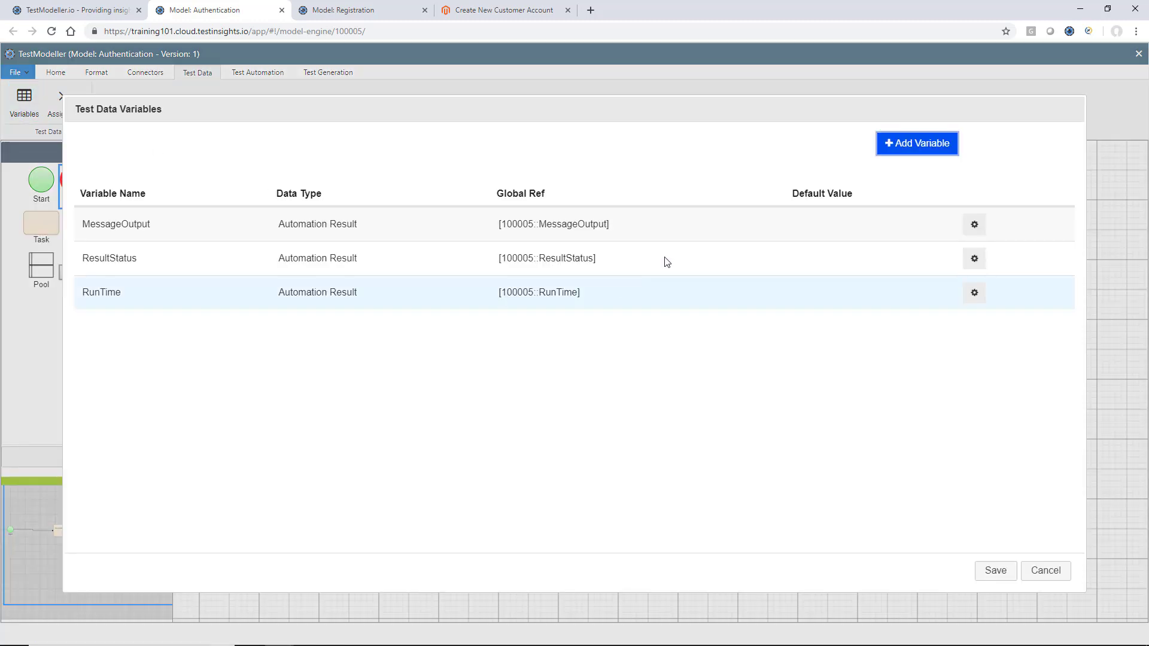
Define a RegisteredUsername Subflow Mapping variable mapped to Registration's Email
{"action": "left_click", "coordinate": [937, 144]}
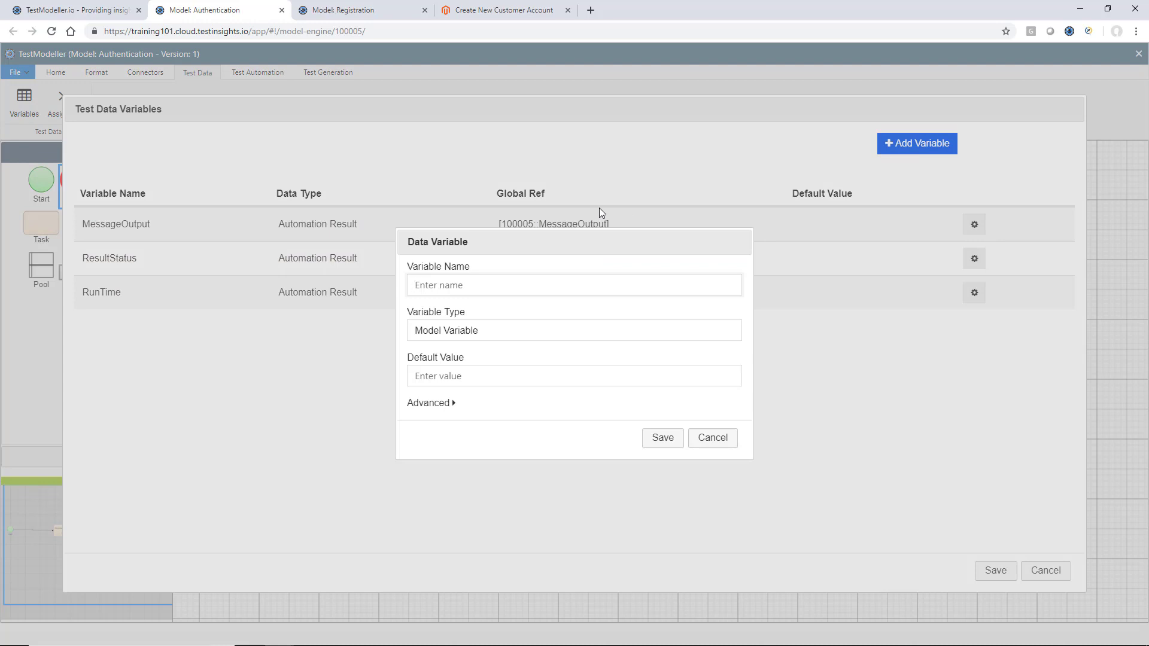
{"action": "type", "text": "RegisteredUsername"}
{"action": "left_click", "coordinate": [577, 333]}
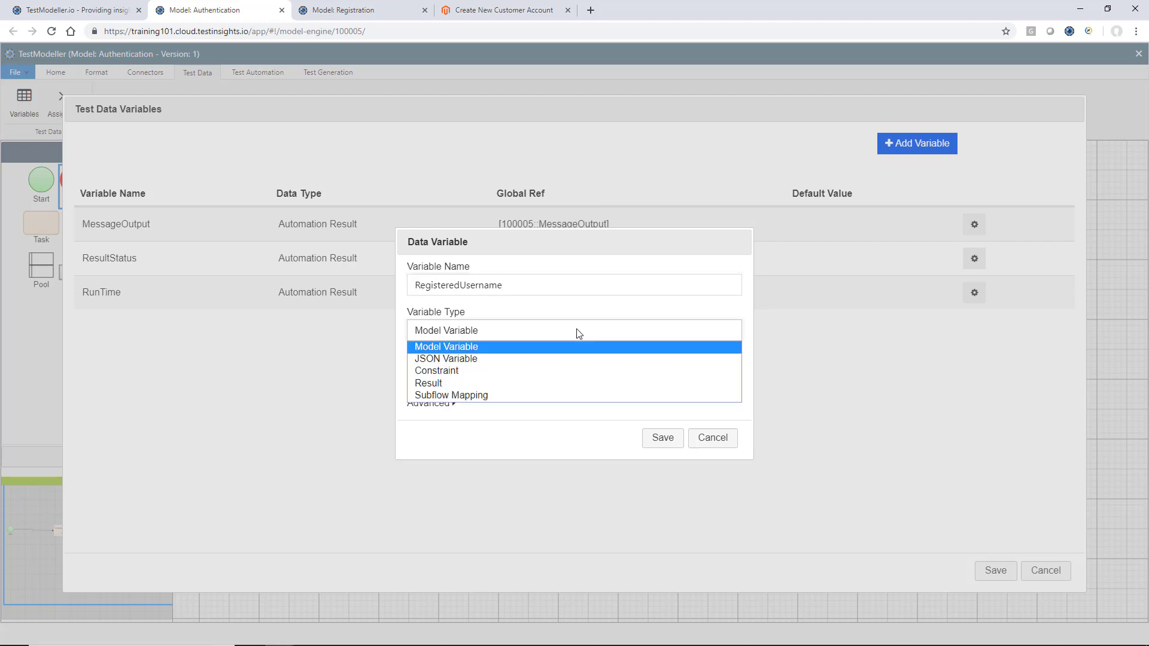
{"action": "left_click", "coordinate": [567, 395]}
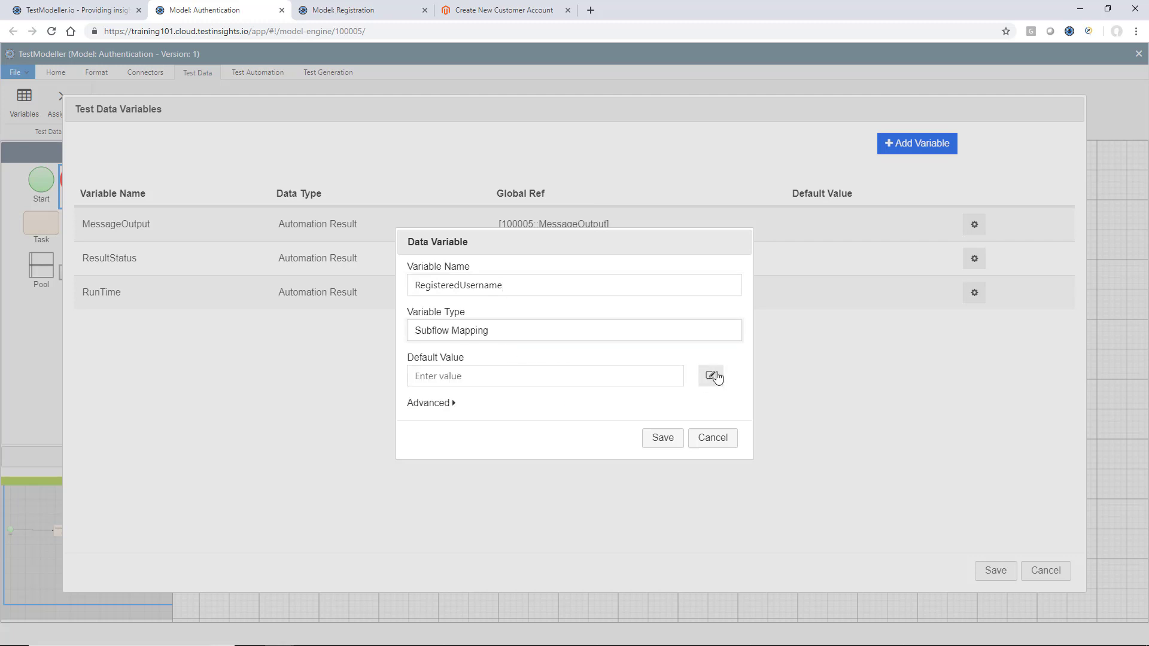
{"action": "left_click", "coordinate": [717, 377]}
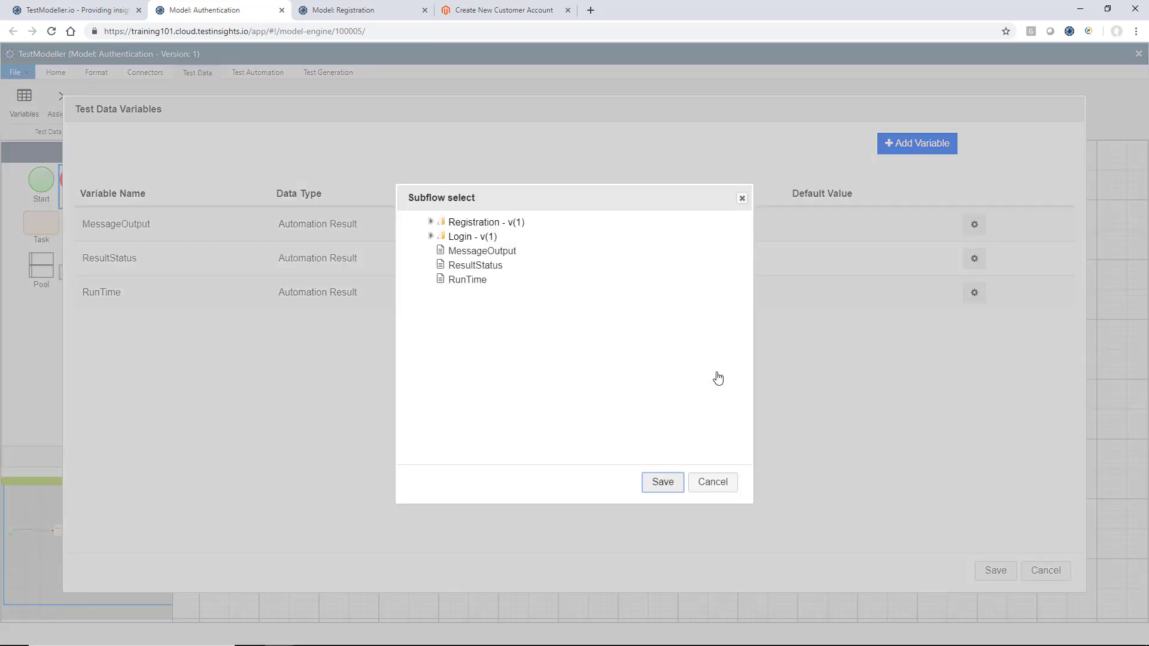
{"action": "left_click", "coordinate": [430, 222]}
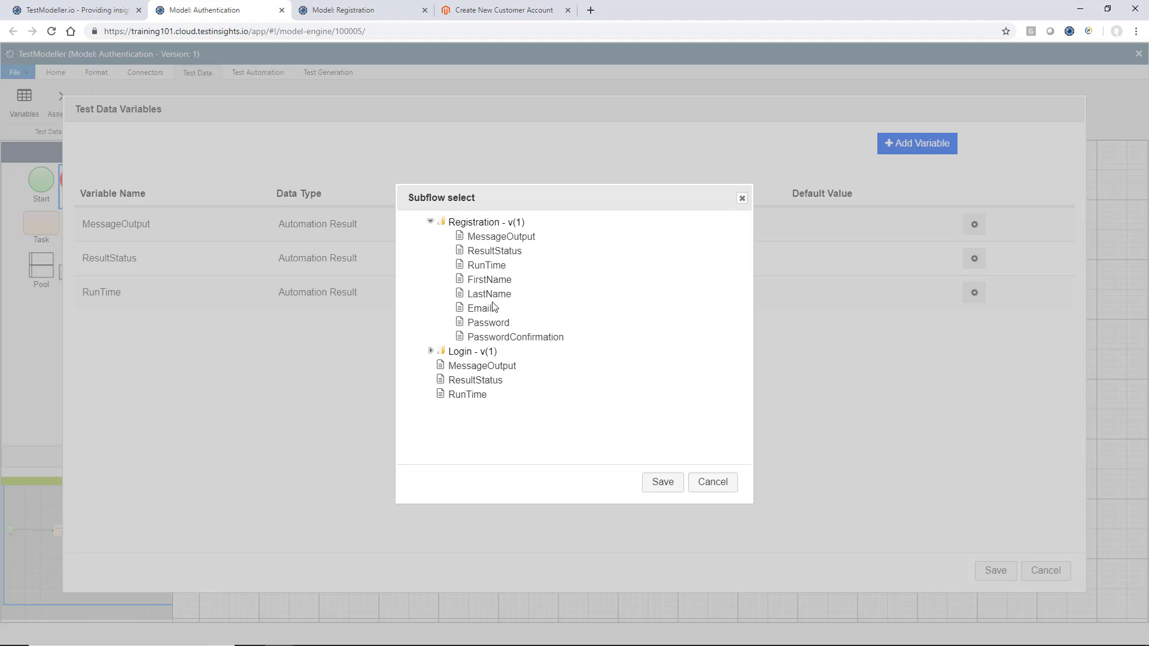
{"action": "left_click", "coordinate": [489, 309]}
{"action": "left_click", "coordinate": [647, 486]}
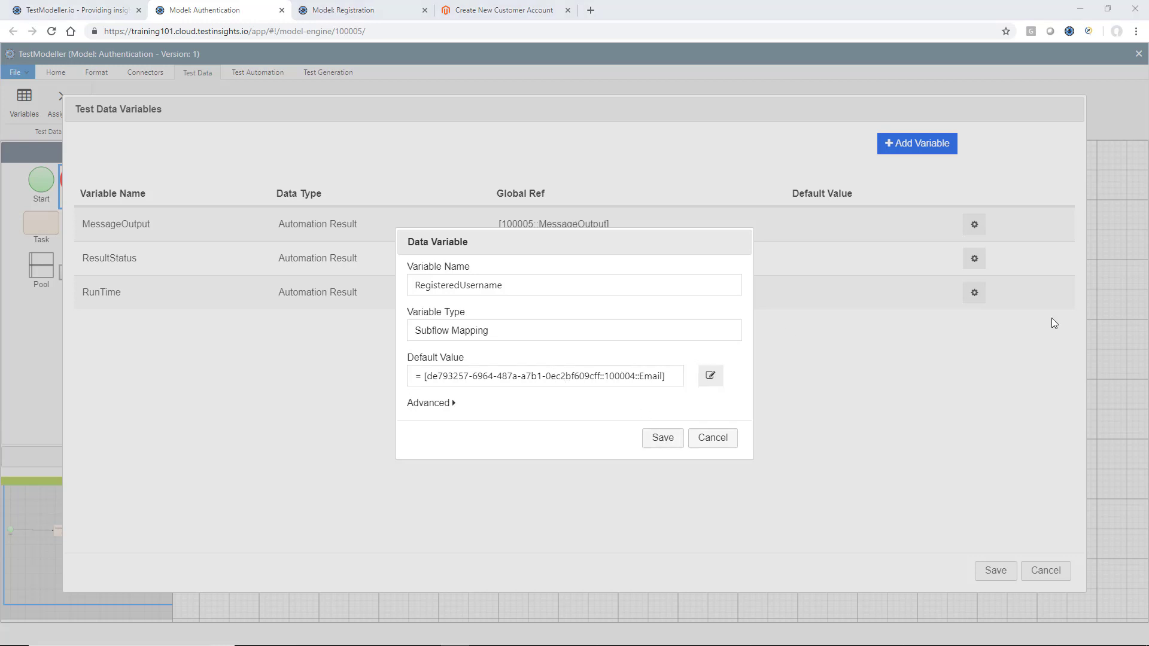
Save RegisteredUsername and start a RegisteredPassword variable of type Subflow Mapping
{"action": "left_click", "coordinate": [663, 438]}
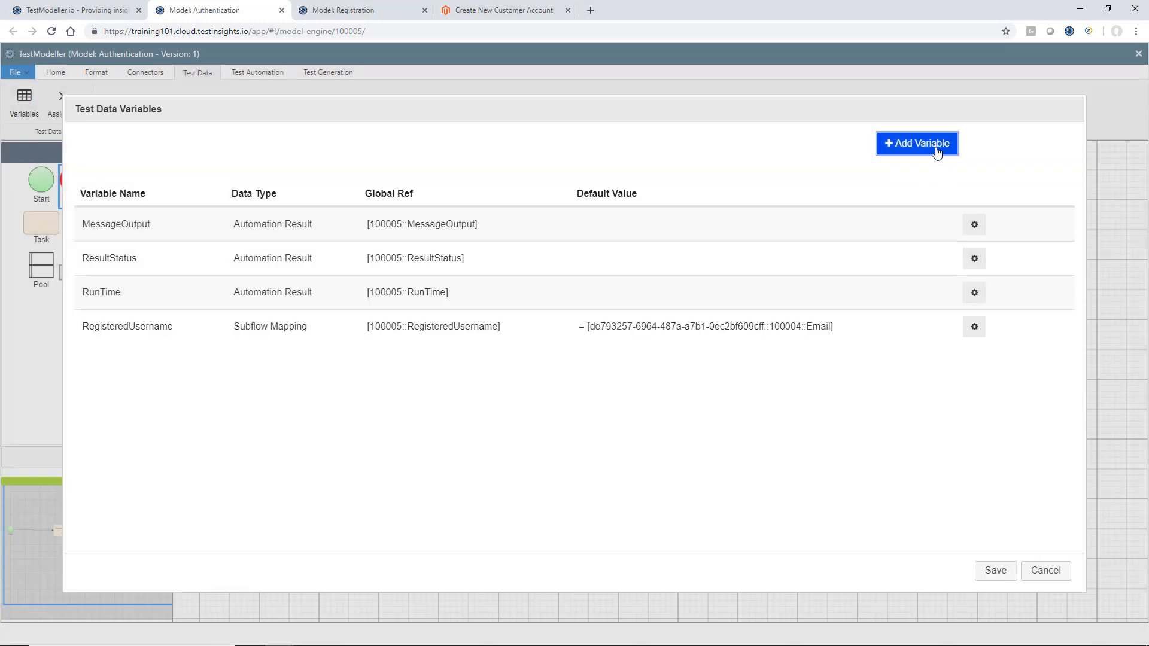
{"action": "left_click", "coordinate": [936, 152]}
{"action": "type", "text": "RegisteredPassword"}
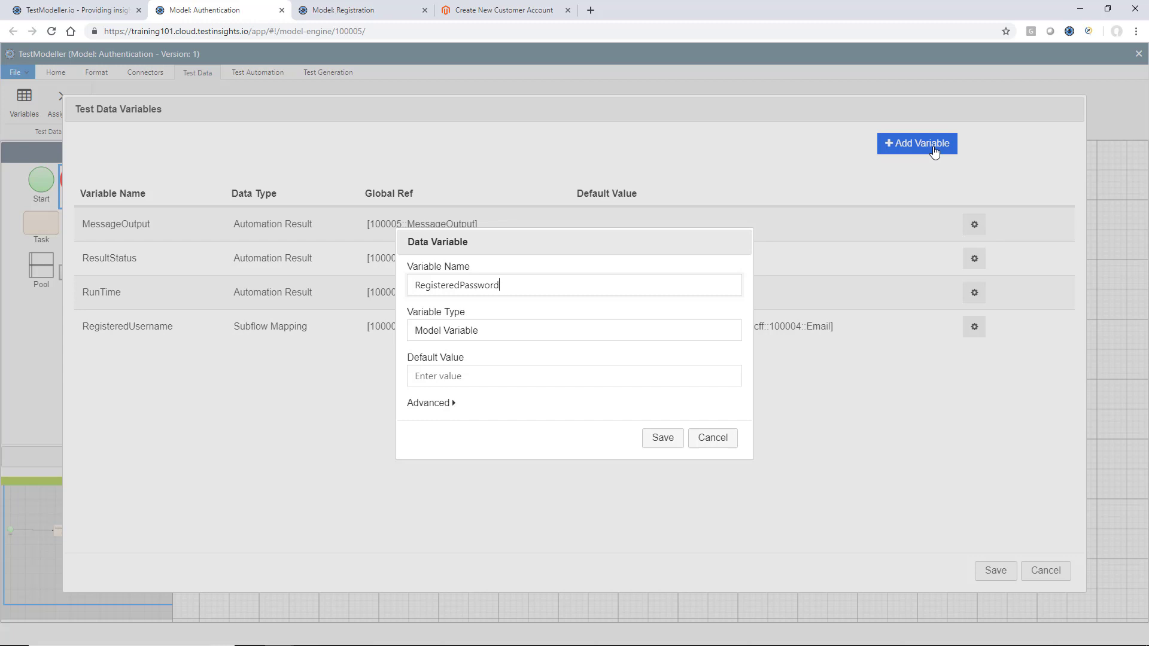
{"action": "left_click", "coordinate": [641, 330]}
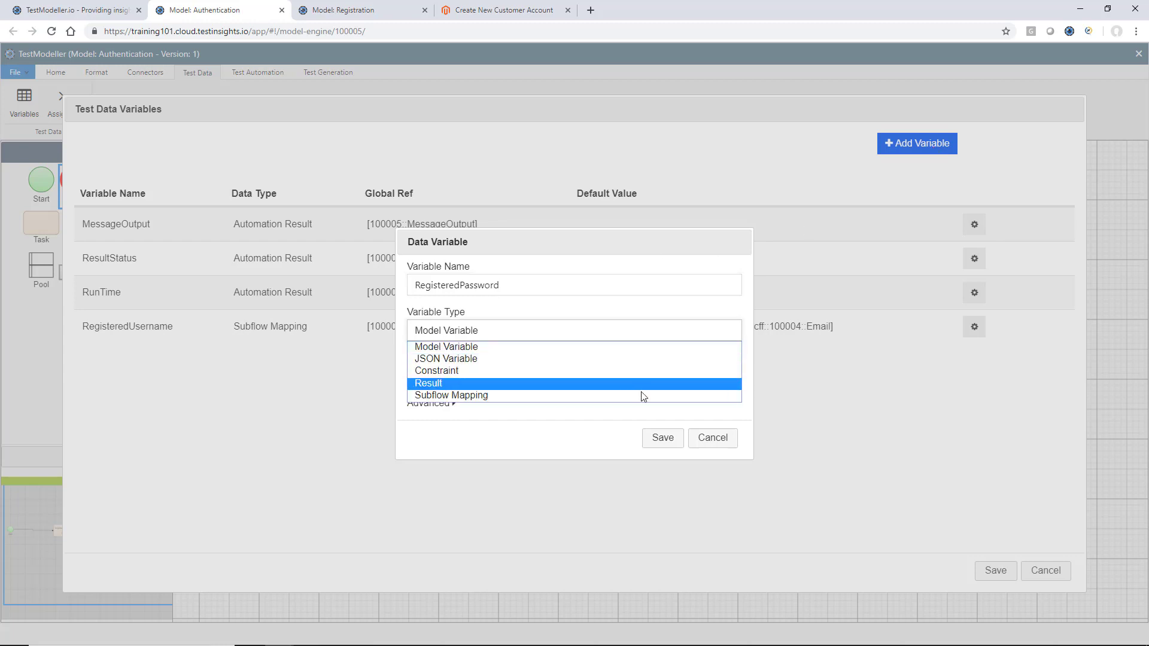
{"action": "left_click", "coordinate": [641, 395]}
Map RegisteredPassword to Registration's Password and save the test data variables
{"action": "left_click", "coordinate": [701, 381]}
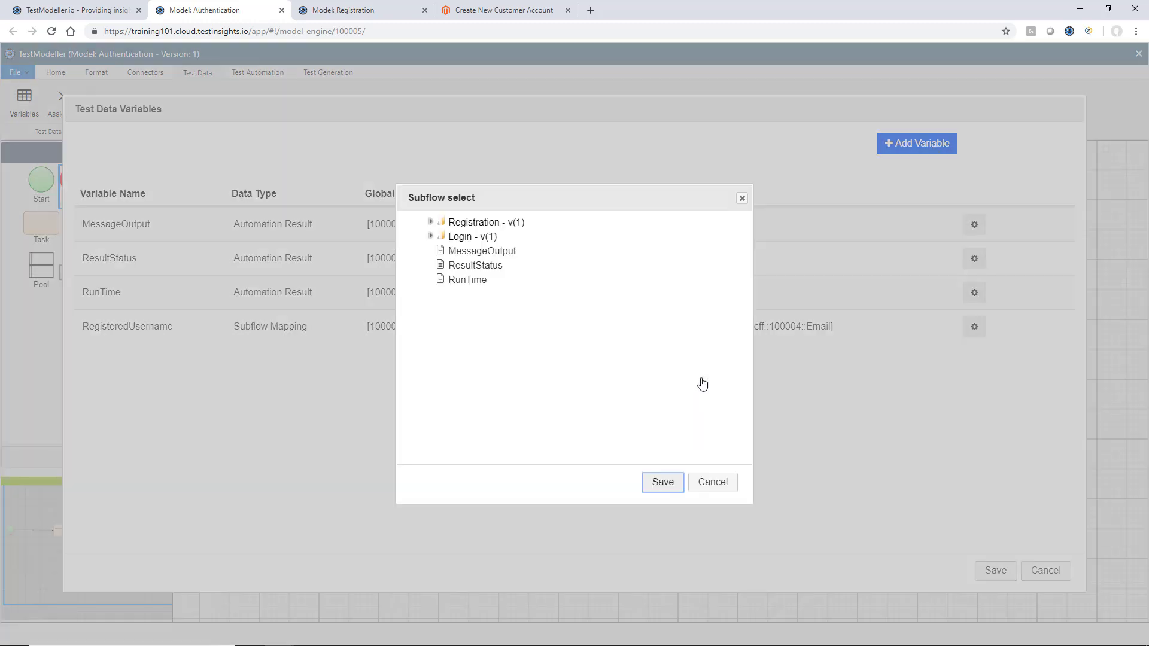
{"action": "left_click", "coordinate": [431, 222]}
{"action": "left_click", "coordinate": [486, 323]}
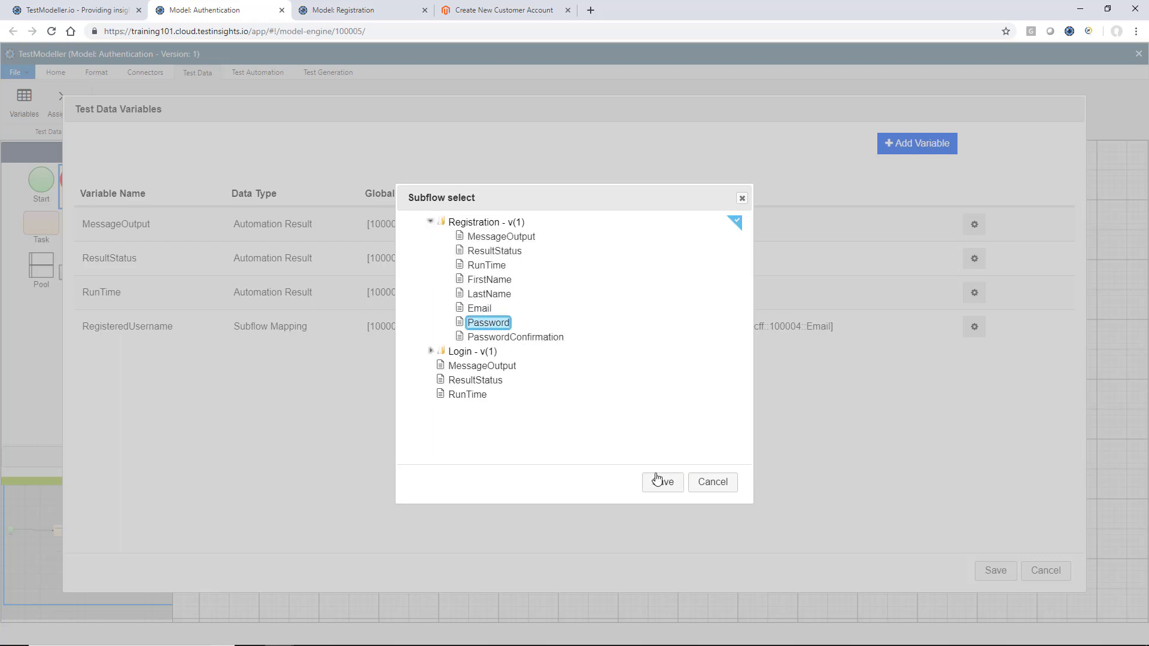
{"action": "left_click", "coordinate": [663, 482]}
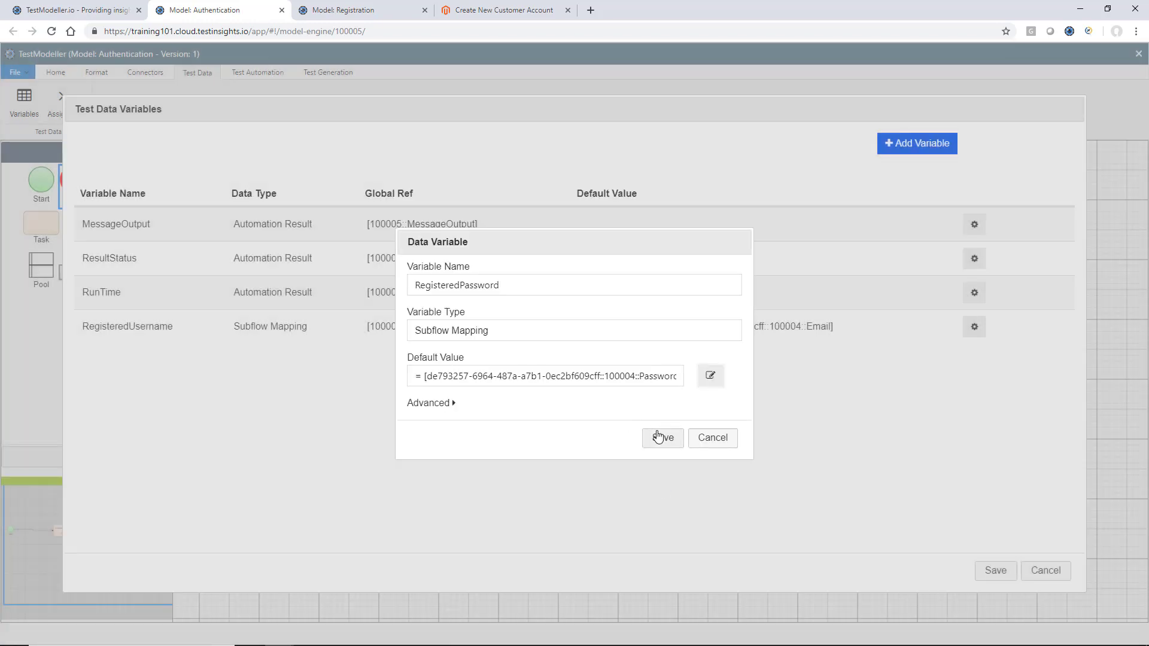
{"action": "left_click", "coordinate": [661, 438]}
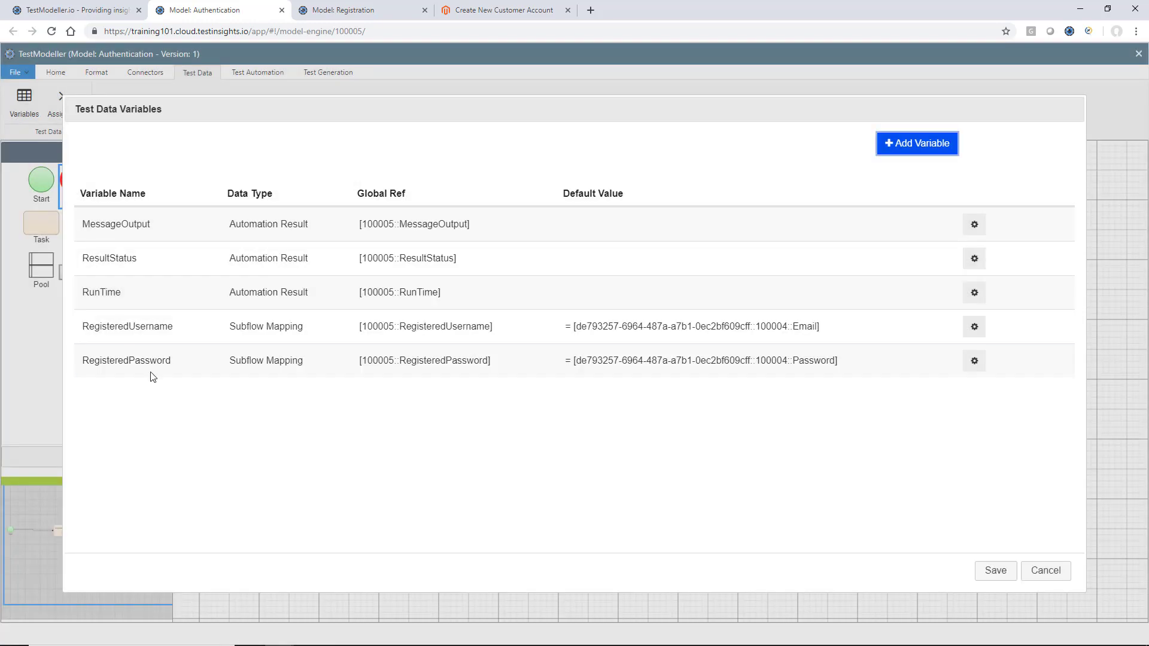
{"action": "double_click", "coordinate": [118, 329]}
{"action": "key", "text": "ctrl+c"}
{"action": "left_click", "coordinate": [200, 408]}
{"action": "left_click", "coordinate": [994, 572]}
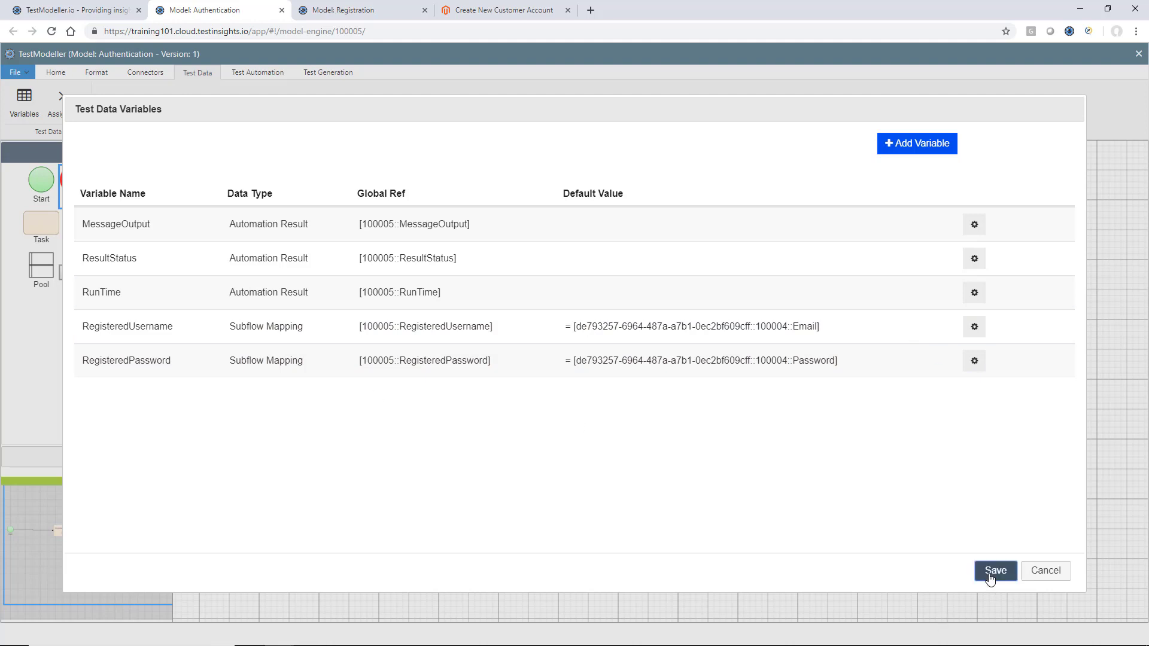
In Login's subflow properties, set ValidUsername to =[RegisteredUsername]
{"action": "left_click", "coordinate": [648, 329]}
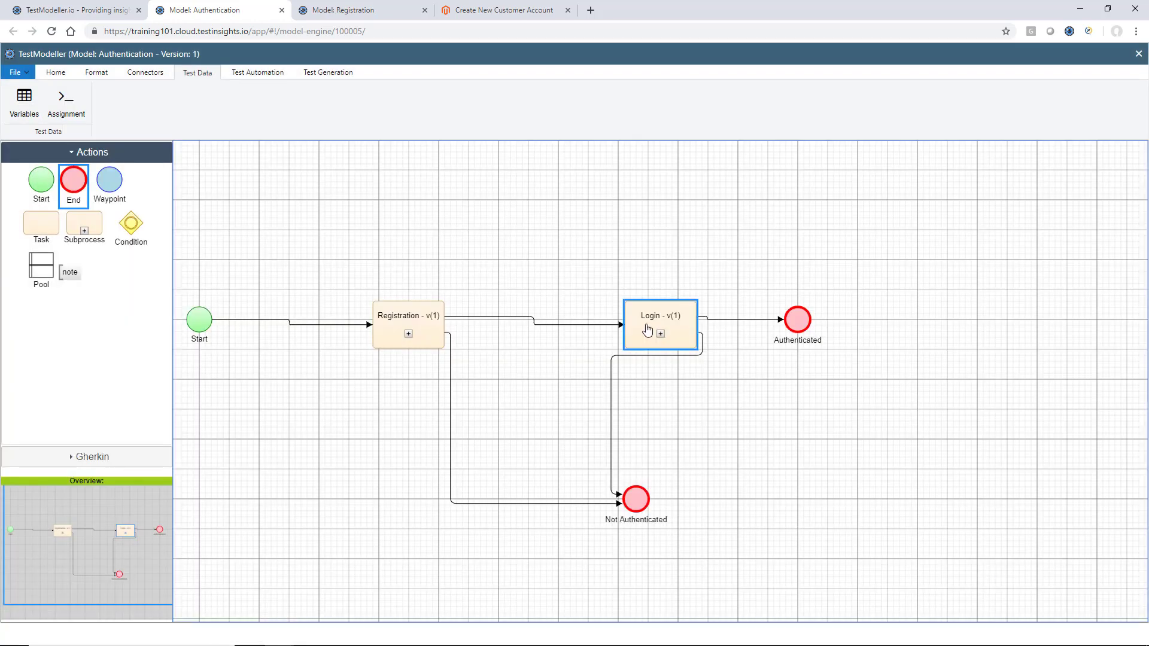
{"action": "right_click", "coordinate": [648, 329]}
{"action": "left_click", "coordinate": [672, 352]}
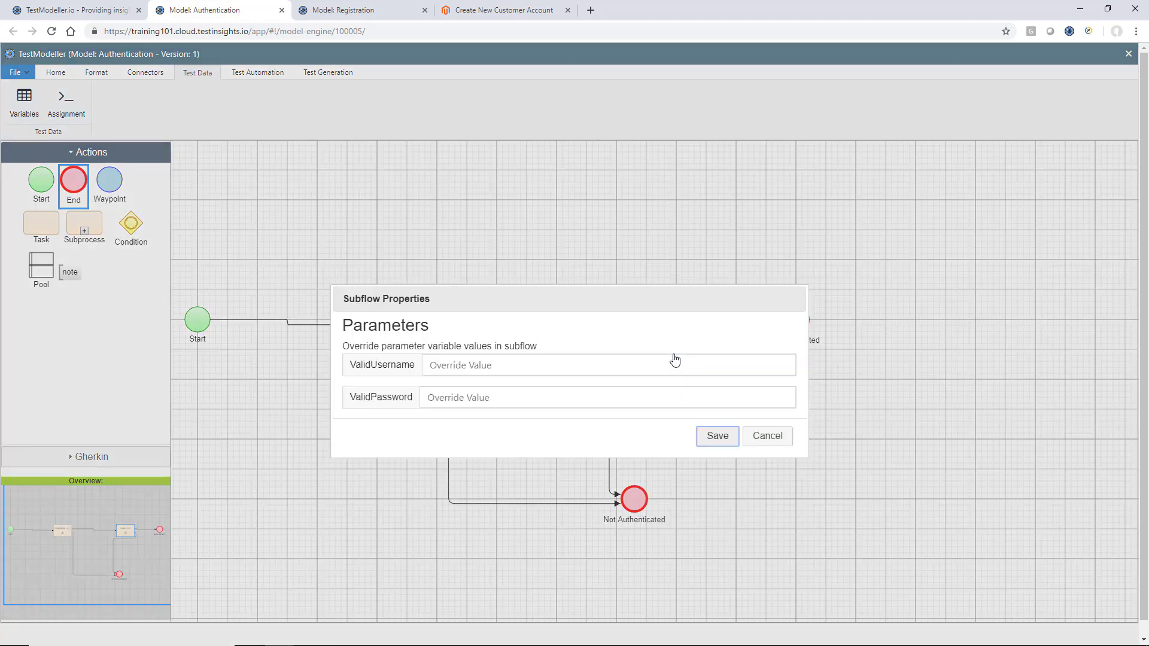
{"action": "left_click", "coordinate": [639, 363]}
{"action": "type", "text": "["}
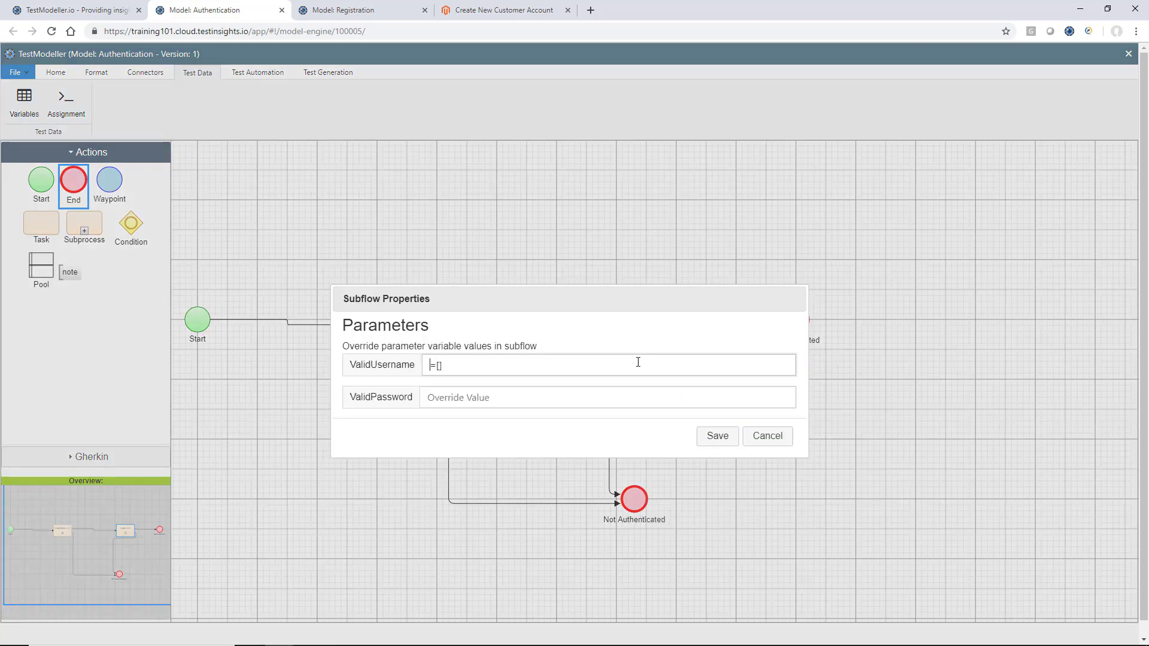
{"action": "key", "text": "Right"}
{"action": "key", "text": "ctrl+v"}
Set ValidPassword to =[RegisteredPassword] and save the Login parameter overrides
{"action": "left_click", "coordinate": [589, 387]}
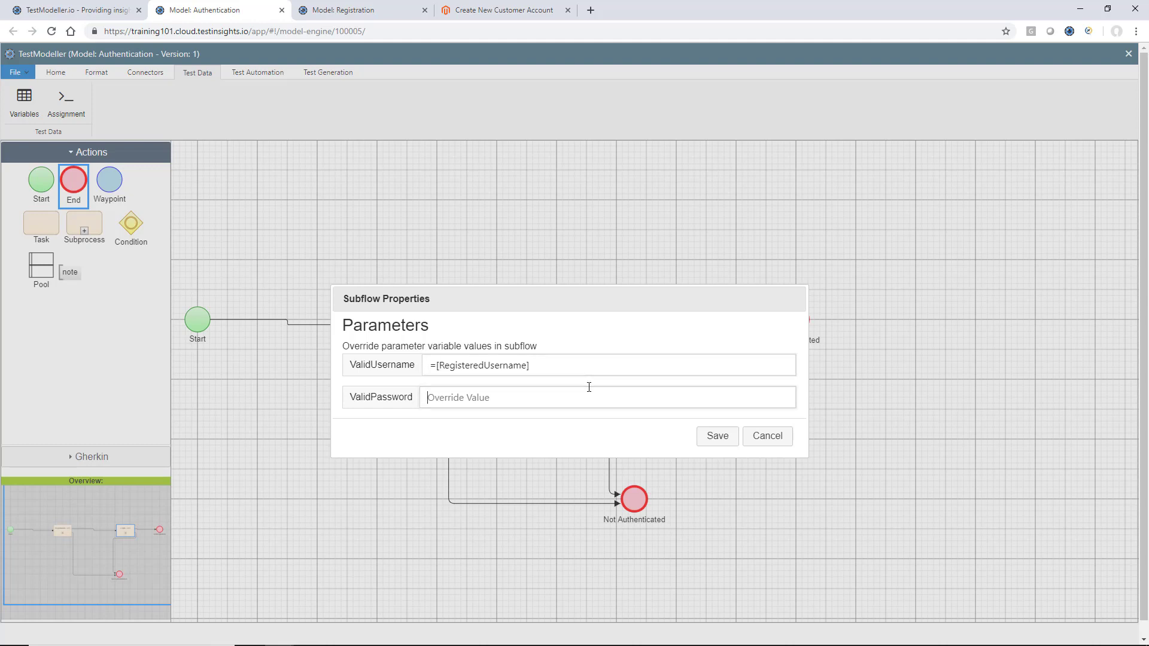
{"action": "type", "text": "=["}
{"action": "key", "text": "ctrl+v"}
{"action": "key", "text": "BackSpace"}
{"action": "key", "text": "BackSpace"}
{"action": "key", "text": "BackSpace"}
{"action": "key", "text": "BackSpace"}
{"action": "key", "text": "BackSpace"}
{"action": "key", "text": "BackSpace"}
{"action": "key", "text": "BackSpace"}
{"action": "key", "text": "BackSpace"}
{"action": "type", "text": "Passwo"}
{"action": "left_click_drag", "start_coordinate": [503, 301], "coordinate": [717, 178]}
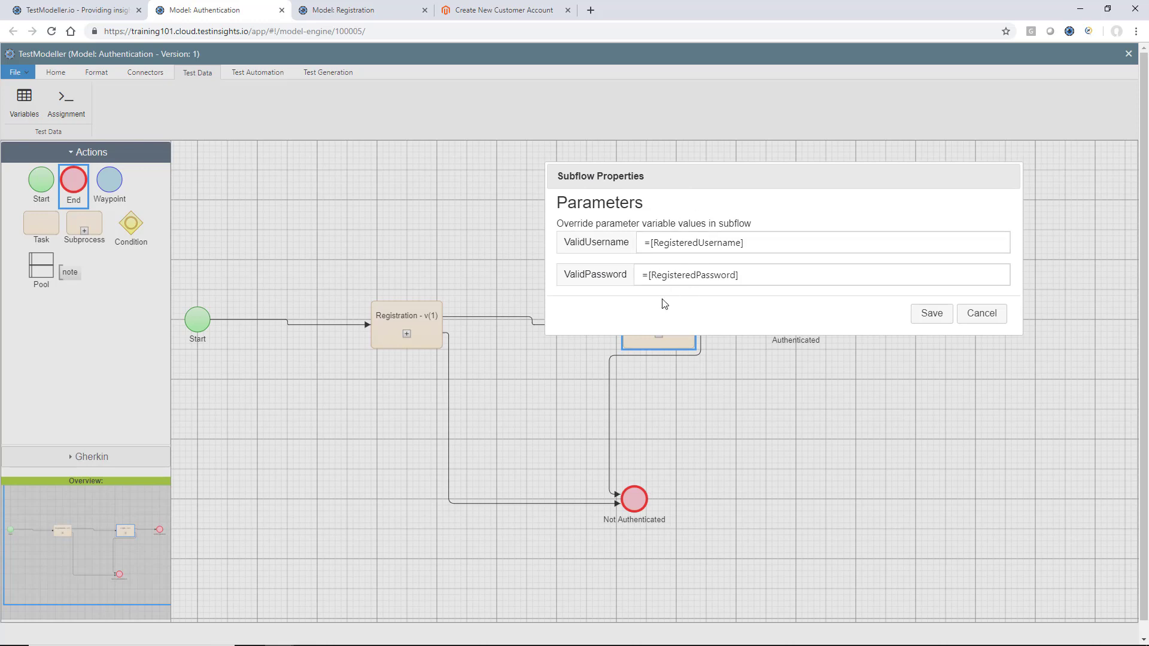
{"action": "left_click", "coordinate": [929, 317]}
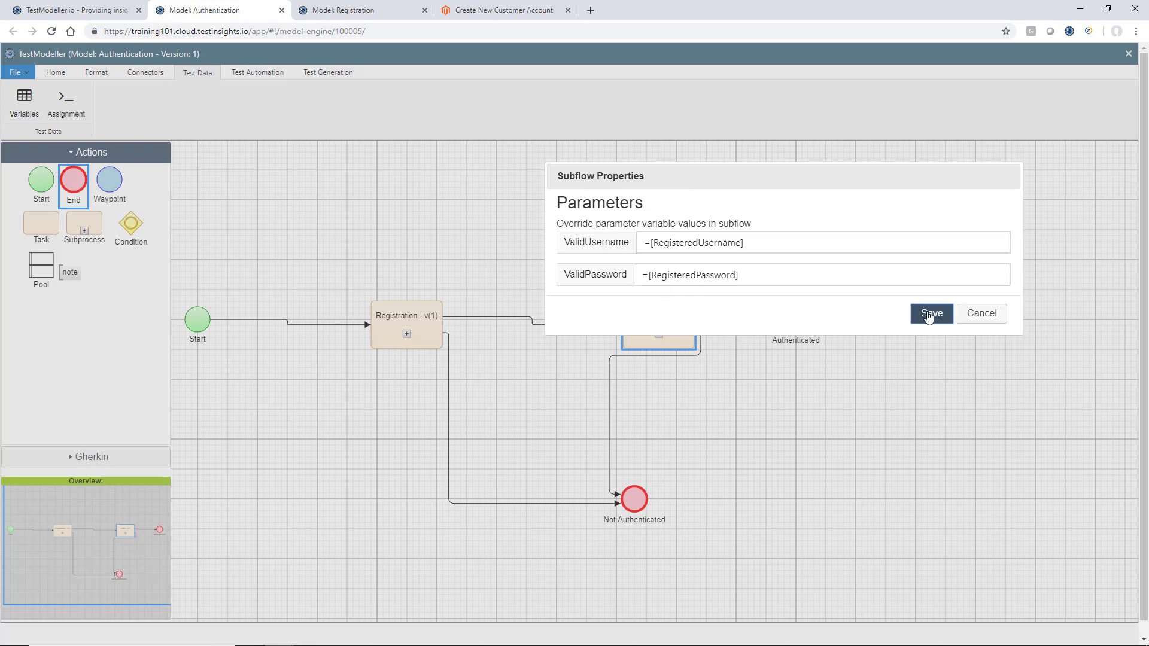
{"action": "left_click", "coordinate": [55, 72]}
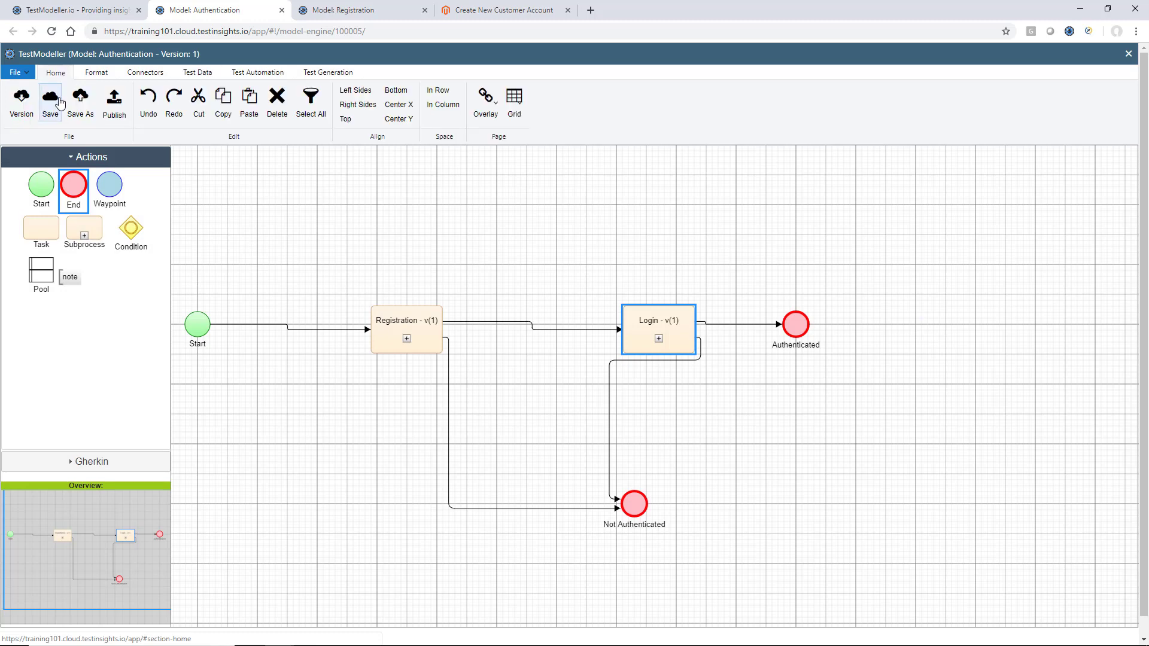
Save the Authentication model and generate its 10 test paths
{"action": "left_click", "coordinate": [50, 99]}
{"action": "left_click", "coordinate": [434, 387]}
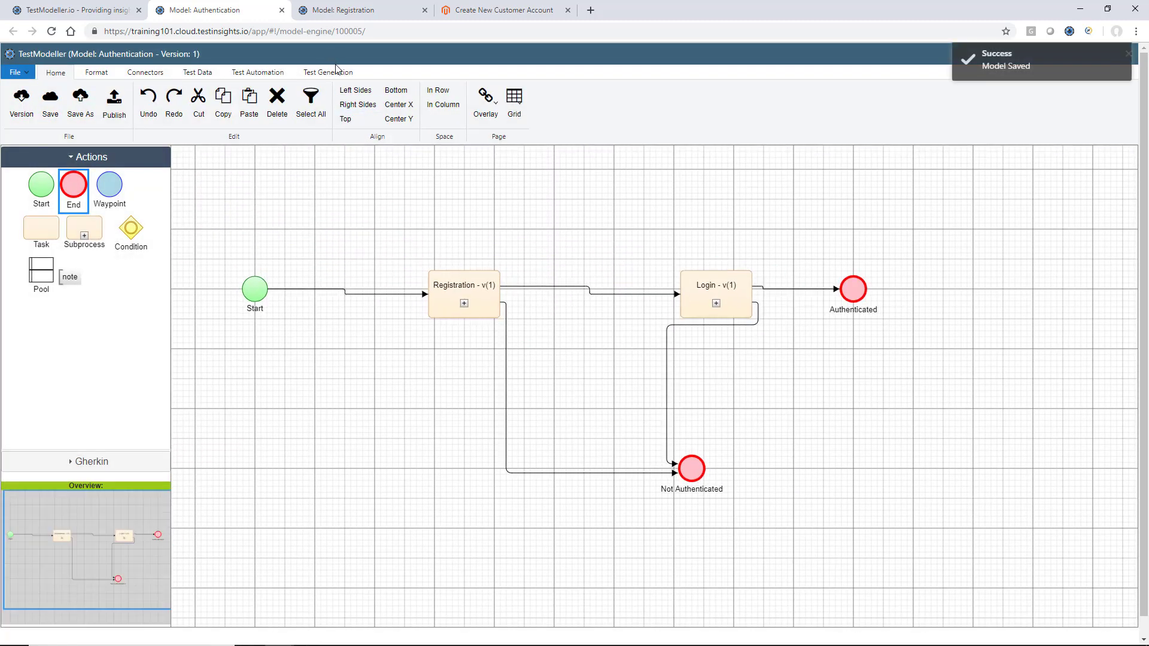
{"action": "left_click", "coordinate": [336, 72]}
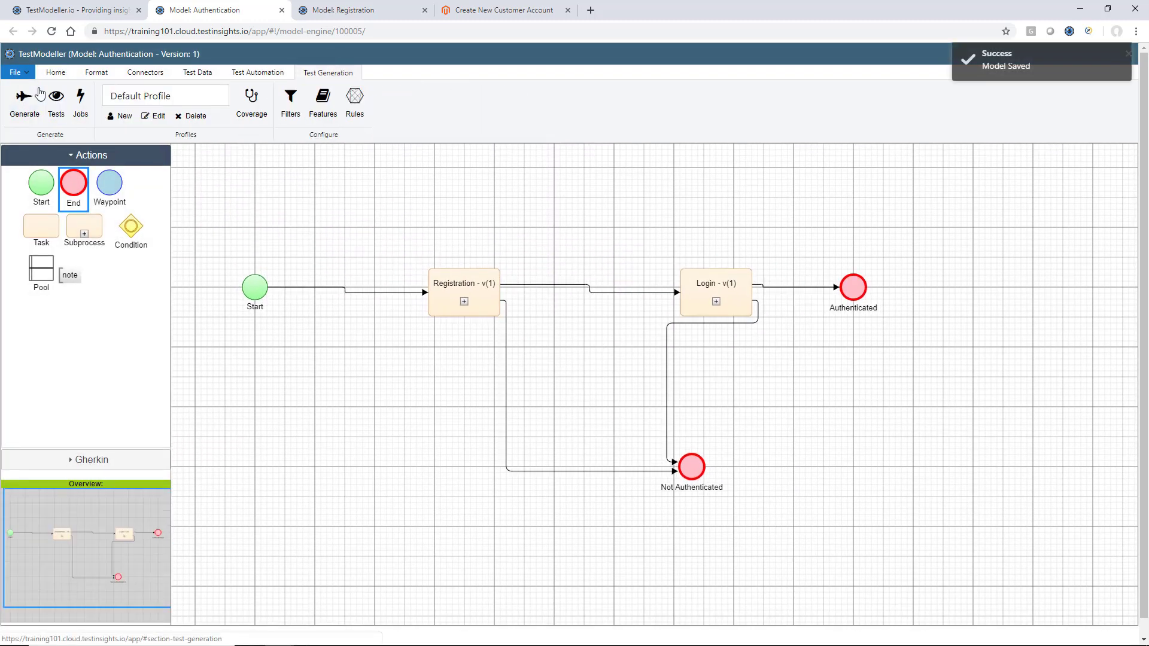
{"action": "left_click", "coordinate": [25, 96]}
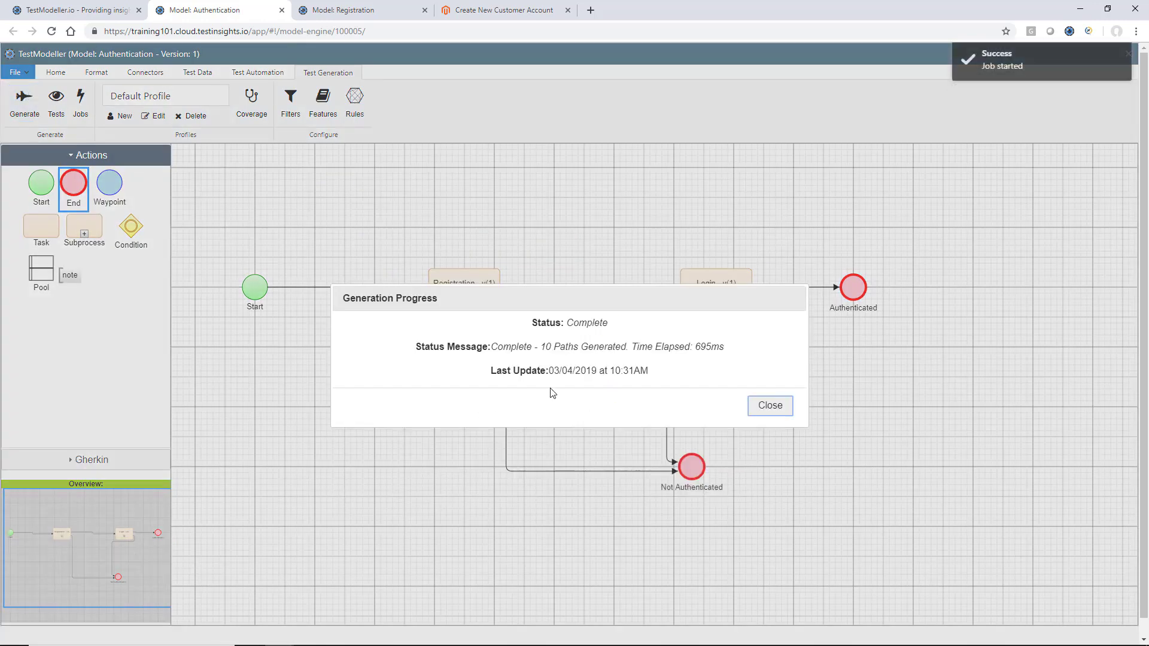
{"action": "left_click", "coordinate": [770, 405]}
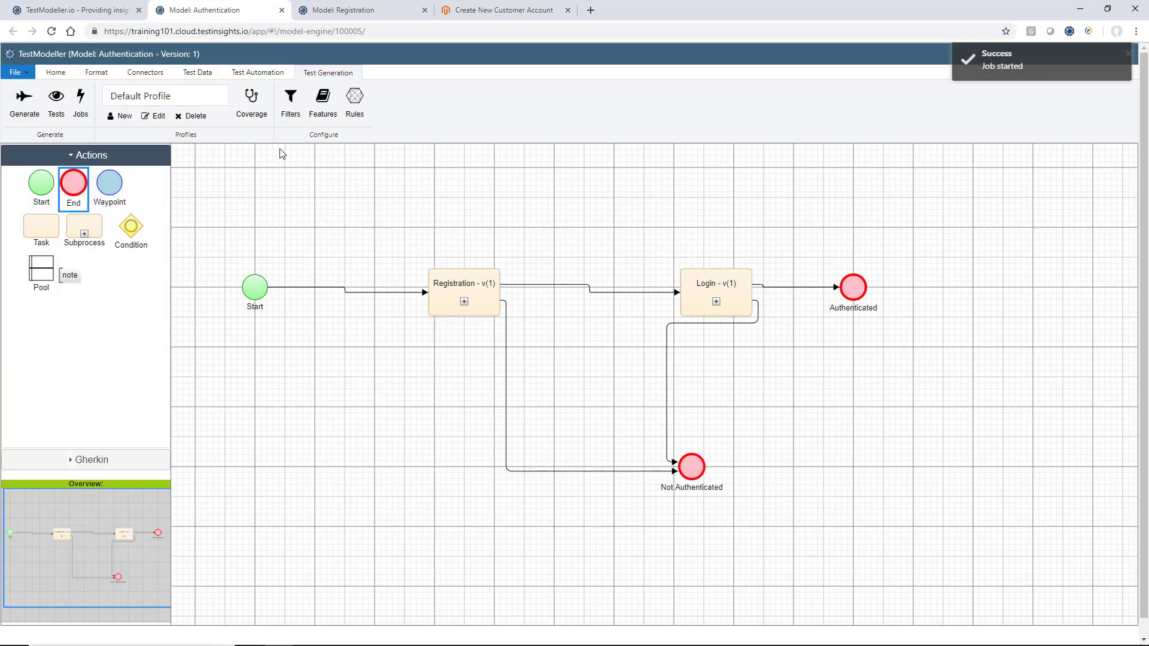
Download the generated tests' automation data as a zip
{"action": "left_click", "coordinate": [56, 99]}
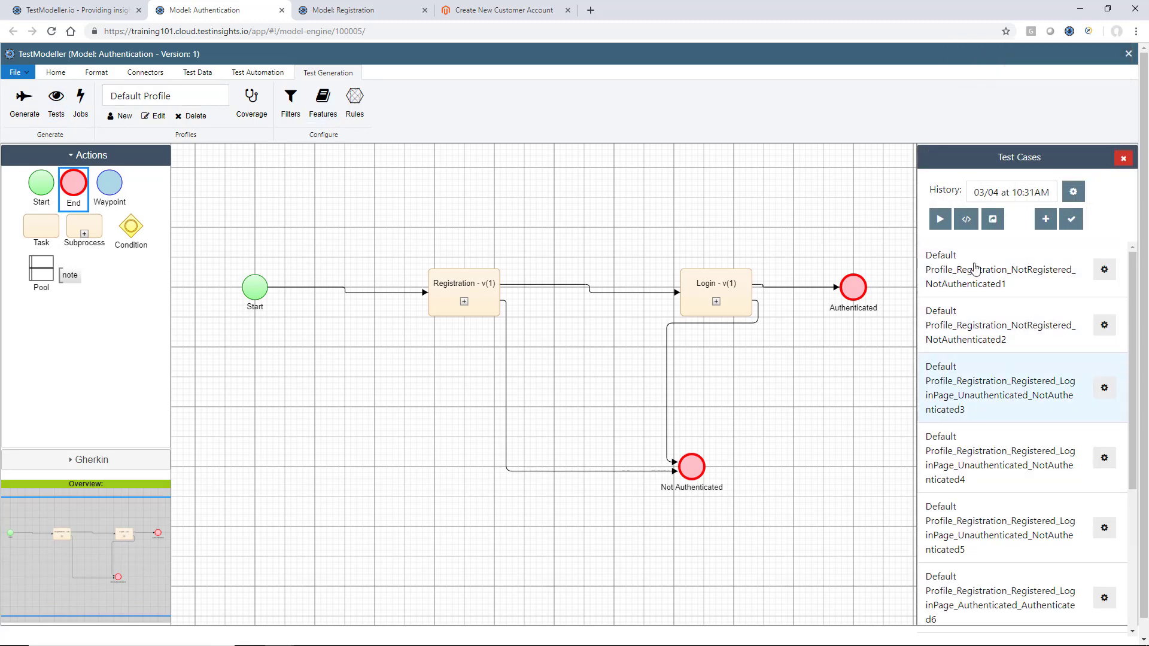
{"action": "left_click", "coordinate": [966, 219]}
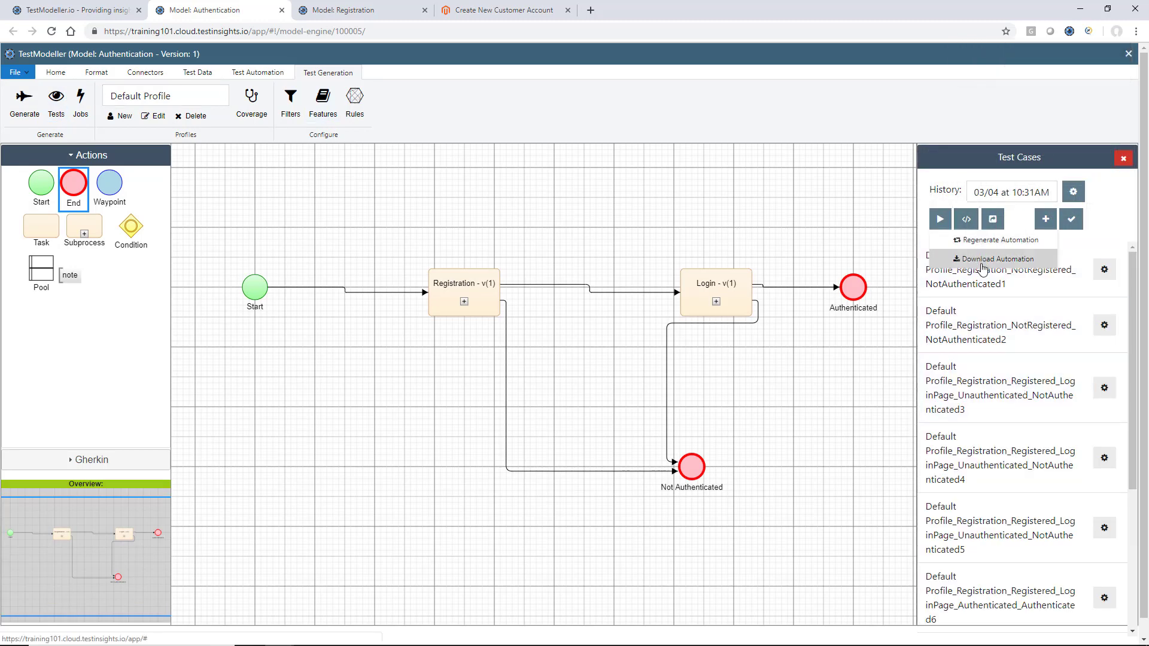
{"action": "left_click", "coordinate": [982, 264]}
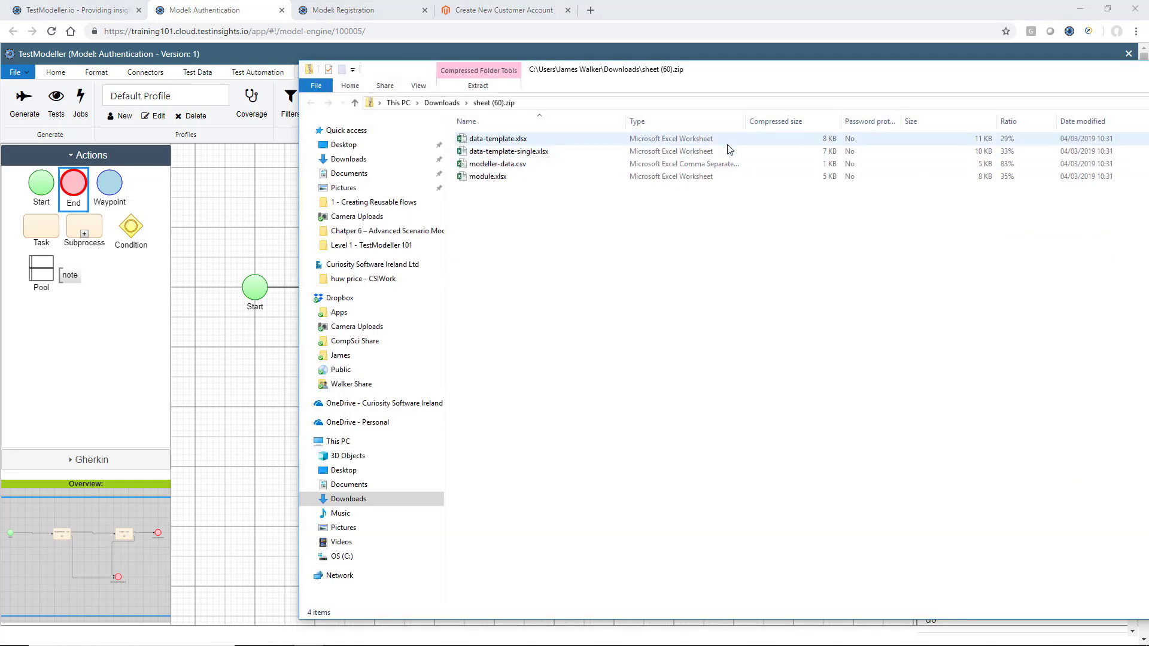
Open data-template.xlsx from the downloaded sheet (60).zip in Excel
{"action": "left_click", "coordinate": [729, 143]}
{"action": "double_click", "coordinate": [728, 146]}
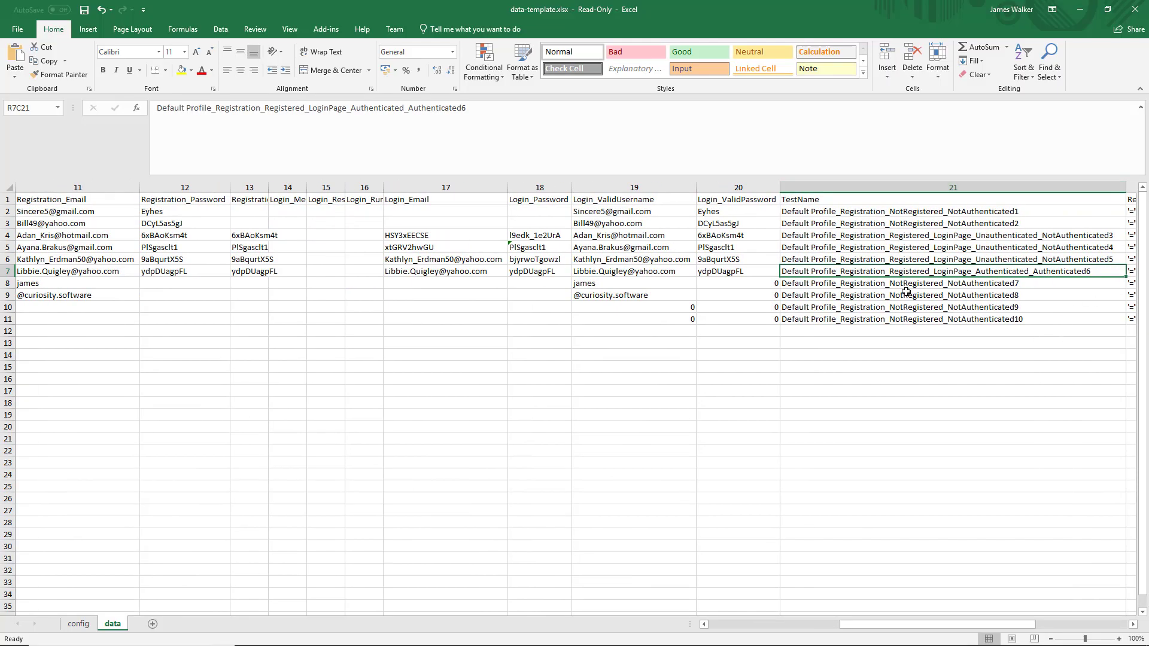
Confirm row 7's Login_Password formula =RC20 pulls Login_ValidPassword, then return to TestModeller
{"action": "left_click", "coordinate": [8, 271]}
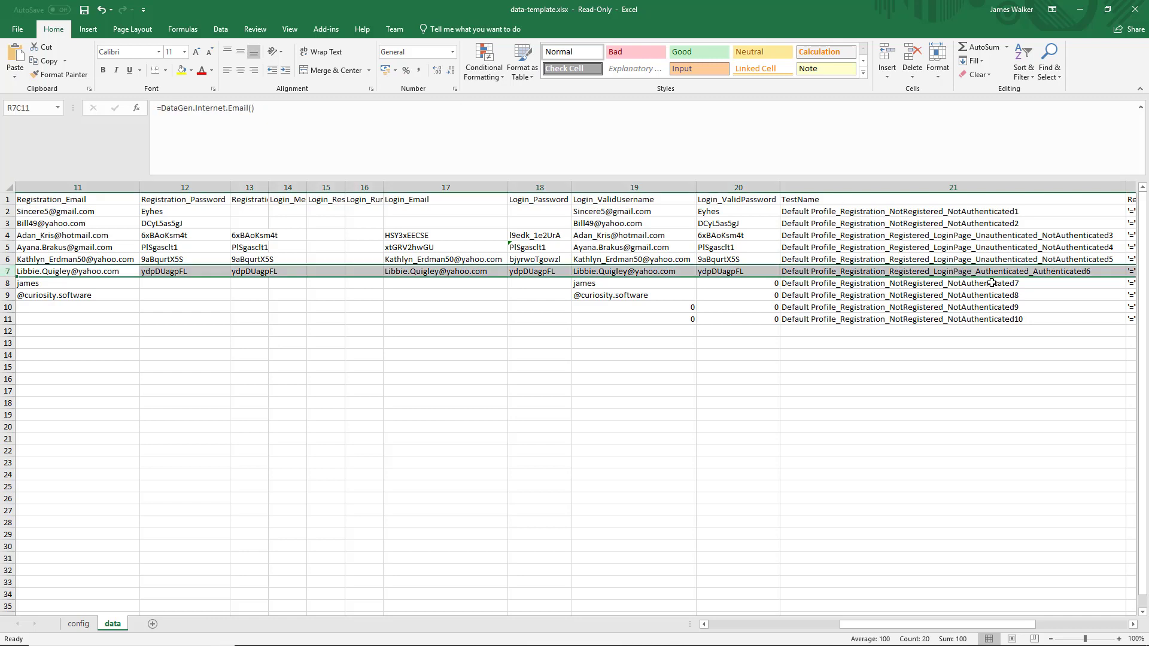
{"action": "scroll", "coordinate": [979, 295], "scroll_direction": "left", "scroll_amount": 3}
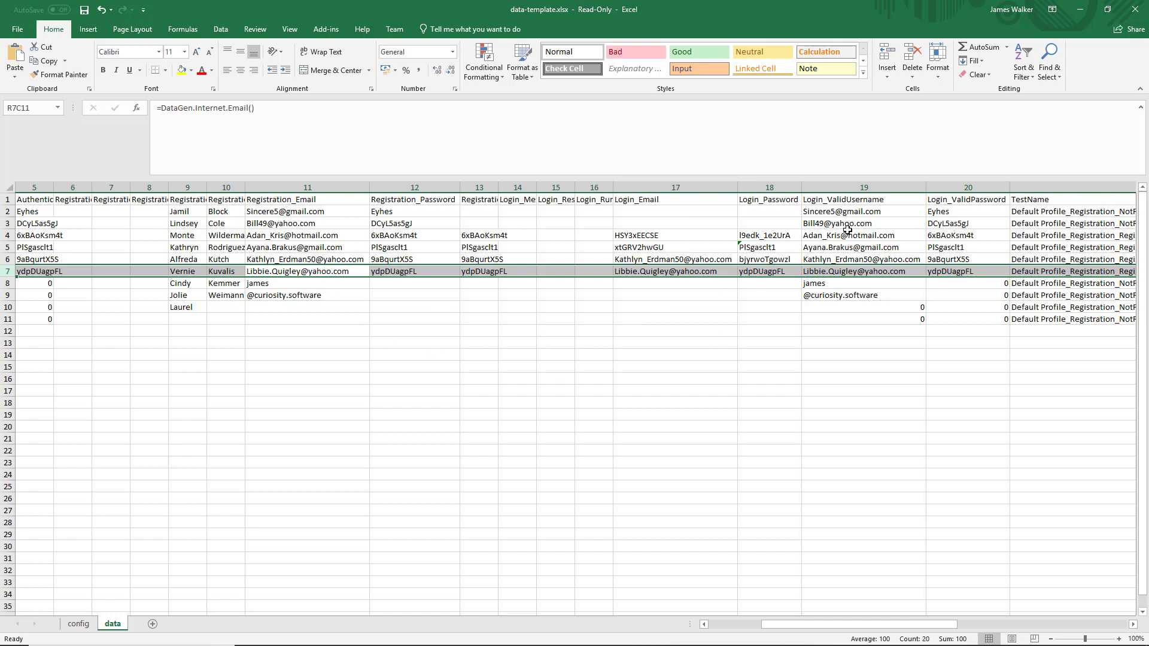
{"action": "left_click", "coordinate": [764, 238]}
{"action": "left_click", "coordinate": [764, 269]}
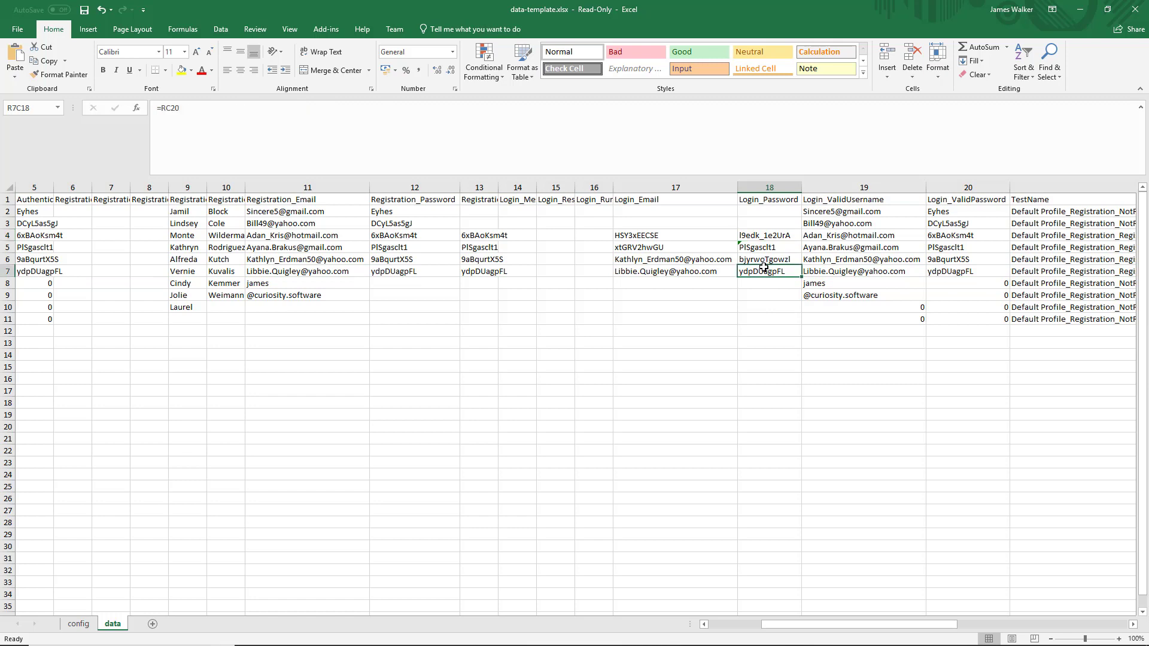
{"action": "left_click", "coordinate": [656, 120]}
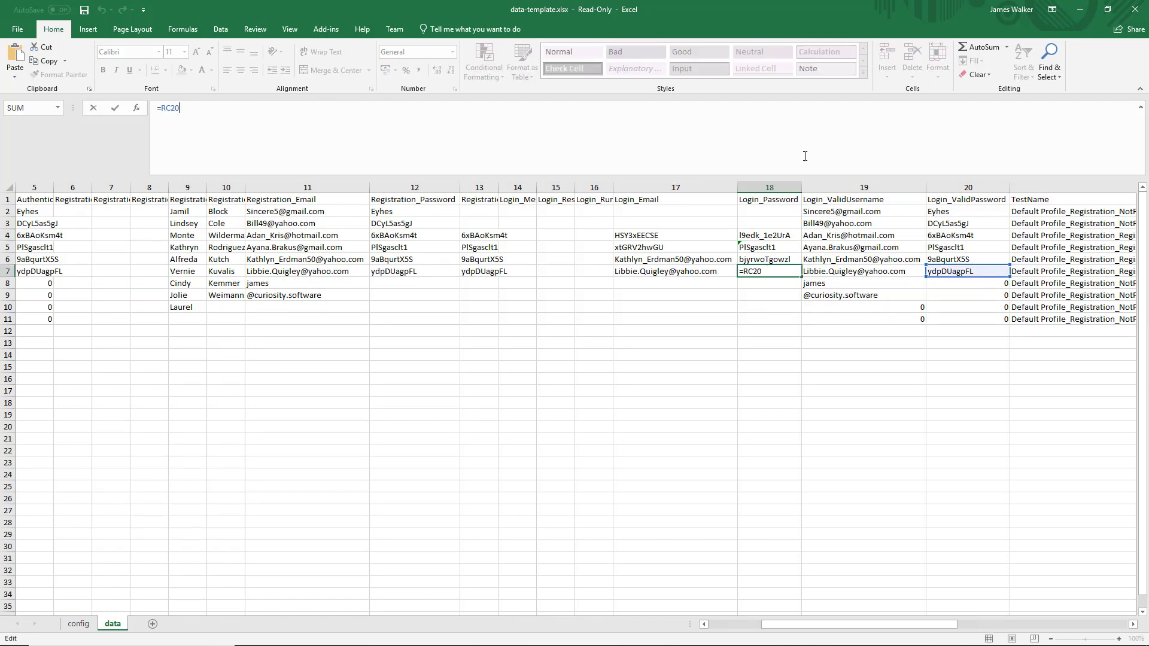
{"action": "key", "text": "Return"}
{"action": "left_click", "coordinate": [1080, 9]}
{"action": "left_click", "coordinate": [853, 6]}
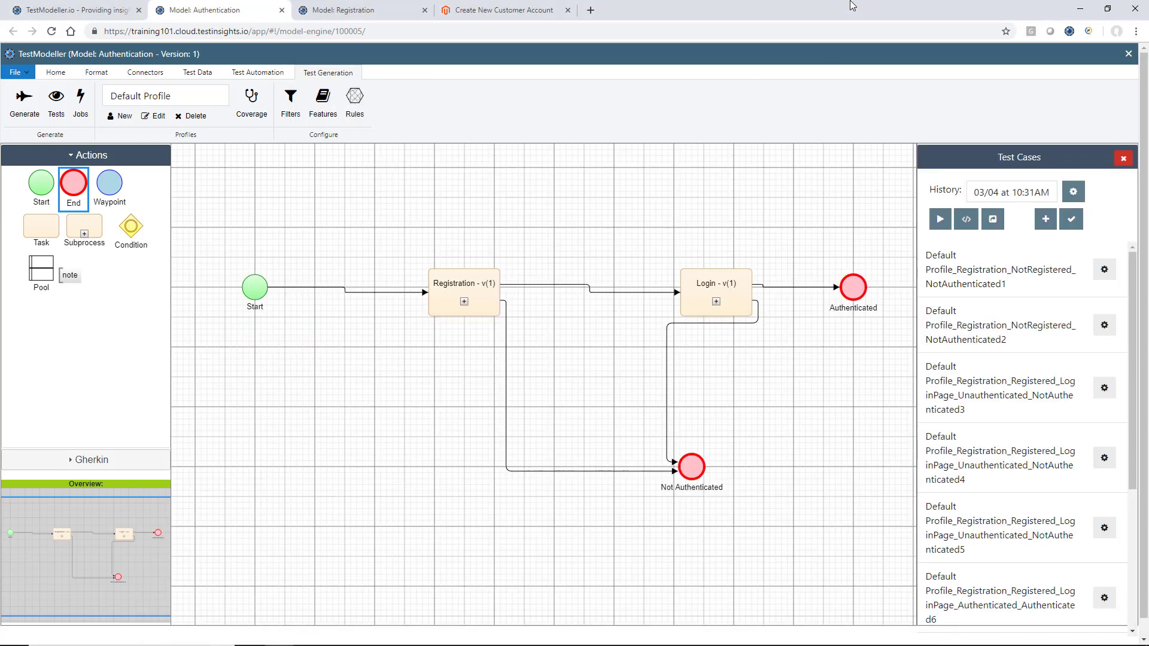
{"action": "right_click", "coordinate": [718, 287]}
{"action": "left_click", "coordinate": [754, 311]}
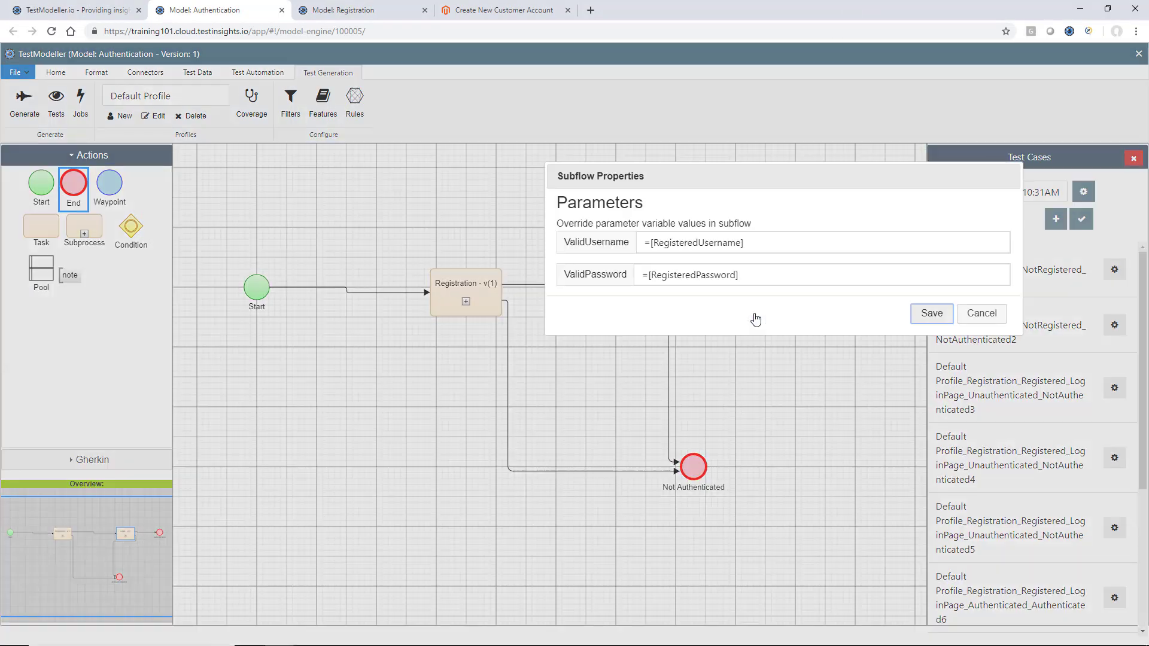
{"action": "left_click", "coordinate": [981, 313]}
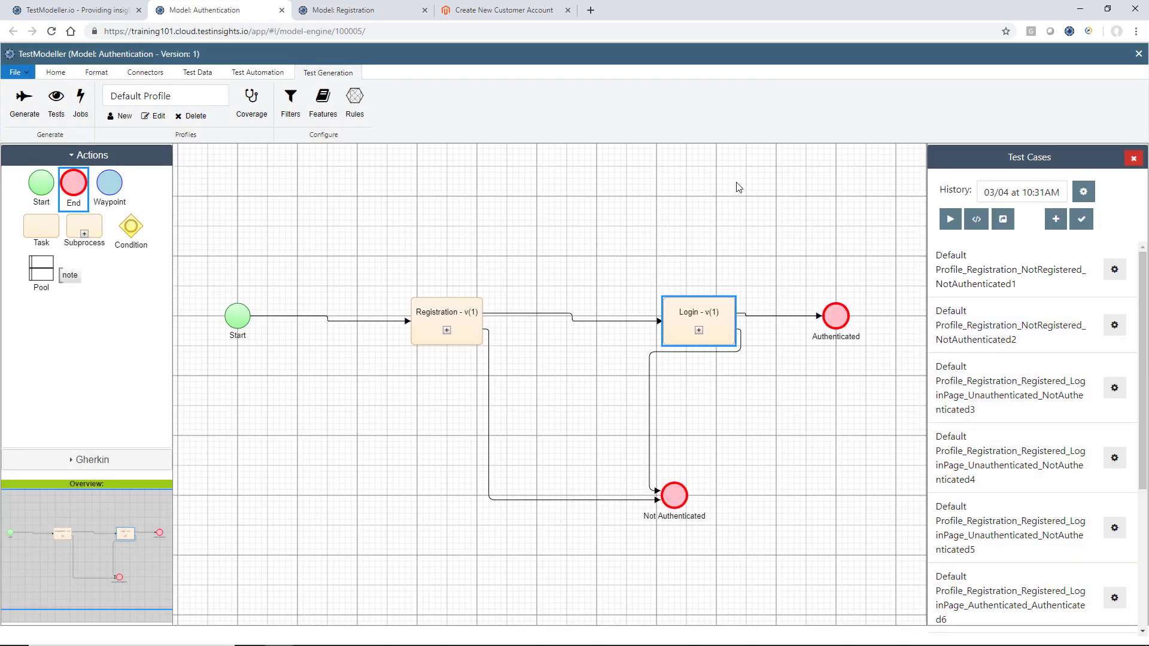
{"action": "scroll", "coordinate": [738, 187], "scroll_direction": "up", "scroll_amount": 1}
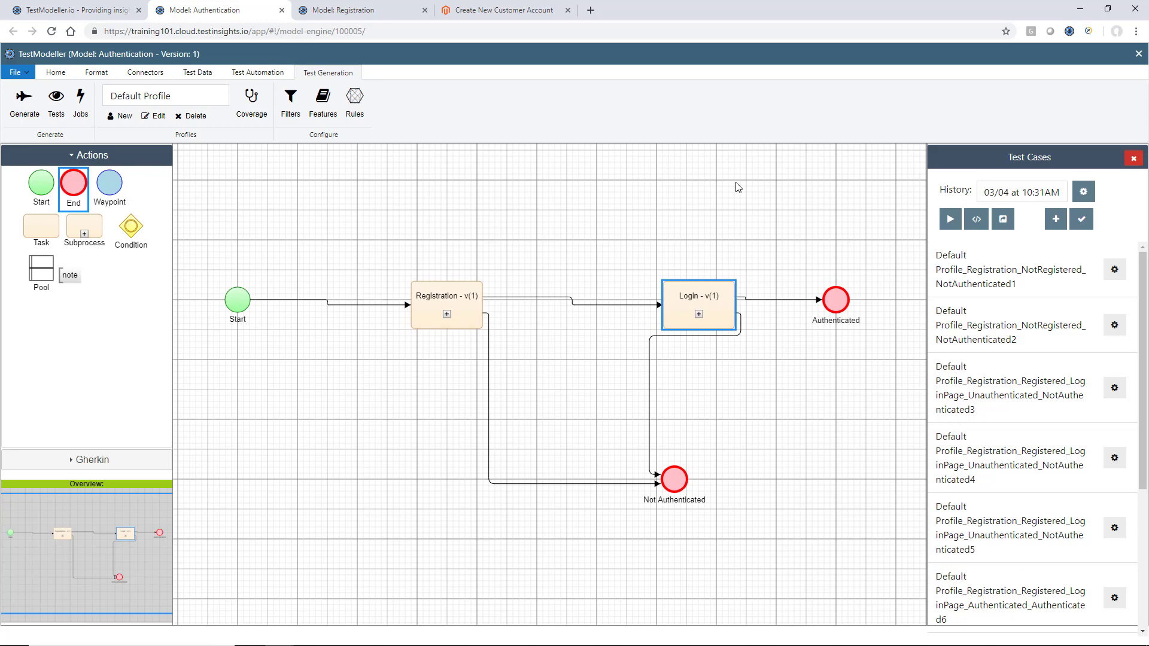